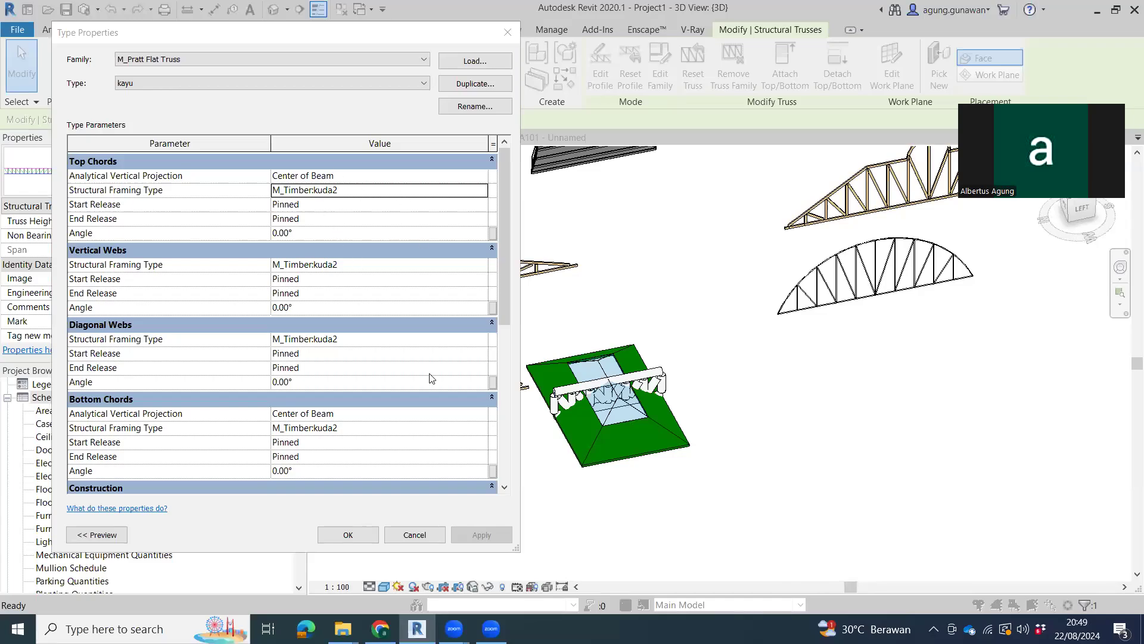
- Confirm the kayu timber chord settings for the Pratt flat truss, then view it from the side
{"action": "key", "text": "Return"}
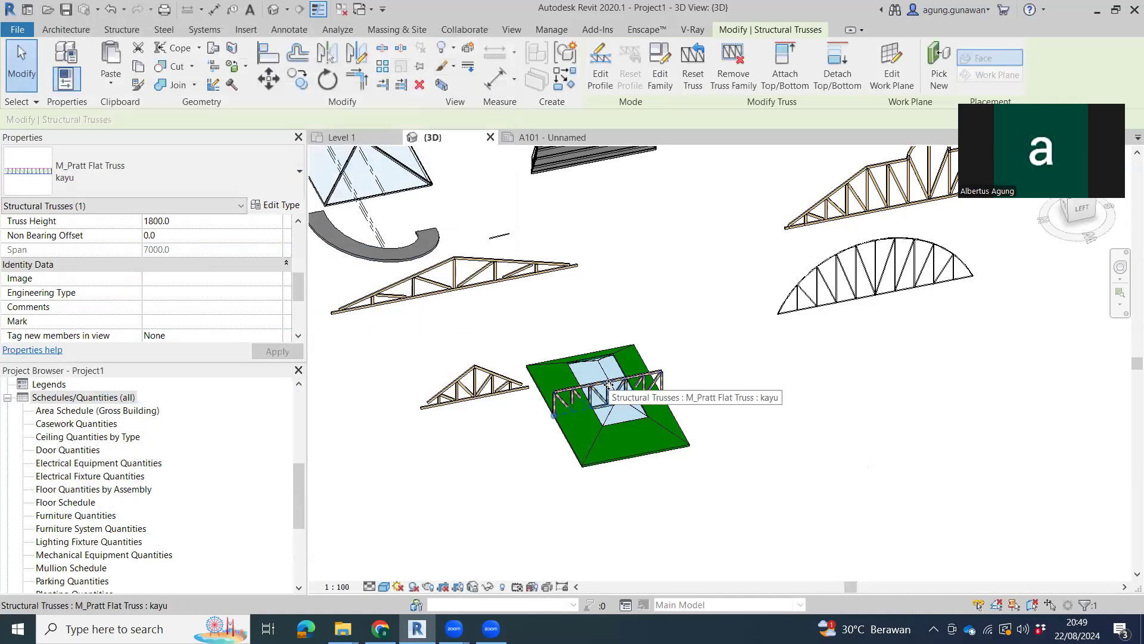
{"action": "scroll", "coordinate": [639, 377], "scroll_direction": "up", "scroll_amount": 5}
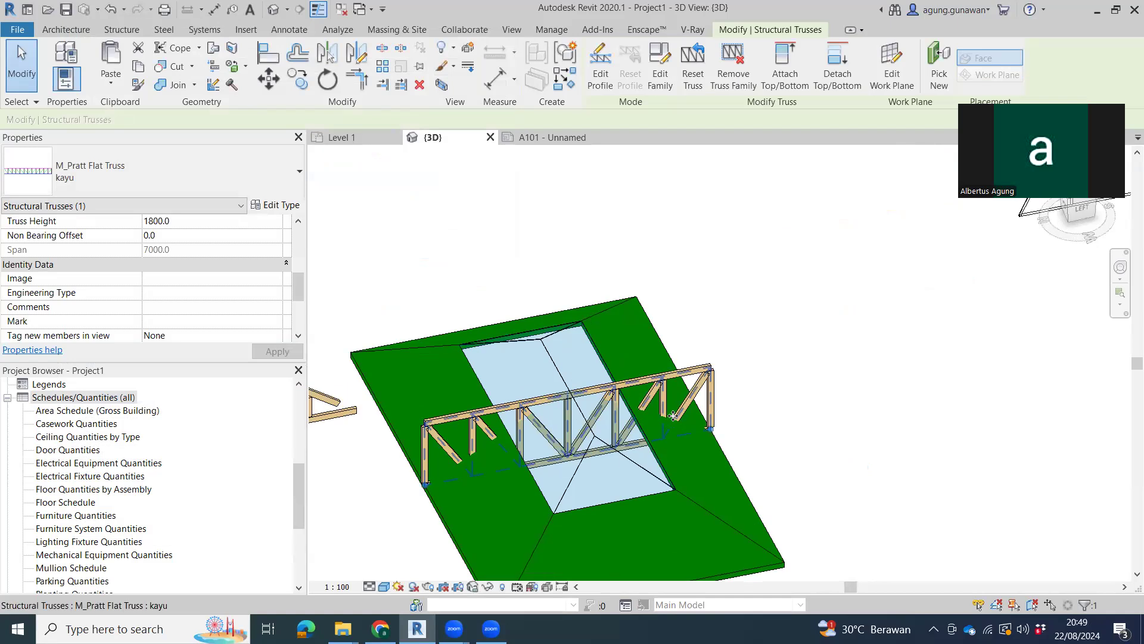
{"action": "mouse_move", "coordinate": [558, 434]}
{"action": "middle_mouse_down", "text": "shift"}
{"action": "mouse_move", "coordinate": [579, 179]}
{"action": "mouse_move", "coordinate": [682, 97]}
{"action": "middle_mouse_up", "text": "shift"}
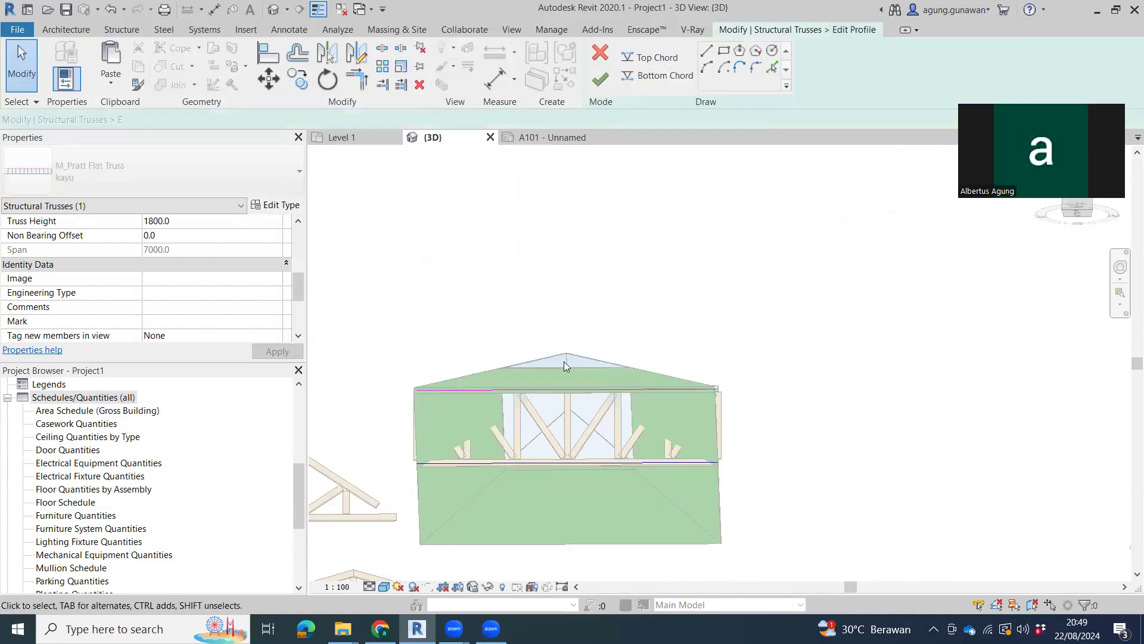
- Replace the truss's flat top chord with top chords picked from both sloping roof edges
{"action": "middle_click_drag", "start_coordinate": [563, 361], "coordinate": [575, 387], "text": "shift"}
{"action": "left_click", "coordinate": [576, 387]}
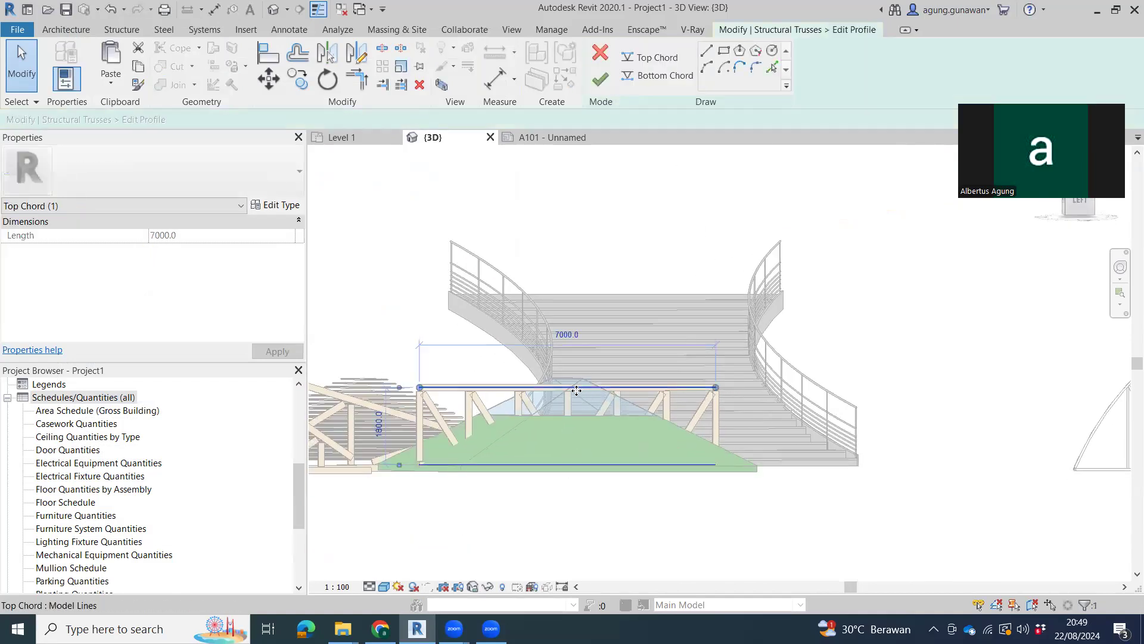
{"action": "key", "text": "Escape"}
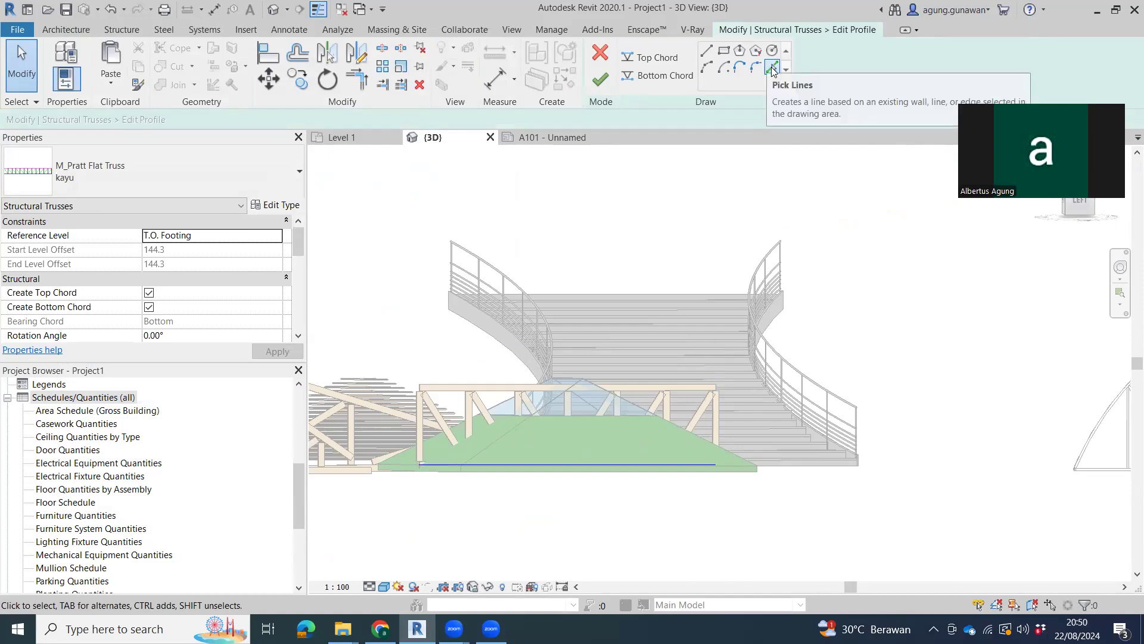
{"action": "left_click", "coordinate": [772, 71]}
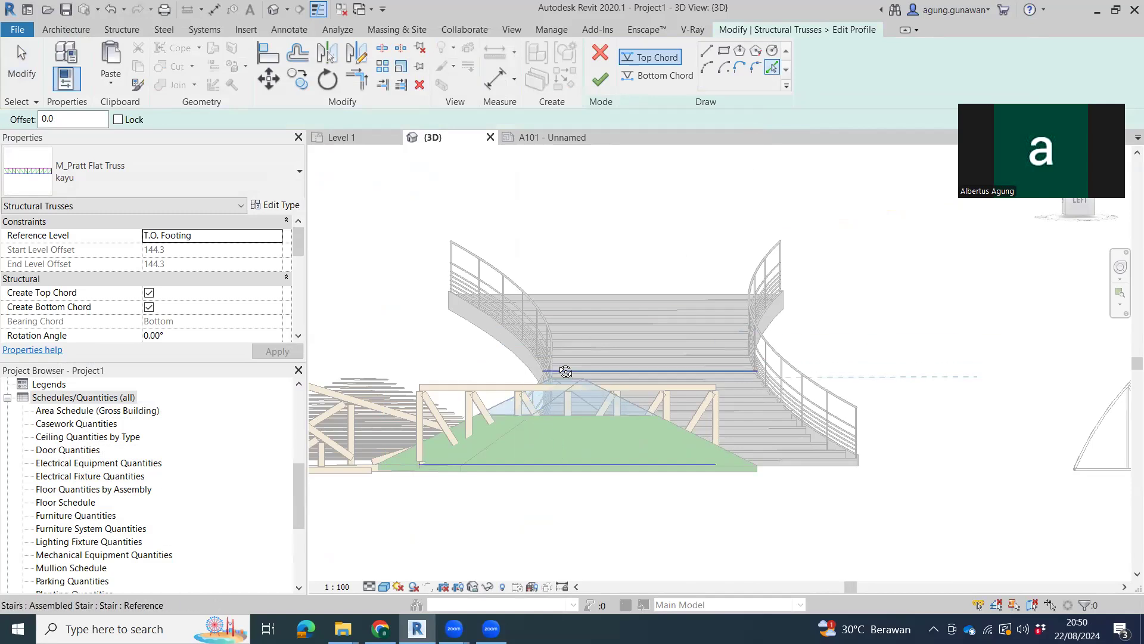
{"action": "middle_click_drag", "start_coordinate": [565, 371], "coordinate": [583, 473], "text": "shift"}
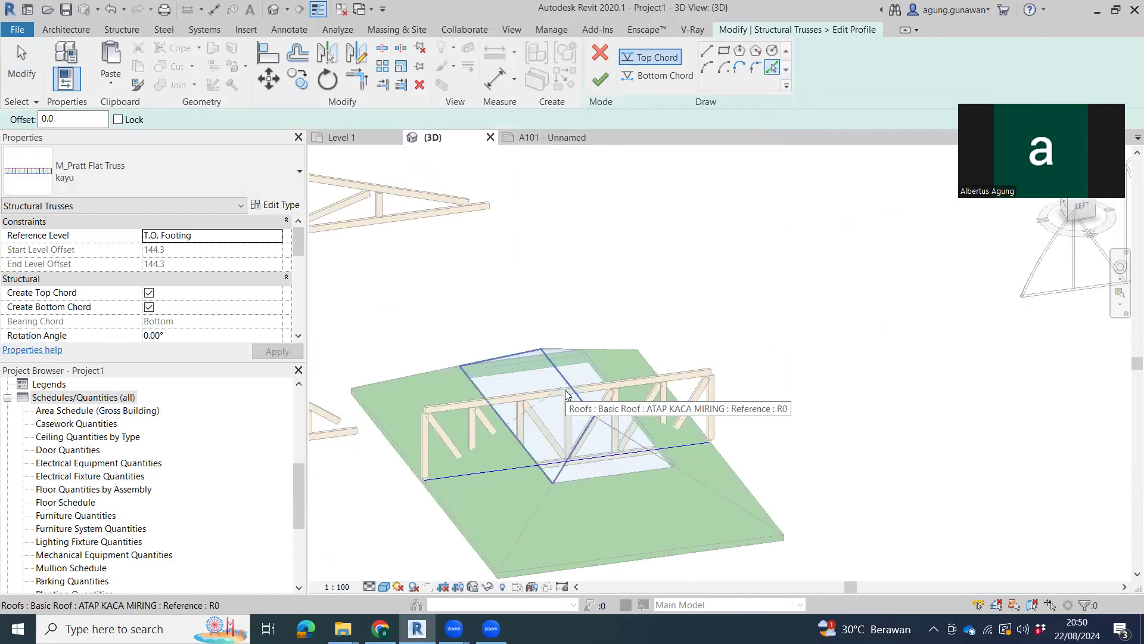
{"action": "mouse_move", "coordinate": [566, 395]}
{"action": "middle_mouse_down", "text": "shift"}
{"action": "mouse_move", "coordinate": [605, 245]}
{"action": "mouse_move", "coordinate": [477, 437]}
{"action": "middle_mouse_up", "text": "shift"}
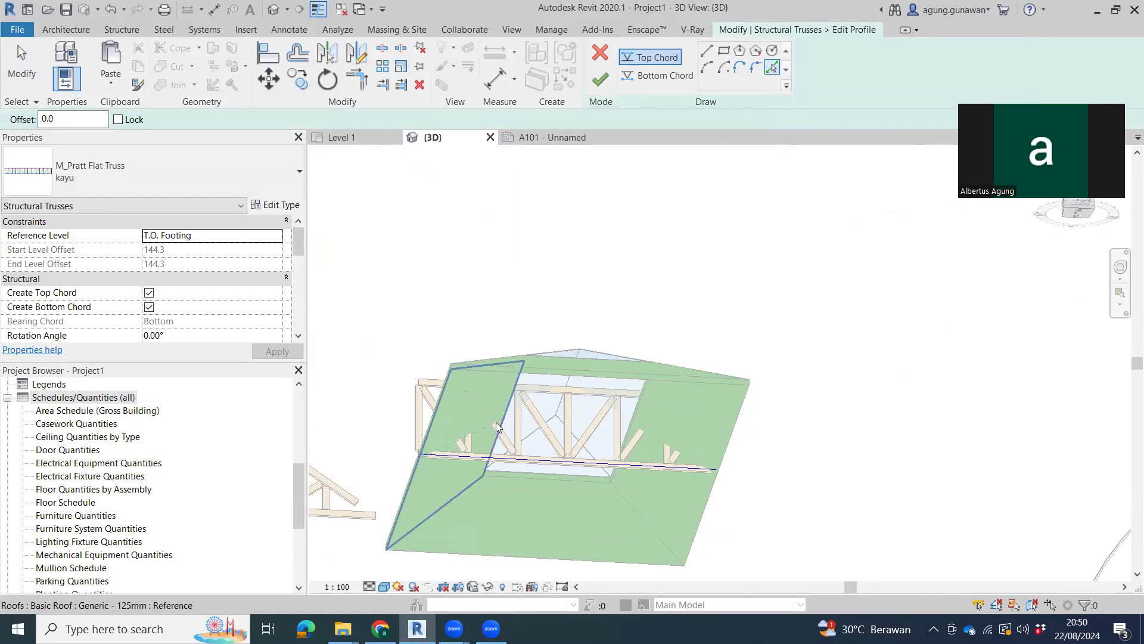
{"action": "left_click", "coordinate": [497, 427]}
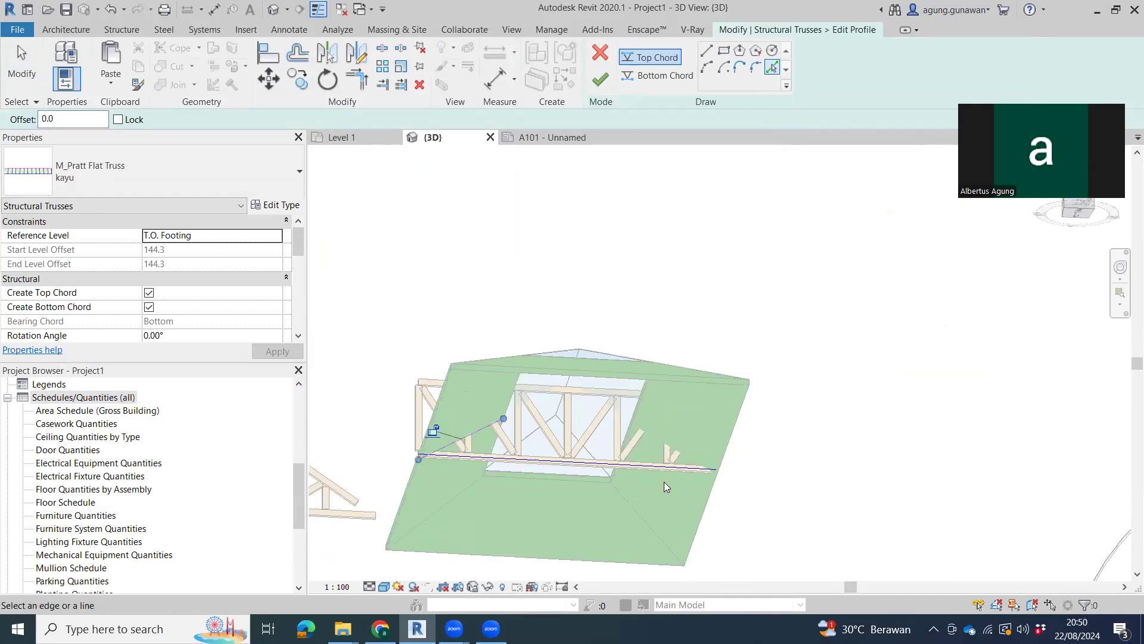
{"action": "left_click", "coordinate": [661, 481]}
{"action": "left_click", "coordinate": [723, 447]}
{"action": "key", "text": "Escape"}
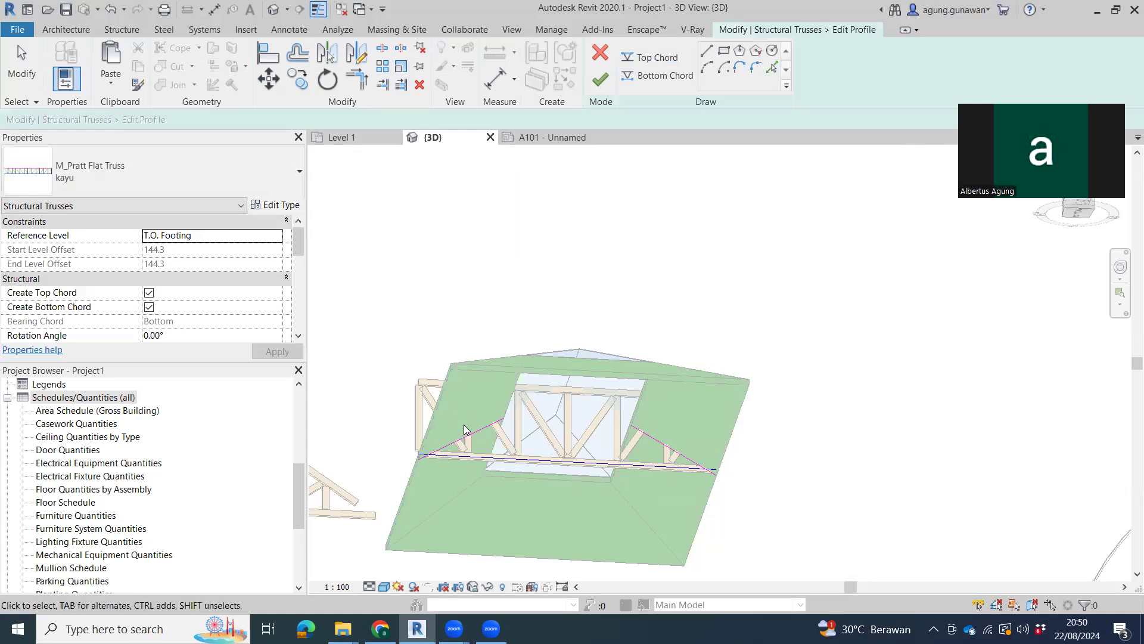
- Trim the two sloping chords to a shared corner so the truss forms a peak
{"action": "left_click", "coordinate": [705, 486]}
{"action": "mouse_move", "coordinate": [705, 486]}
{"action": "middle_mouse_down", "text": "shift"}
{"action": "mouse_move", "coordinate": [657, 529]}
{"action": "mouse_move", "coordinate": [702, 474]}
{"action": "middle_mouse_up", "text": "shift"}
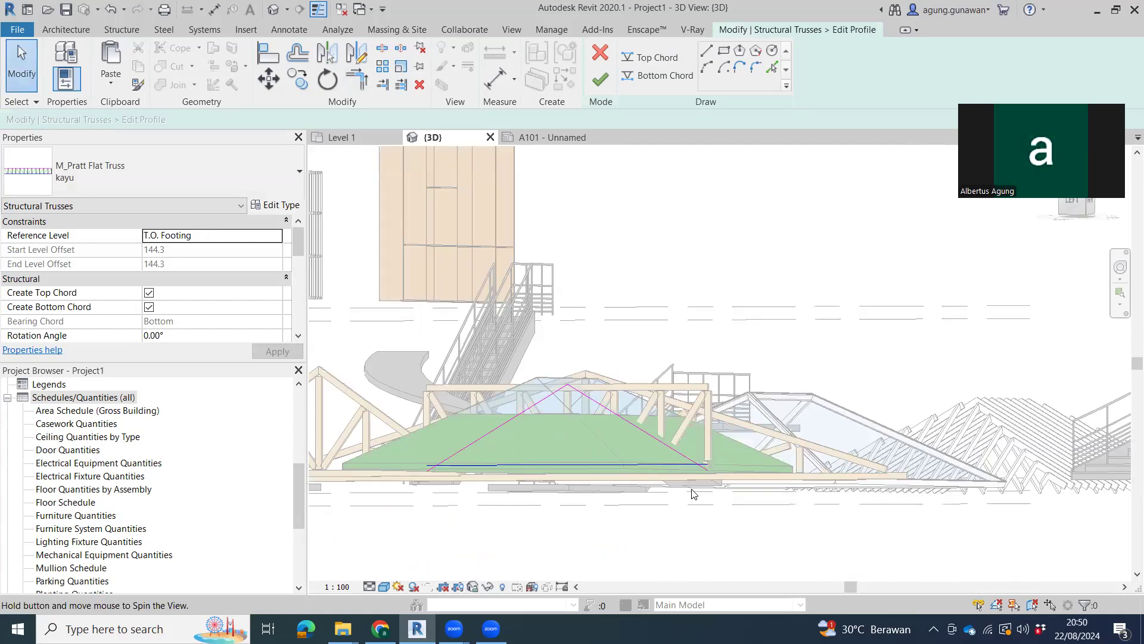
{"action": "scroll", "coordinate": [703, 474], "scroll_direction": "up", "scroll_amount": 3}
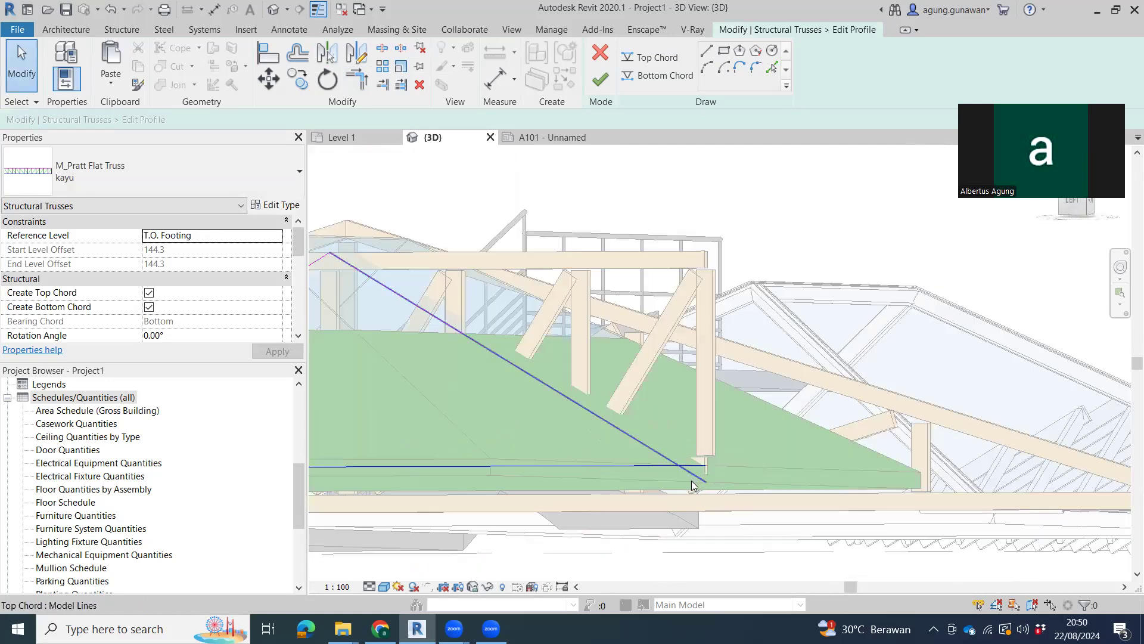
{"action": "key", "text": "t"}
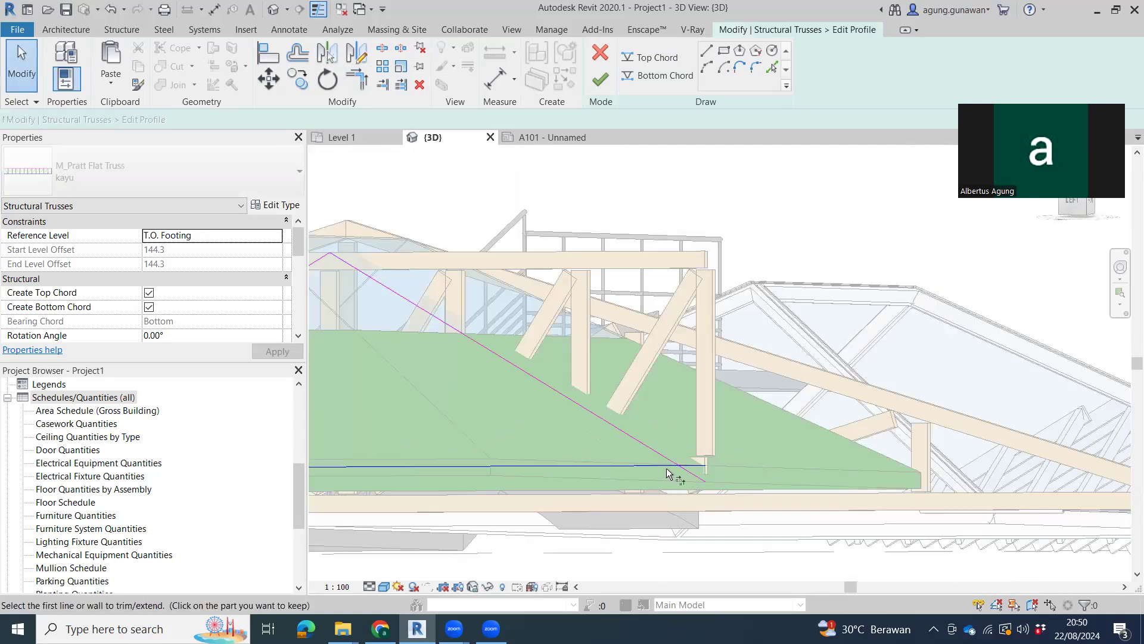
{"action": "key", "text": "r"}
{"action": "scroll", "coordinate": [638, 482], "scroll_direction": "down", "scroll_amount": 3}
{"action": "mouse_move", "coordinate": [638, 481]}
{"action": "middle_mouse_down"}
{"action": "mouse_move", "coordinate": [744, 504]}
{"action": "mouse_move", "coordinate": [468, 488]}
{"action": "middle_mouse_up"}
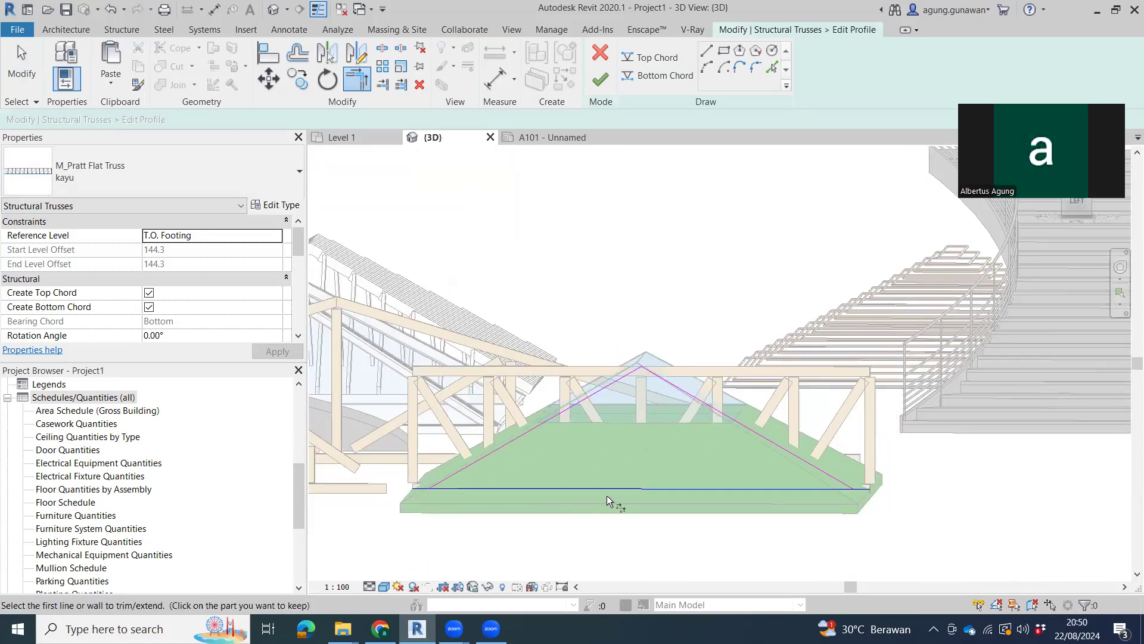
{"action": "key", "text": "Escape"}
{"action": "middle_click_drag", "start_coordinate": [672, 521], "coordinate": [681, 404], "text": "shift"}
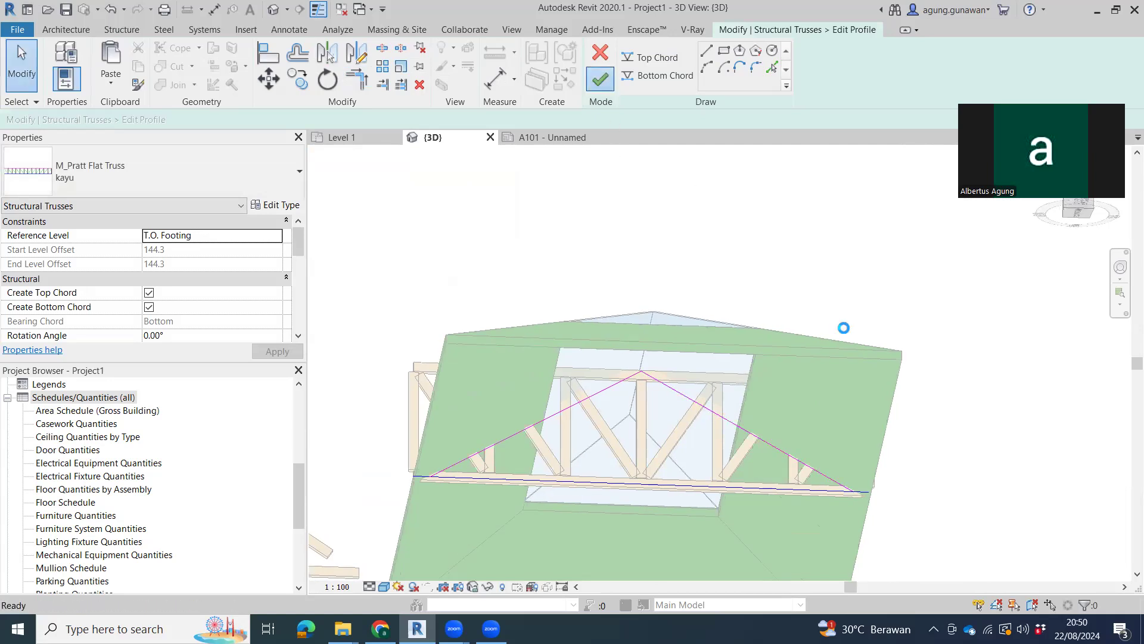
{"action": "mouse_move", "coordinate": [760, 475]}
{"action": "middle_mouse_down", "text": "shift"}
{"action": "mouse_move", "coordinate": [482, 530]}
{"action": "mouse_move", "coordinate": [730, 434]}
{"action": "middle_mouse_up", "text": "shift"}
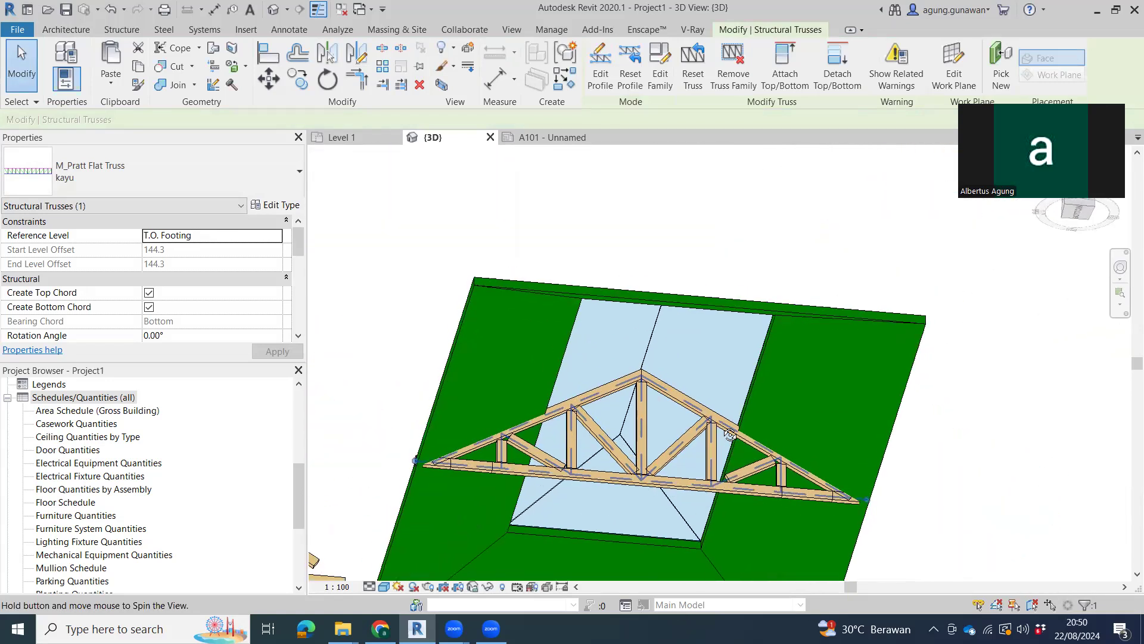
{"action": "left_click", "coordinate": [921, 503]}
{"action": "scroll", "coordinate": [825, 432], "scroll_direction": "down", "scroll_amount": 2}
{"action": "mouse_move", "coordinate": [824, 432]}
{"action": "middle_mouse_down"}
{"action": "mouse_move", "coordinate": [637, 415]}
{"action": "mouse_move", "coordinate": [687, 530]}
{"action": "middle_mouse_up"}
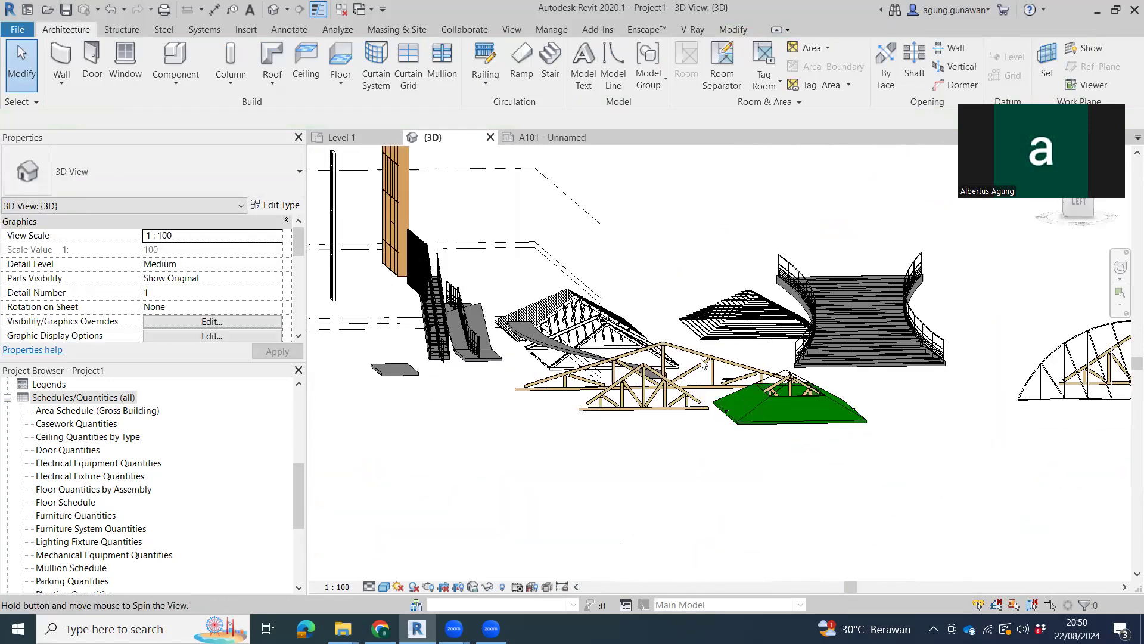
{"action": "middle_click_drag", "start_coordinate": [703, 364], "coordinate": [768, 447], "text": "shift"}
{"action": "left_click", "coordinate": [769, 448]}
{"action": "mouse_move", "coordinate": [861, 472]}
{"action": "middle_mouse_down", "text": "shift"}
{"action": "mouse_move", "coordinate": [789, 498]}
{"action": "mouse_move", "coordinate": [787, 529]}
{"action": "middle_mouse_up", "text": "shift"}
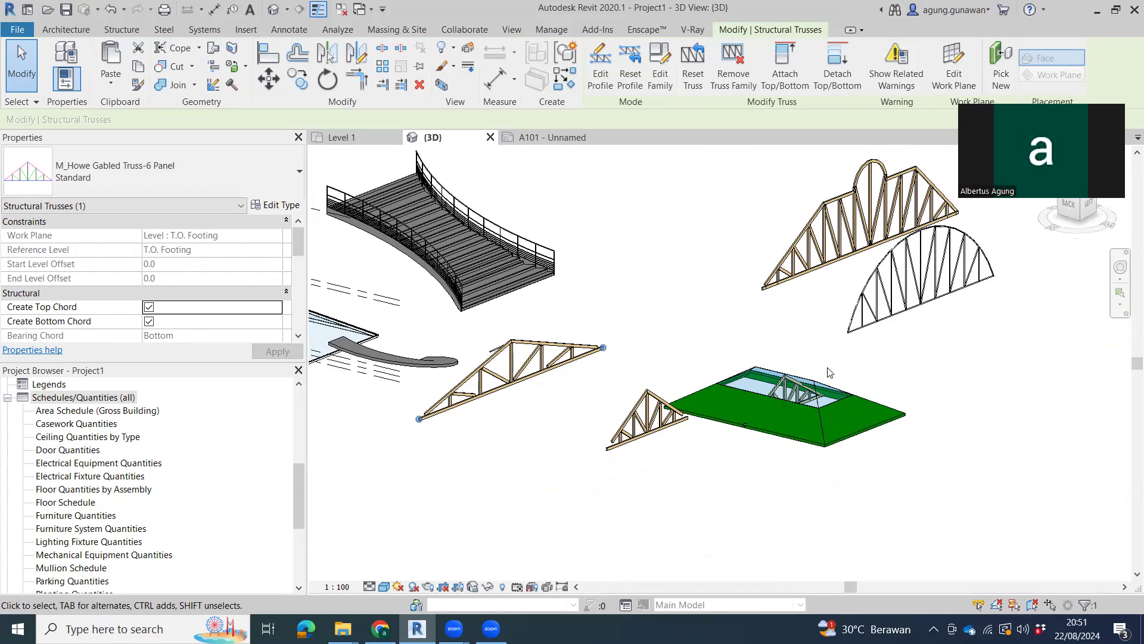
- Select the peaked truss under the glass skylight in a straight top-down view
{"action": "left_click", "coordinate": [660, 431]}
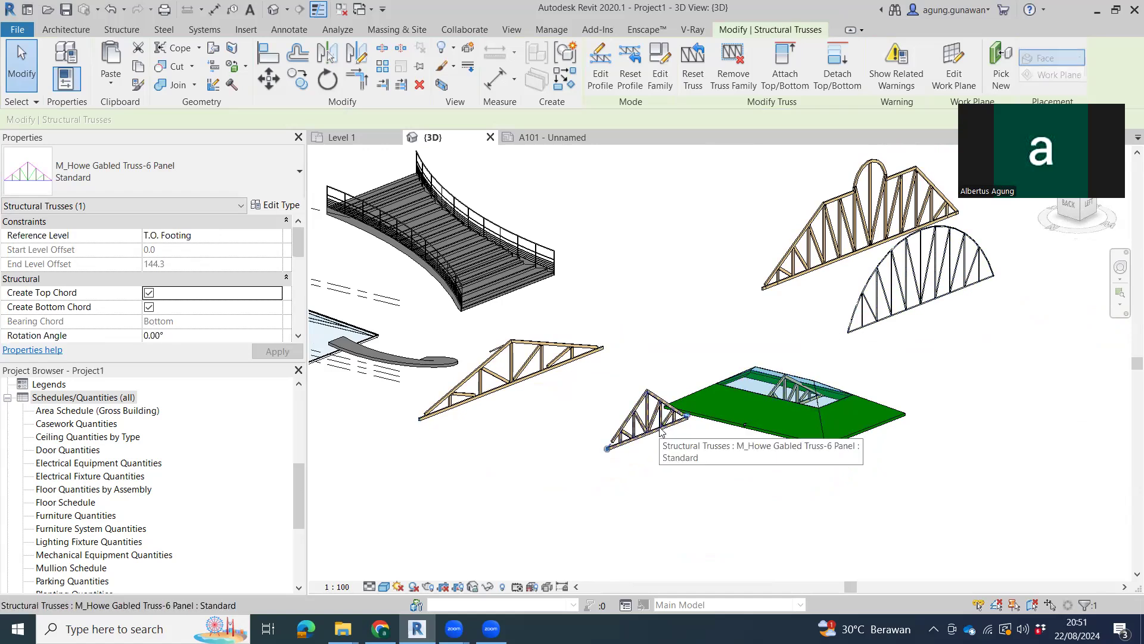
{"action": "left_click", "coordinate": [772, 398]}
{"action": "scroll", "coordinate": [802, 382], "scroll_direction": "up", "scroll_amount": 3}
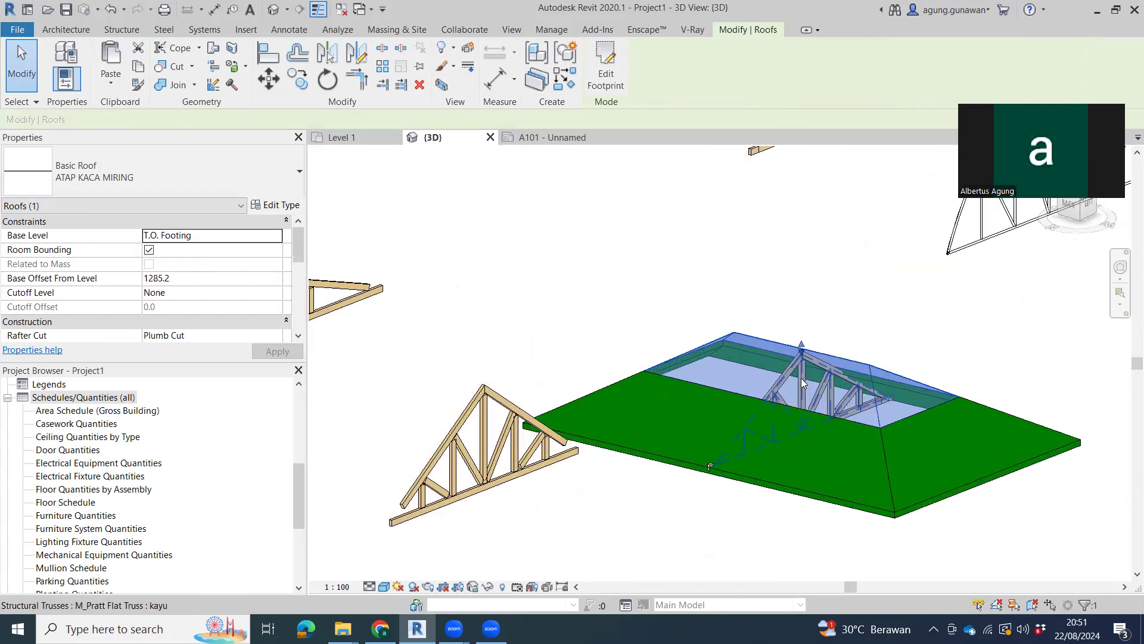
{"action": "left_click", "coordinate": [798, 371]}
{"action": "mouse_move", "coordinate": [876, 383]}
{"action": "middle_mouse_down"}
{"action": "mouse_move", "coordinate": [765, 376]}
{"action": "mouse_move", "coordinate": [775, 369]}
{"action": "middle_mouse_up"}
{"action": "left_click_drag", "start_coordinate": [1108, 119], "coordinate": [1117, 91]}
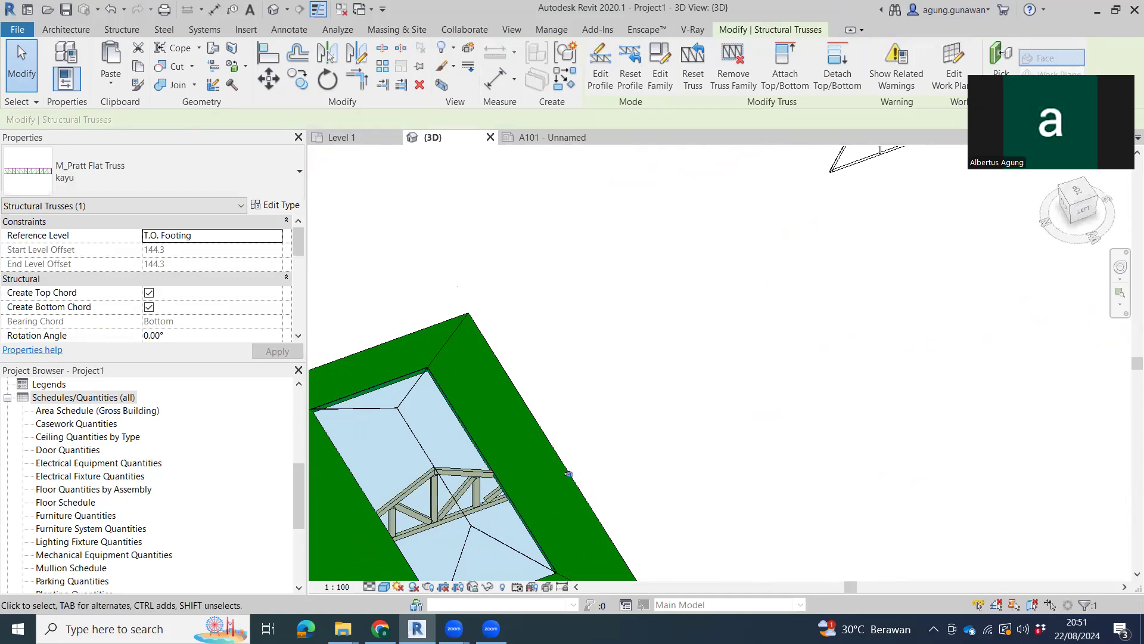
{"action": "left_click", "coordinate": [1069, 194]}
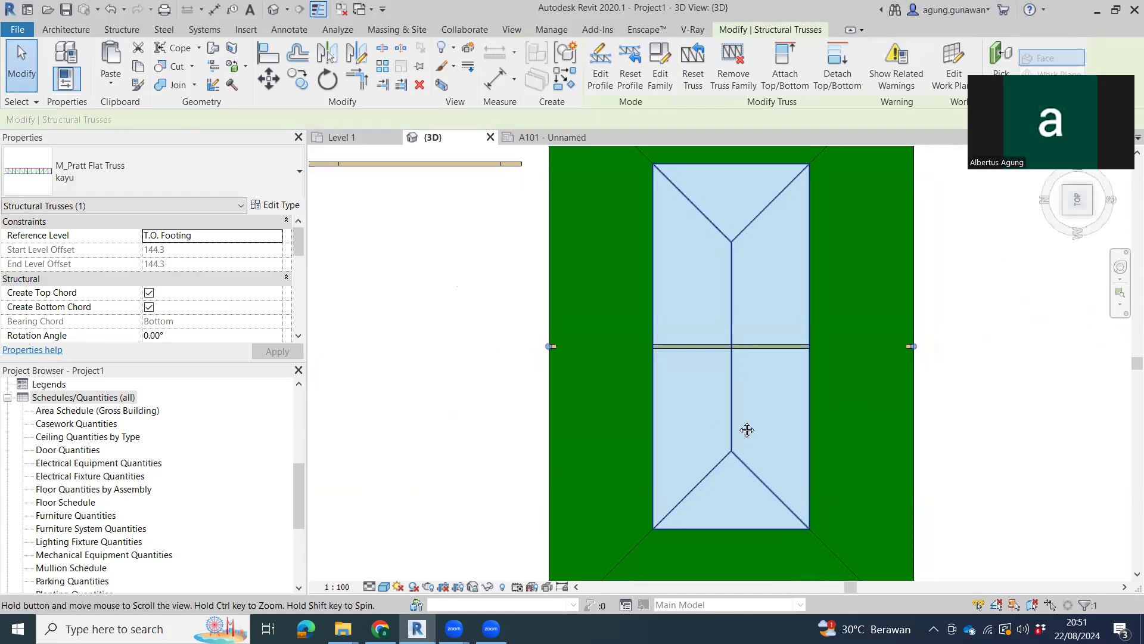
- Copy the truss from its endpoint to further positions along the skylight
{"action": "key", "text": "c"}
{"action": "key", "text": "o"}
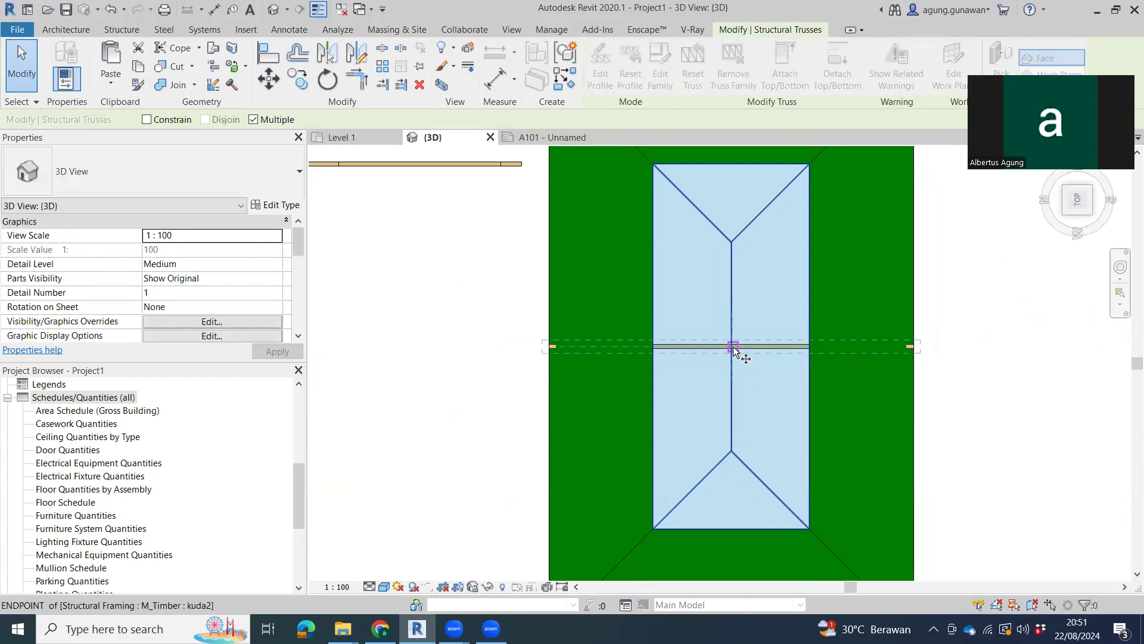
{"action": "scroll", "coordinate": [732, 346], "scroll_direction": "up", "scroll_amount": 5}
{"action": "left_click", "coordinate": [734, 345]}
{"action": "middle_click_drag", "start_coordinate": [733, 344], "coordinate": [722, 155]}
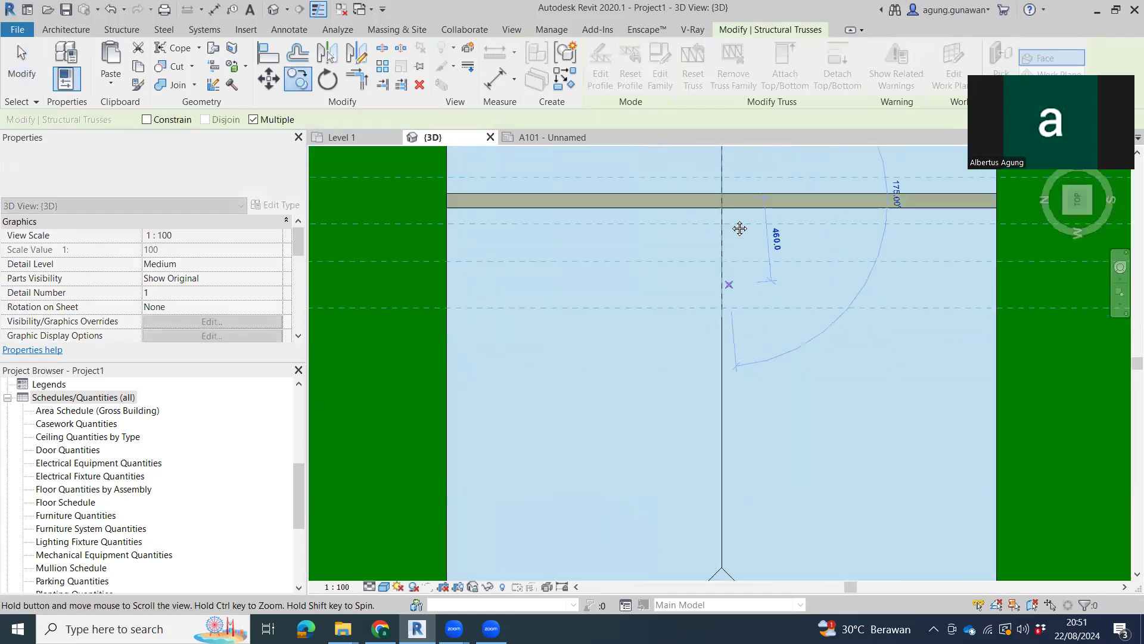
{"action": "middle_click_drag", "start_coordinate": [743, 360], "coordinate": [750, 382]}
{"action": "scroll", "coordinate": [750, 381], "scroll_direction": "down", "scroll_amount": 4}
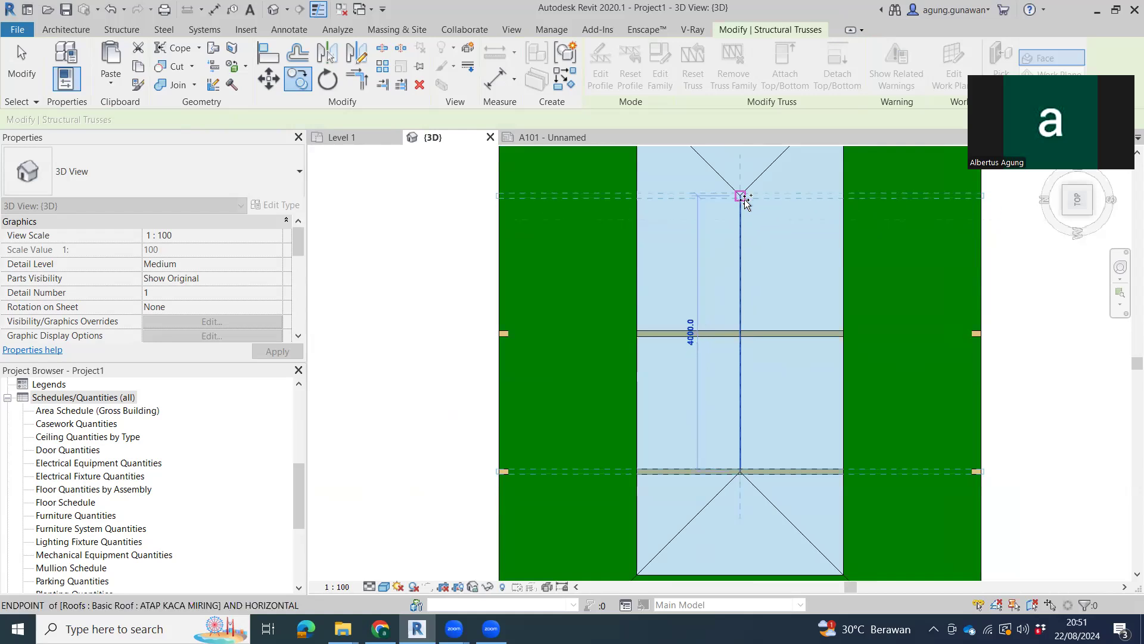
{"action": "left_click", "coordinate": [741, 196]}
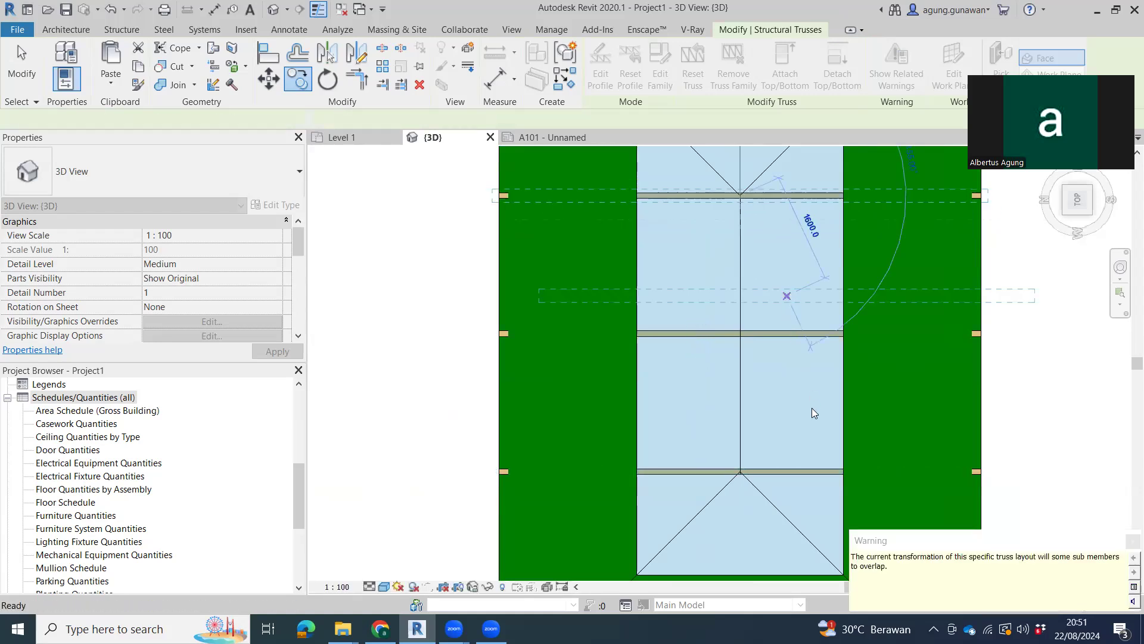
{"action": "scroll", "coordinate": [812, 408], "scroll_direction": "down", "scroll_amount": 5}
{"action": "mouse_move", "coordinate": [823, 376]}
{"action": "middle_mouse_down", "text": "shift"}
{"action": "mouse_move", "coordinate": [916, 152]}
{"action": "mouse_move", "coordinate": [999, 223]}
{"action": "mouse_move", "coordinate": [842, 384]}
{"action": "mouse_move", "coordinate": [800, 396]}
{"action": "middle_mouse_up", "text": "shift"}
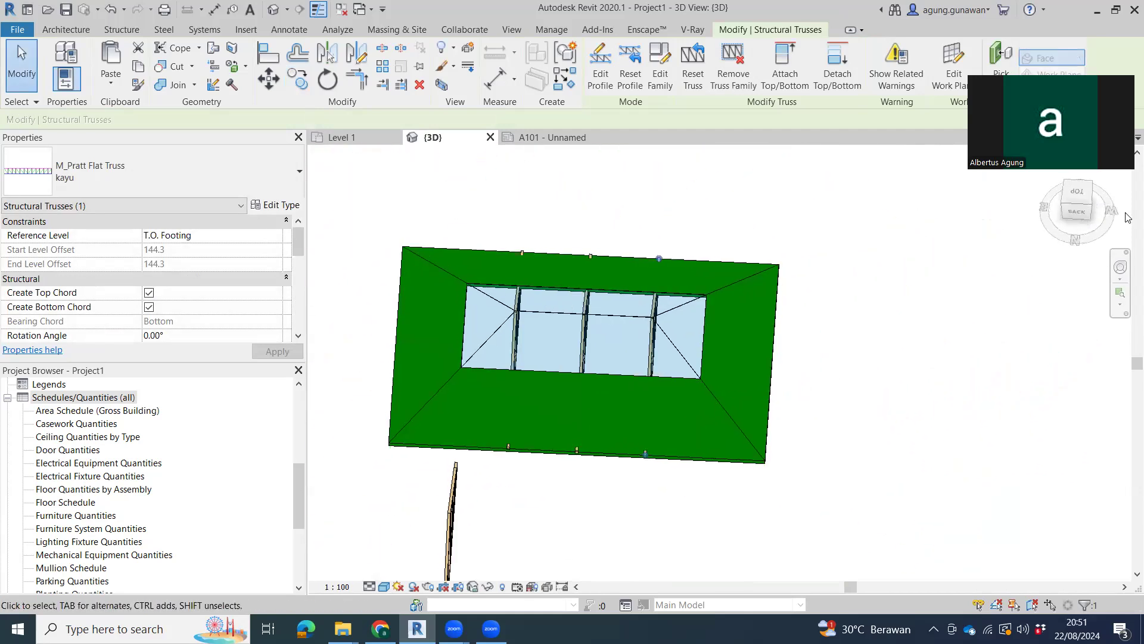
{"action": "left_click", "coordinate": [1080, 204]}
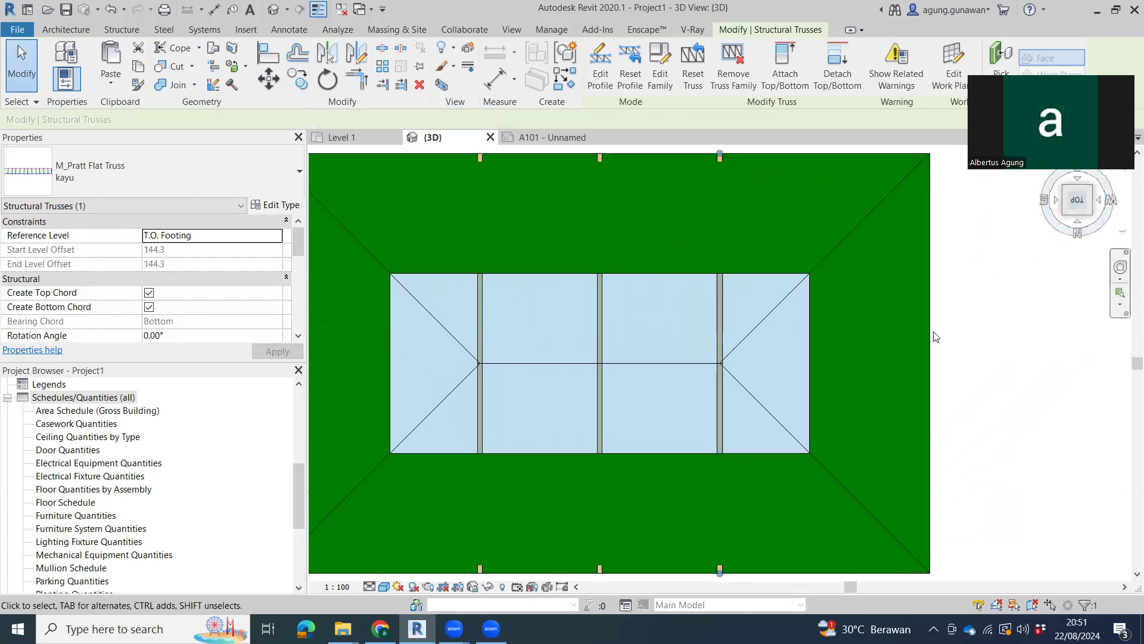
- Place a similar kayu Pratt truss out to the roof edge midpoint and select it
{"action": "key", "text": "Escape"}
{"action": "key", "text": "Escape"}
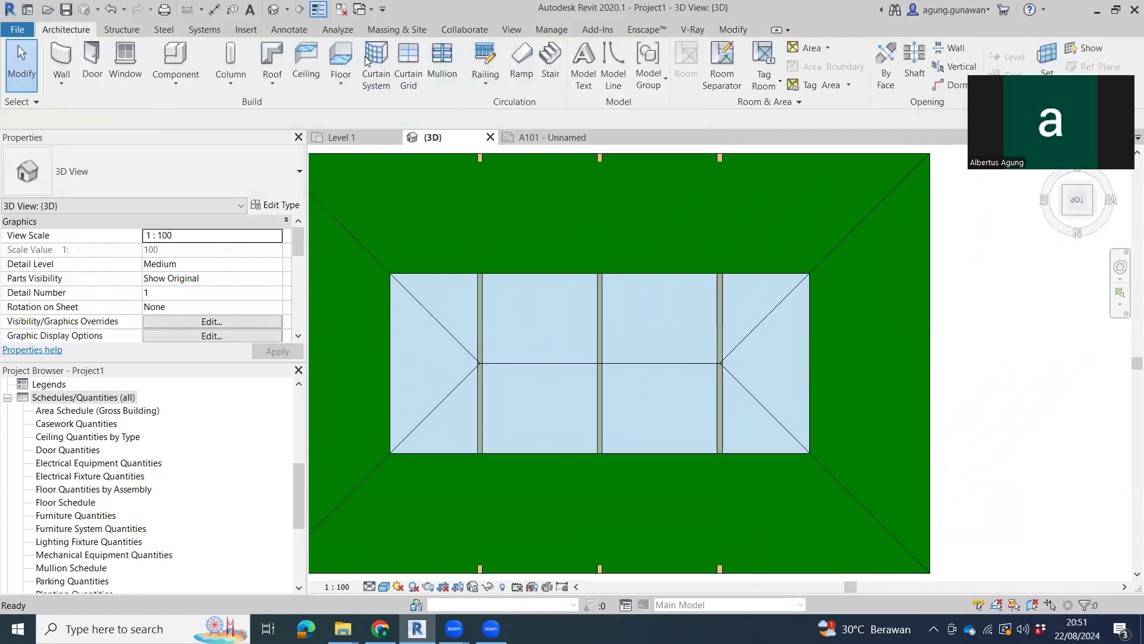
{"action": "left_click", "coordinate": [721, 328]}
{"action": "key", "text": "c"}
{"action": "key", "text": "s"}
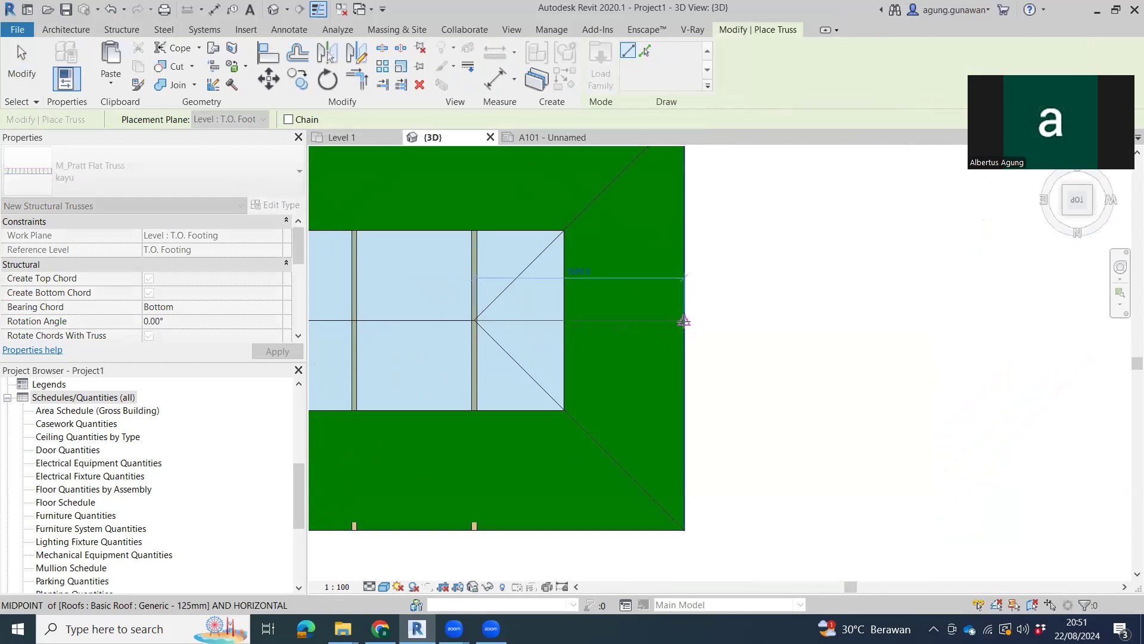
{"action": "left_click", "coordinate": [764, 376]}
{"action": "key", "text": "Escape"}
{"action": "key", "text": "Escape"}
{"action": "mouse_move", "coordinate": [718, 442]}
{"action": "middle_mouse_down", "text": "shift"}
{"action": "mouse_move", "coordinate": [699, 405]}
{"action": "mouse_move", "coordinate": [745, 334]}
{"action": "middle_mouse_up", "text": "shift"}
{"action": "left_click", "coordinate": [683, 314]}
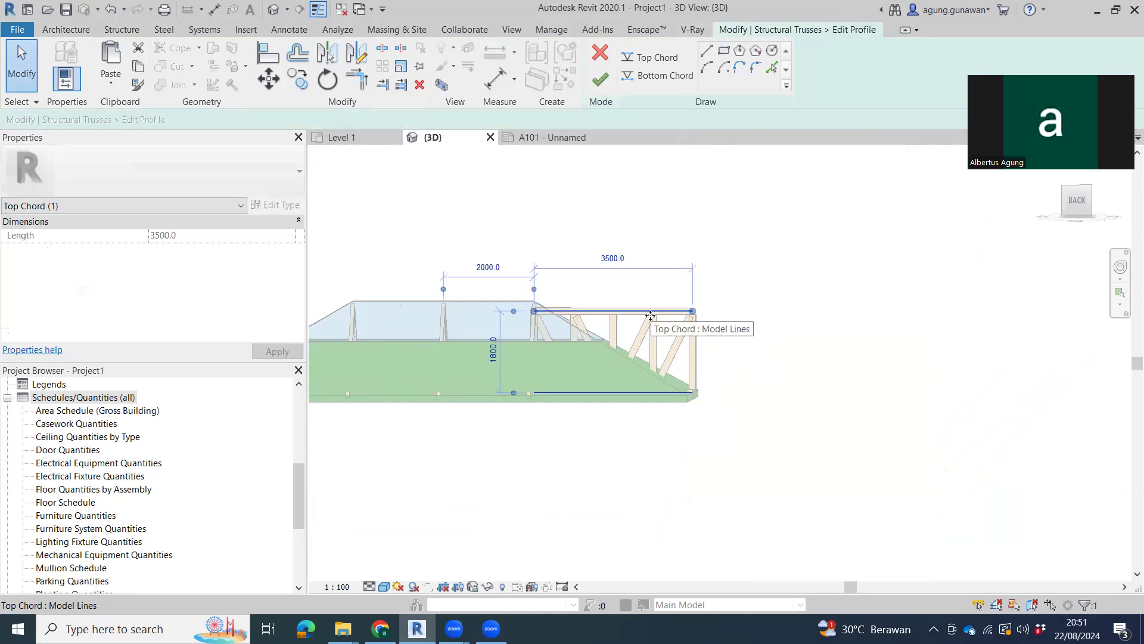
- Replace the end truss's top chord with the sloped roof edge, pulling its end to the roof edge
{"action": "left_click", "coordinate": [680, 265]}
{"action": "left_click", "coordinate": [772, 69]}
{"action": "middle_click_drag", "start_coordinate": [710, 324], "coordinate": [725, 273], "text": "shift"}
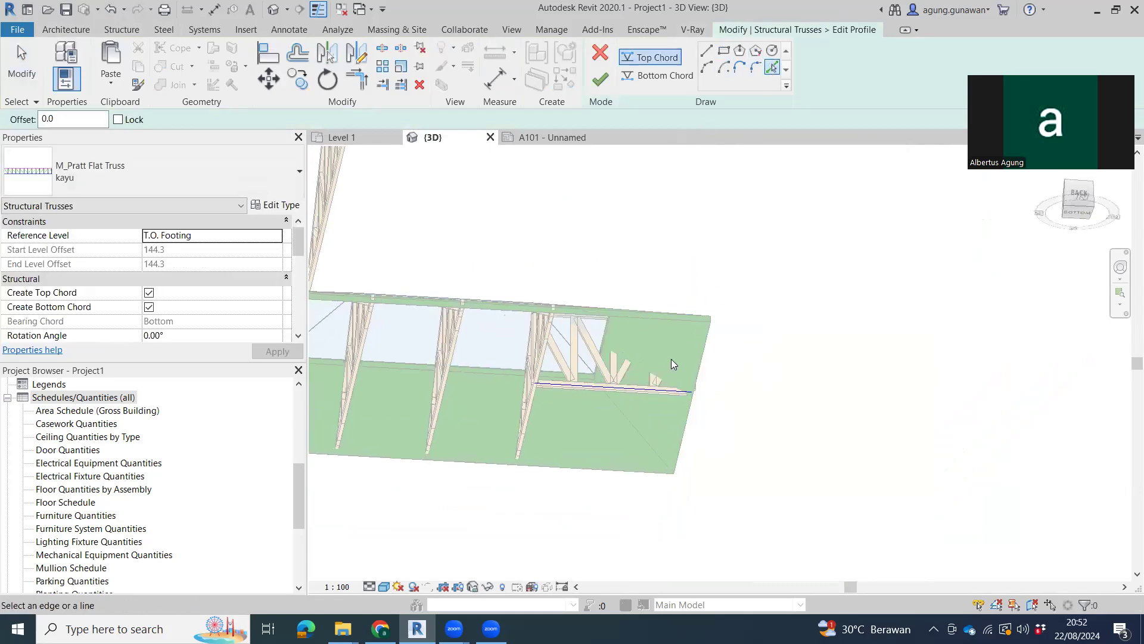
{"action": "left_click", "coordinate": [648, 364]}
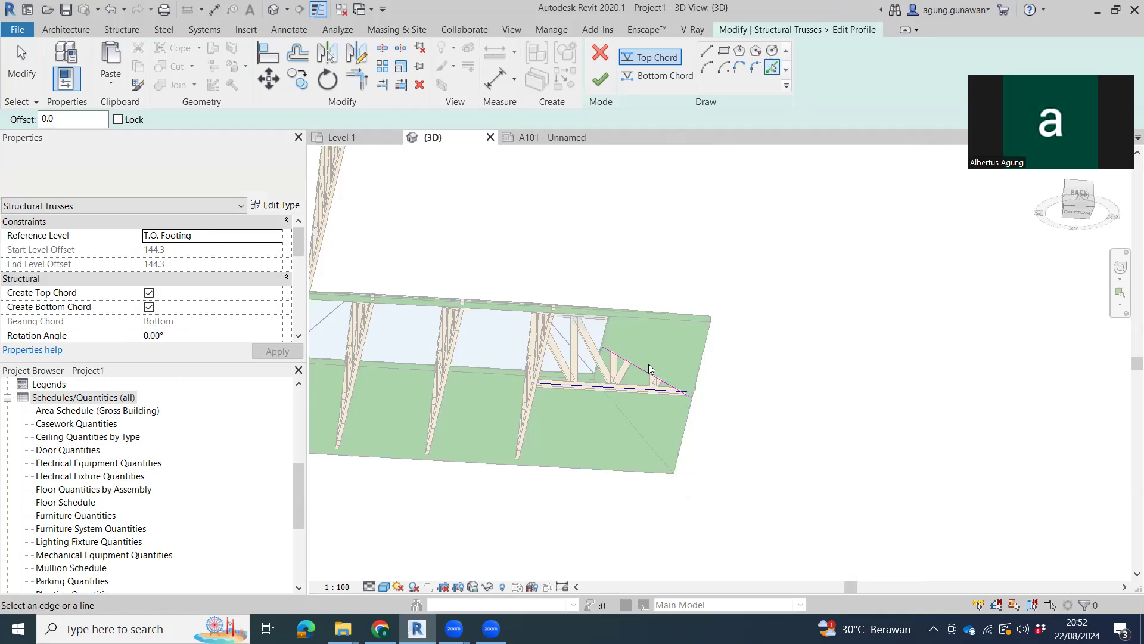
{"action": "key", "text": "Escape"}
{"action": "left_click", "coordinate": [640, 365]}
{"action": "mouse_move", "coordinate": [640, 365]}
{"action": "middle_mouse_down", "text": "shift"}
{"action": "mouse_move", "coordinate": [600, 339]}
{"action": "mouse_move", "coordinate": [582, 351]}
{"action": "middle_mouse_up", "text": "shift"}
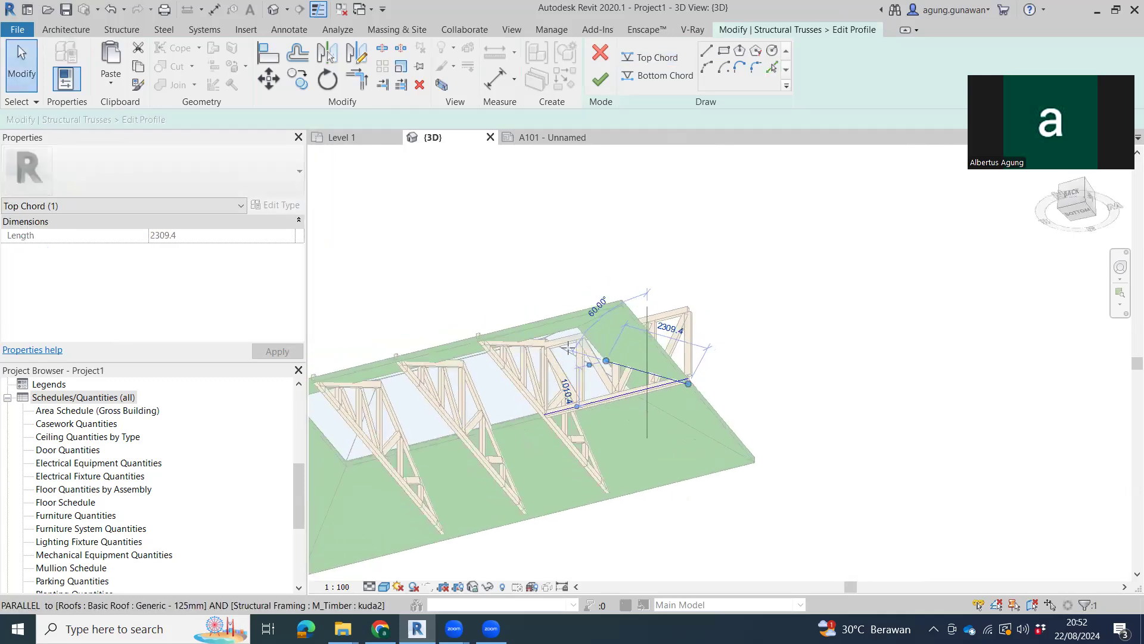
{"action": "left_click_drag", "start_coordinate": [606, 361], "coordinate": [547, 344]}
{"action": "key", "text": "Escape"}
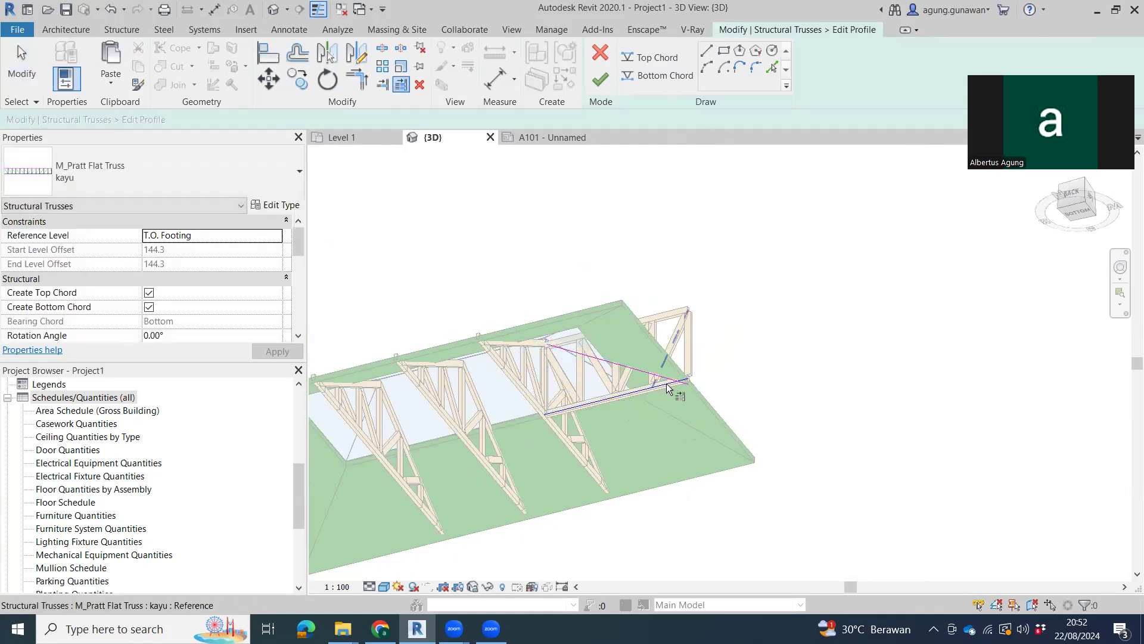
- Trim the sloped top chord to meet the bottom chord at a corner
{"action": "scroll", "coordinate": [684, 384], "scroll_direction": "up", "scroll_amount": 5}
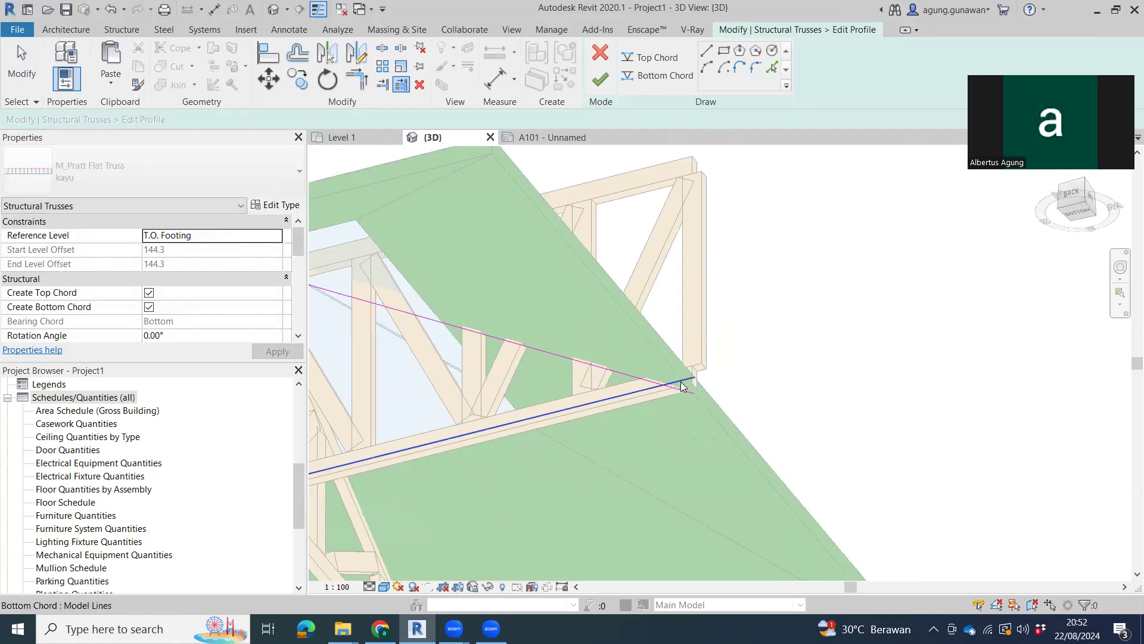
{"action": "key", "text": "t"}
{"action": "key", "text": "r"}
{"action": "left_click", "coordinate": [643, 384]}
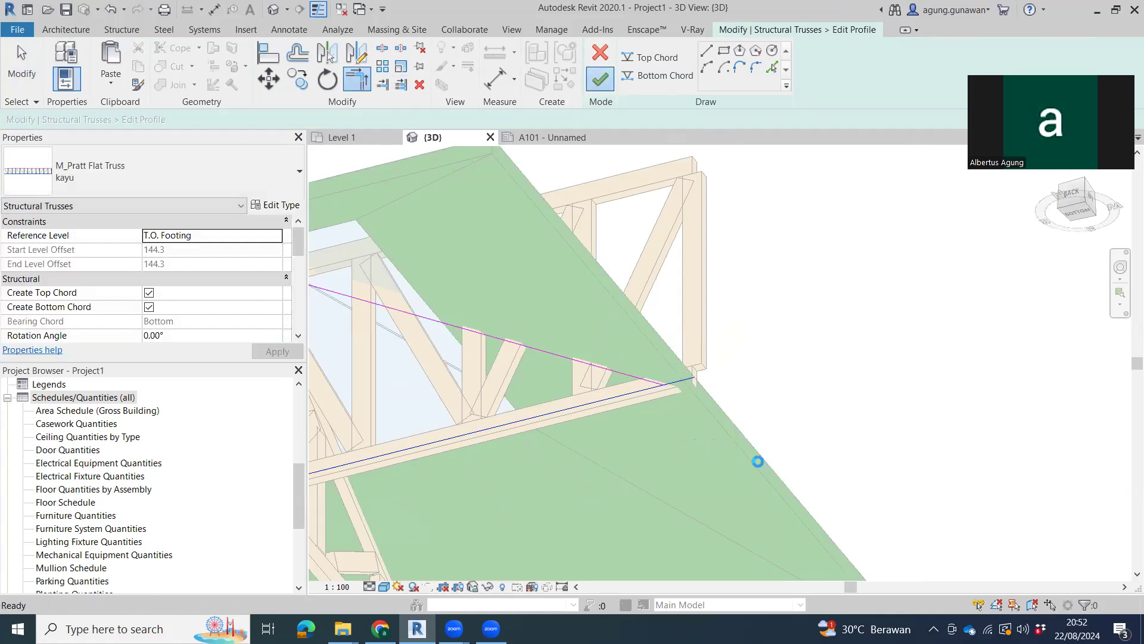
{"action": "scroll", "coordinate": [758, 461], "scroll_direction": "down", "scroll_amount": 4}
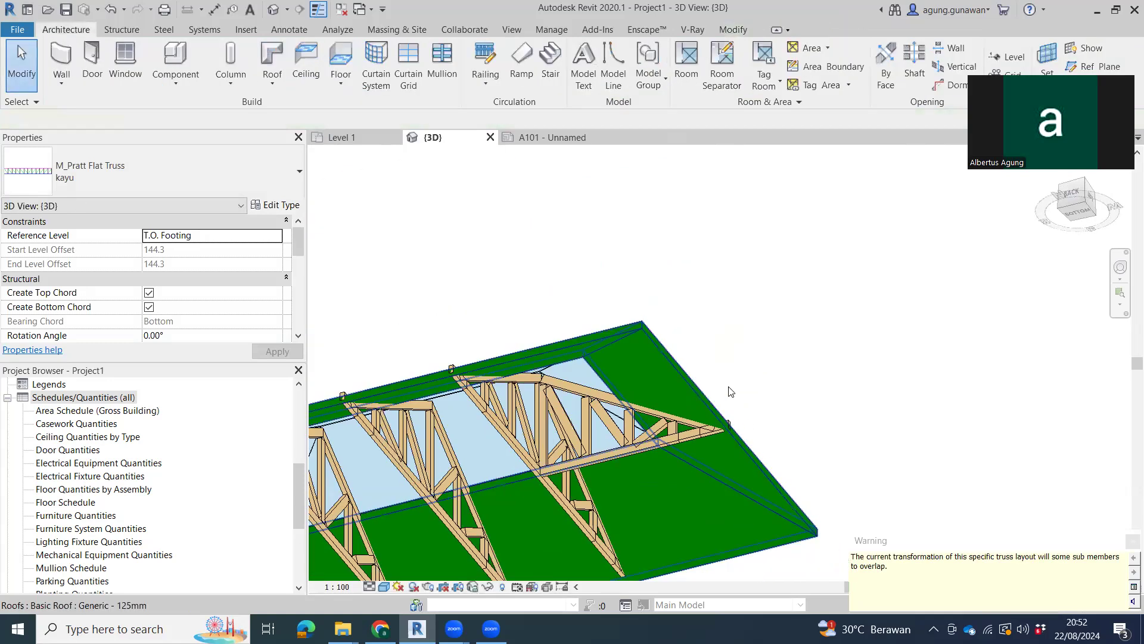
- Mirror a copy of the sloped end truss across the middle truss line to the opposite end
{"action": "key", "text": "Escape"}
{"action": "middle_click_drag", "start_coordinate": [685, 519], "coordinate": [628, 407], "text": "shift"}
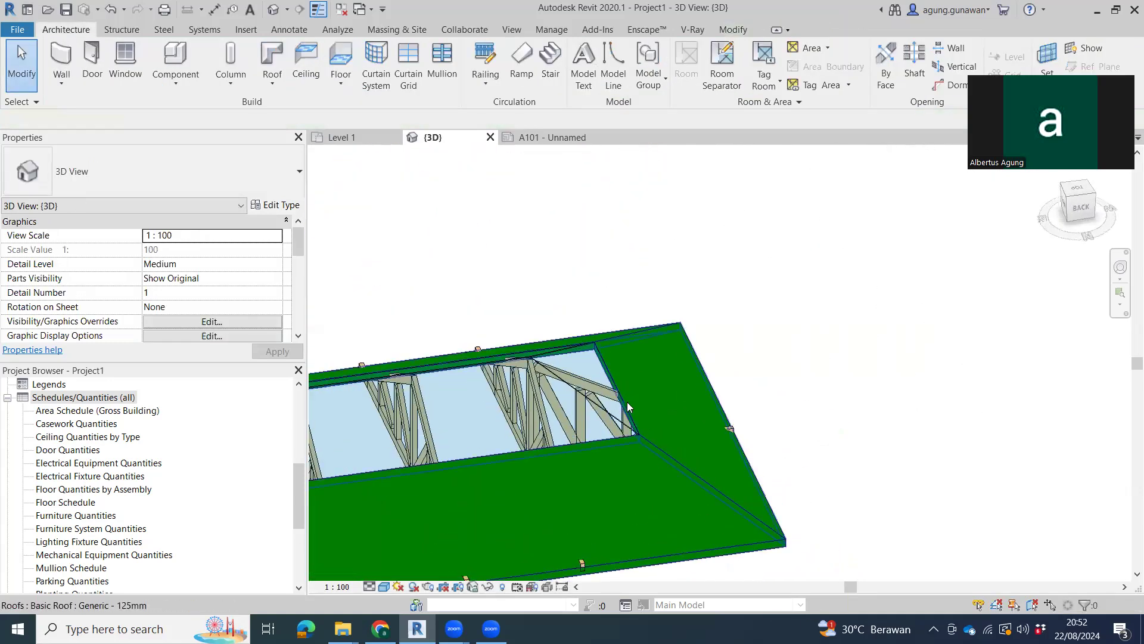
{"action": "left_click", "coordinate": [699, 367]}
{"action": "mouse_move", "coordinate": [699, 368]}
{"action": "middle_mouse_down", "text": "shift"}
{"action": "mouse_move", "coordinate": [520, 498]}
{"action": "mouse_move", "coordinate": [759, 334]}
{"action": "mouse_move", "coordinate": [827, 301]}
{"action": "mouse_move", "coordinate": [696, 454]}
{"action": "middle_mouse_up", "text": "shift"}
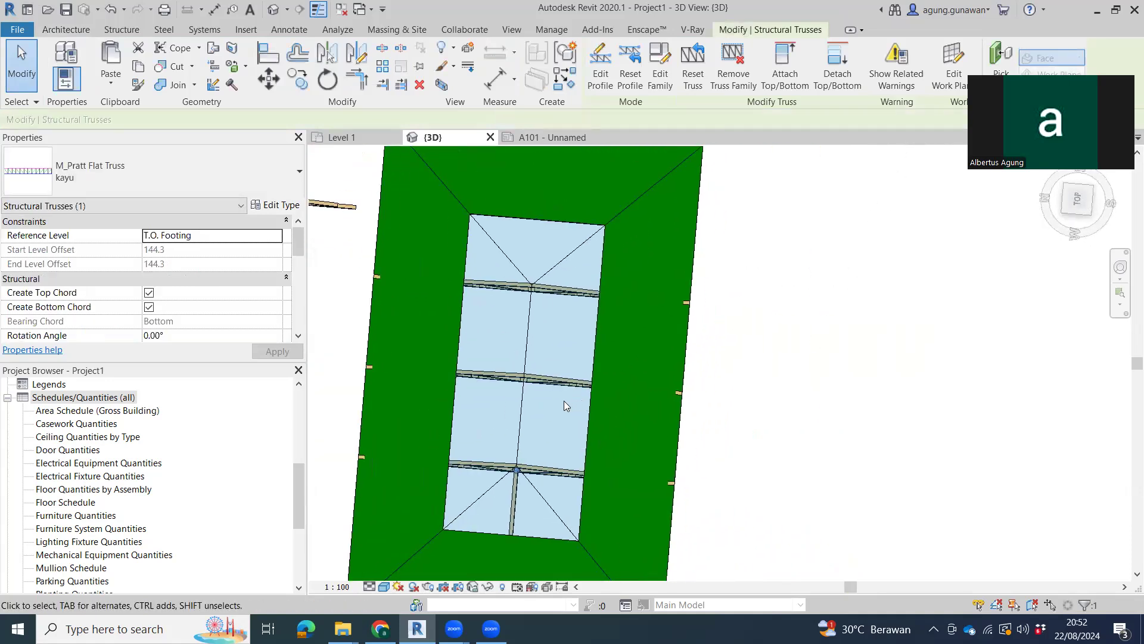
{"action": "key", "text": "m"}
{"action": "key", "text": "m"}
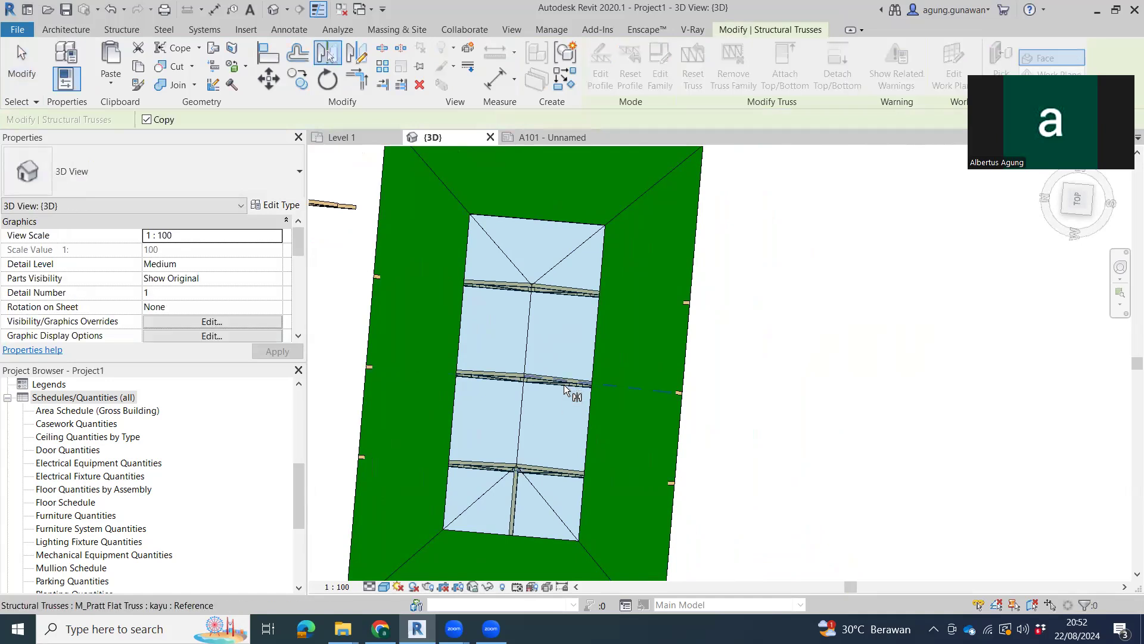
{"action": "left_click", "coordinate": [693, 366]}
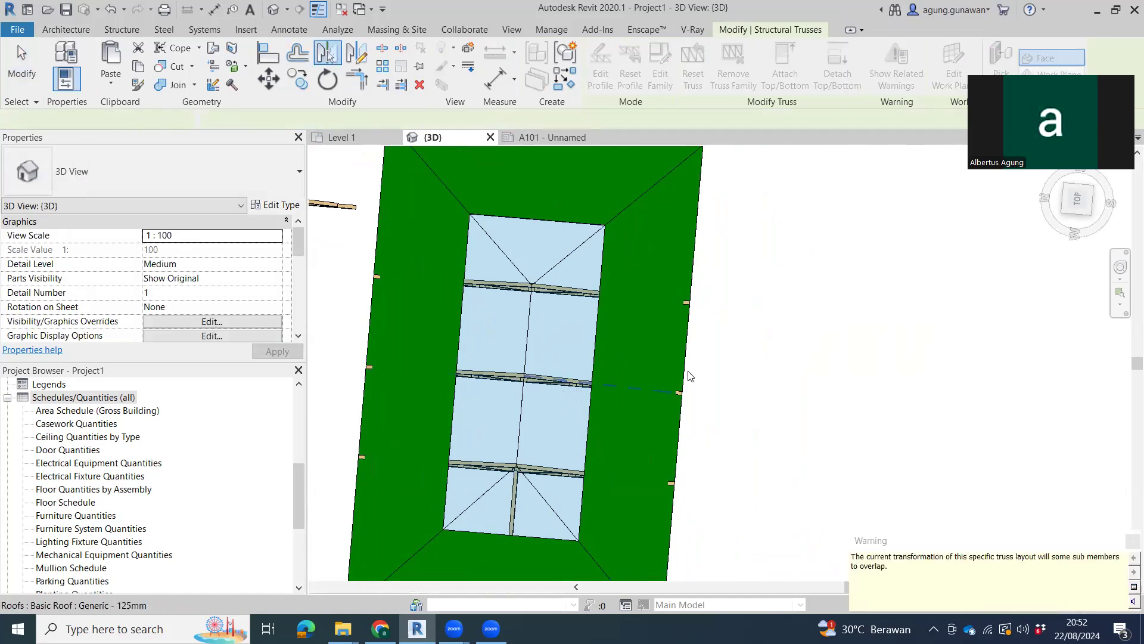
{"action": "scroll", "coordinate": [671, 348], "scroll_direction": "down", "scroll_amount": 3}
{"action": "mouse_move", "coordinate": [672, 348]}
{"action": "middle_mouse_down", "text": "shift"}
{"action": "mouse_move", "coordinate": [867, 124]}
{"action": "mouse_move", "coordinate": [661, 246]}
{"action": "middle_mouse_up", "text": "shift"}
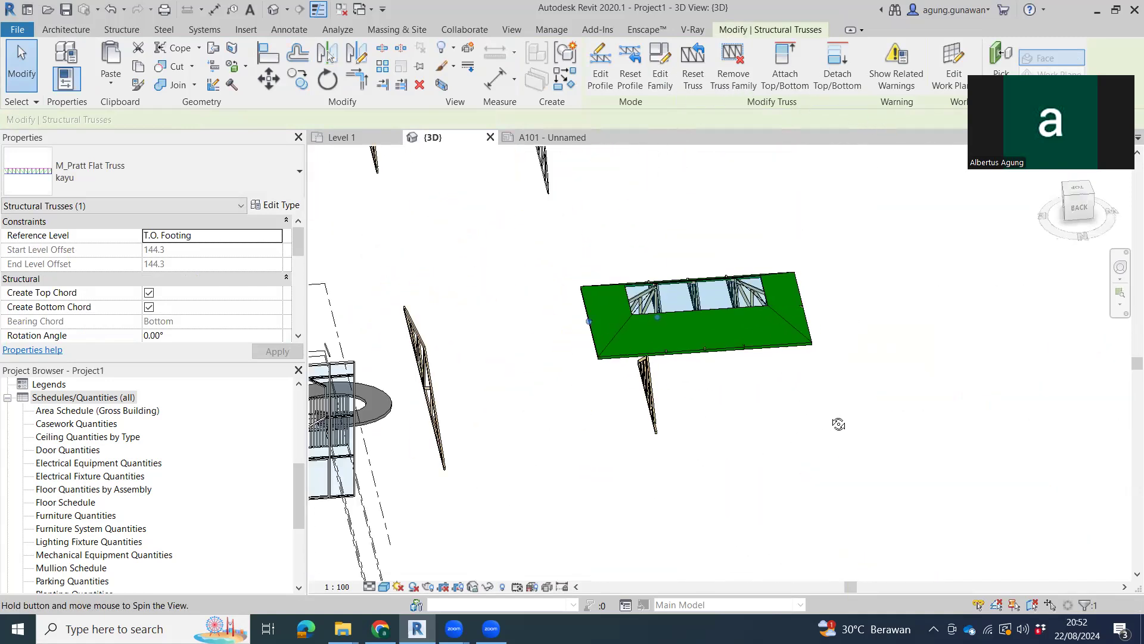
{"action": "middle_click_drag", "start_coordinate": [661, 246], "coordinate": [842, 411], "text": "shift"}
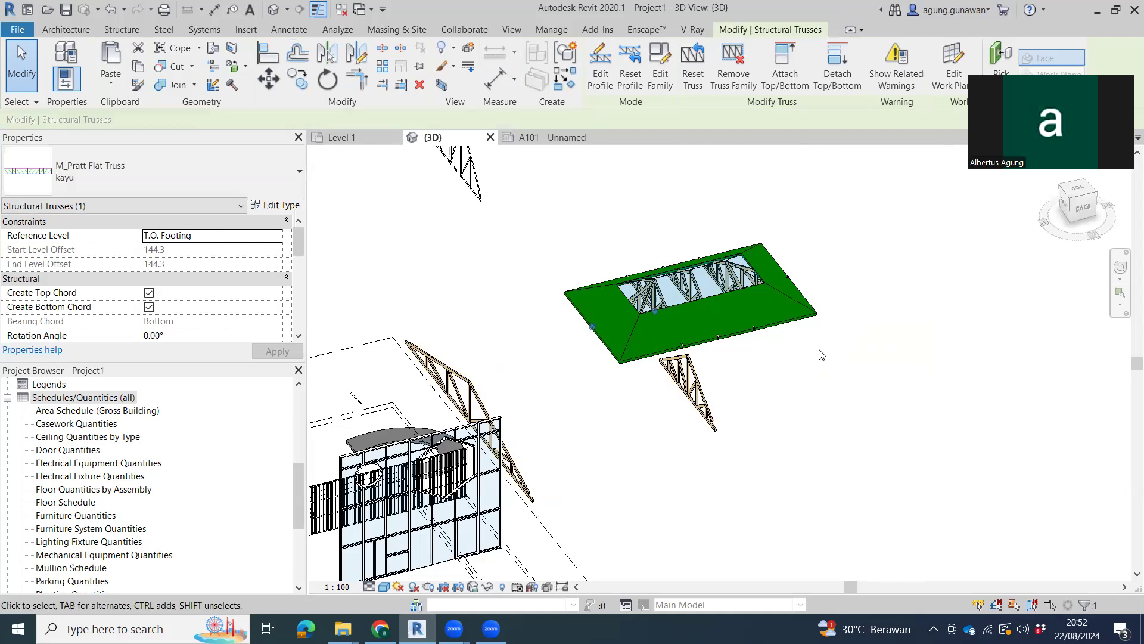
{"action": "left_click", "coordinate": [805, 316]}
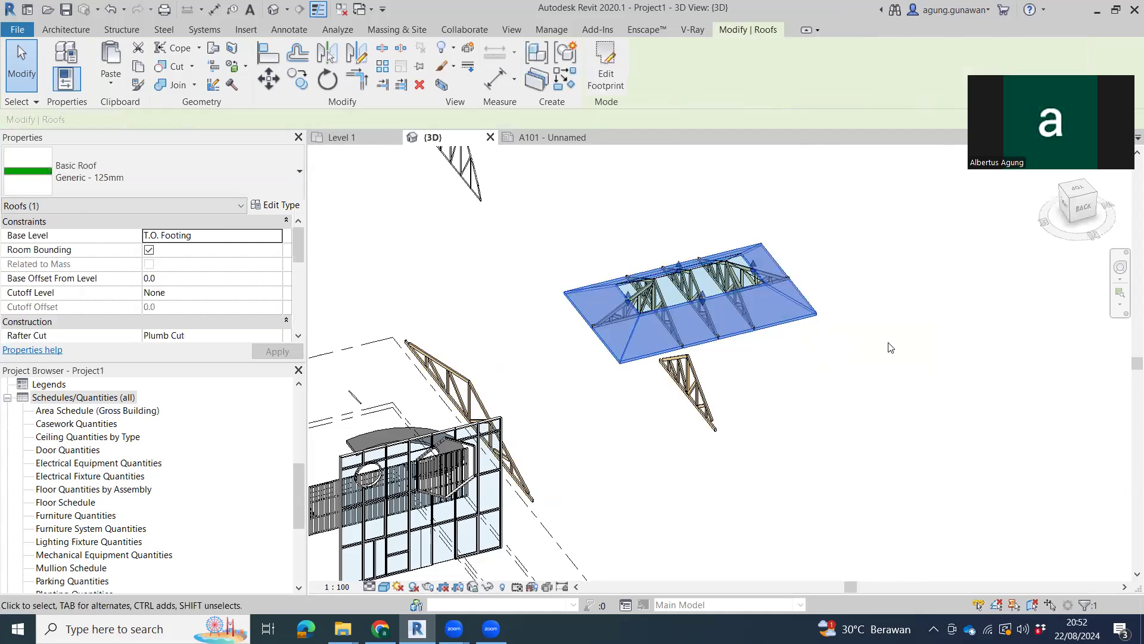
{"action": "left_click", "coordinate": [874, 382]}
{"action": "scroll", "coordinate": [823, 372], "scroll_direction": "down", "scroll_amount": 3}
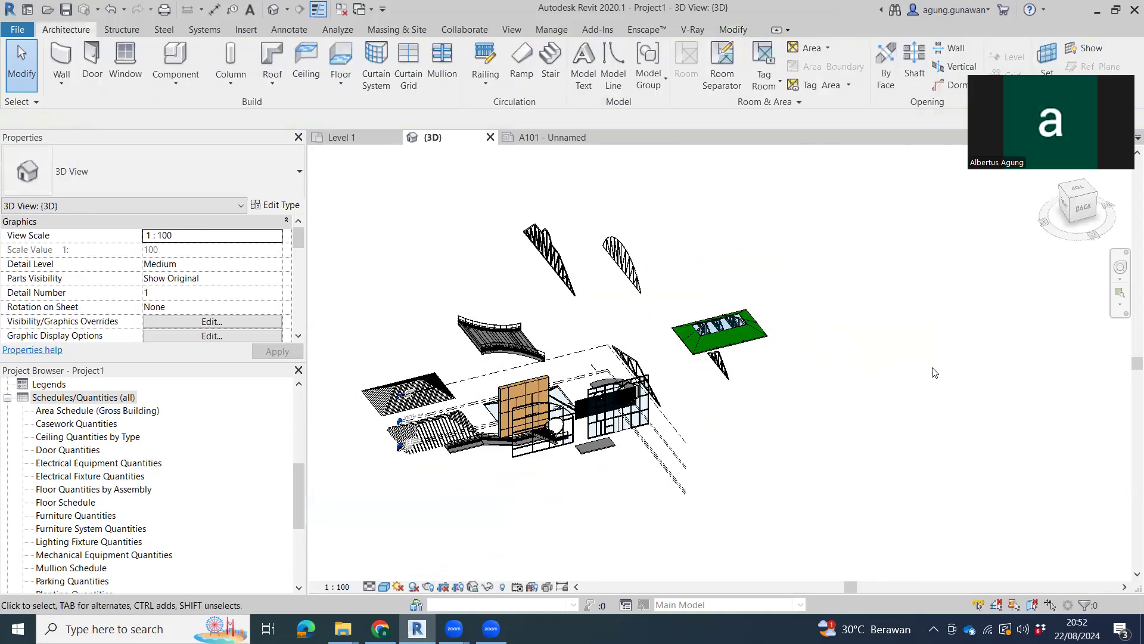
{"action": "middle_click_drag", "start_coordinate": [822, 409], "coordinate": [670, 324], "text": "shift"}
{"action": "scroll", "coordinate": [670, 325], "scroll_direction": "up", "scroll_amount": 4}
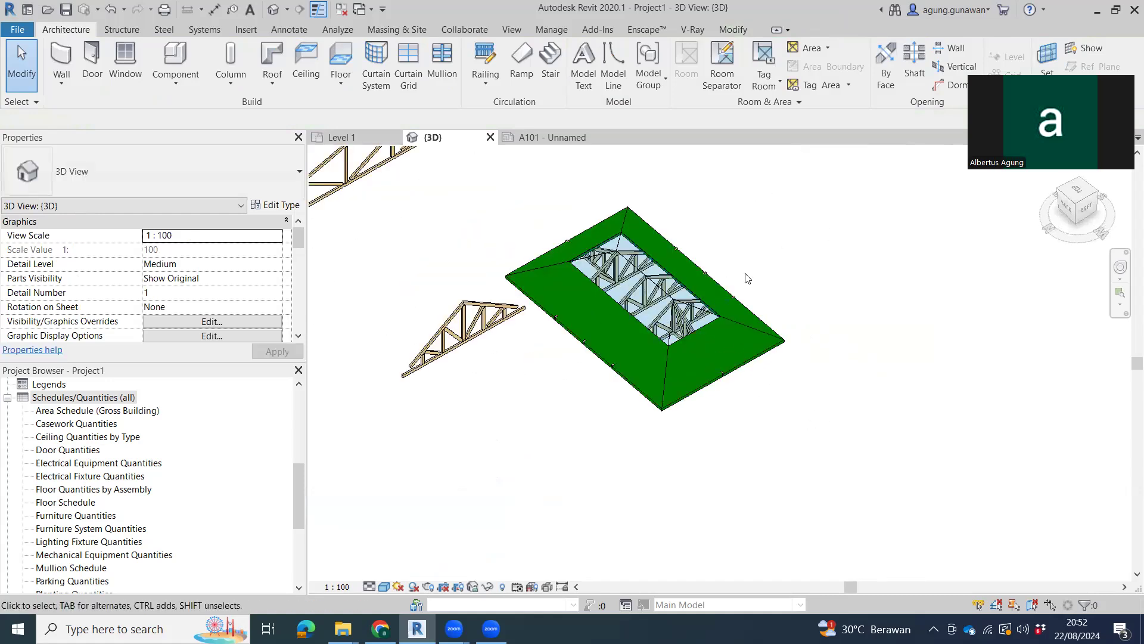
{"action": "middle_click_drag", "start_coordinate": [746, 278], "coordinate": [779, 376]}
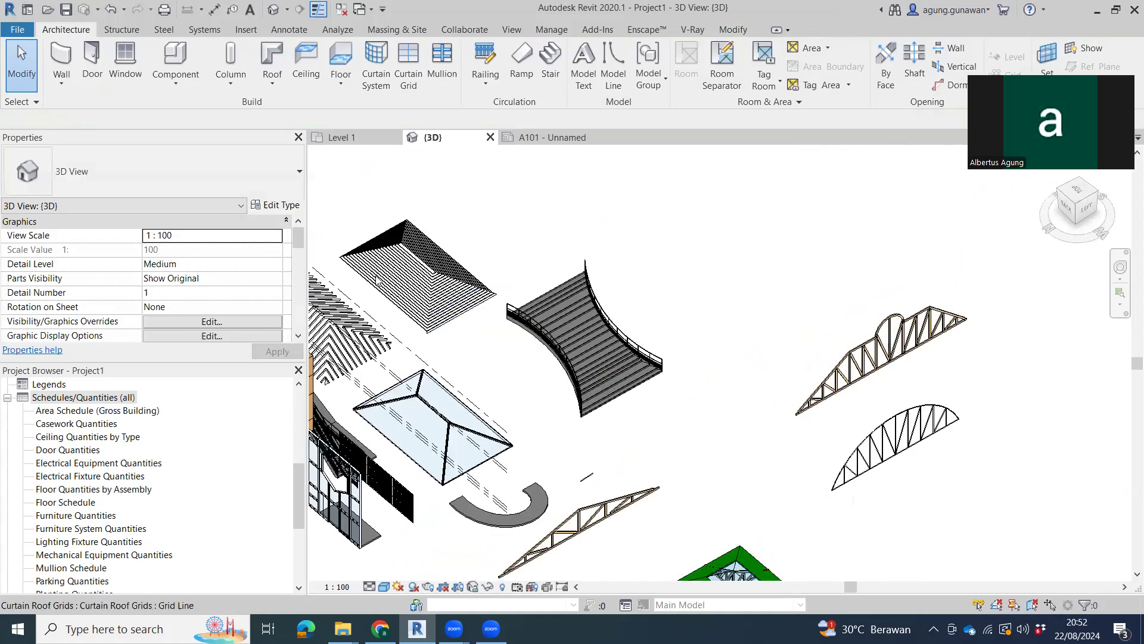
{"action": "middle_click_drag", "start_coordinate": [587, 294], "coordinate": [498, 146]}
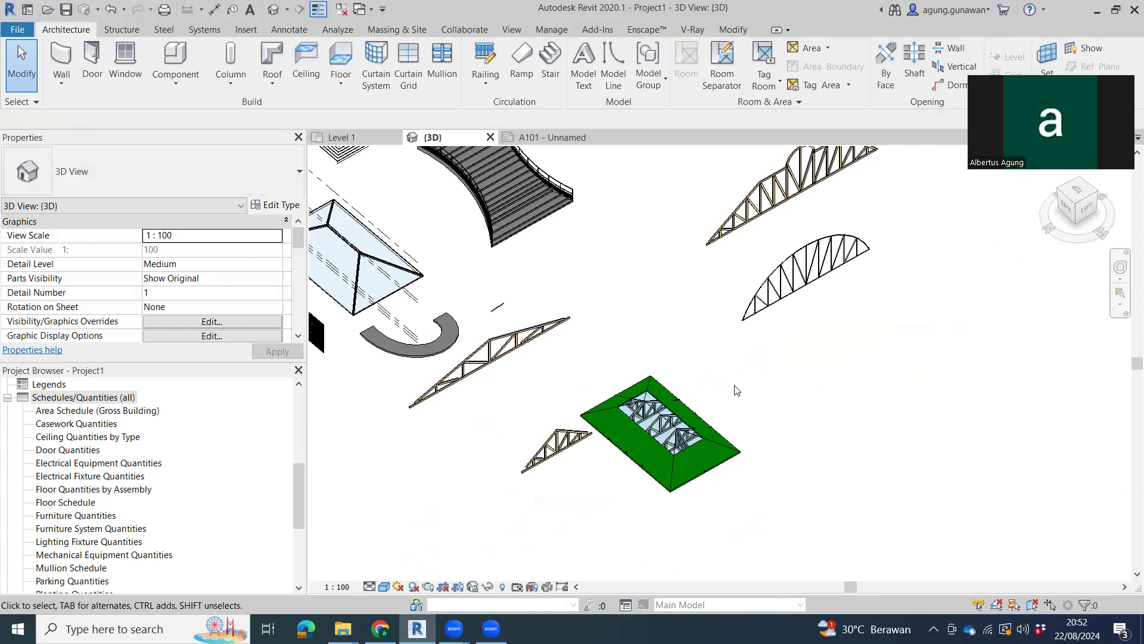
{"action": "mouse_move", "coordinate": [756, 487]}
{"action": "middle_mouse_down"}
{"action": "mouse_move", "coordinate": [673, 314]}
{"action": "mouse_move", "coordinate": [690, 274]}
{"action": "middle_mouse_up"}
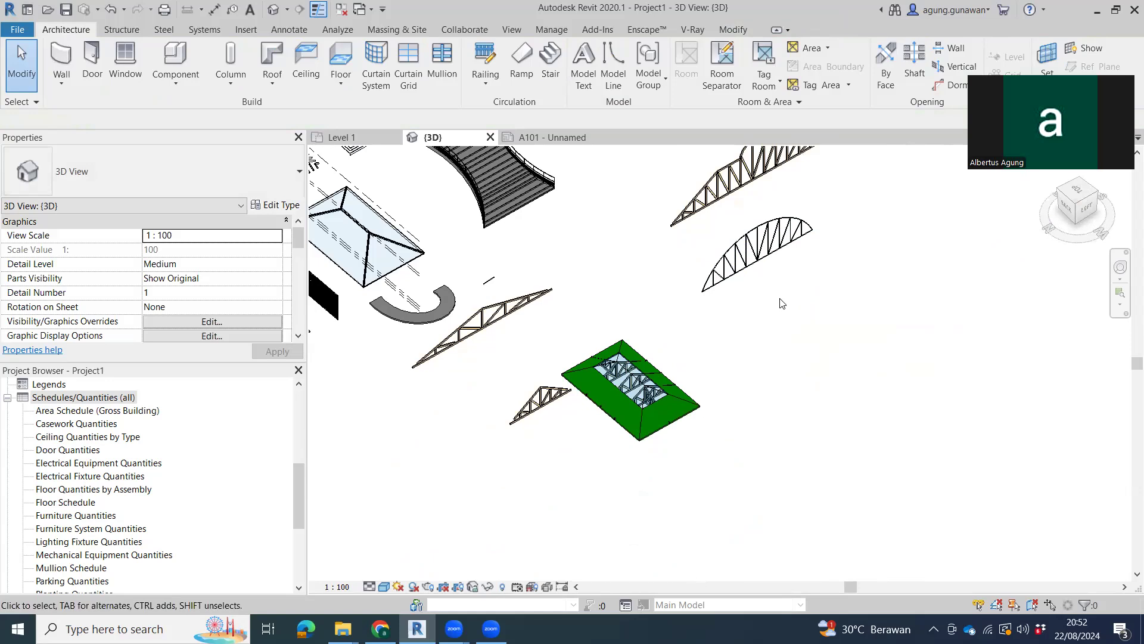
{"action": "left_click", "coordinate": [636, 398]}
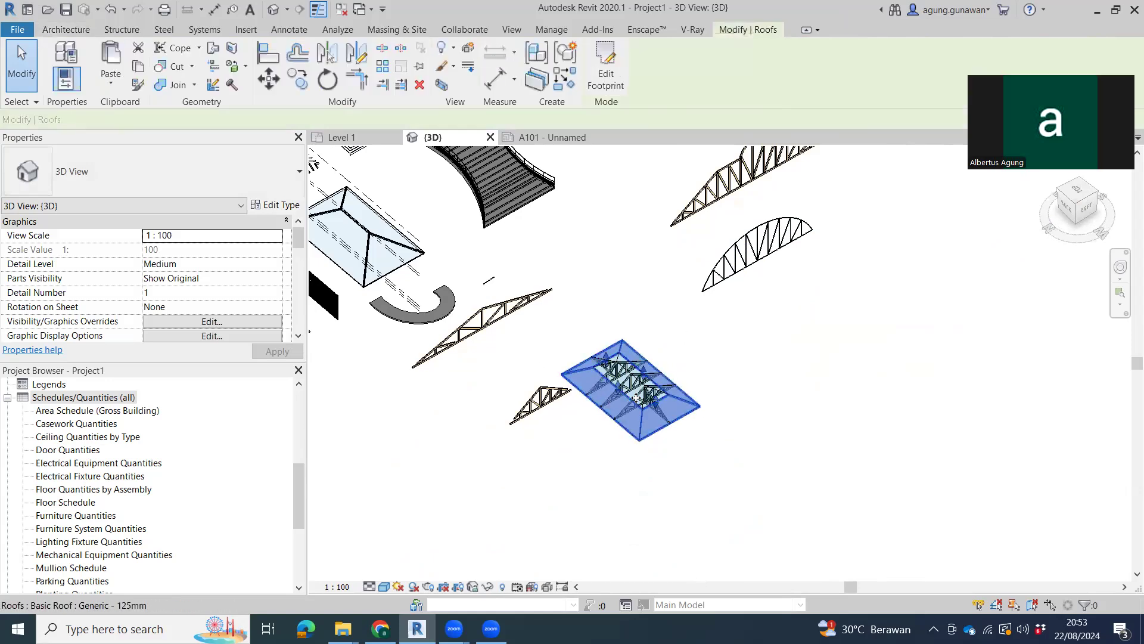
{"action": "scroll", "coordinate": [658, 344], "scroll_direction": "up", "scroll_amount": 2}
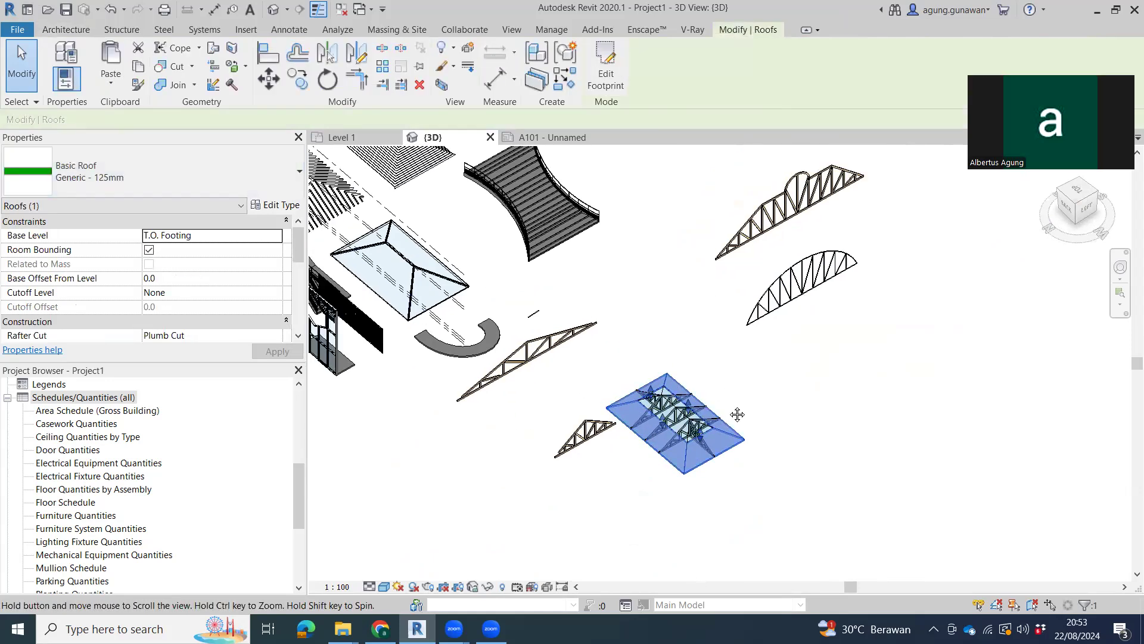
{"action": "scroll", "coordinate": [673, 417], "scroll_direction": "up", "scroll_amount": 2}
{"action": "scroll", "coordinate": [700, 378], "scroll_direction": "up", "scroll_amount": 3}
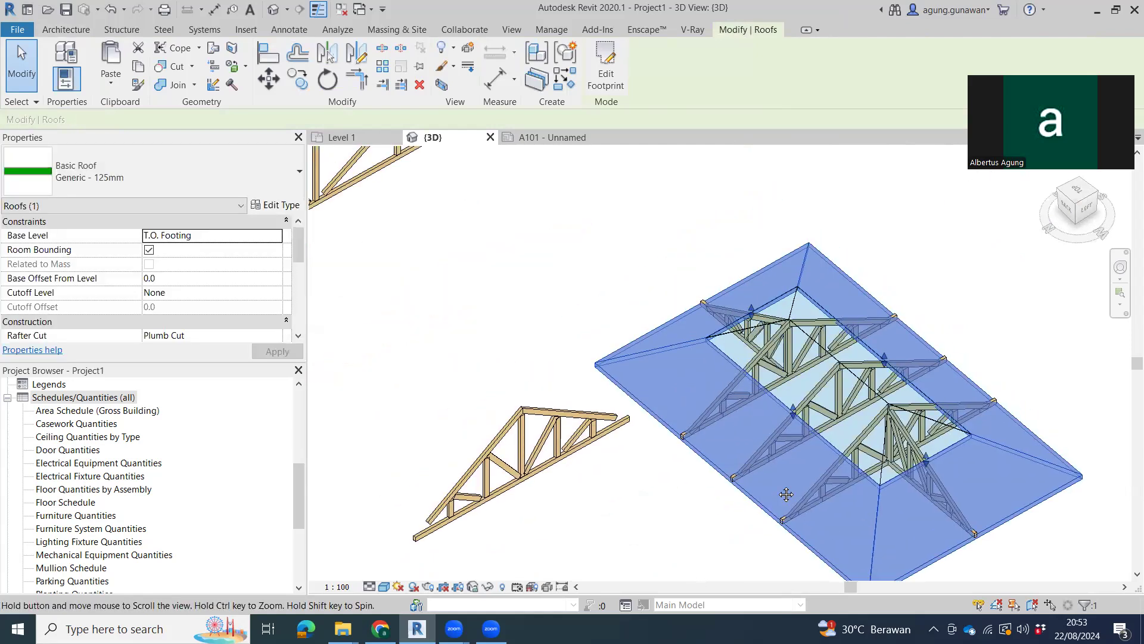
{"action": "middle_click_drag", "start_coordinate": [654, 351], "coordinate": [661, 449]}
{"action": "scroll", "coordinate": [662, 448], "scroll_direction": "down", "scroll_amount": 3}
{"action": "scroll", "coordinate": [663, 451], "scroll_direction": "down", "scroll_amount": 3}
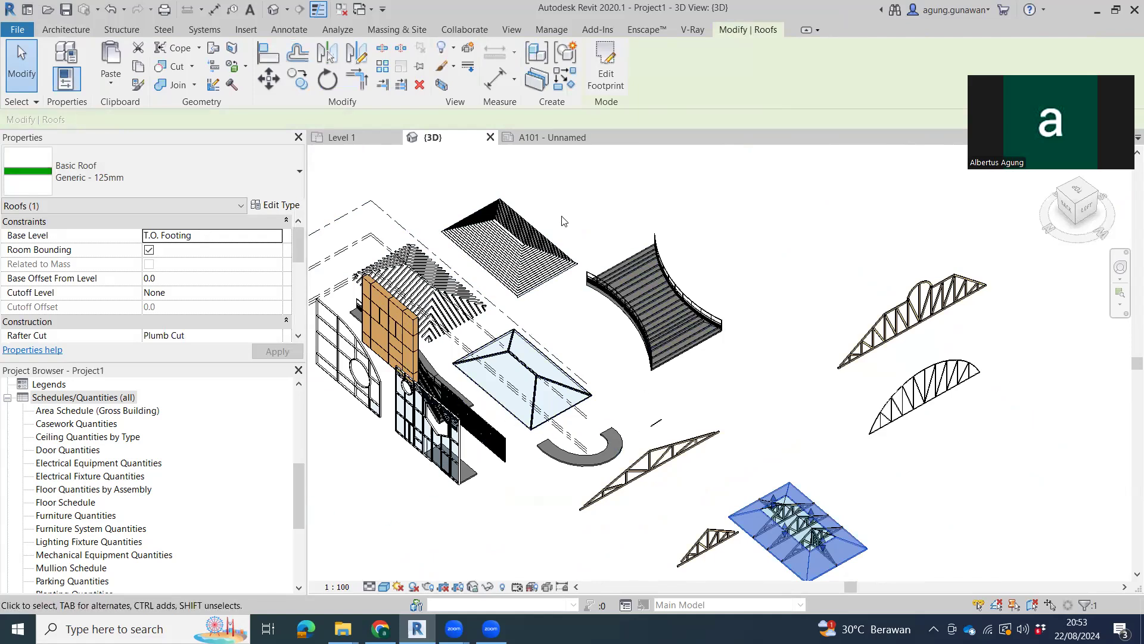
- Match the green hip roof to the existing sloped glazing roof's kaso type using MA
{"action": "left_click", "coordinate": [259, 205]}
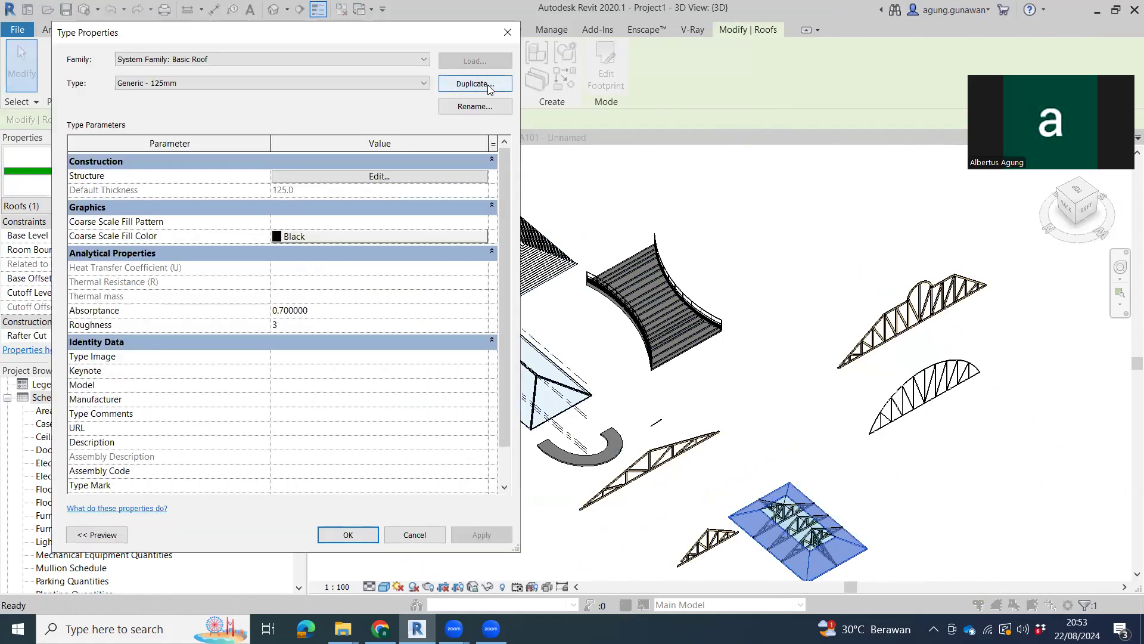
{"action": "key", "text": "Escape"}
{"action": "key", "text": "Escape"}
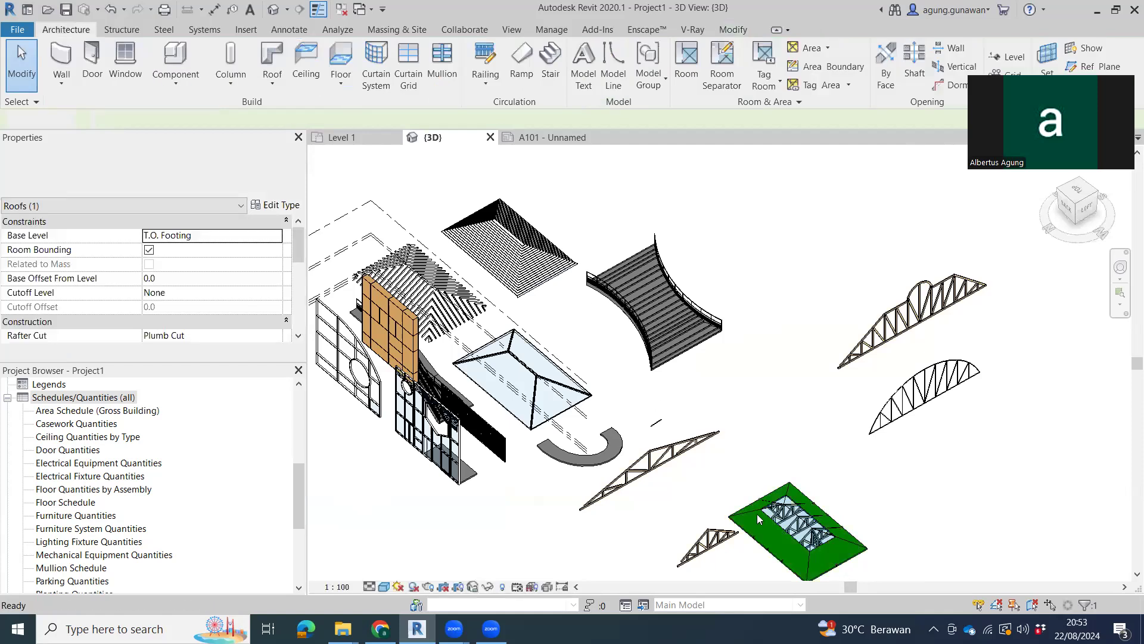
{"action": "left_click", "coordinate": [751, 521]}
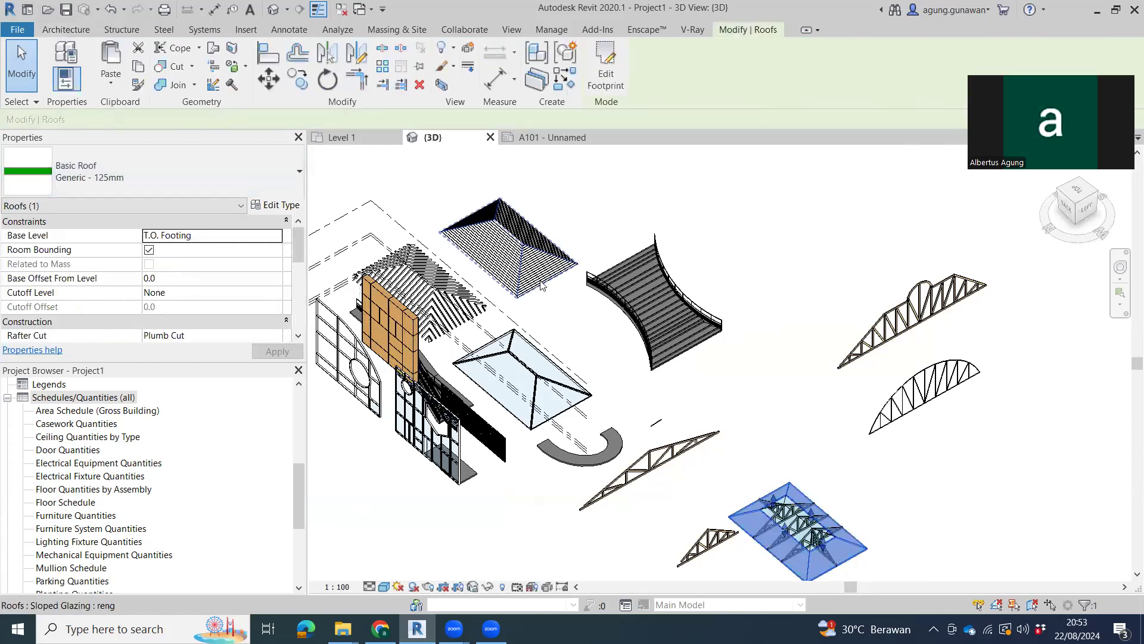
{"action": "left_click", "coordinate": [577, 313]}
{"action": "key", "text": "m"}
{"action": "key", "text": "a"}
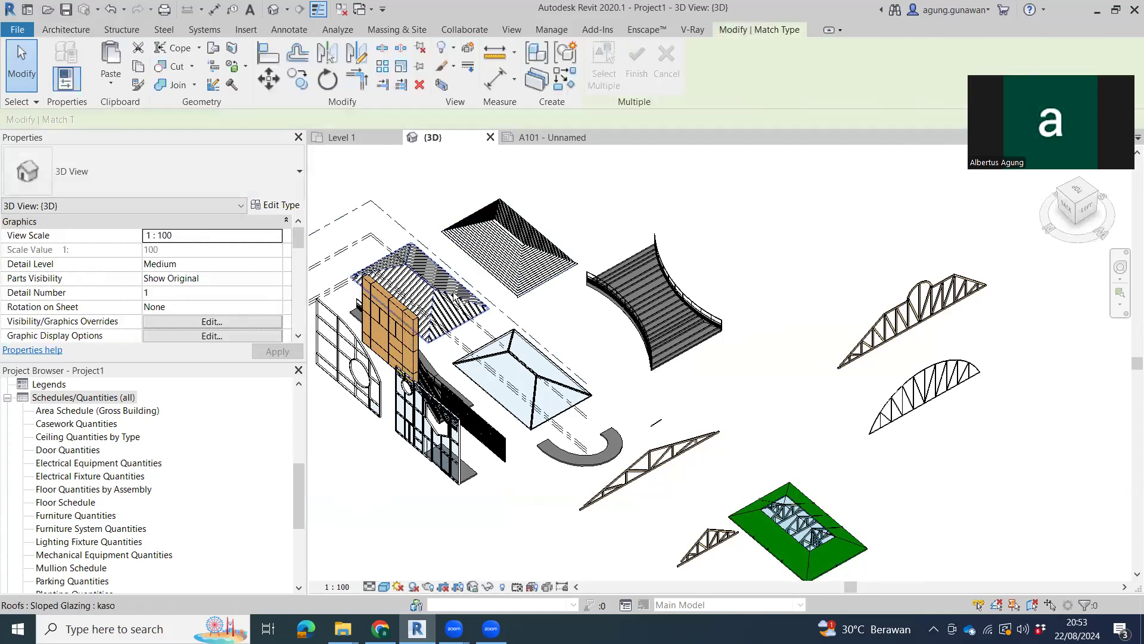
{"action": "left_click", "coordinate": [450, 297]}
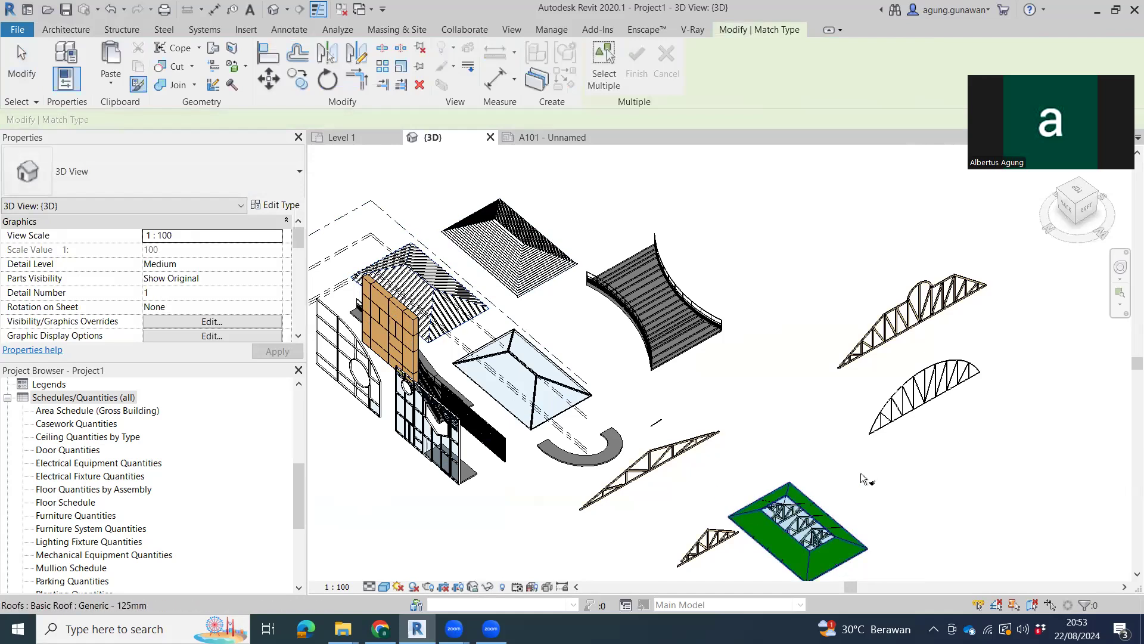
{"action": "scroll", "coordinate": [855, 495], "scroll_direction": "up", "scroll_amount": 2}
{"action": "middle_click_drag", "start_coordinate": [856, 495], "coordinate": [868, 412]}
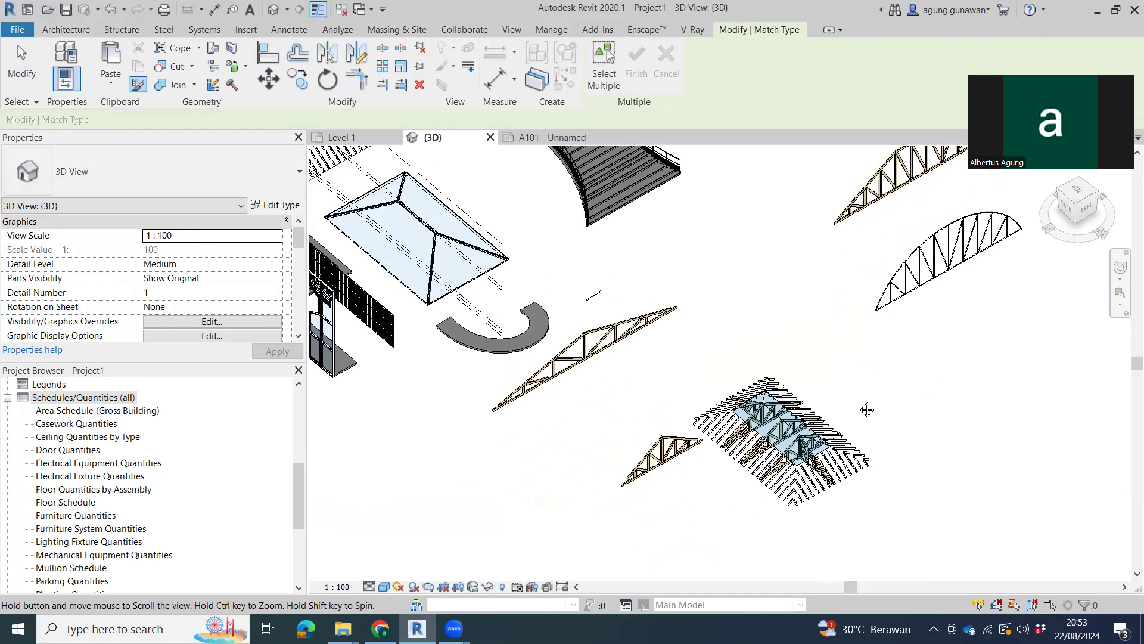
{"action": "scroll", "coordinate": [868, 449], "scroll_direction": "up", "scroll_amount": 4}
{"action": "key", "text": "Escape"}
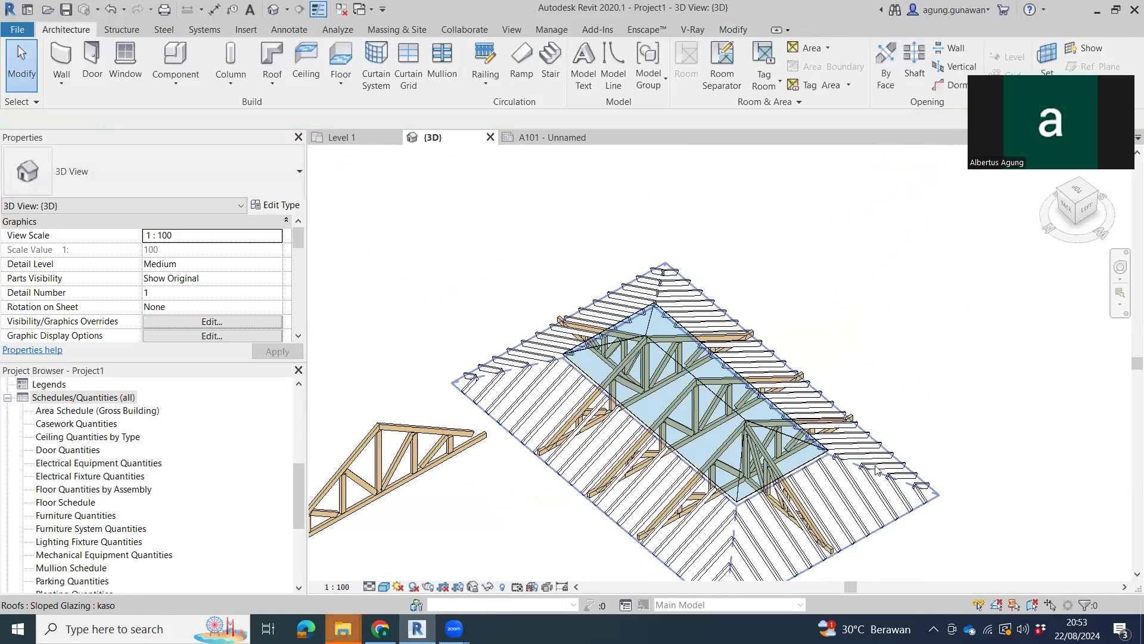
- Duplicate the roof's kaso glazing type as a new type named 'gording'
{"action": "left_click", "coordinate": [784, 349]}
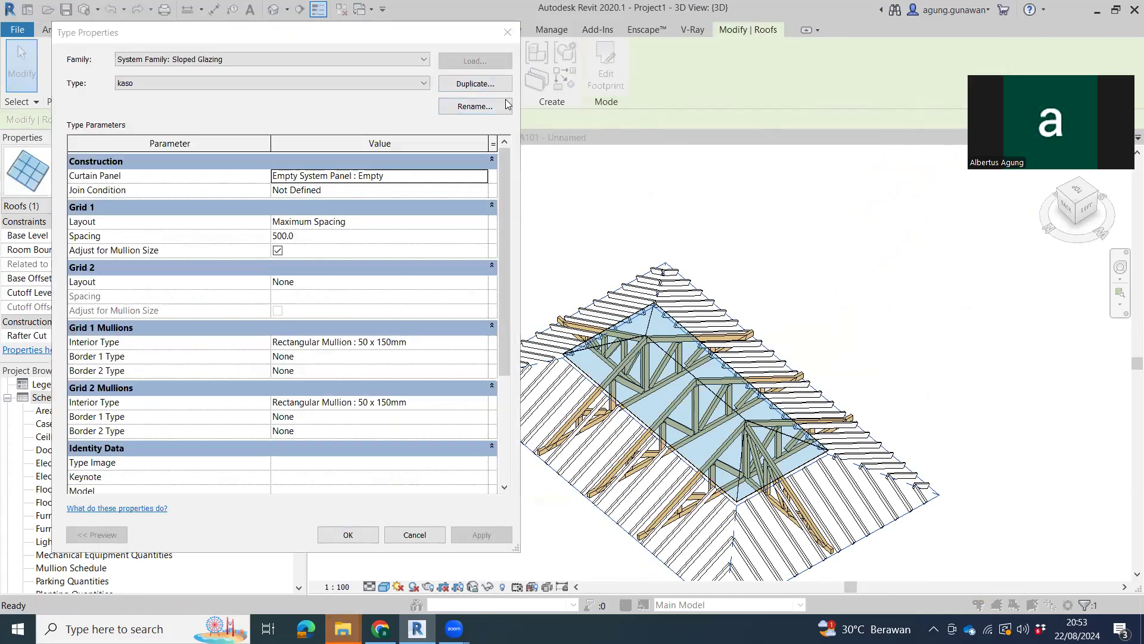
{"action": "left_click", "coordinate": [499, 107]}
{"action": "type", "text": "gording"}
{"action": "left_click", "coordinate": [608, 191]}
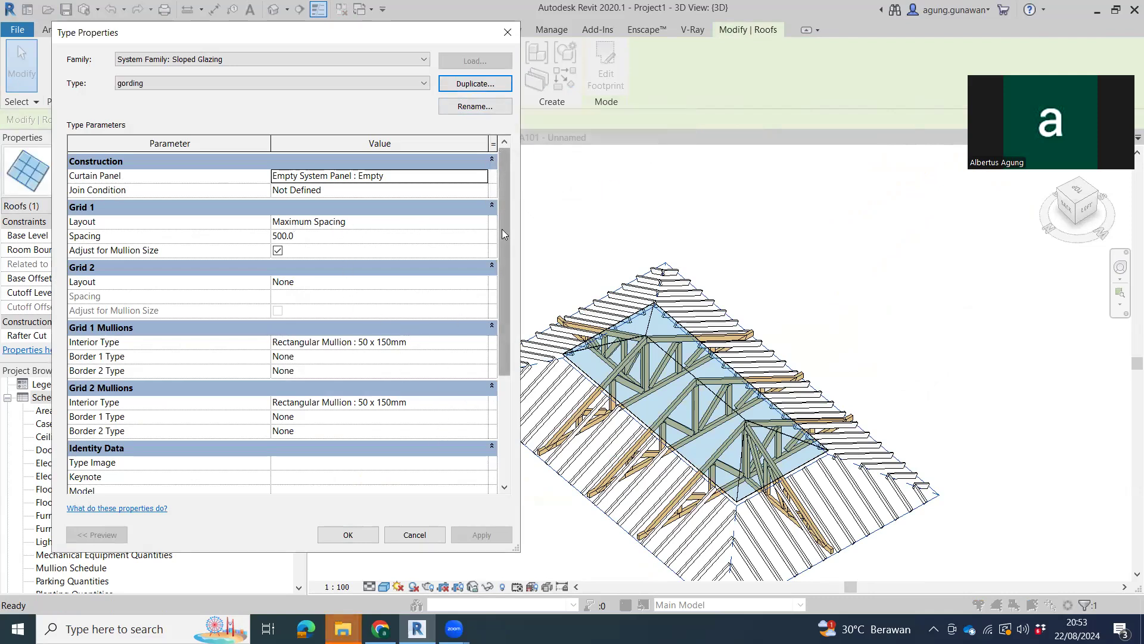
- Set Grid 1 layout to None and Grid 2 to Fixed Distance 1000, deleting leftover gridlines
{"action": "left_click", "coordinate": [481, 221]}
{"action": "left_click", "coordinate": [408, 236]}
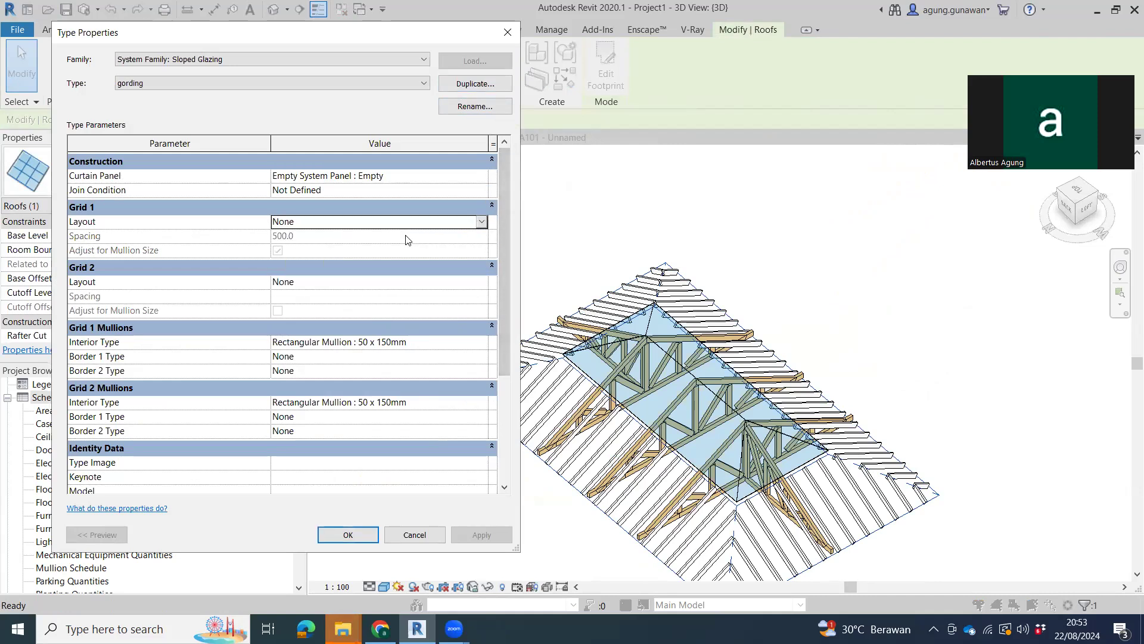
{"action": "left_click", "coordinate": [312, 285]}
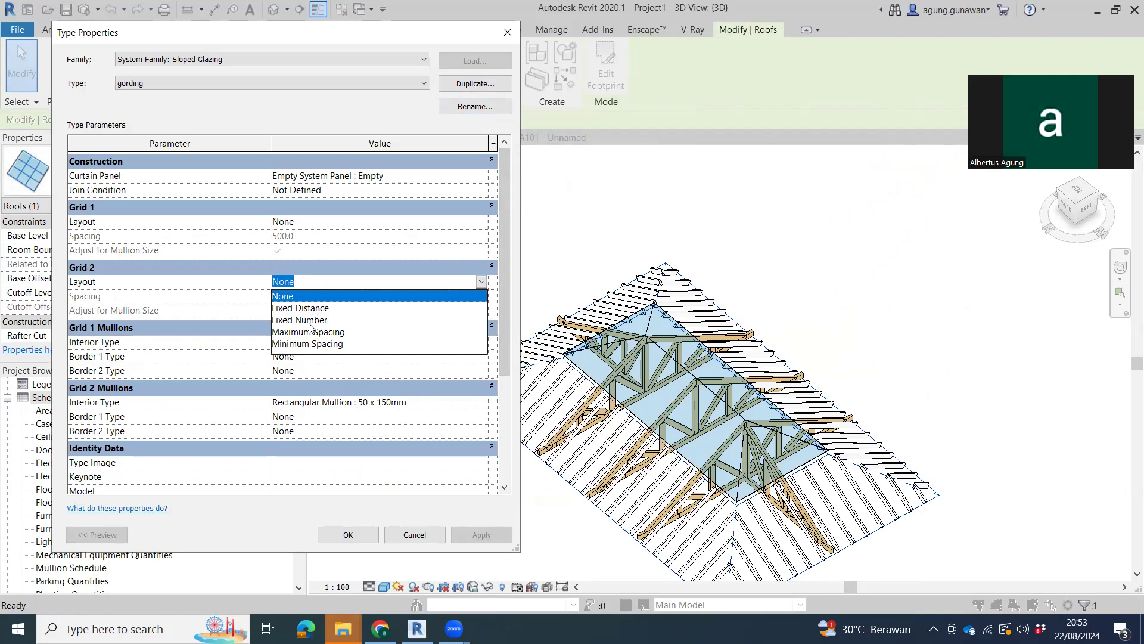
{"action": "left_click", "coordinate": [318, 309]}
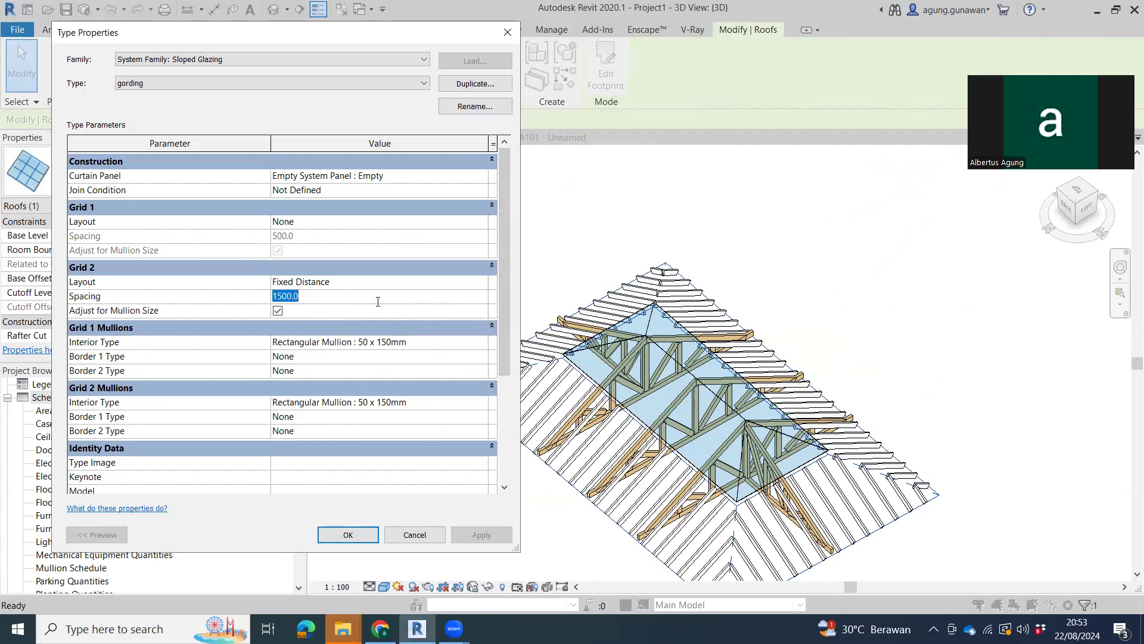
{"action": "type", "text": "10"}
{"action": "left_click", "coordinate": [345, 533]}
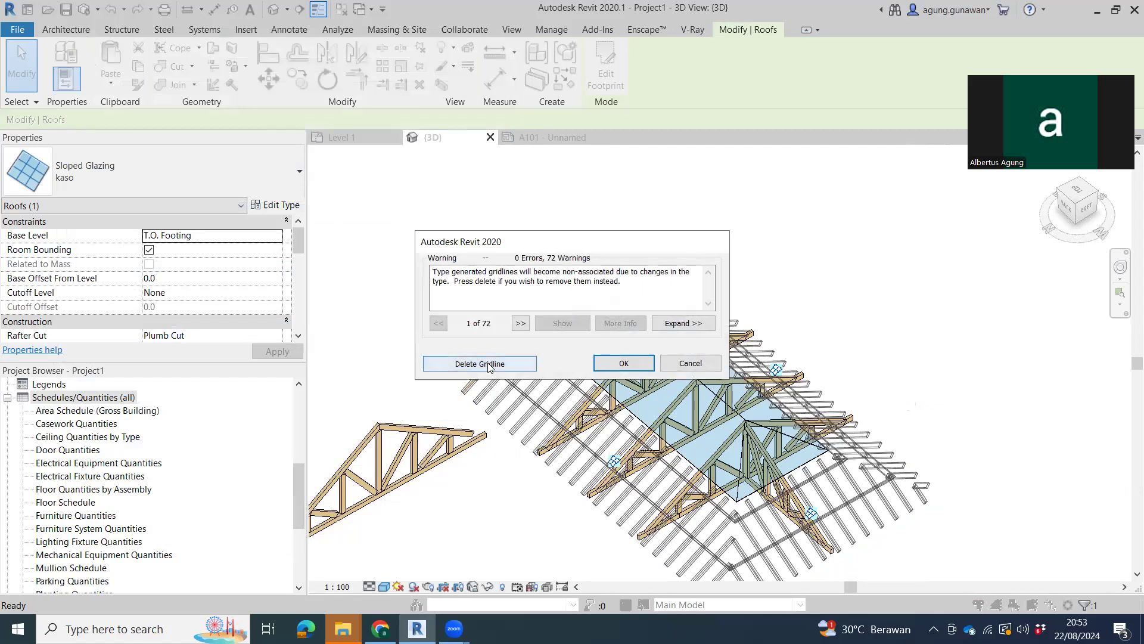
{"action": "left_click", "coordinate": [634, 366]}
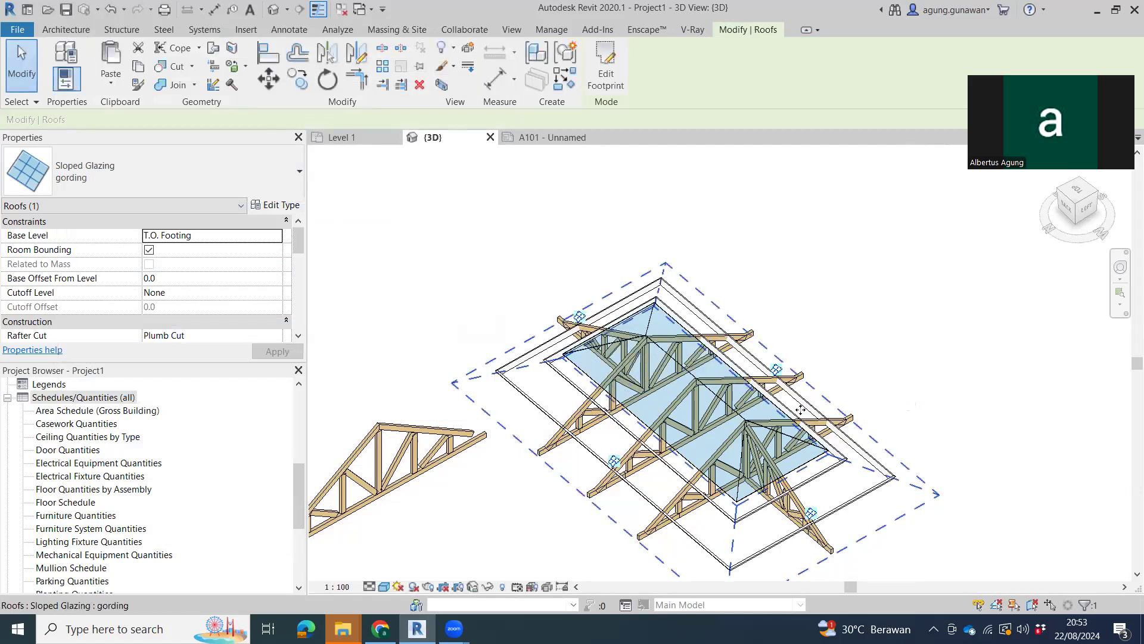
- Set the gording type's Grid 1 Border 1 to Rectangular Mullion 50 x 150mm
{"action": "left_click", "coordinate": [271, 205]}
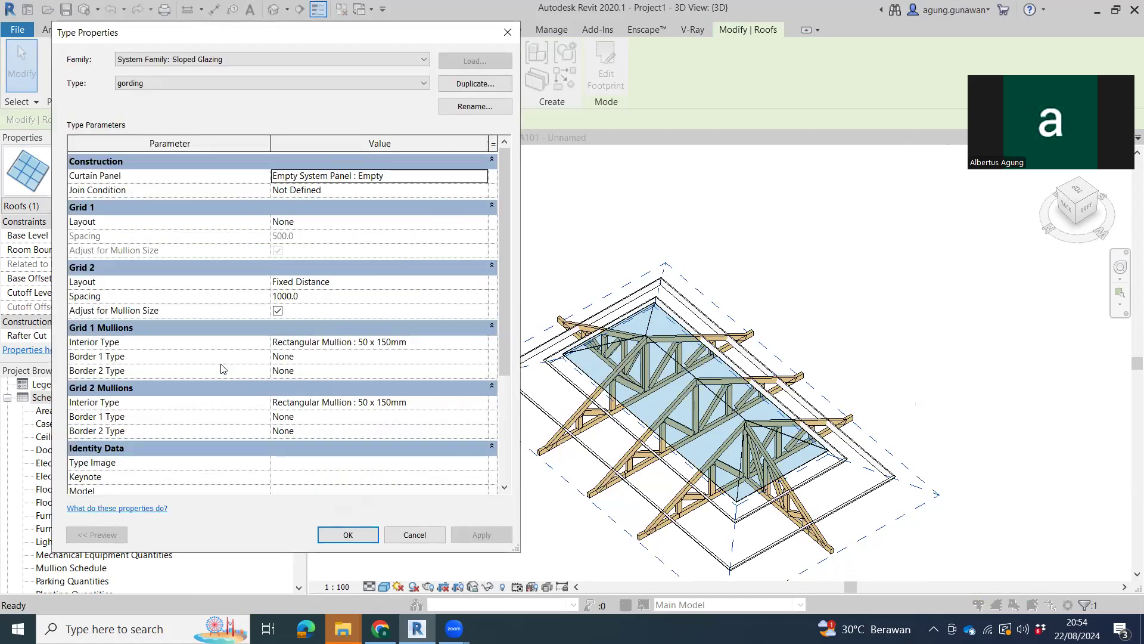
{"action": "left_click", "coordinate": [481, 360]}
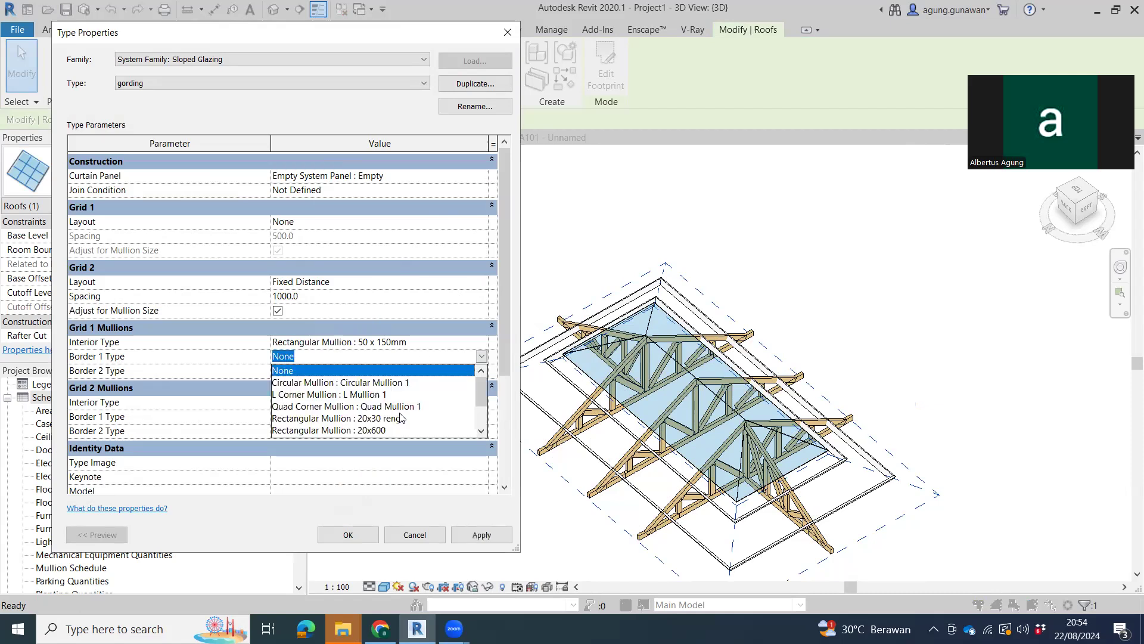
{"action": "scroll", "coordinate": [386, 432], "scroll_direction": "down", "scroll_amount": 1}
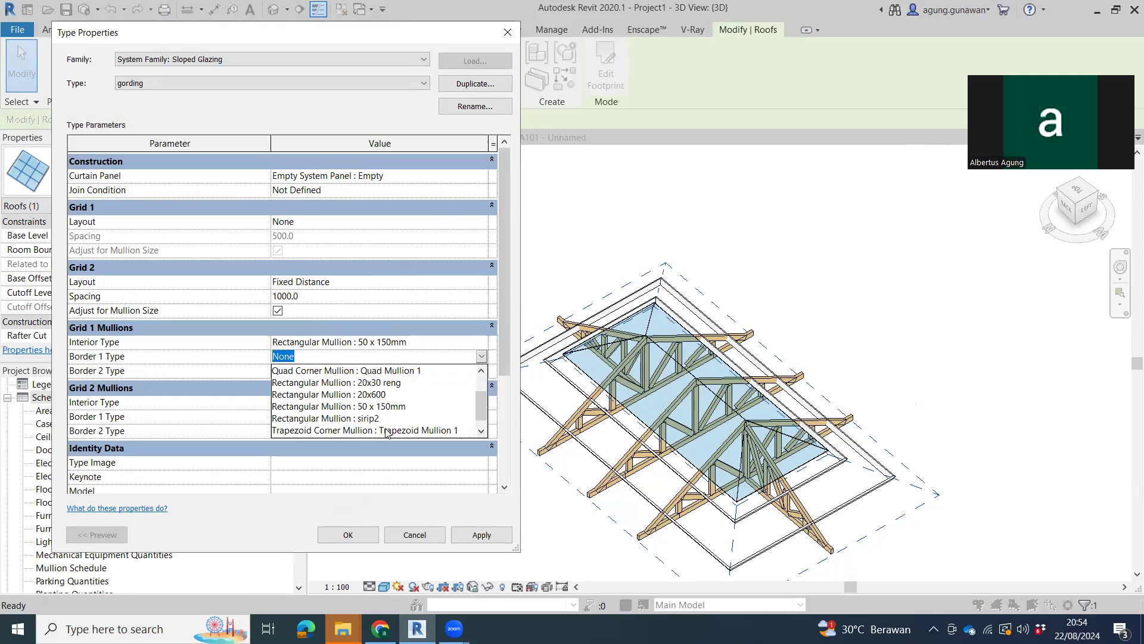
{"action": "left_click", "coordinate": [382, 406]}
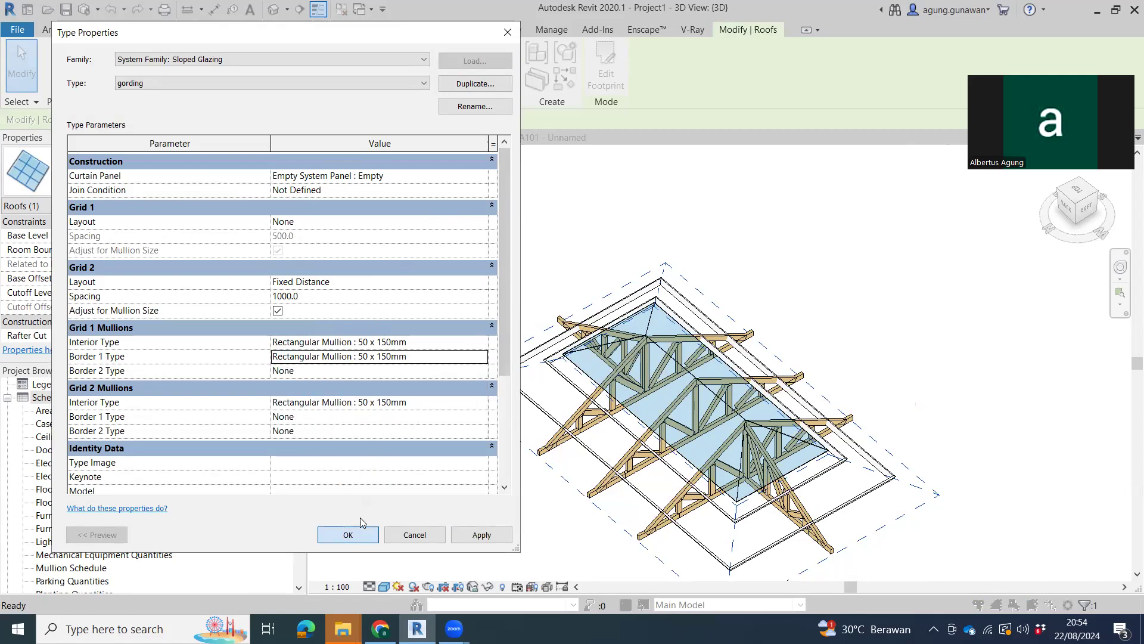
{"action": "left_click", "coordinate": [350, 534]}
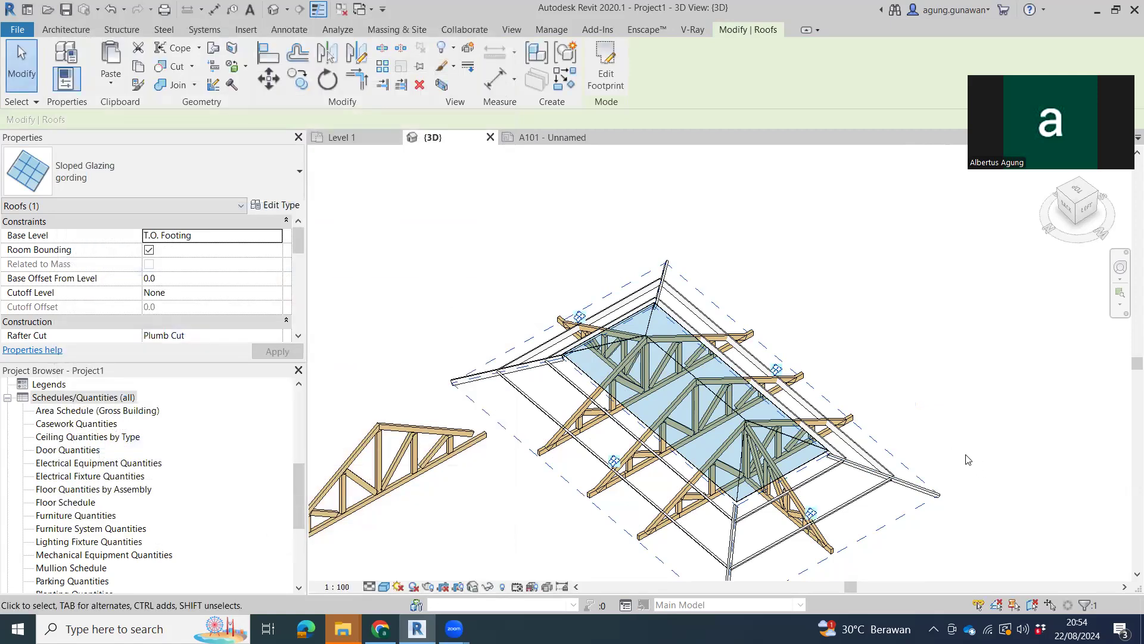
- Set Grid 2 Border 1 and Border 2 to Rectangular Mullion 50 x 150mm and apply
{"action": "left_click", "coordinate": [281, 205]}
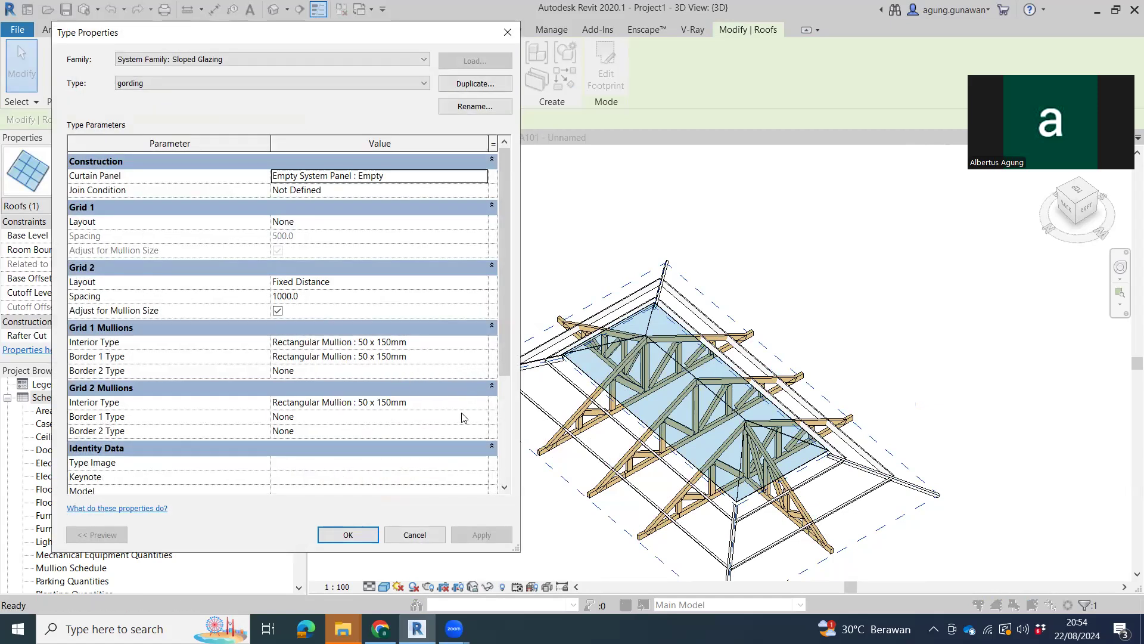
{"action": "left_click", "coordinate": [484, 418]}
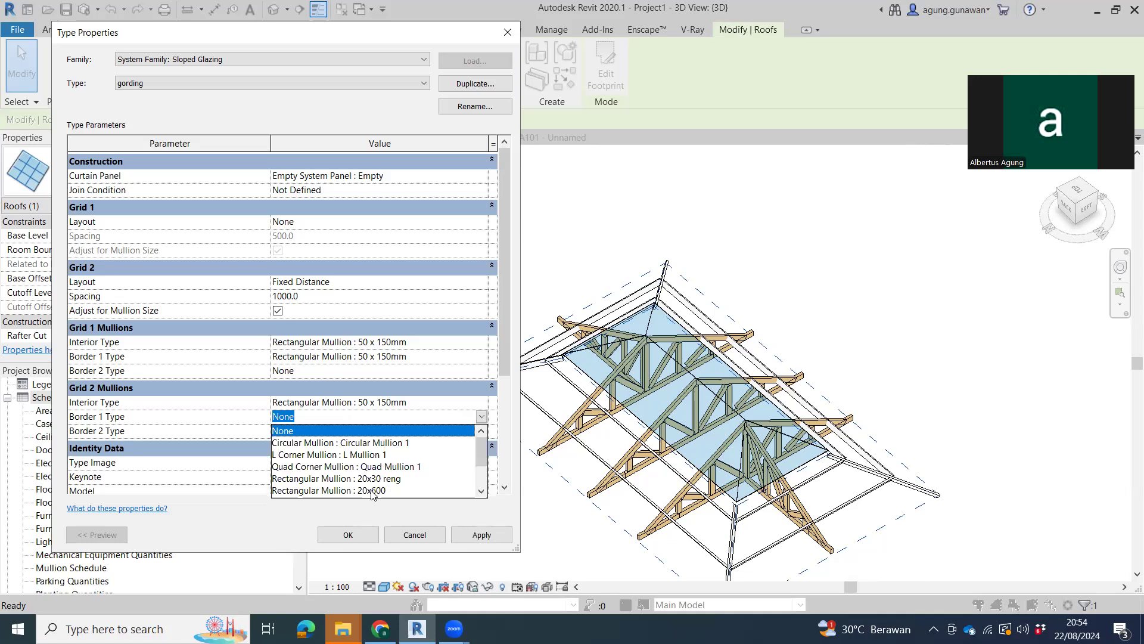
{"action": "scroll", "coordinate": [376, 478], "scroll_direction": "down", "scroll_amount": 2}
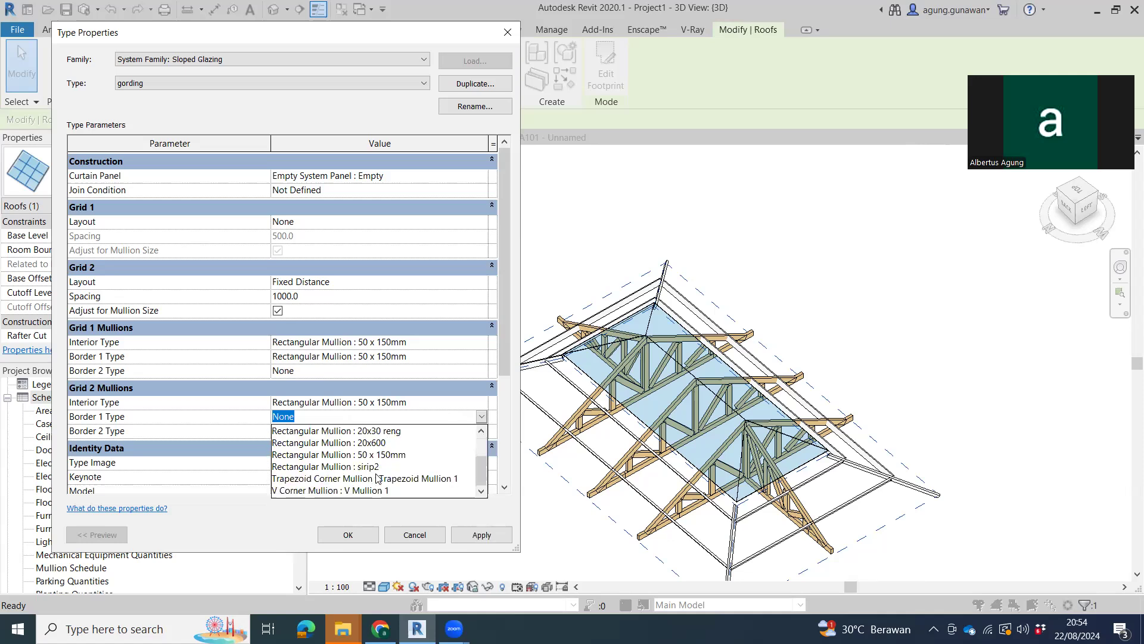
{"action": "left_click", "coordinate": [403, 456]}
{"action": "key", "text": "alt+a"}
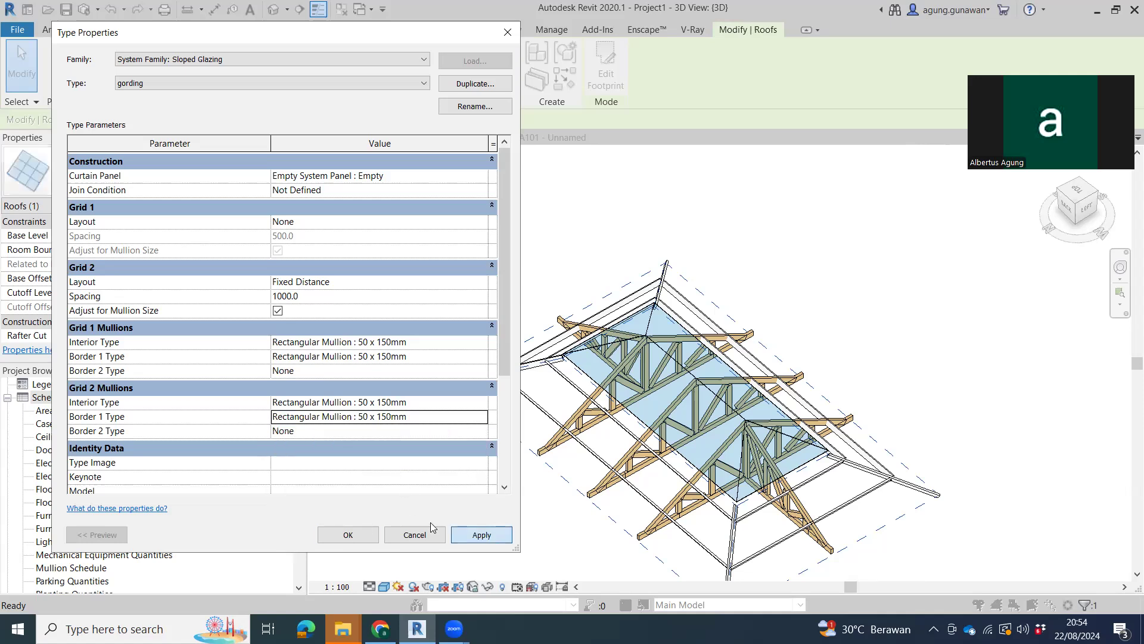
{"action": "left_click", "coordinate": [473, 434]}
{"action": "left_click", "coordinate": [482, 431]}
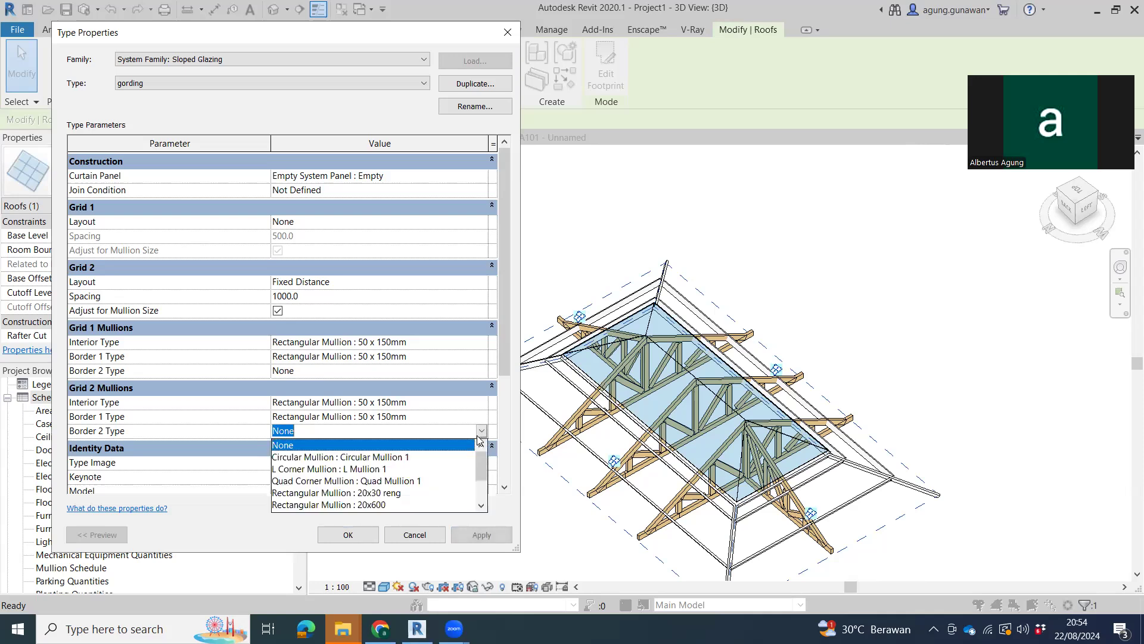
{"action": "scroll", "coordinate": [393, 497], "scroll_direction": "down", "scroll_amount": 1}
{"action": "left_click", "coordinate": [358, 480]}
{"action": "left_click", "coordinate": [463, 528]}
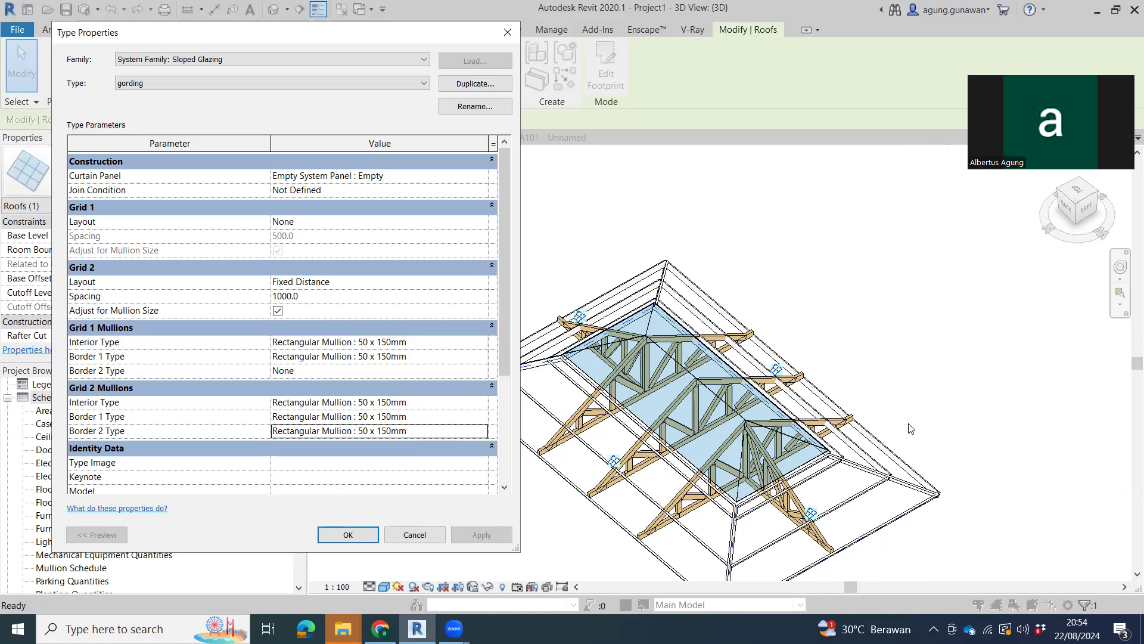
{"action": "left_click", "coordinate": [712, 179]}
{"action": "left_click", "coordinate": [365, 534]}
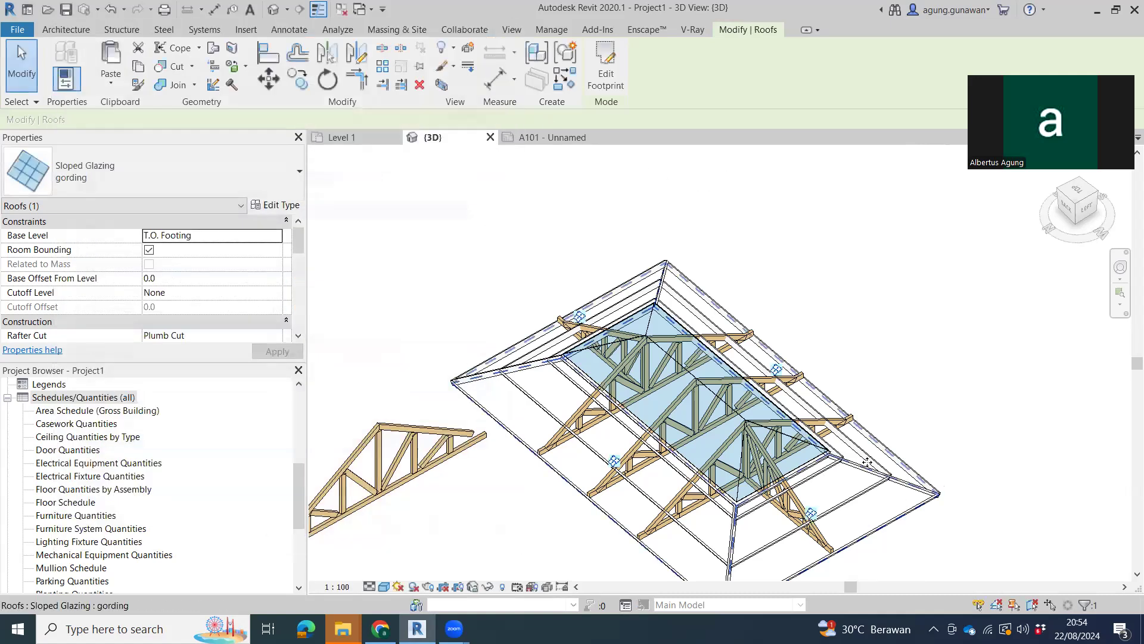
- Select the ATAP KACA MIRING glass roof and gording glazing roof in the LEFT view
{"action": "mouse_move", "coordinate": [890, 468]}
{"action": "middle_mouse_down", "text": "shift"}
{"action": "mouse_move", "coordinate": [895, 301]}
{"action": "mouse_move", "coordinate": [999, 380]}
{"action": "middle_mouse_up", "text": "shift"}
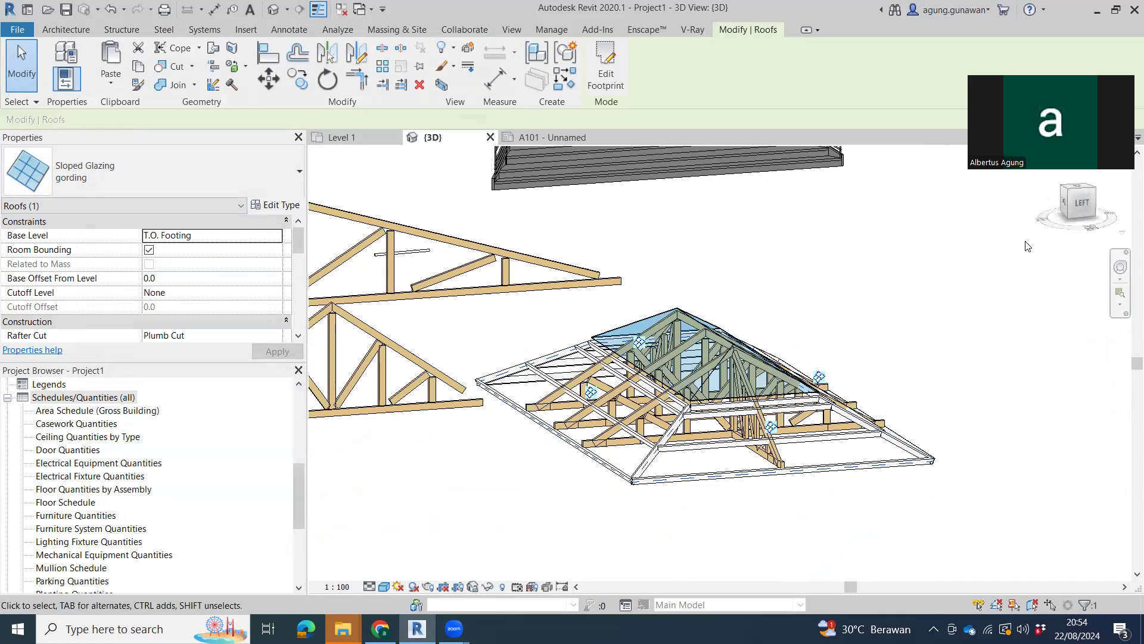
{"action": "key", "text": "Escape"}
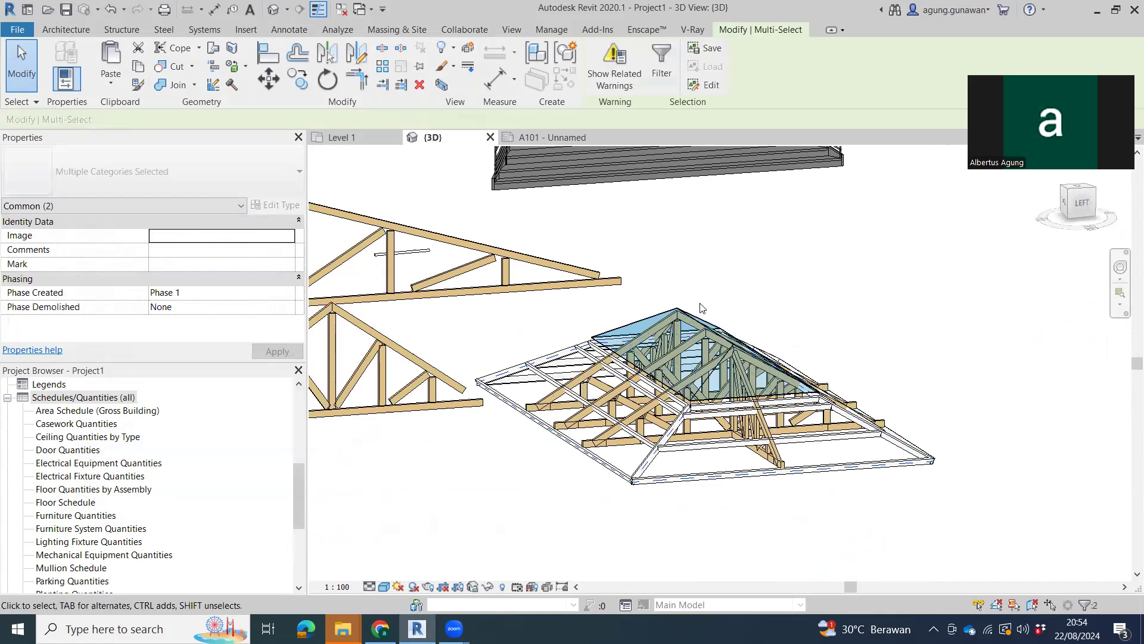
{"action": "left_click", "coordinate": [618, 323]}
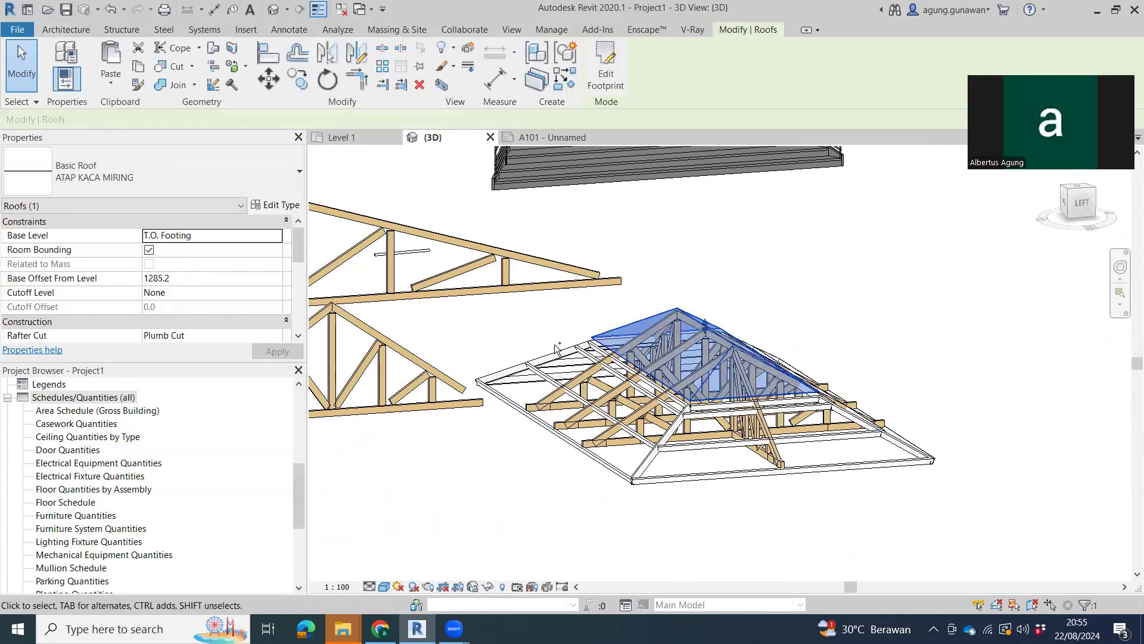
{"action": "left_click", "coordinate": [561, 360], "text": "ctrl"}
{"action": "left_click", "coordinate": [1085, 213]}
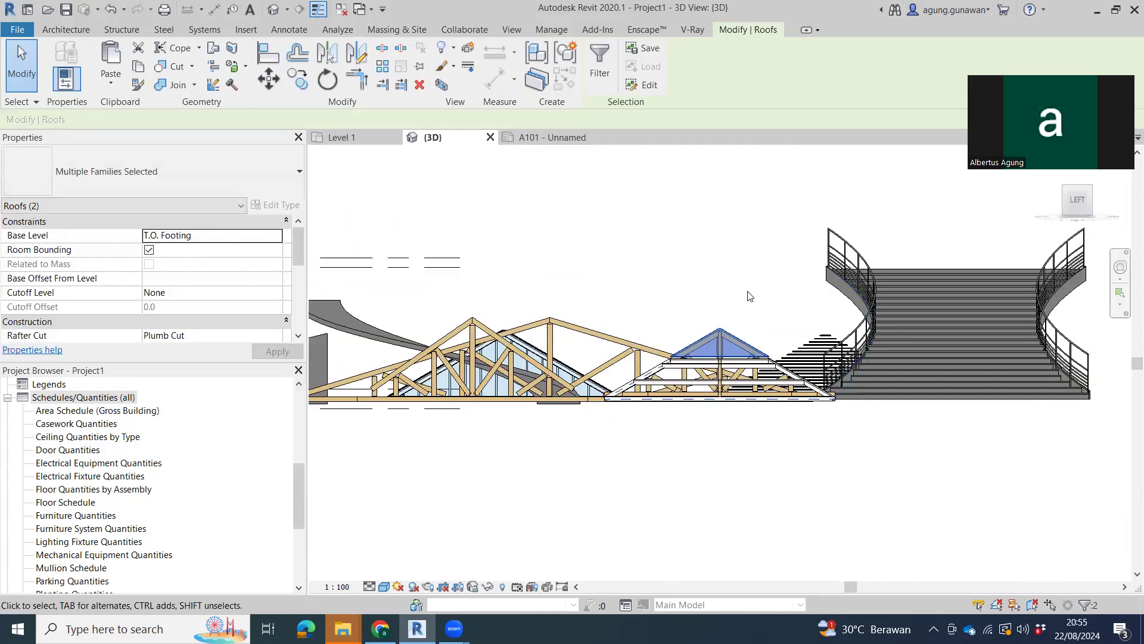
- Copy both roofs 3400 vertically above the originals, then select the copied gording roof
{"action": "key", "text": "c"}
{"action": "key", "text": "c"}
{"action": "left_click", "coordinate": [749, 293]}
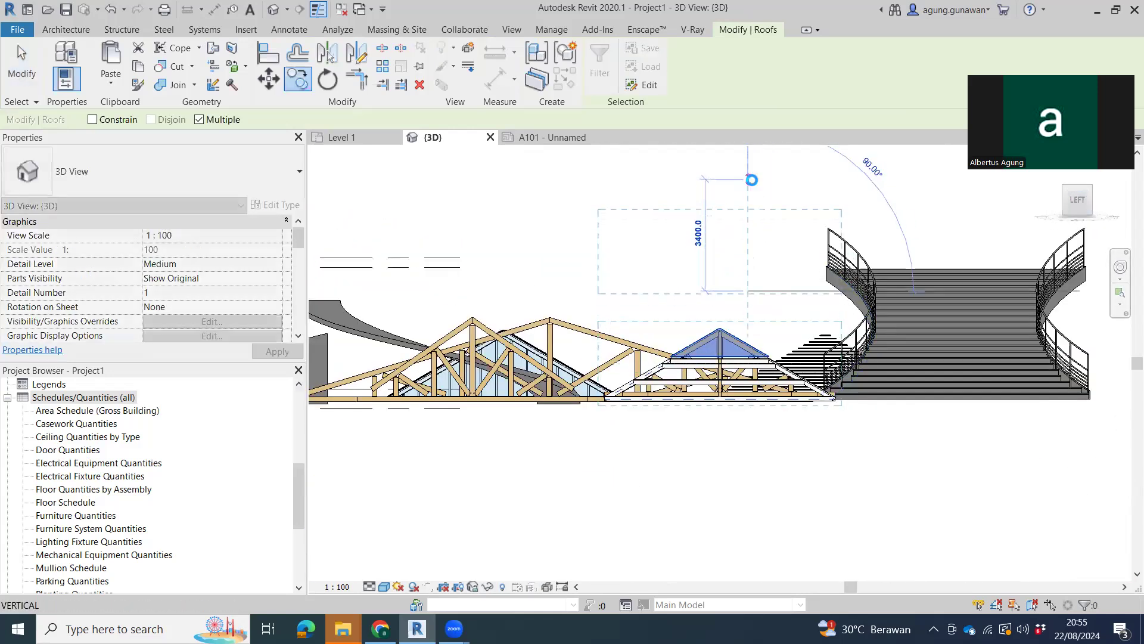
{"action": "left_click", "coordinate": [752, 180]}
{"action": "key", "text": "Escape"}
{"action": "key", "text": "Escape"}
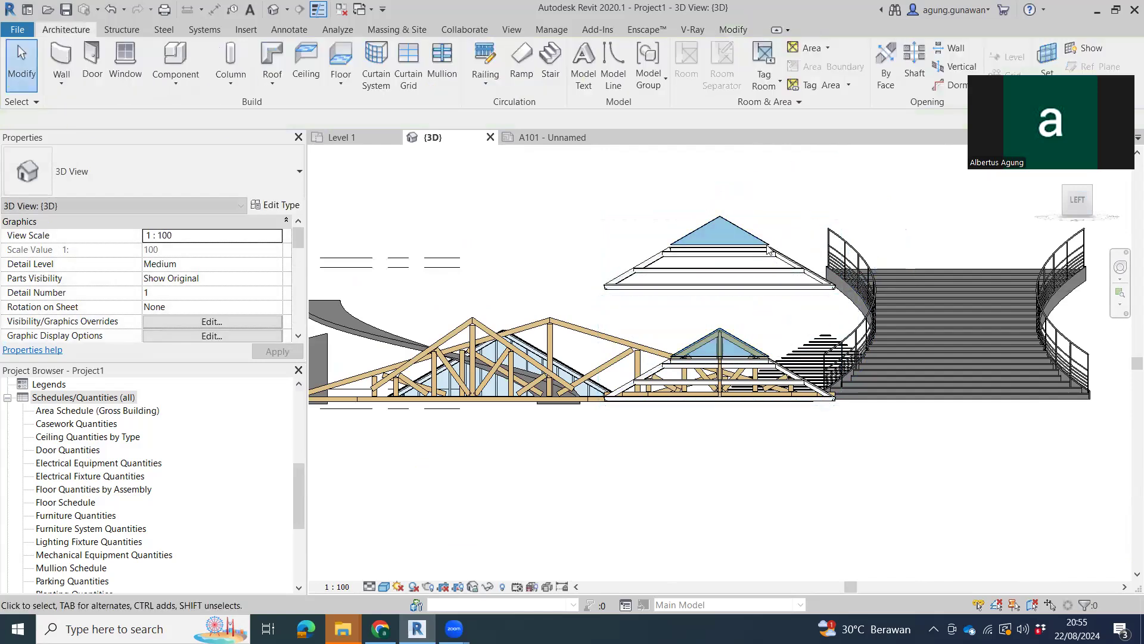
{"action": "middle_click_drag", "start_coordinate": [768, 249], "coordinate": [840, 289], "text": "shift"}
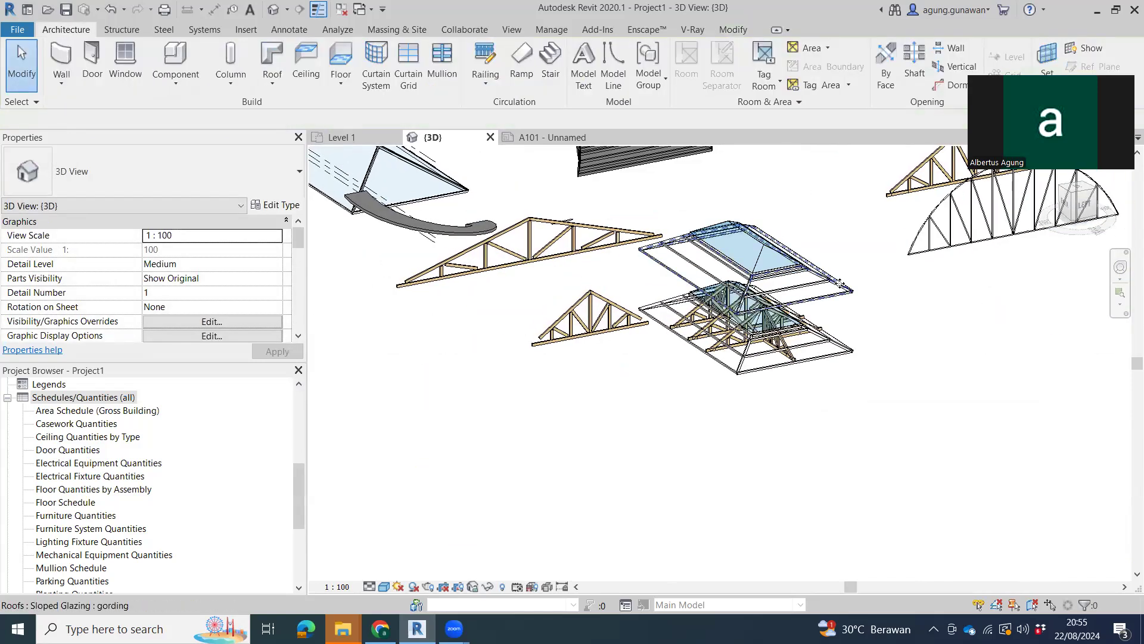
{"action": "left_click", "coordinate": [840, 284]}
{"action": "left_click", "coordinate": [242, 162]}
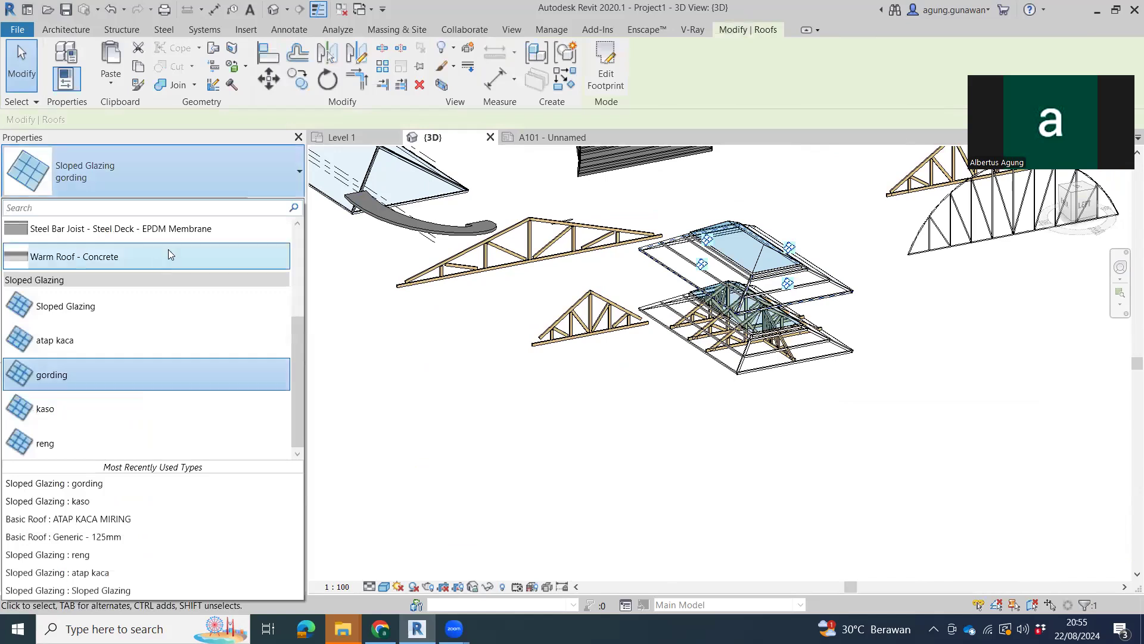
- Set a roof to Basic Roof Generic - 125mm, then select the ATAP KACA MIRING roof and a grid line
{"action": "scroll", "coordinate": [173, 249], "scroll_direction": "up", "scroll_amount": 3}
{"action": "left_click", "coordinate": [171, 300]}
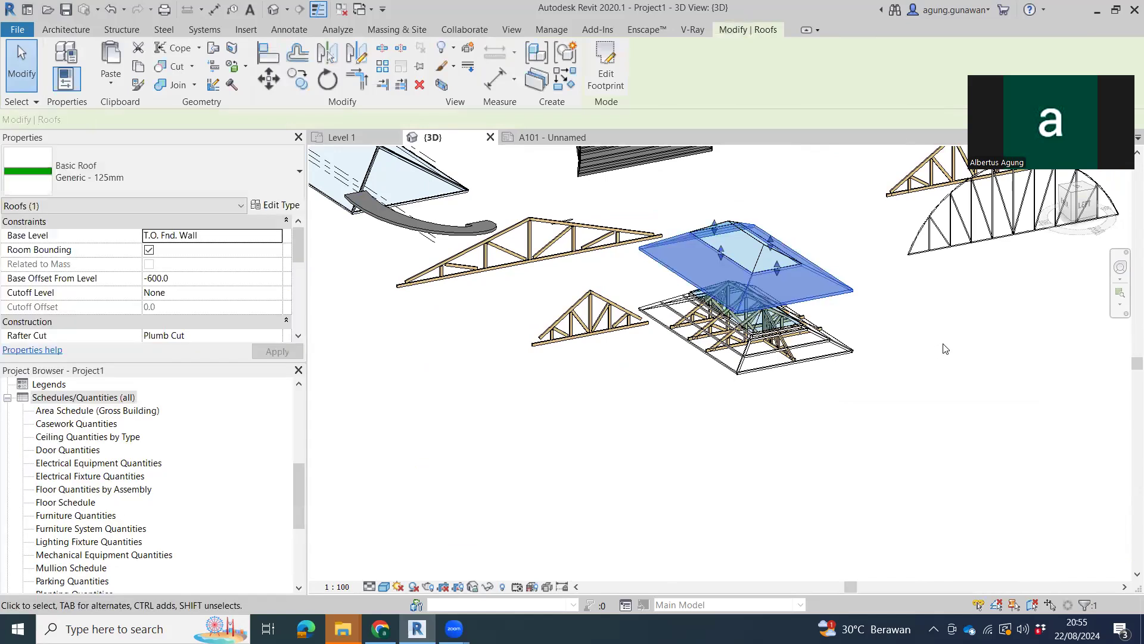
{"action": "scroll", "coordinate": [803, 331], "scroll_direction": "up", "scroll_amount": 5}
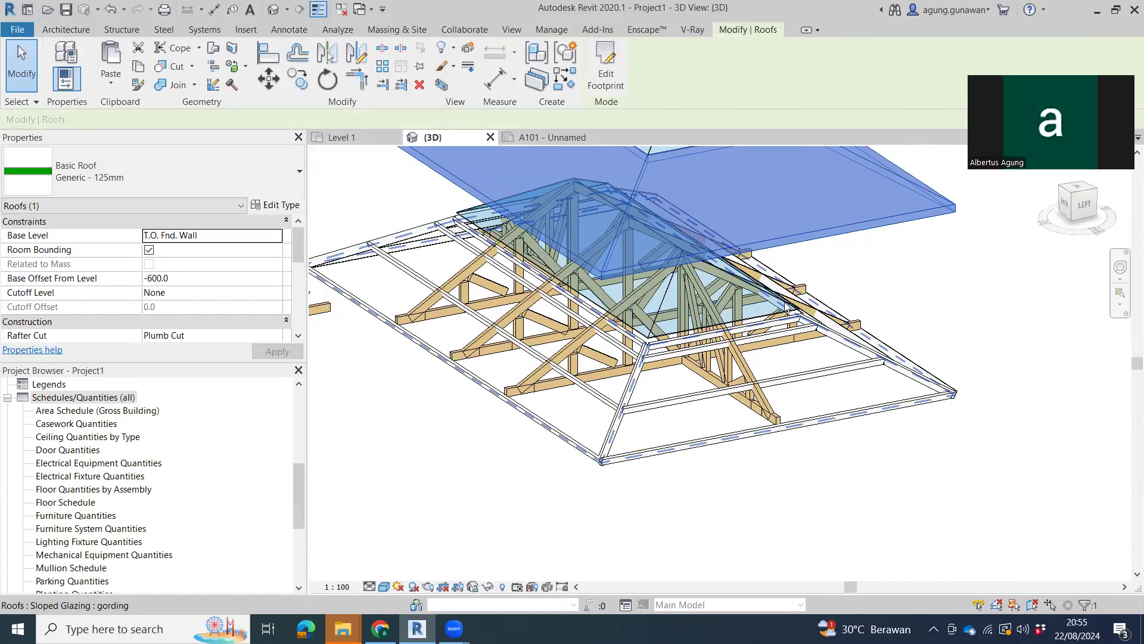
{"action": "left_click", "coordinate": [747, 286]}
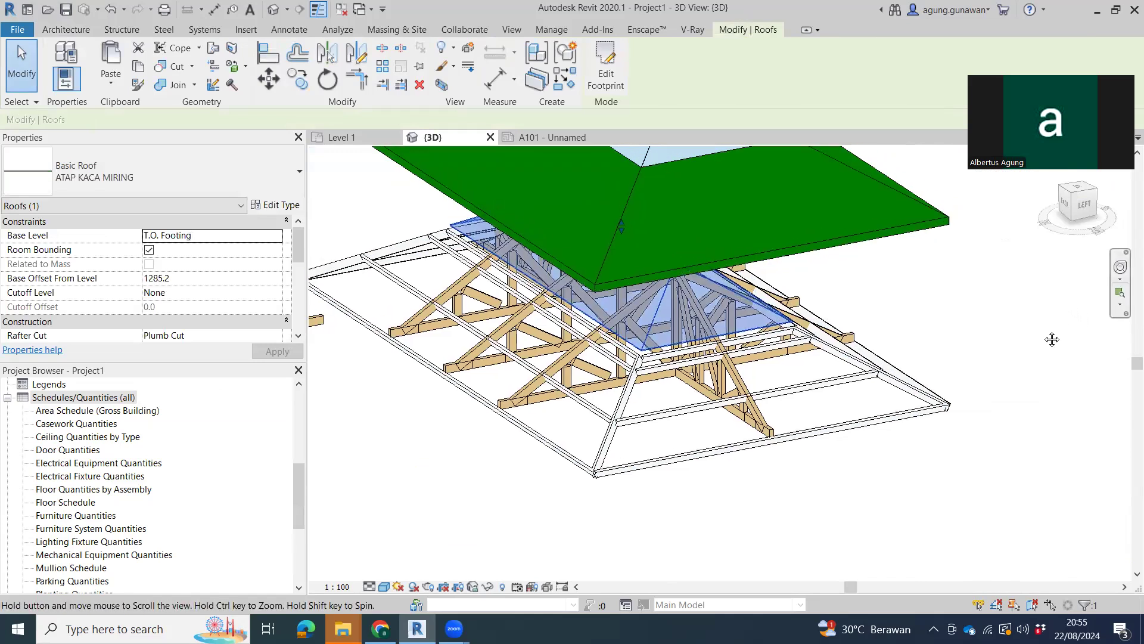
{"action": "left_click", "coordinate": [1045, 332]}
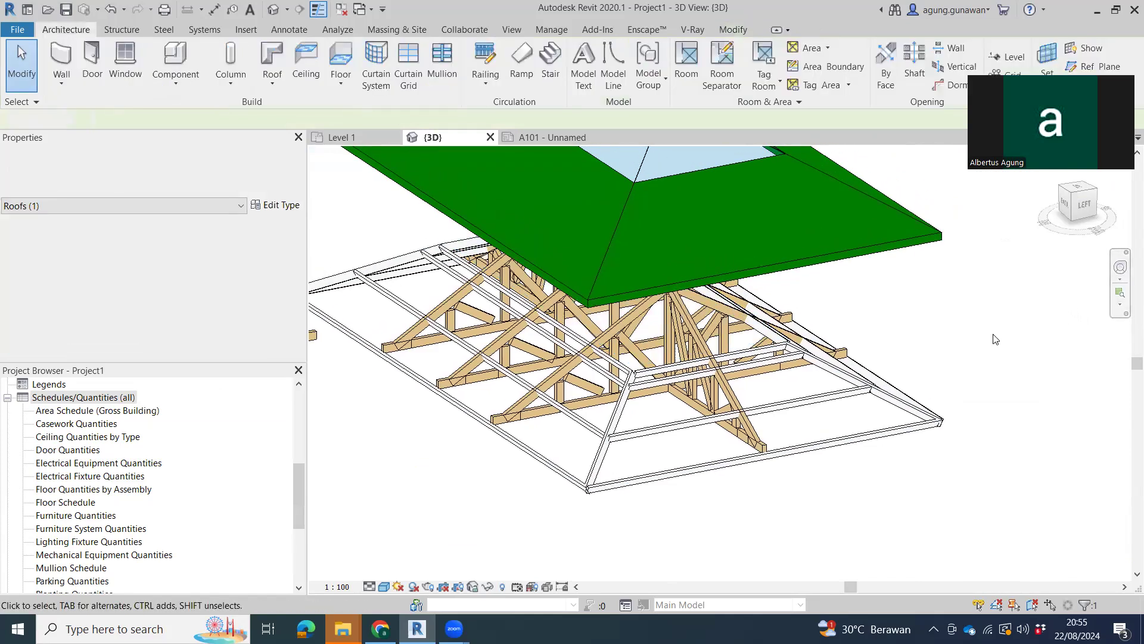
{"action": "left_click", "coordinate": [839, 358]}
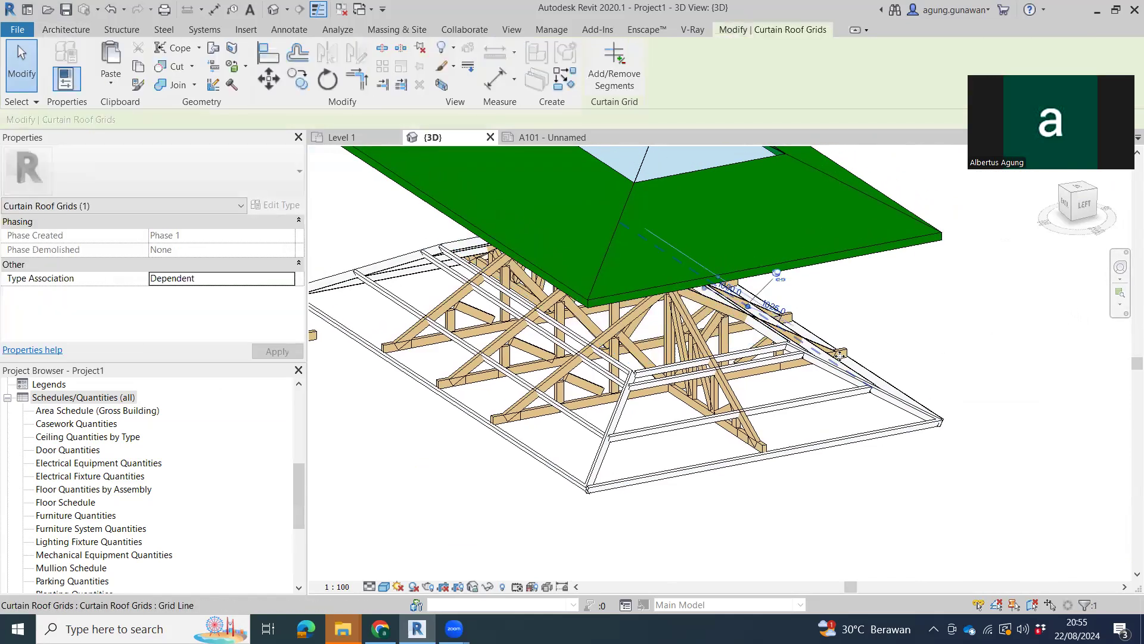
- Delete the inner rectangular loop from the glazing roof footprint and discard the orphaned mullions
{"action": "double_click", "coordinate": [939, 438]}
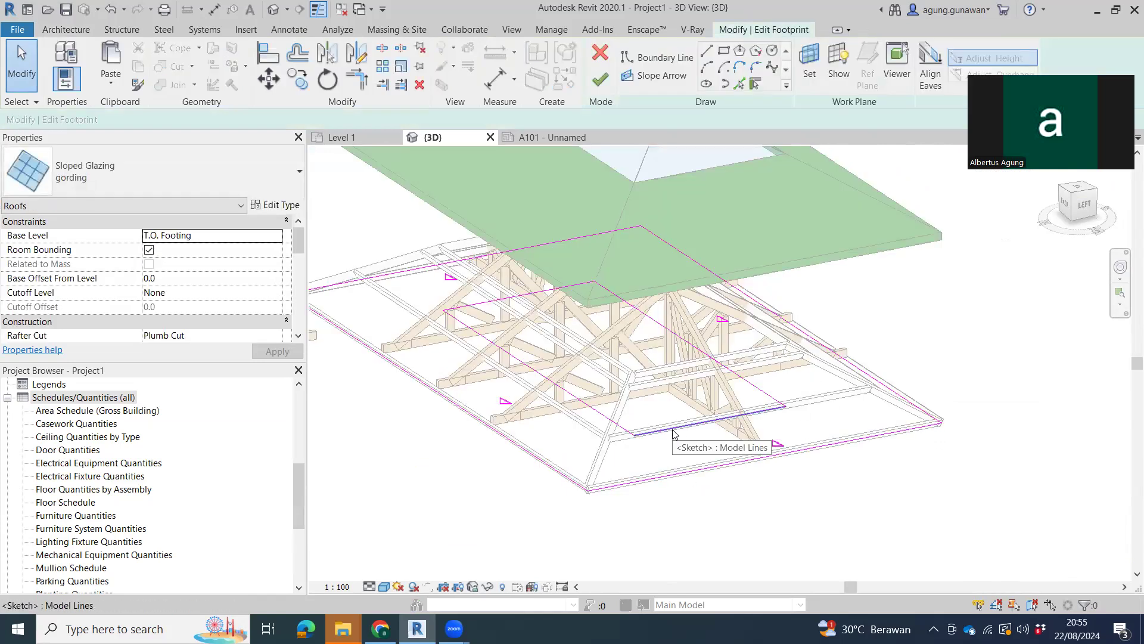
{"action": "key", "text": "Tab"}
{"action": "left_click", "coordinate": [674, 434]}
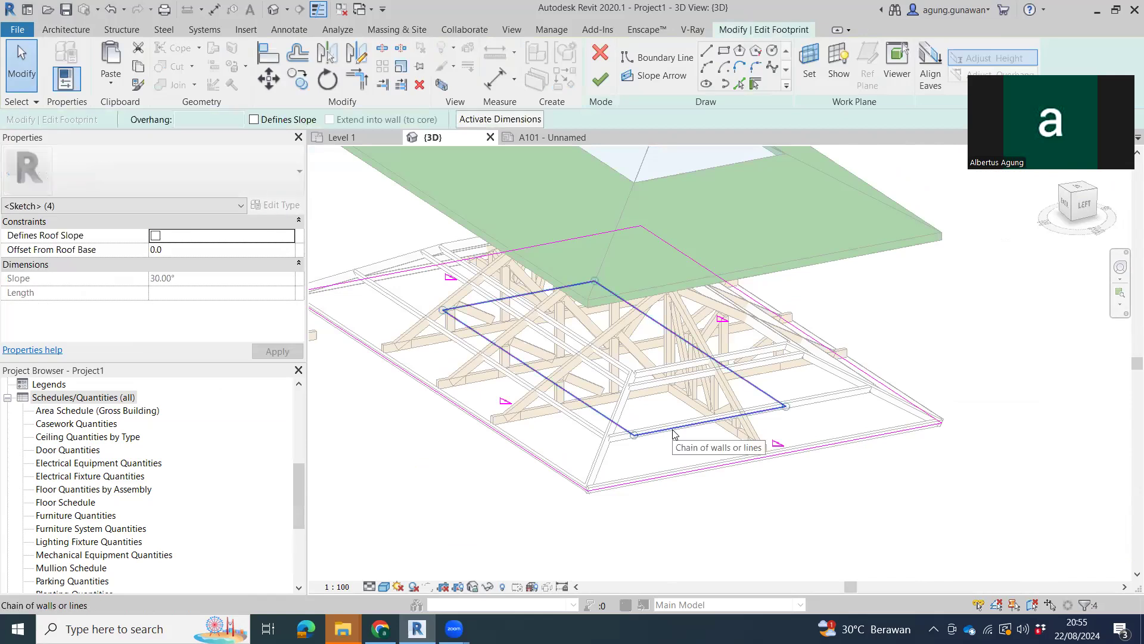
{"action": "key", "text": "Delete"}
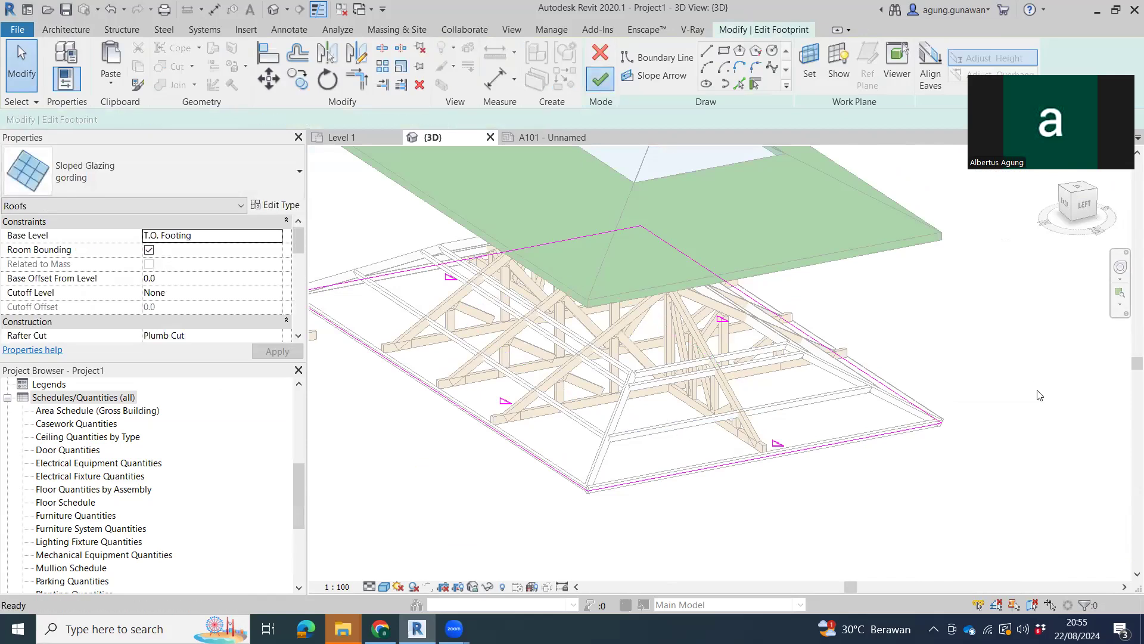
{"action": "key", "text": "Return"}
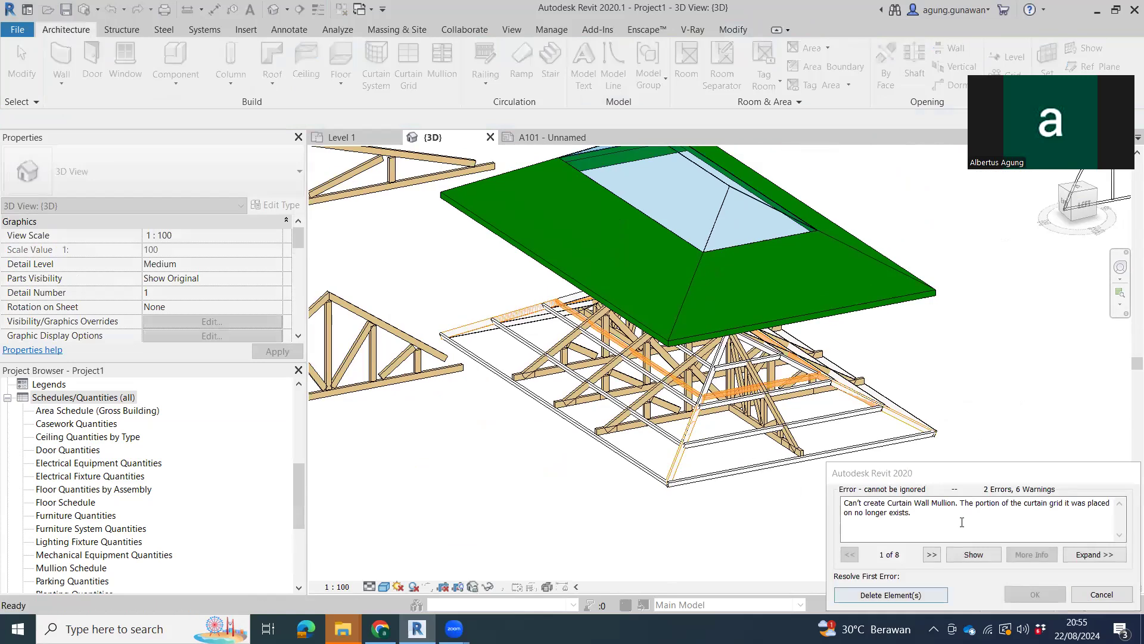
{"action": "key", "text": "Return"}
{"action": "mouse_move", "coordinate": [965, 438]}
{"action": "middle_mouse_down", "text": "shift"}
{"action": "mouse_move", "coordinate": [957, 335]}
{"action": "mouse_move", "coordinate": [980, 320]}
{"action": "mouse_move", "coordinate": [991, 342]}
{"action": "mouse_move", "coordinate": [976, 343]}
{"action": "middle_mouse_up", "text": "shift"}
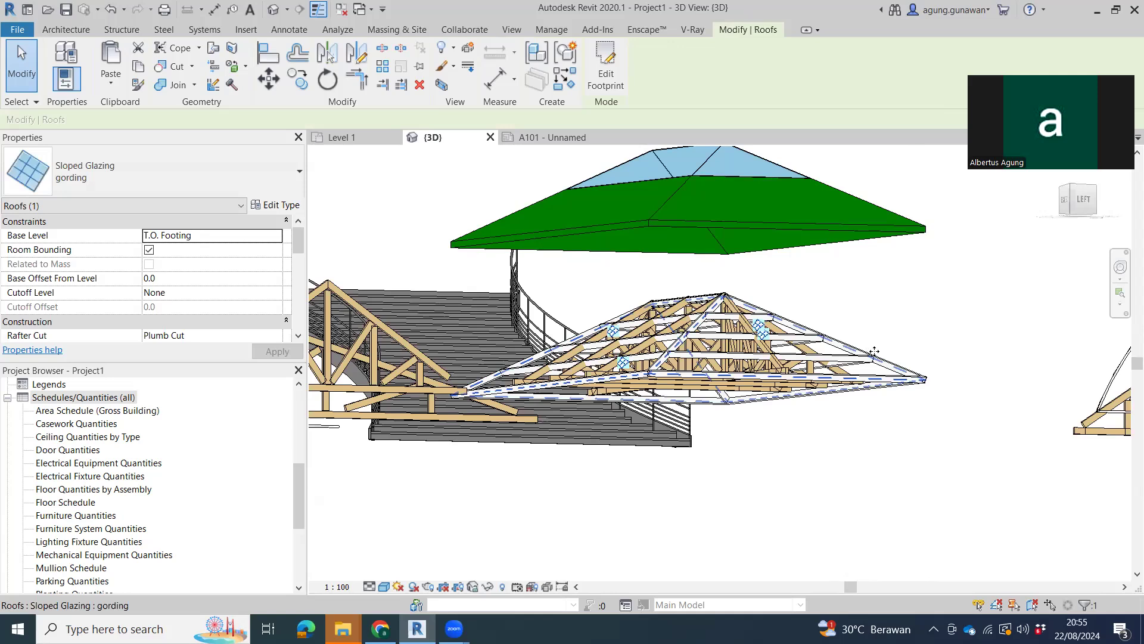
- From the LEFT view, set the glazing roof's Base Offset From Level to 180 and bring up its type properties
{"action": "left_click", "coordinate": [1086, 203]}
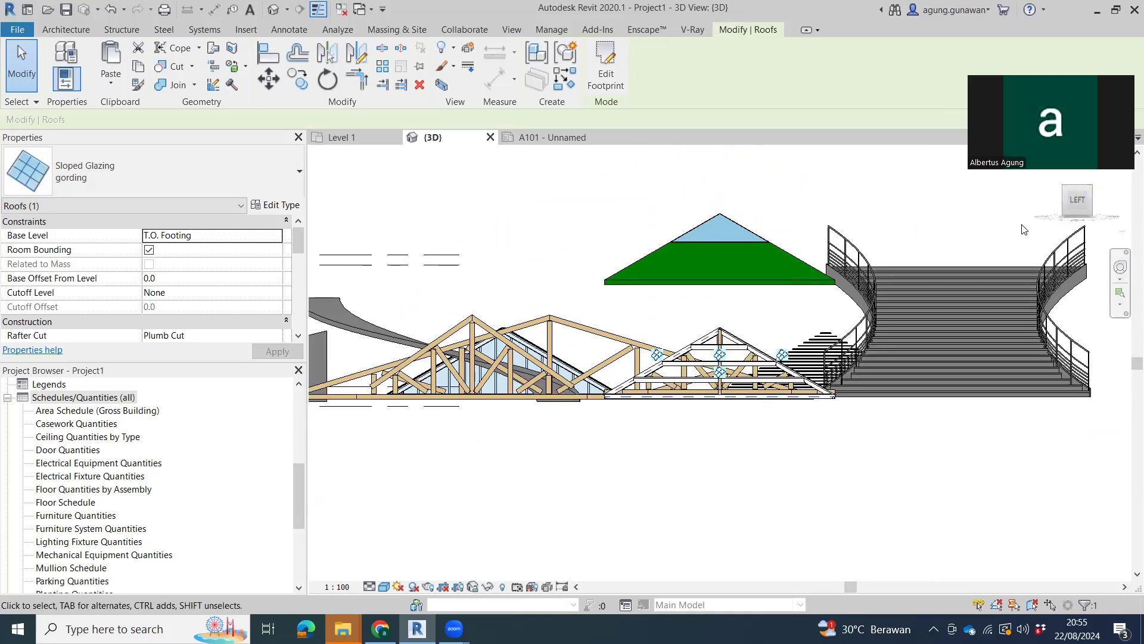
{"action": "scroll", "coordinate": [805, 324], "scroll_direction": "up", "scroll_amount": 4}
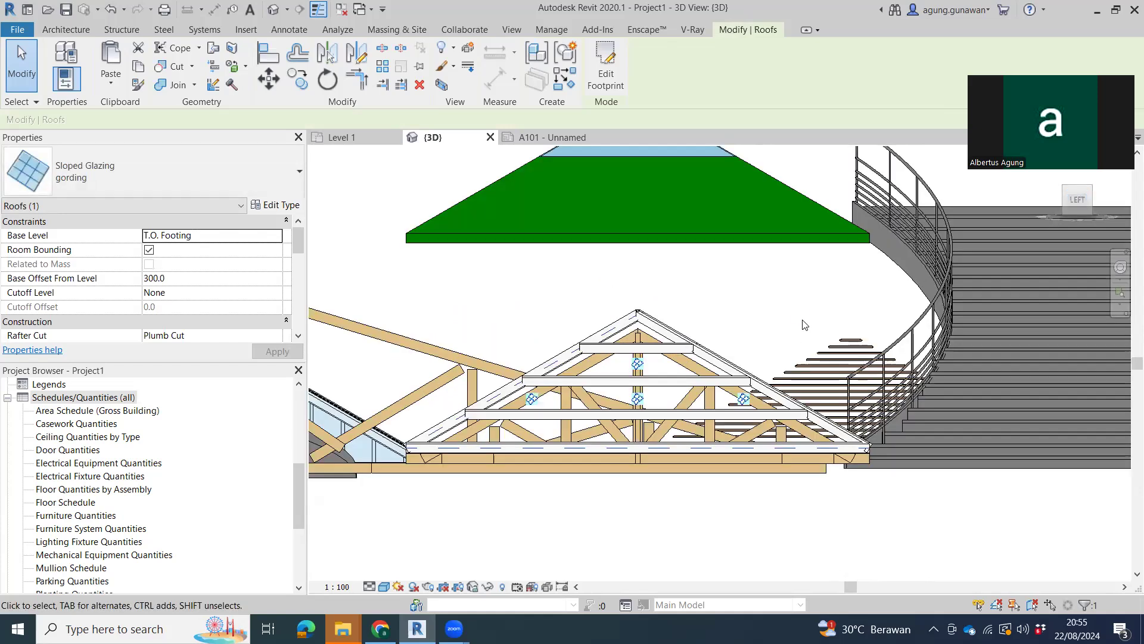
{"action": "key", "text": "Down"}
{"action": "key", "text": "Down"}
{"action": "key", "text": "Down"}
{"action": "key", "text": "Down"}
{"action": "key", "text": "Down"}
{"action": "key", "text": "Down"}
{"action": "middle_click_drag", "start_coordinate": [713, 340], "coordinate": [791, 351], "text": "shift"}
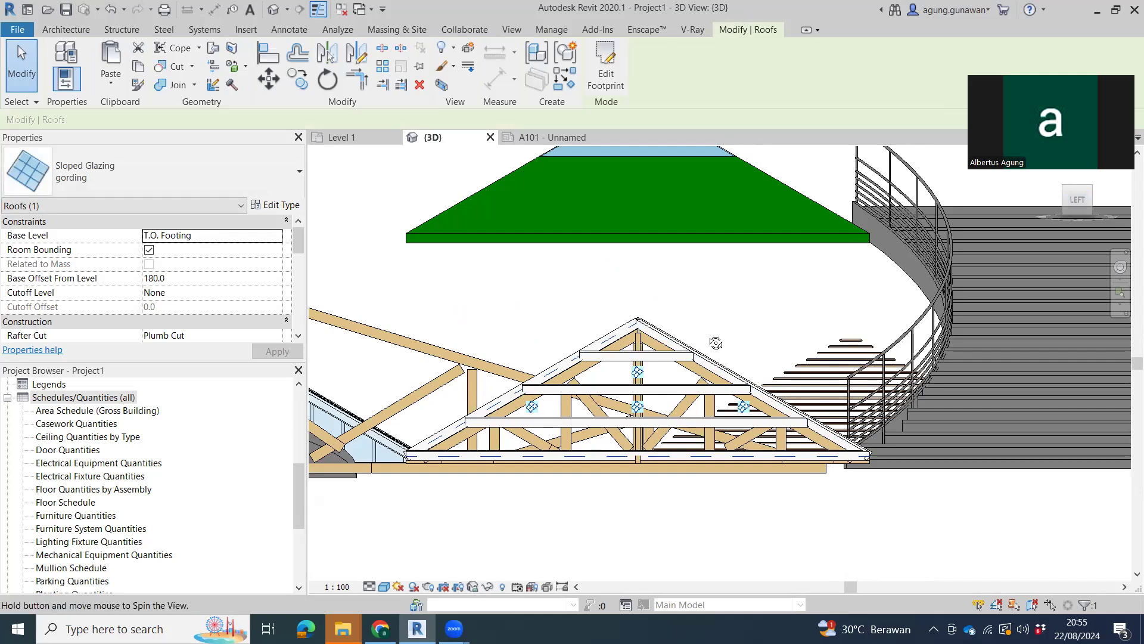
{"action": "left_click", "coordinate": [275, 205]}
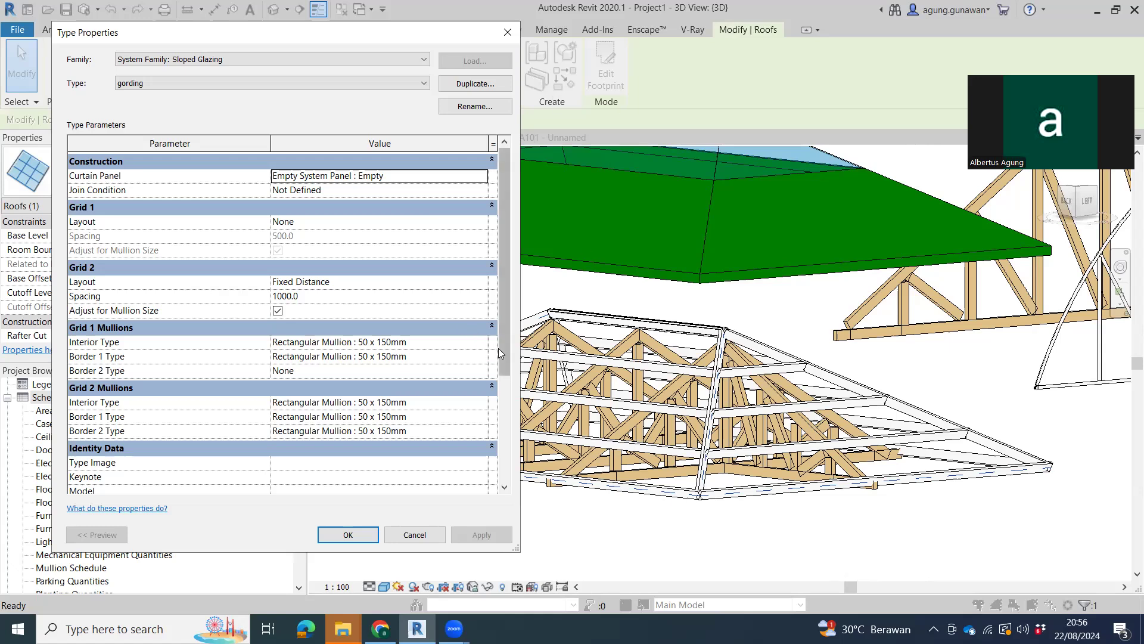
- Close the glazing type properties and select a single 50 x 150mm rectangular mullion
{"action": "key", "text": "Escape"}
{"action": "key", "text": "Escape"}
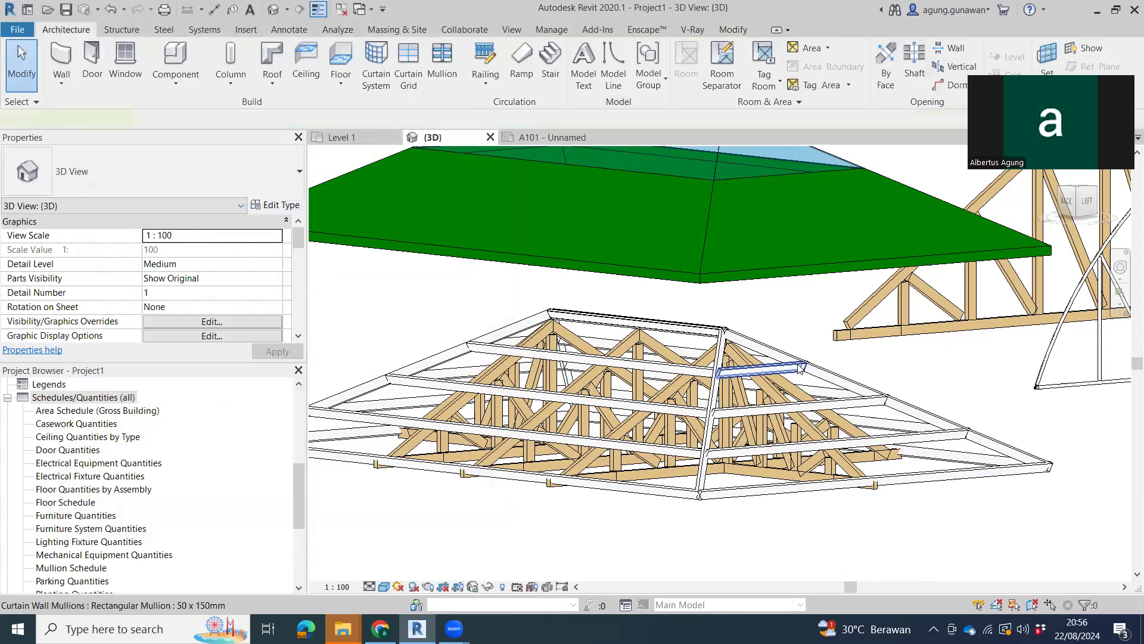
{"action": "left_click", "coordinate": [800, 368]}
{"action": "key", "text": "Escape"}
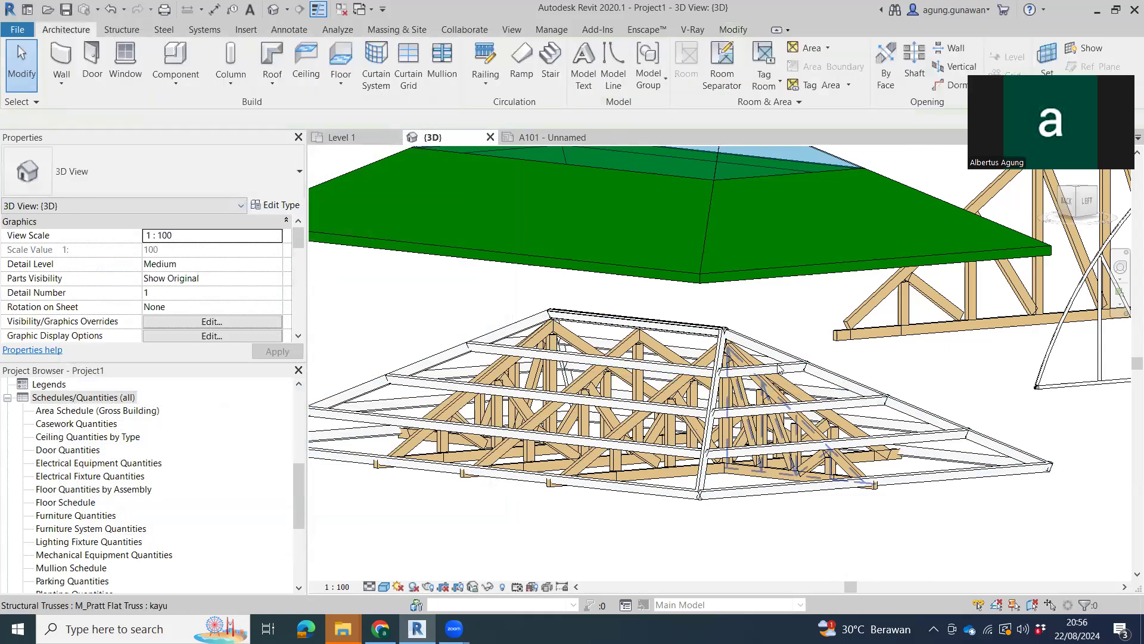
{"action": "left_click", "coordinate": [591, 363]}
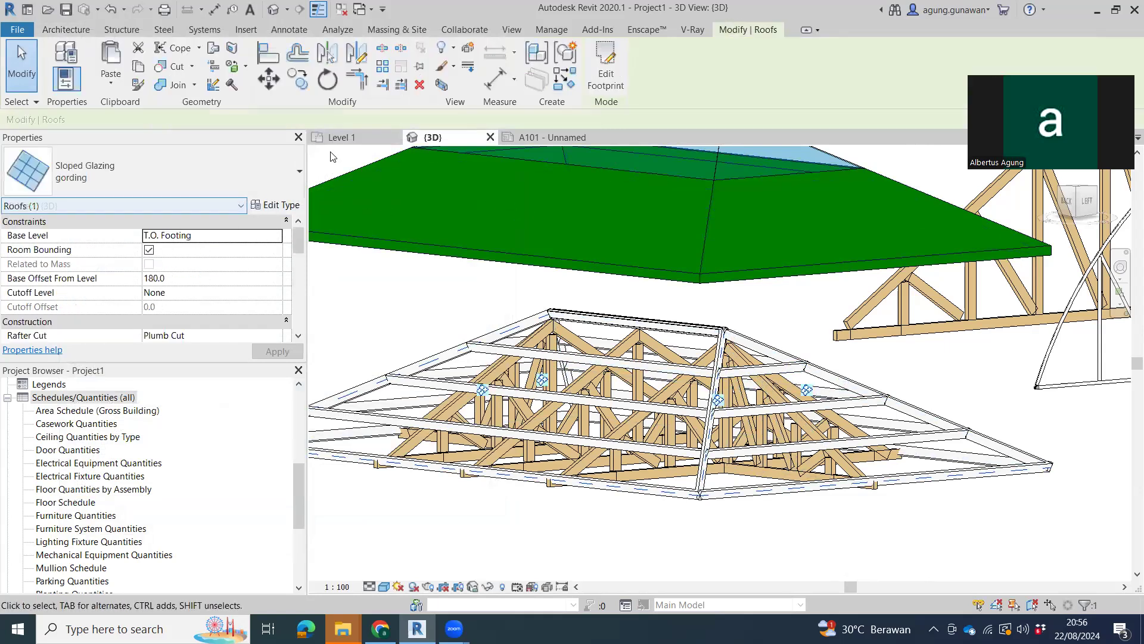
{"action": "left_click", "coordinate": [275, 206]}
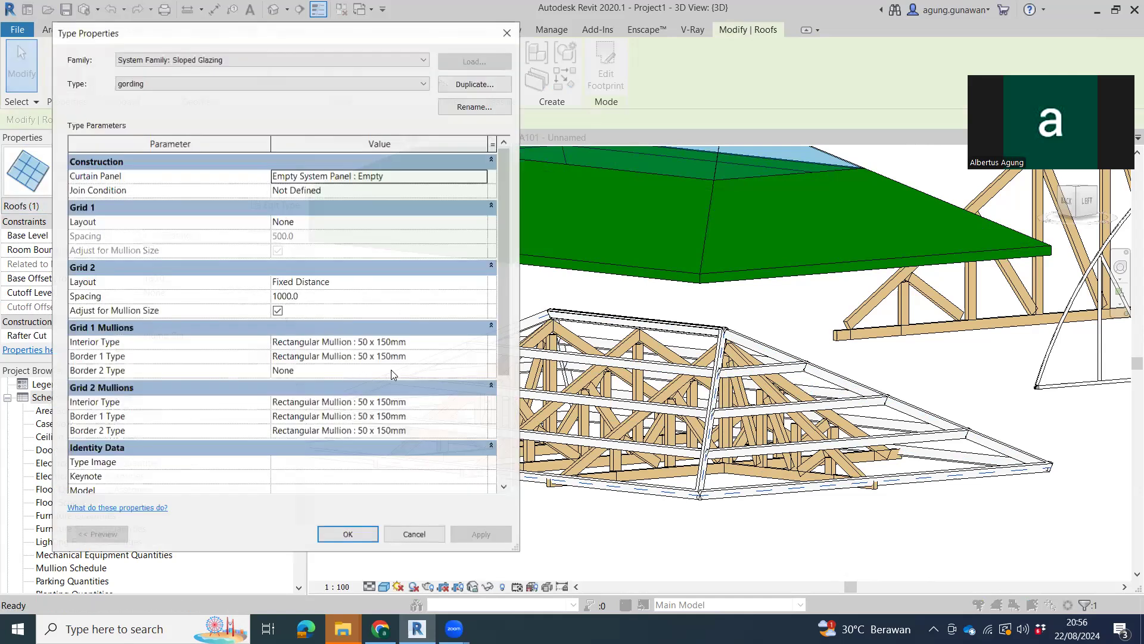
{"action": "key", "text": "Escape"}
{"action": "key", "text": "Escape"}
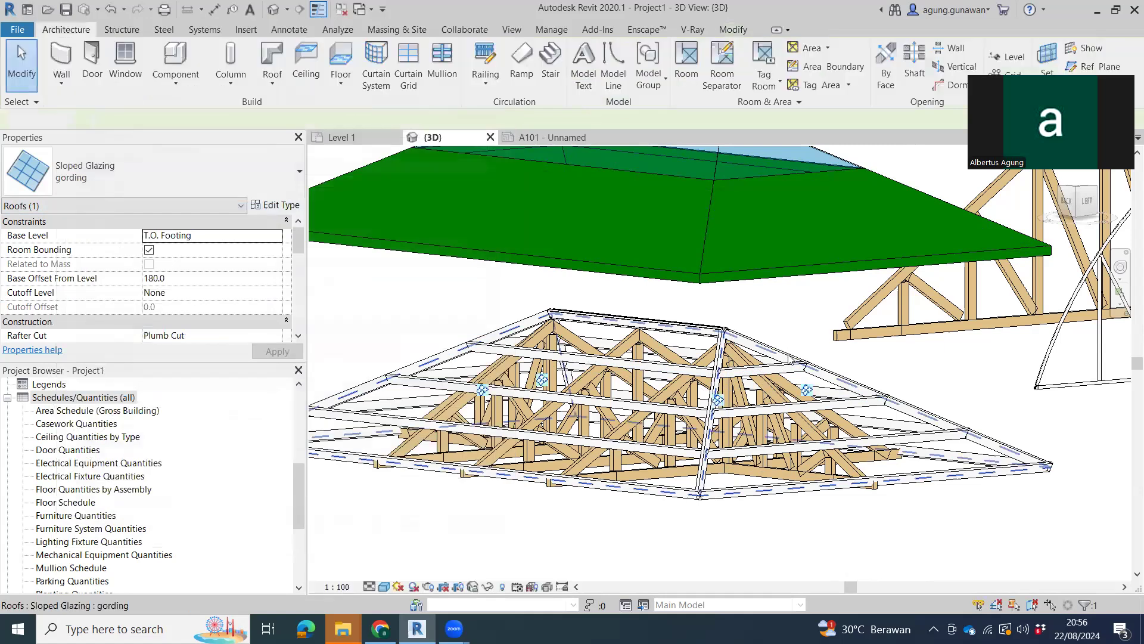
{"action": "left_click", "coordinate": [788, 360]}
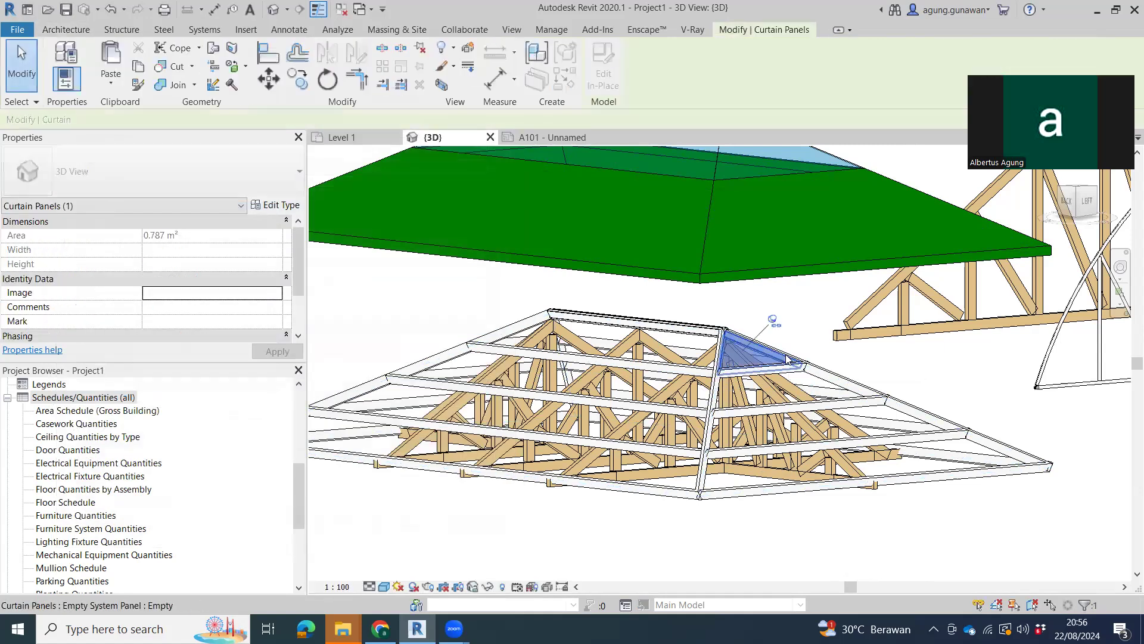
{"action": "key", "text": "Escape"}
{"action": "left_click", "coordinate": [822, 368]}
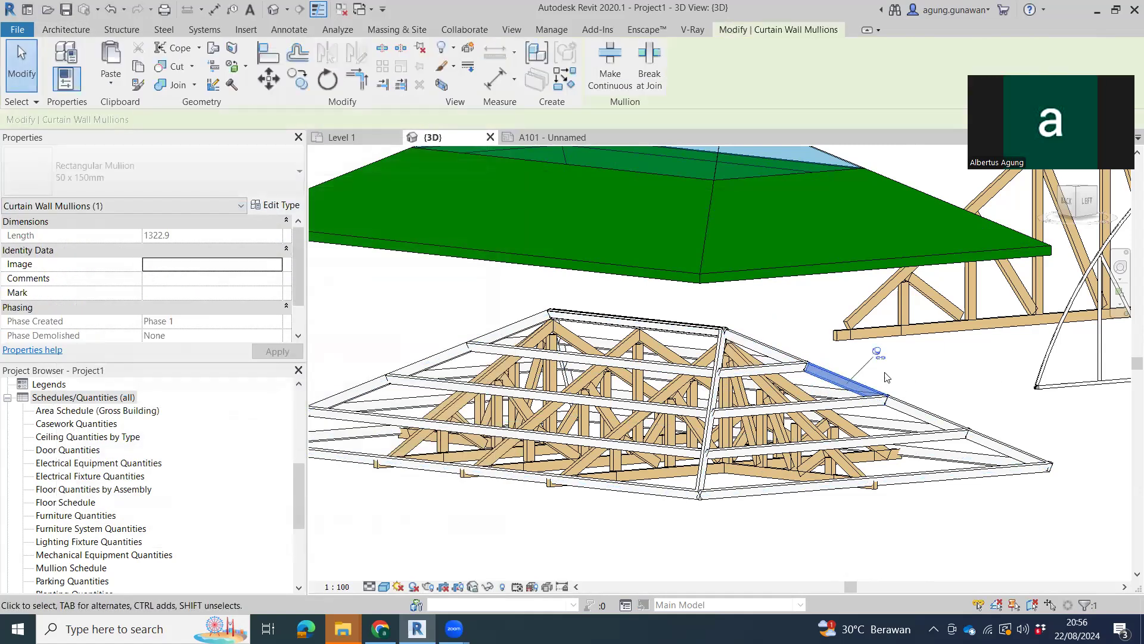
- Duplicate the mullion type as 'gording' with Width on side 1 and side 2 set to 40
{"action": "left_click", "coordinate": [275, 205]}
{"action": "left_click", "coordinate": [465, 87]}
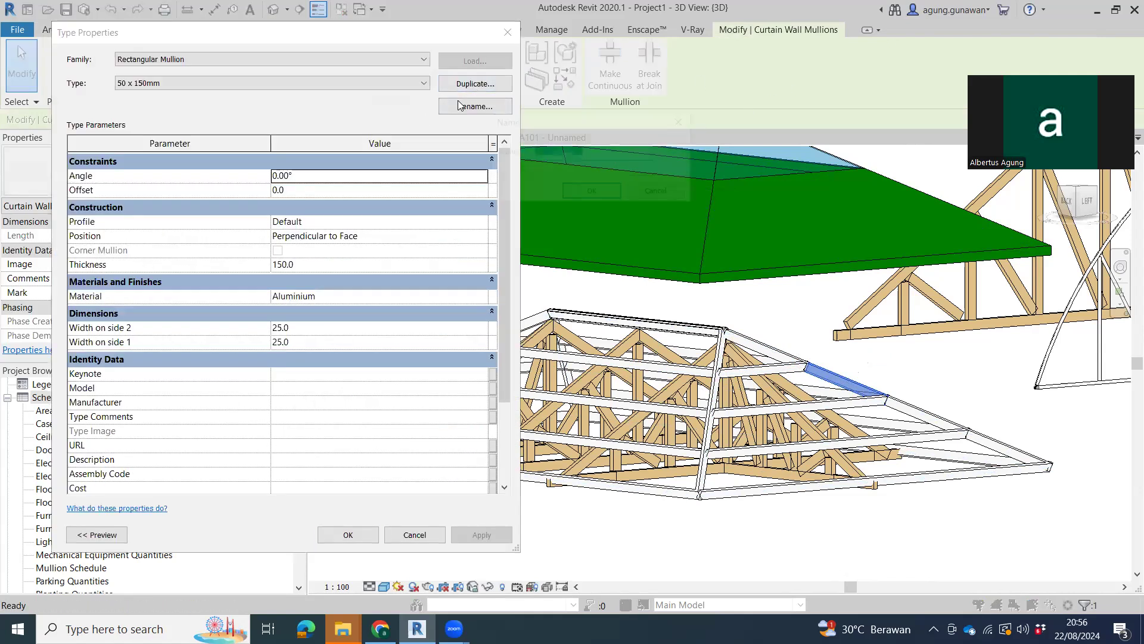
{"action": "type", "text": "gording"}
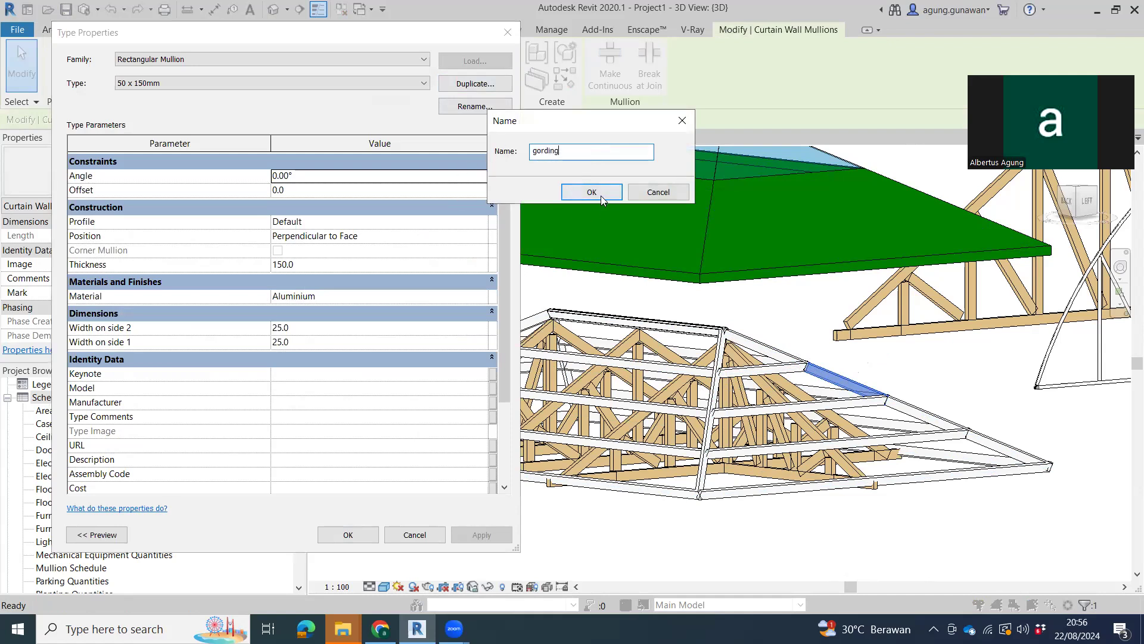
{"action": "left_click", "coordinate": [601, 195]}
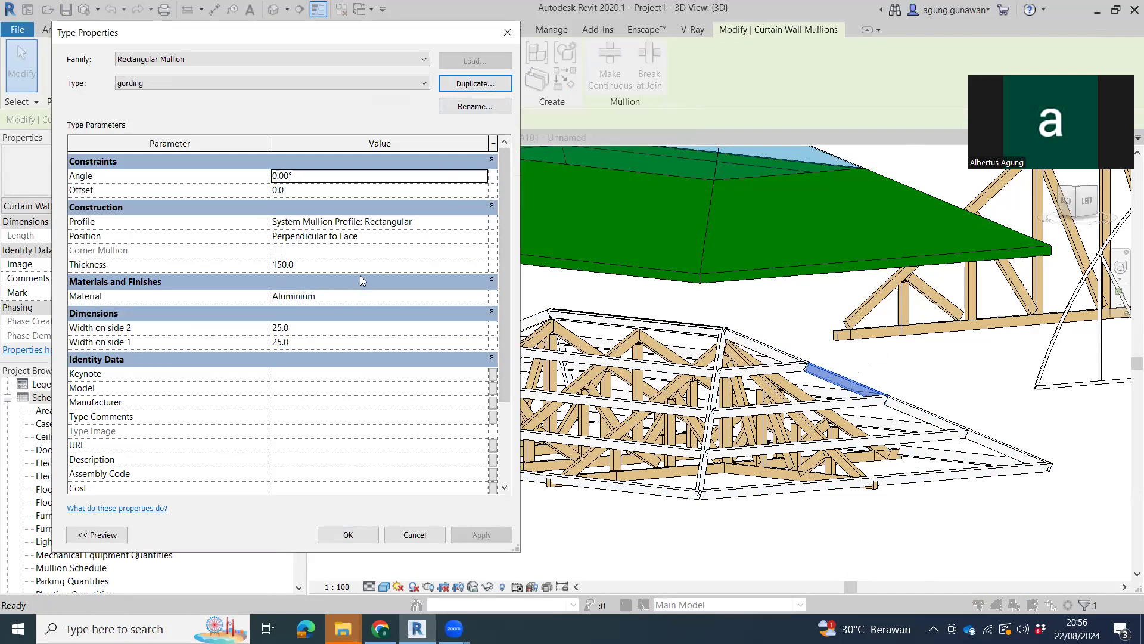
{"action": "left_click", "coordinate": [435, 267]}
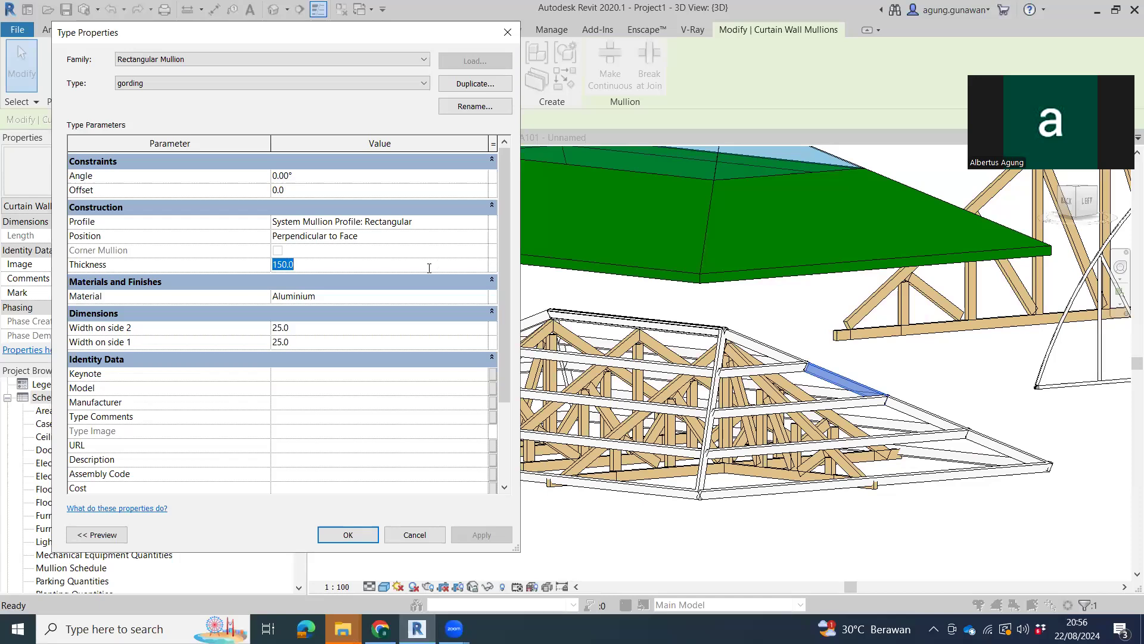
{"action": "left_click", "coordinate": [341, 327]}
{"action": "type", "text": "40"}
{"action": "left_click", "coordinate": [315, 341]}
{"action": "type", "text": "4"}
- Give the gording mullion type Cherry wood material and apply it
{"action": "left_click", "coordinate": [483, 297]}
{"action": "left_click", "coordinate": [483, 296]}
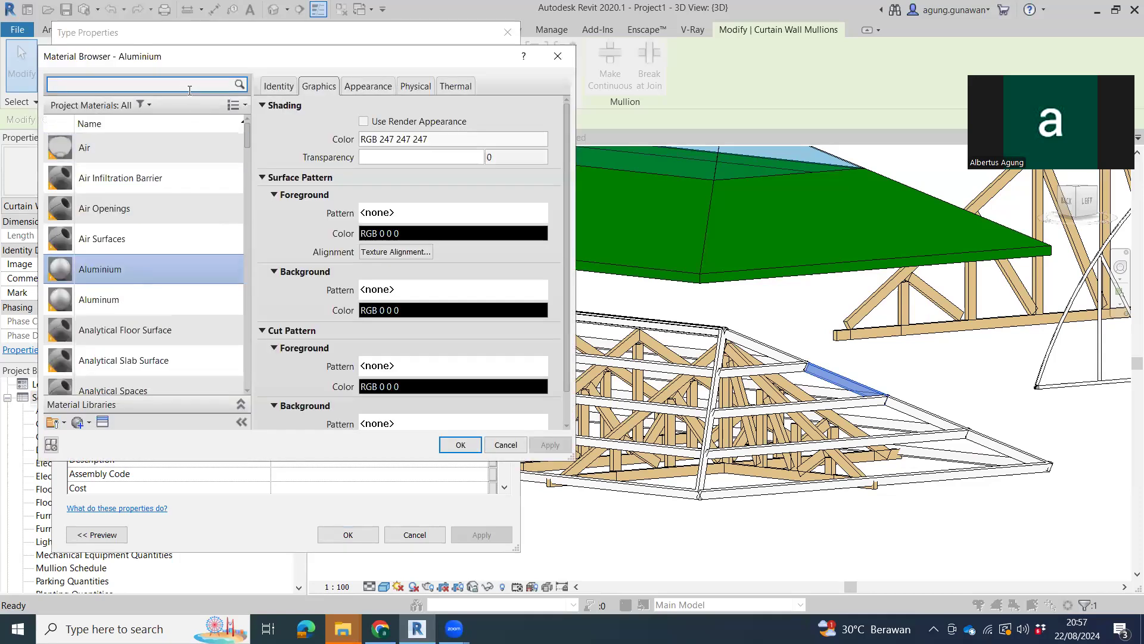
{"action": "type", "text": "woo"}
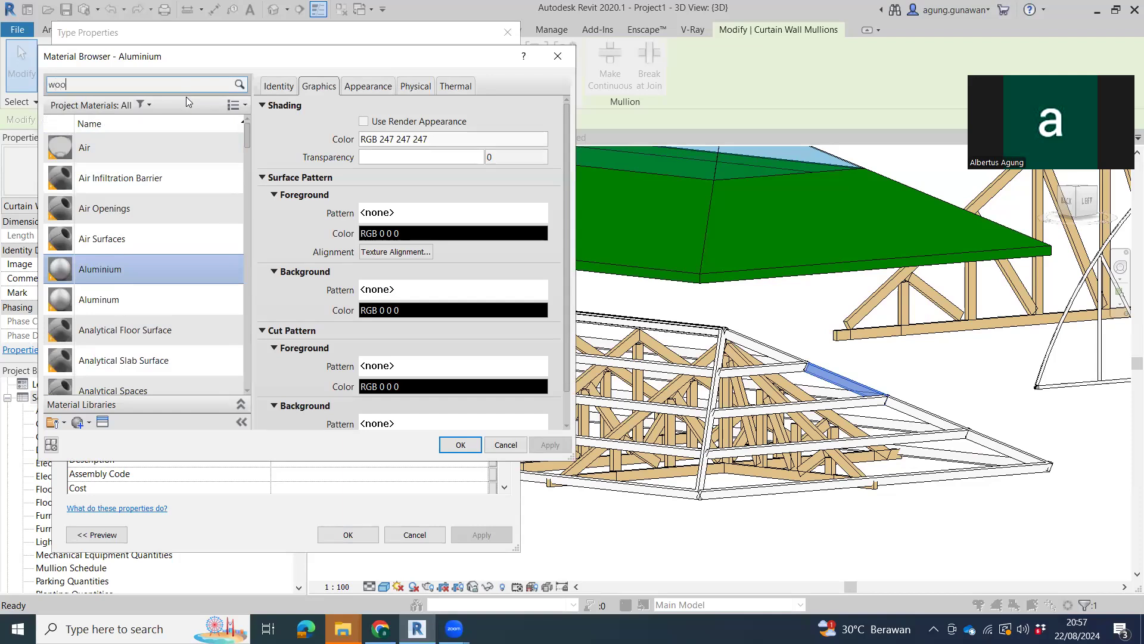
{"action": "left_click", "coordinate": [132, 162]}
{"action": "key", "text": "Return"}
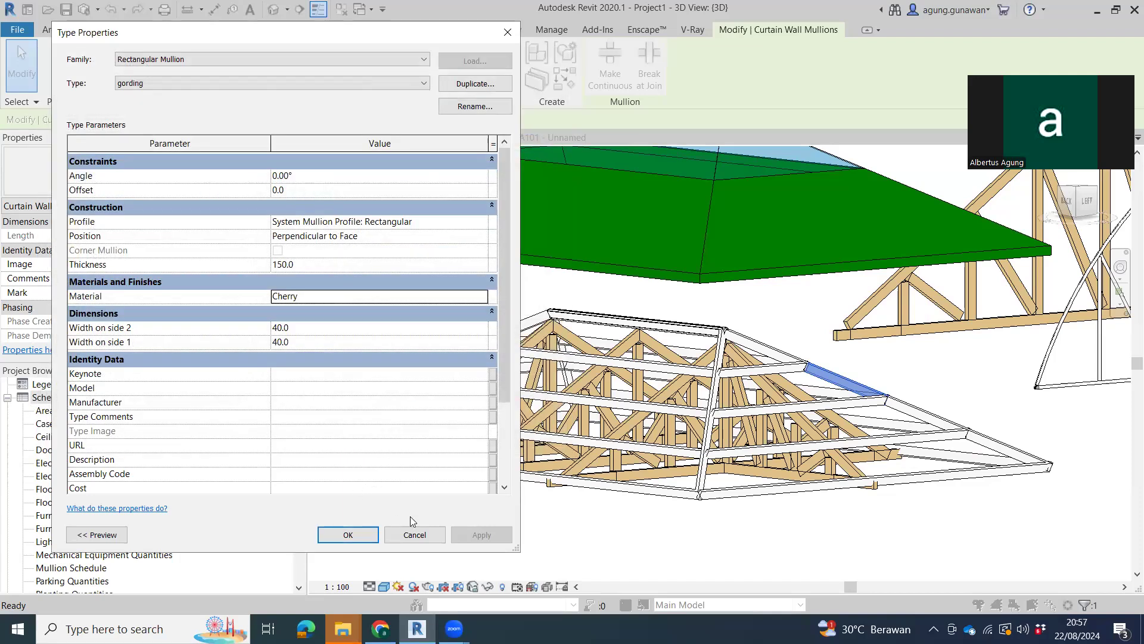
{"action": "left_click", "coordinate": [348, 535]}
- Clear the mullion selection and select the gording glazing roof to edit its type
{"action": "scroll", "coordinate": [877, 389], "scroll_direction": "up", "scroll_amount": 1}
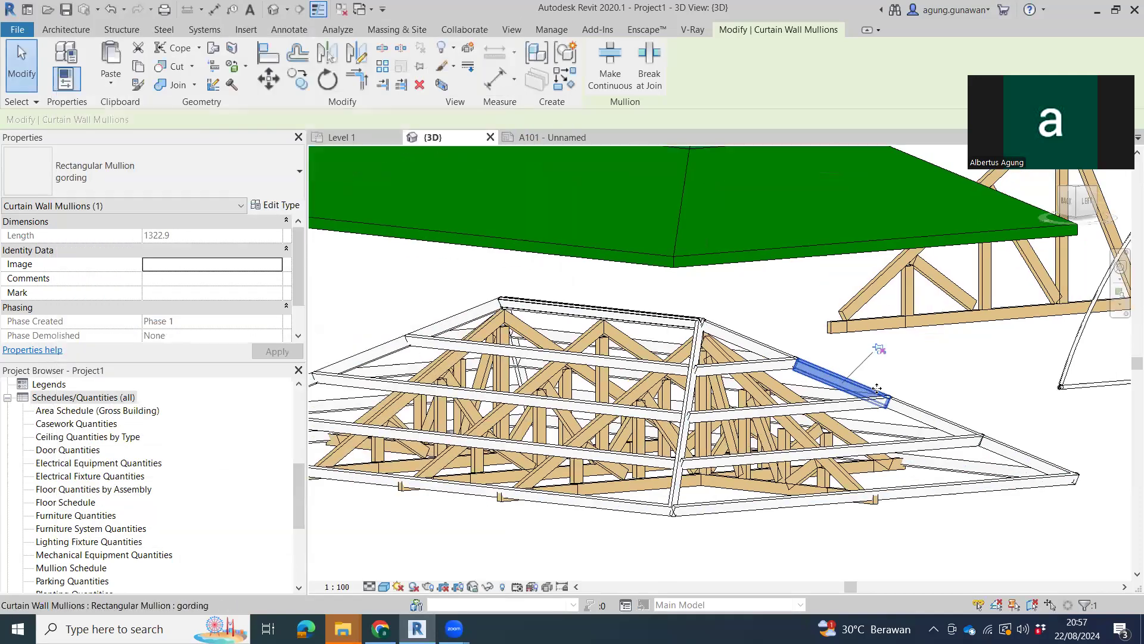
{"action": "scroll", "coordinate": [877, 388], "scroll_direction": "up", "scroll_amount": 2}
{"action": "scroll", "coordinate": [805, 470], "scroll_direction": "up", "scroll_amount": 2}
{"action": "scroll", "coordinate": [804, 464], "scroll_direction": "up", "scroll_amount": 2}
{"action": "key", "text": "Escape"}
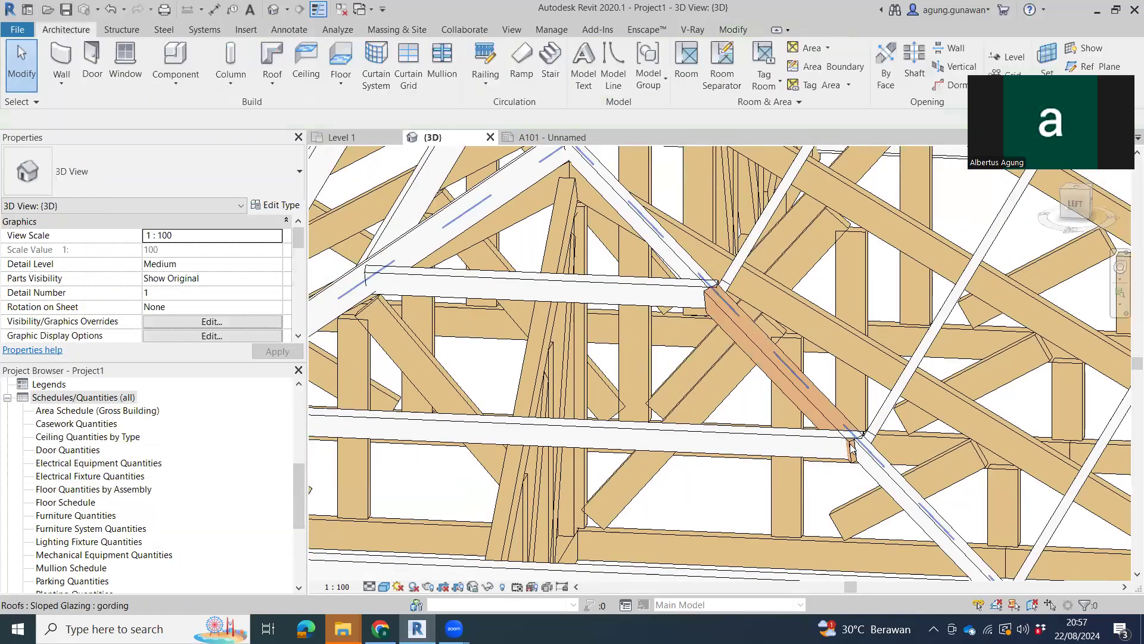
{"action": "mouse_move", "coordinate": [852, 444]}
{"action": "middle_mouse_down", "text": "shift"}
{"action": "mouse_move", "coordinate": [943, 470]}
{"action": "mouse_move", "coordinate": [917, 514]}
{"action": "mouse_move", "coordinate": [907, 474]}
{"action": "middle_mouse_up", "text": "shift"}
{"action": "middle_click_drag", "start_coordinate": [732, 401], "coordinate": [656, 358], "text": "shift"}
{"action": "left_click", "coordinate": [384, 257]}
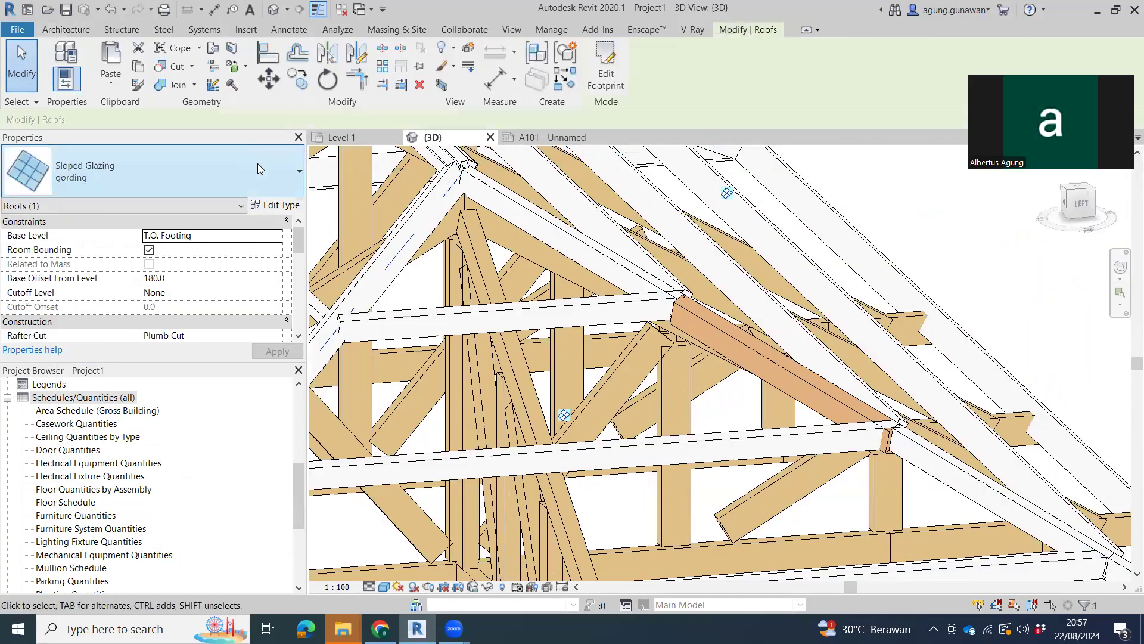
{"action": "left_click", "coordinate": [276, 205]}
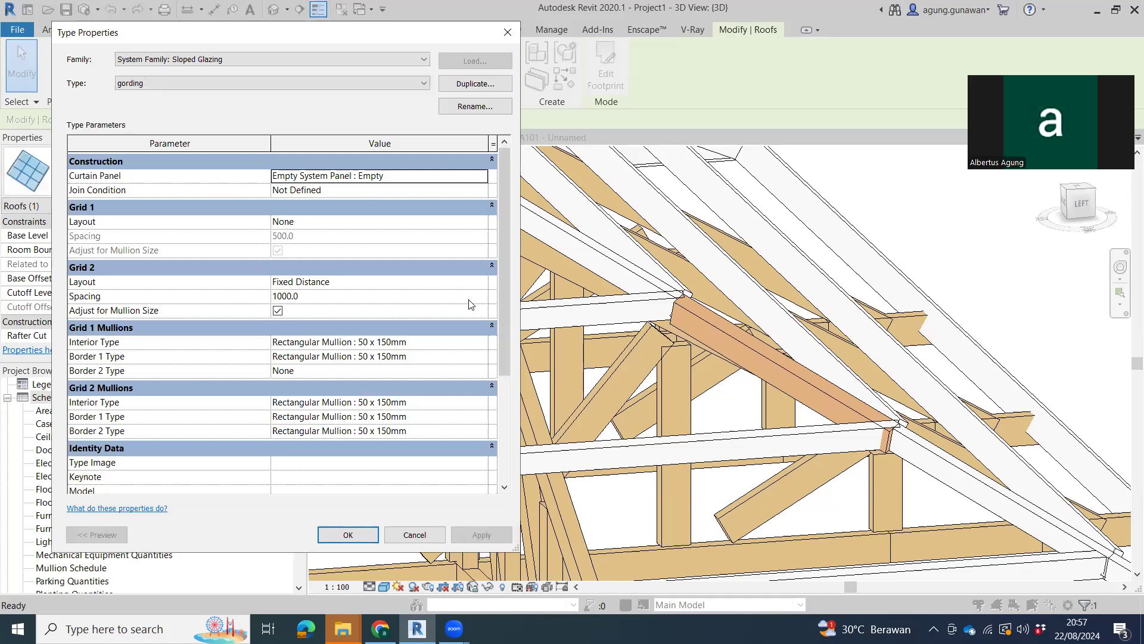
- Set Grid 1 interior, Grid 1 border and Grid 2 interior mullions to Rectangular Mullion : gording
{"action": "left_click", "coordinate": [481, 345]}
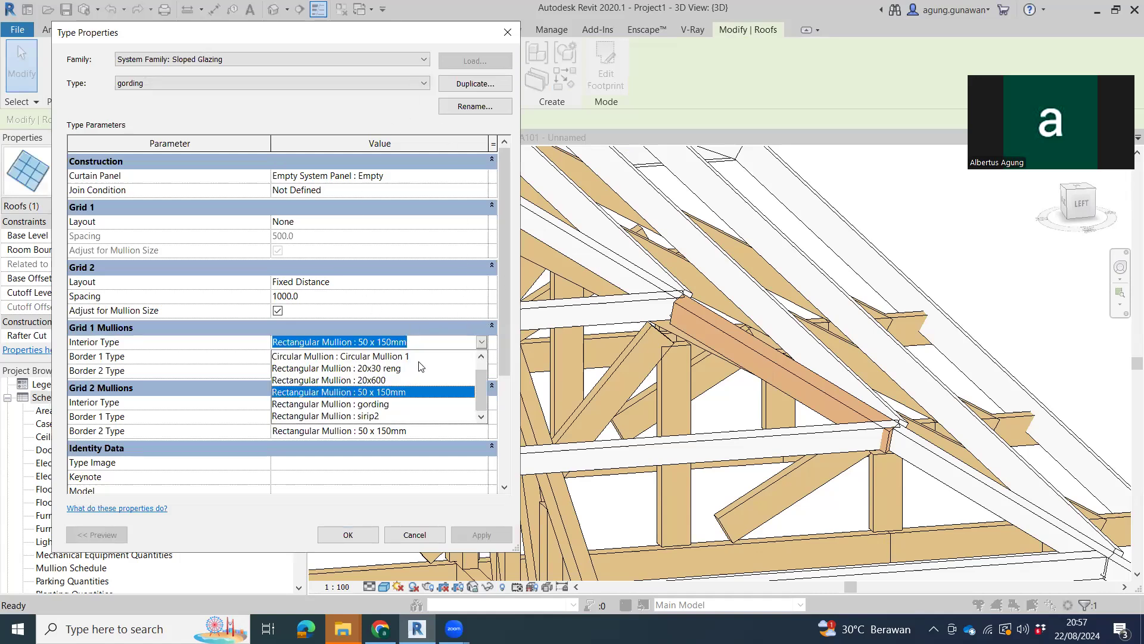
{"action": "left_click", "coordinate": [384, 406]}
{"action": "left_click", "coordinate": [477, 358]}
{"action": "scroll", "coordinate": [381, 417], "scroll_direction": "down", "scroll_amount": 1}
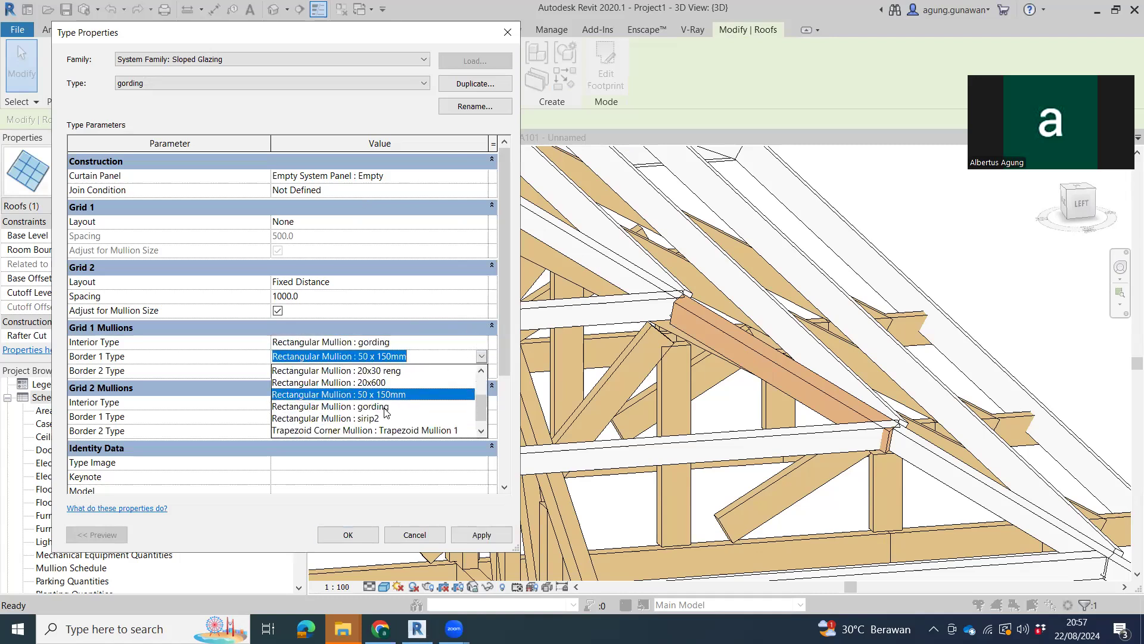
{"action": "left_click", "coordinate": [435, 417]}
{"action": "left_click", "coordinate": [482, 403]}
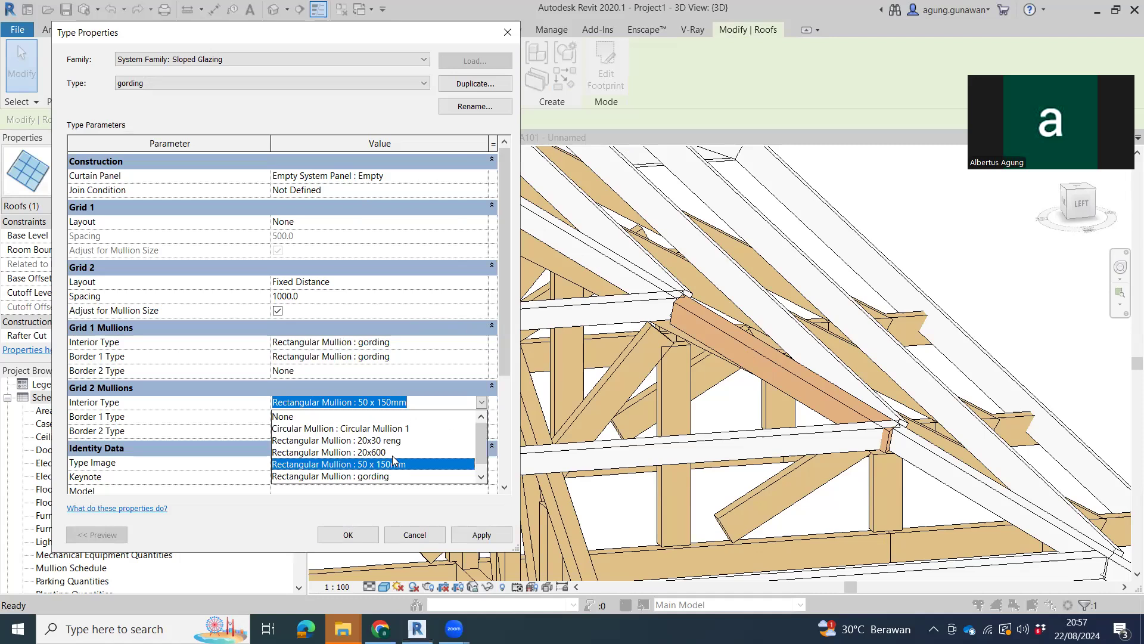
{"action": "left_click", "coordinate": [386, 476]}
- Set Border 1 and Border 2 mullions to gording and apply the type changes
{"action": "left_click", "coordinate": [477, 417]}
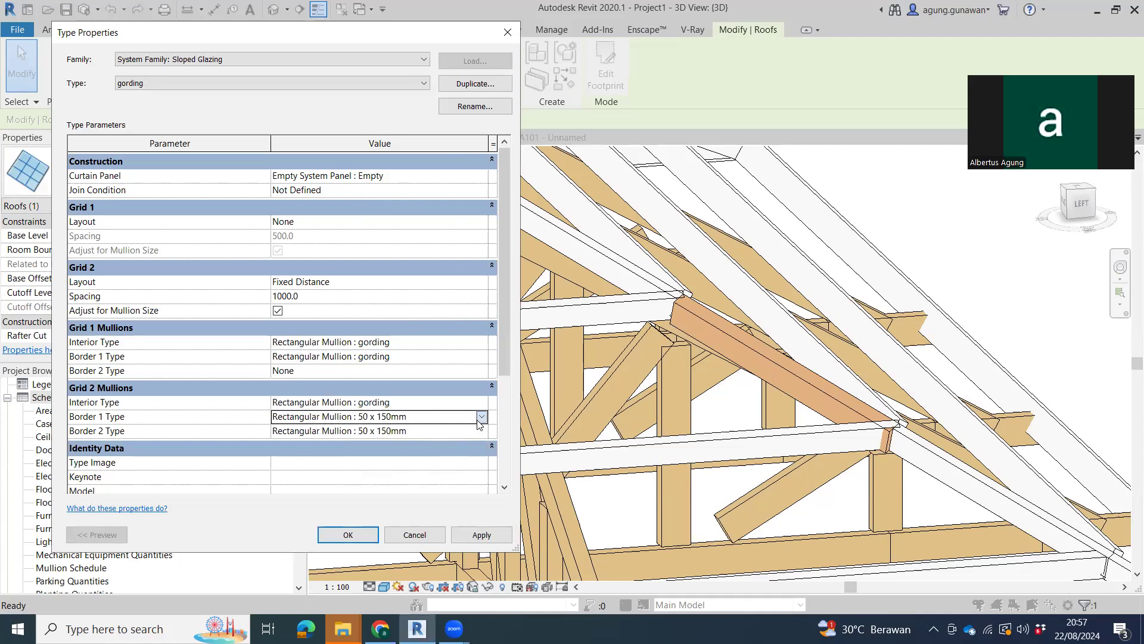
{"action": "scroll", "coordinate": [386, 480], "scroll_direction": "down", "scroll_amount": 1}
{"action": "left_click", "coordinate": [387, 459]}
{"action": "left_click", "coordinate": [481, 431]}
{"action": "scroll", "coordinate": [365, 492], "scroll_direction": "down", "scroll_amount": 1}
{"action": "scroll", "coordinate": [366, 488], "scroll_direction": "down", "scroll_amount": 2}
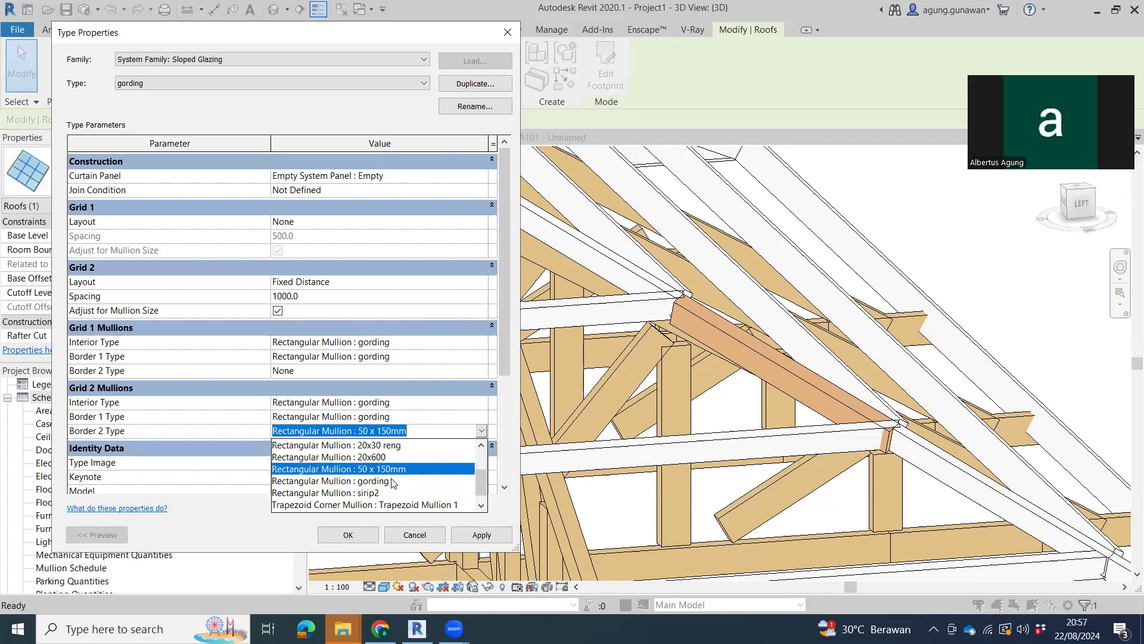
{"action": "left_click", "coordinate": [393, 480]}
{"action": "left_click", "coordinate": [348, 534]}
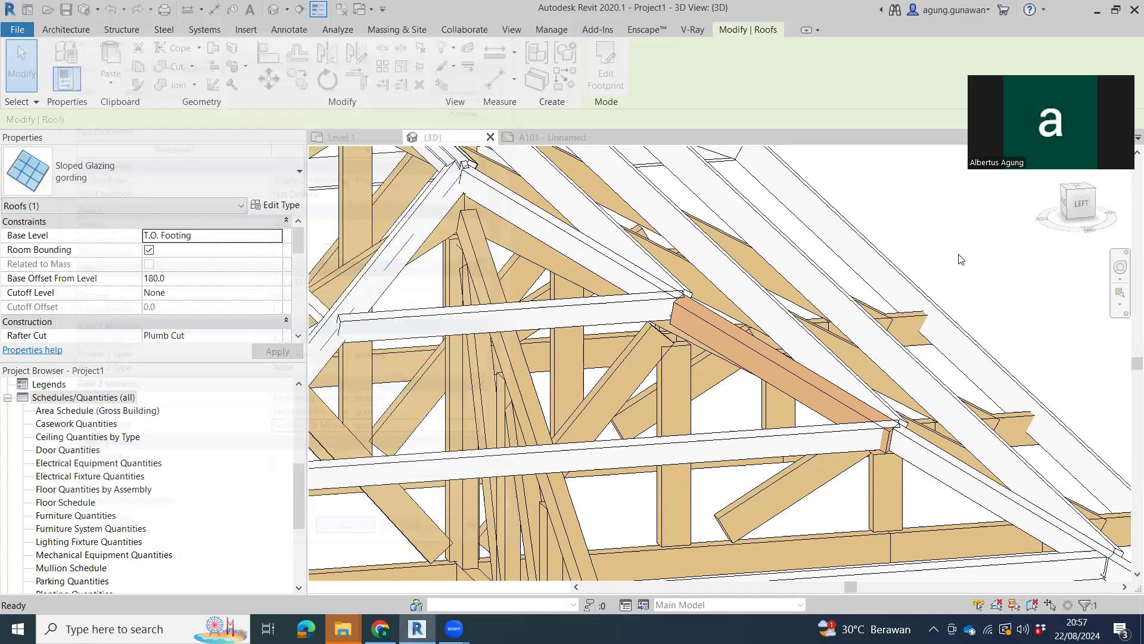
- From the BACK view, copy the gording glazing roof 1200 higher over the trusses
{"action": "scroll", "coordinate": [918, 339], "scroll_direction": "down", "scroll_amount": 5}
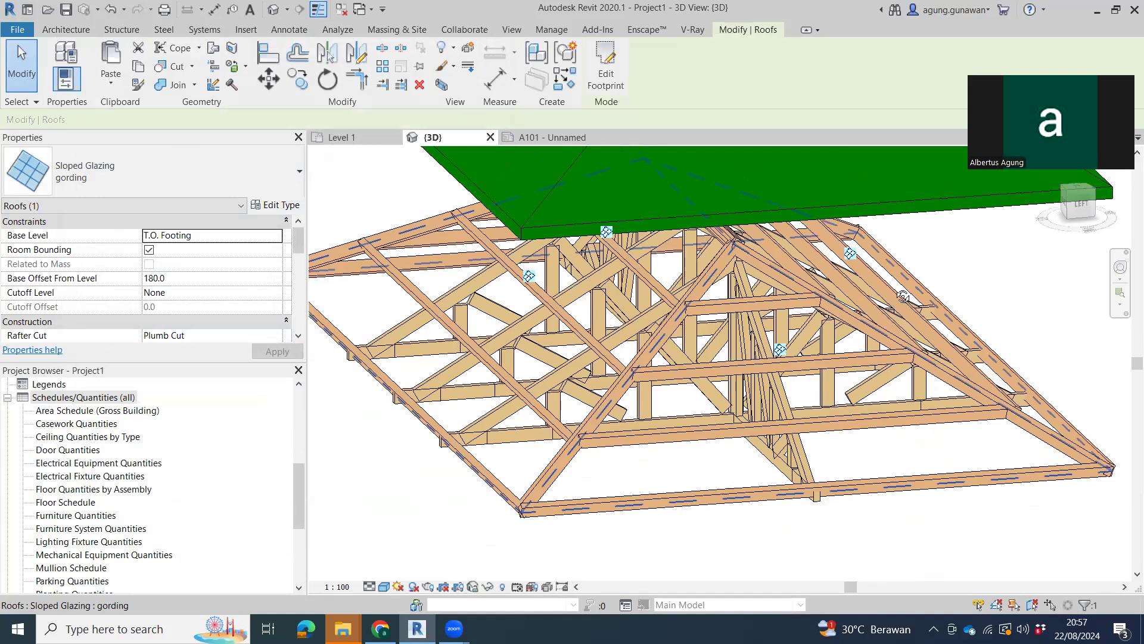
{"action": "mouse_move", "coordinate": [917, 305]}
{"action": "middle_mouse_down", "text": "shift"}
{"action": "mouse_move", "coordinate": [850, 331]}
{"action": "mouse_move", "coordinate": [921, 338]}
{"action": "mouse_move", "coordinate": [873, 314]}
{"action": "middle_mouse_up", "text": "shift"}
{"action": "scroll", "coordinate": [850, 330], "scroll_direction": "down", "scroll_amount": 5}
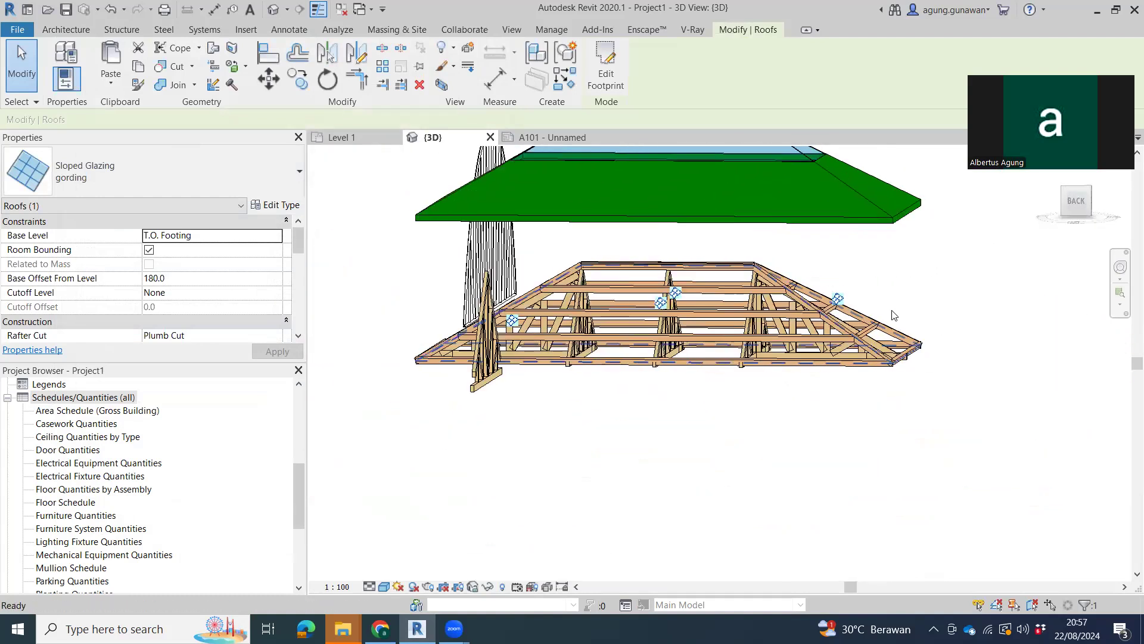
{"action": "left_click", "coordinate": [1066, 200]}
{"action": "key", "text": "c"}
{"action": "key", "text": "o"}
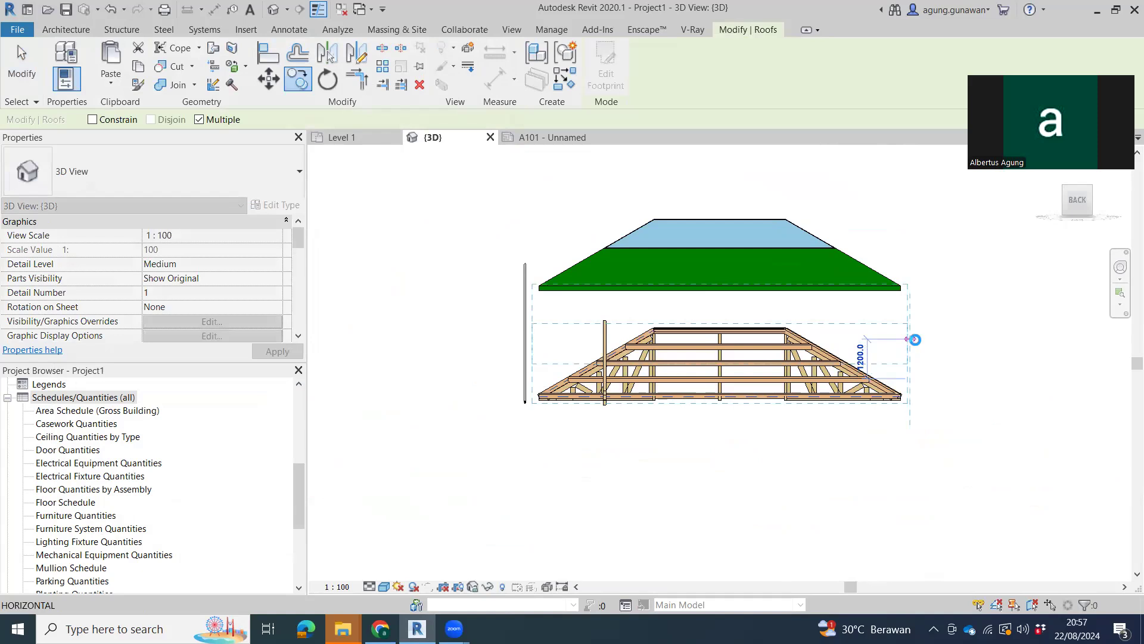
{"action": "left_click", "coordinate": [915, 344]}
{"action": "key", "text": "Escape"}
{"action": "mouse_move", "coordinate": [915, 344]}
{"action": "middle_mouse_down", "text": "shift"}
{"action": "mouse_move", "coordinate": [260, 159]}
{"action": "mouse_move", "coordinate": [186, 180]}
{"action": "middle_mouse_up", "text": "shift"}
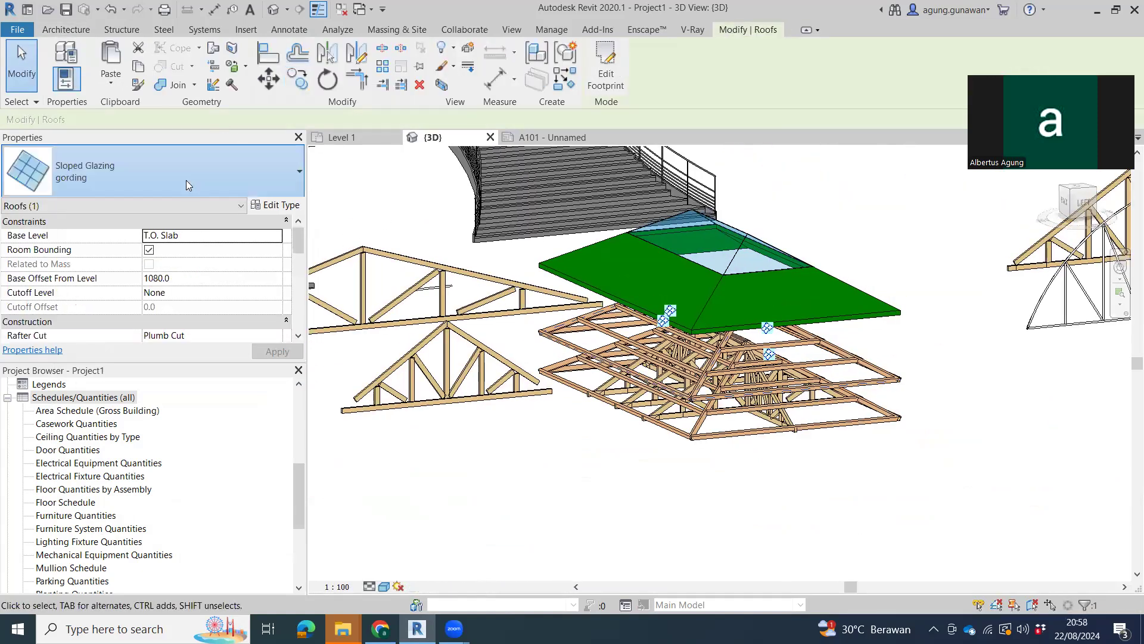
- Switch the roof copy to the kaso sloped-glazing type and accept the gridline warning
{"action": "left_click", "coordinate": [186, 180]}
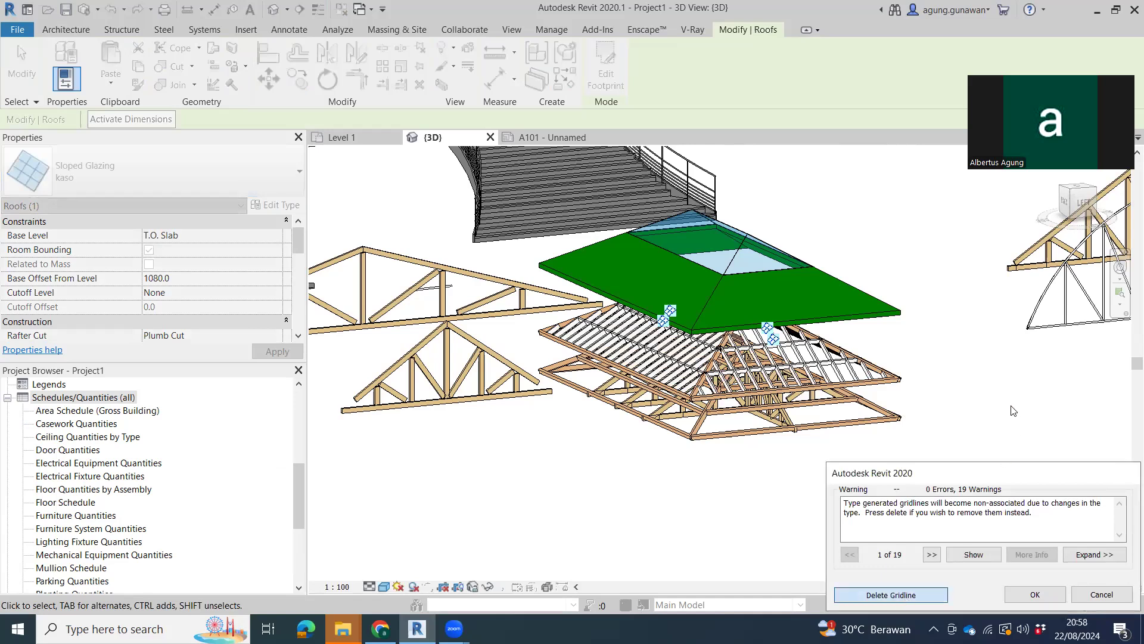
{"action": "key", "text": "Return"}
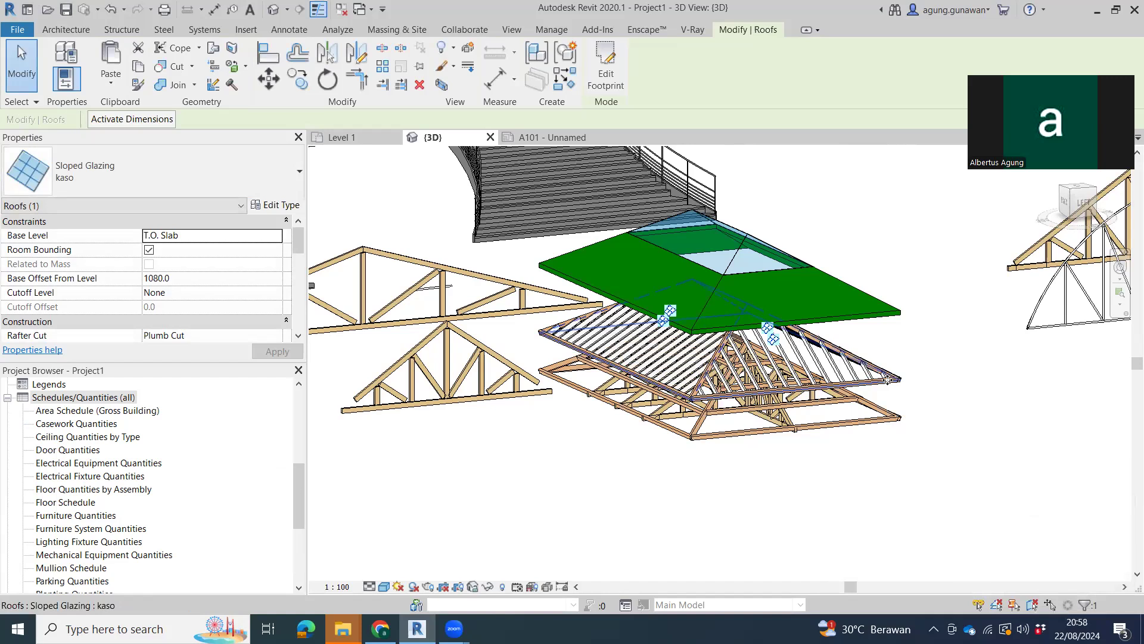
{"action": "scroll", "coordinate": [887, 376], "scroll_direction": "up", "scroll_amount": 4}
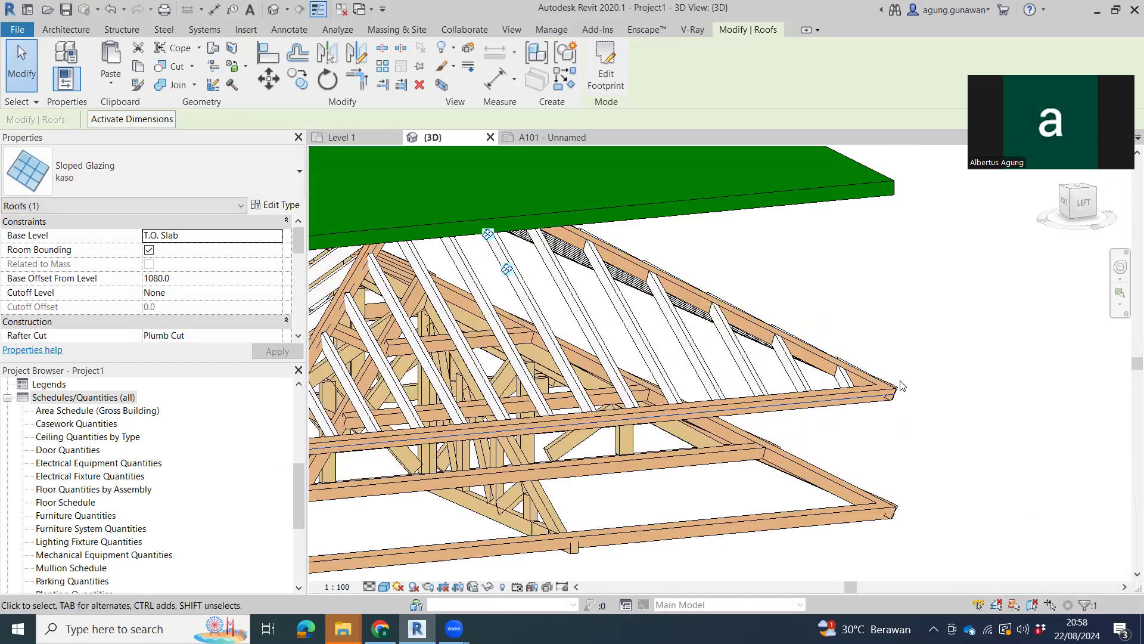
{"action": "key", "text": "Escape"}
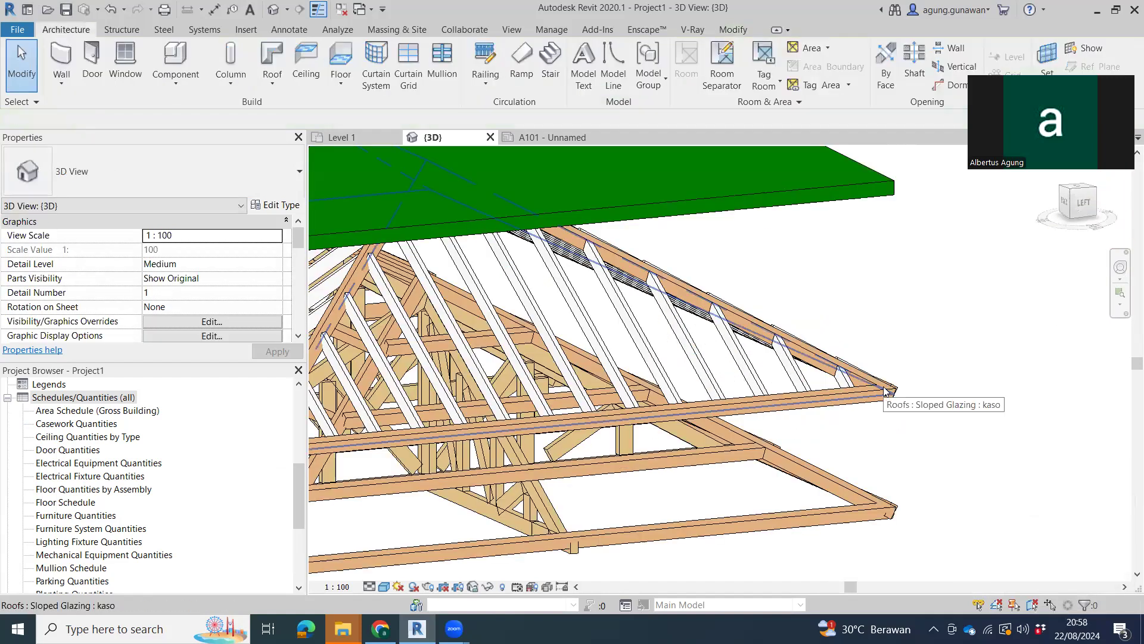
- Inspect the gording mullions and kaso roof, then select the green skylight roof from the BACK view
{"action": "left_click", "coordinate": [885, 391]}
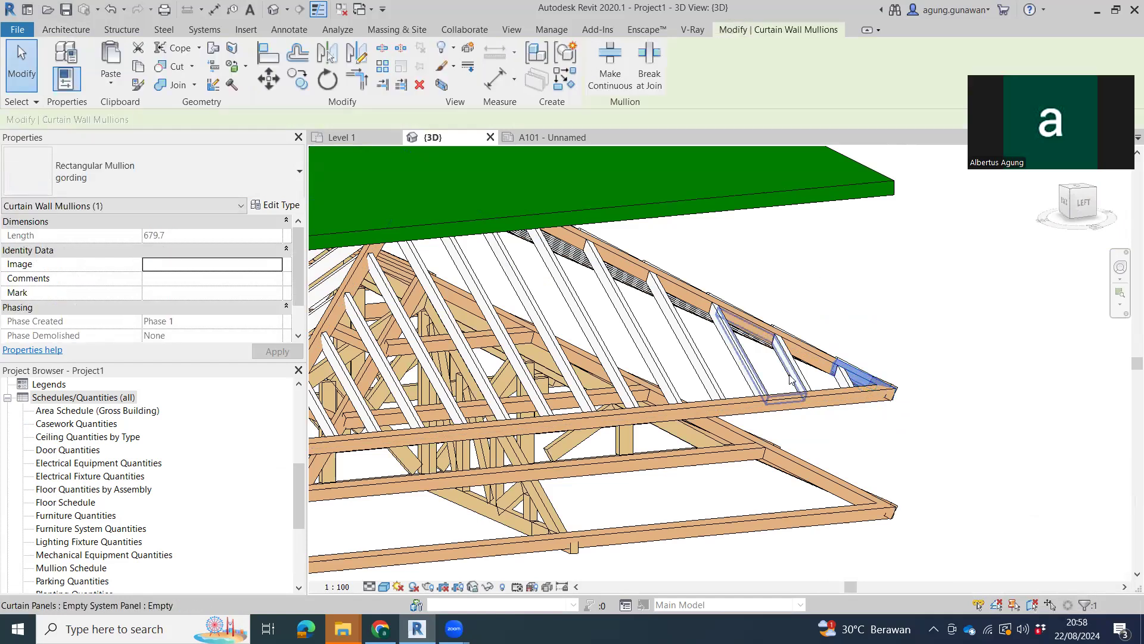
{"action": "scroll", "coordinate": [888, 382], "scroll_direction": "down", "scroll_amount": 5}
{"action": "mouse_move", "coordinate": [900, 358]}
{"action": "middle_mouse_down", "text": "shift"}
{"action": "mouse_move", "coordinate": [960, 354]}
{"action": "mouse_move", "coordinate": [795, 292]}
{"action": "middle_mouse_up", "text": "shift"}
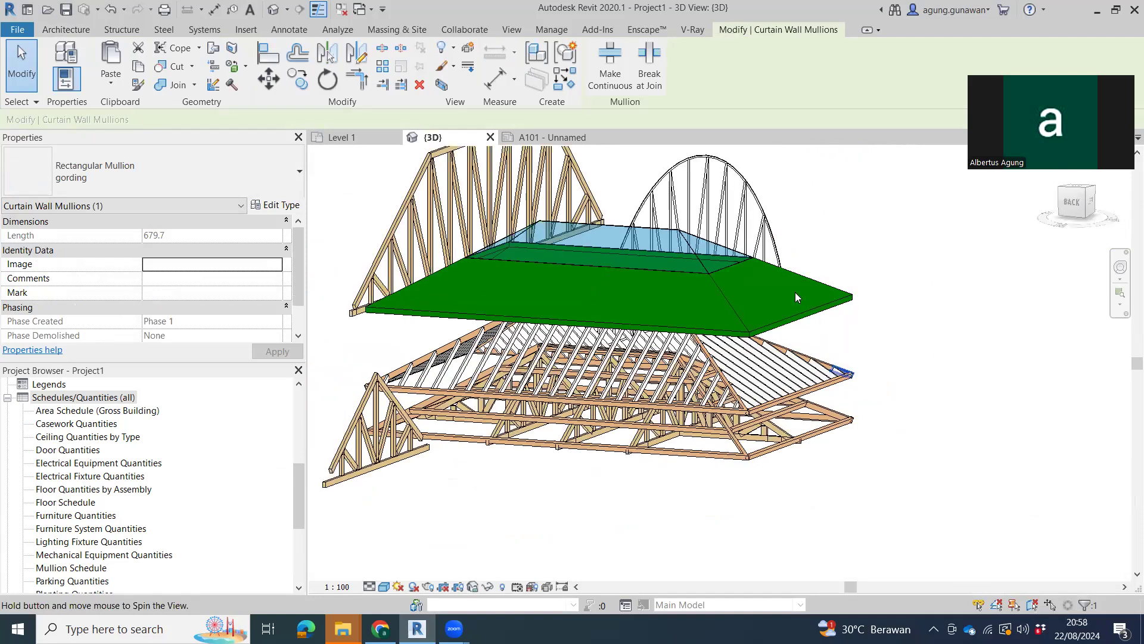
{"action": "left_click", "coordinate": [848, 306]}
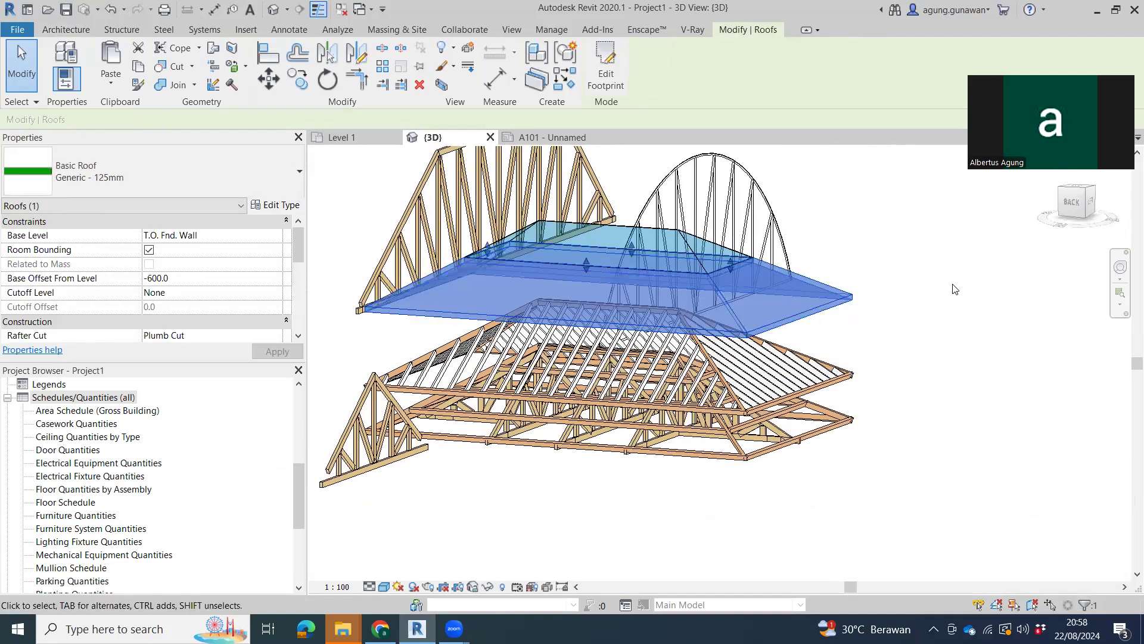
{"action": "left_click", "coordinate": [818, 362]}
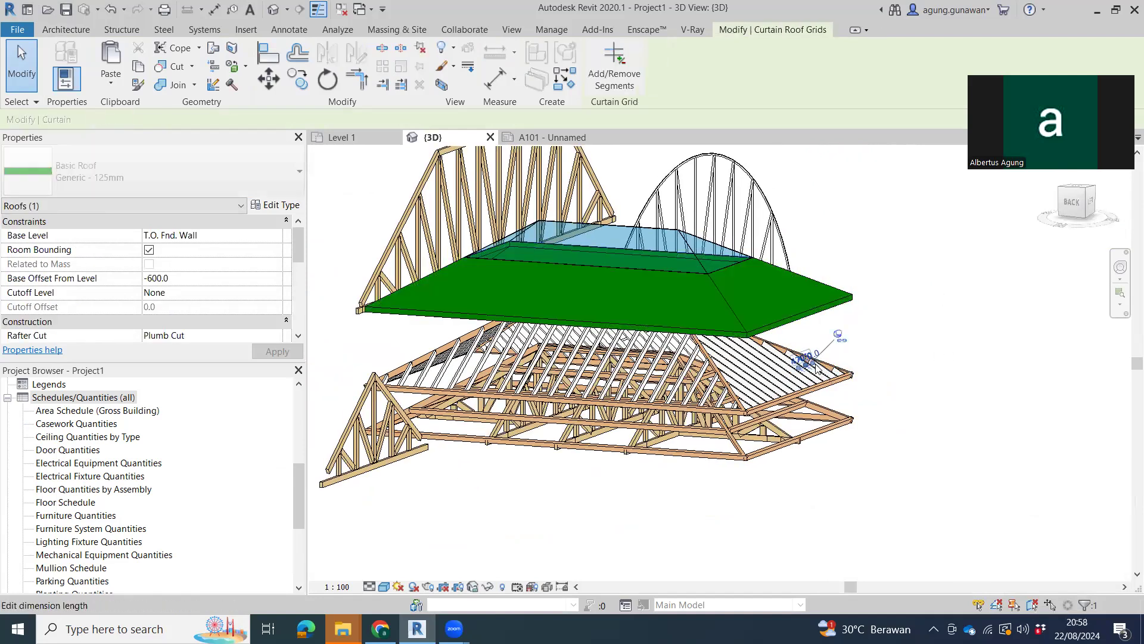
{"action": "left_click", "coordinate": [847, 379]}
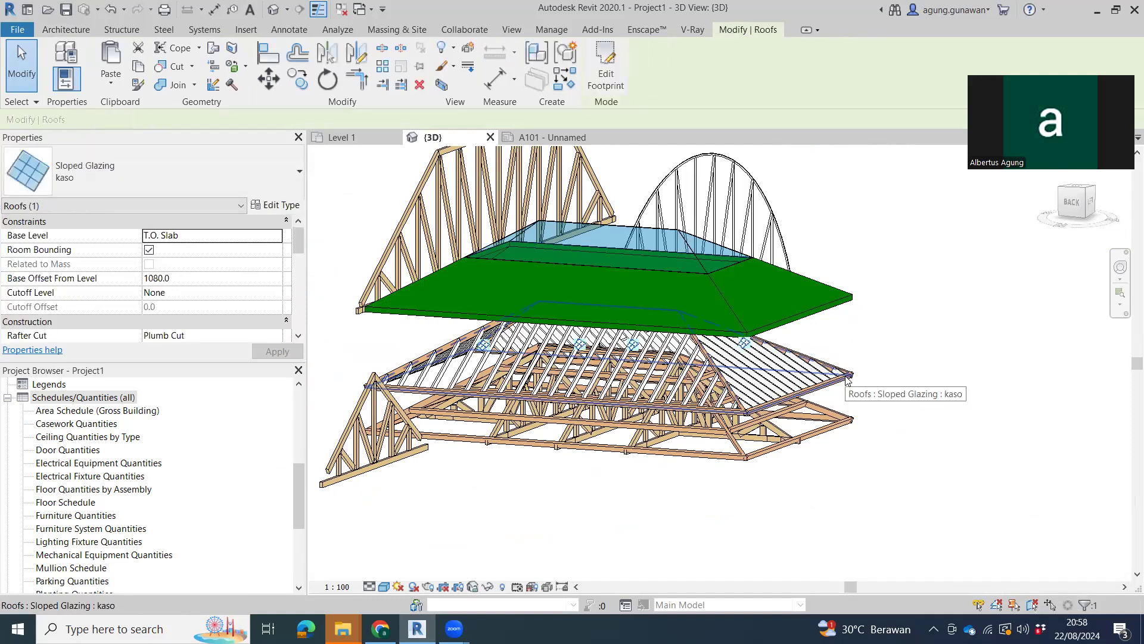
{"action": "key", "text": "Escape"}
{"action": "left_click", "coordinate": [845, 304]}
{"action": "left_click", "coordinate": [1074, 206]}
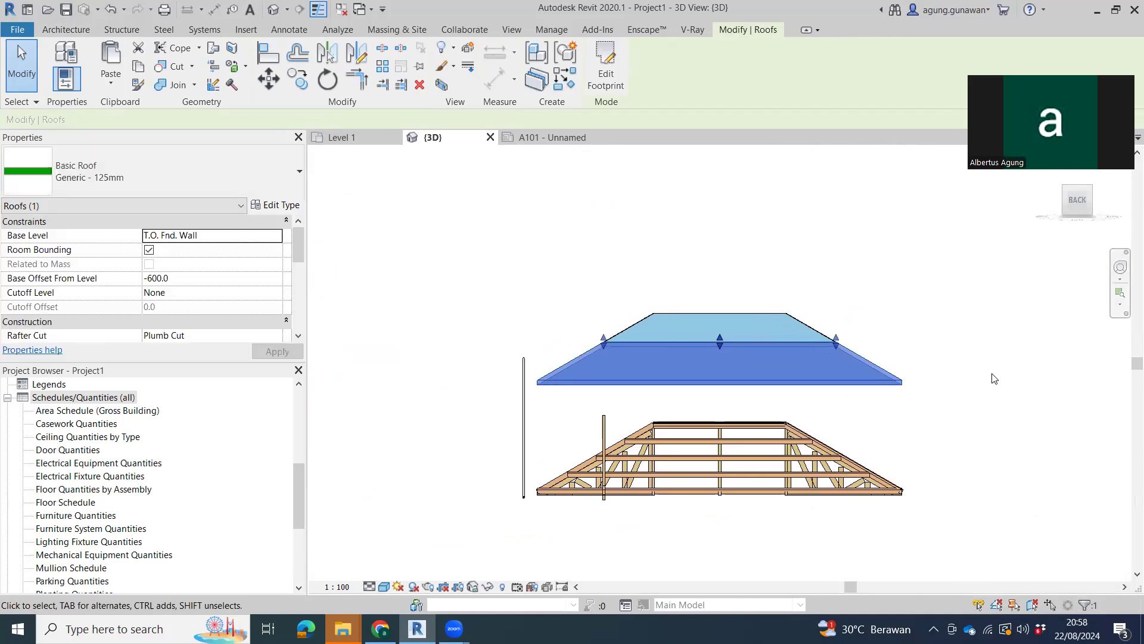
- Copy the green Generic - 125mm skylight roof to a lower position just above the framing
{"action": "key", "text": "m"}
{"action": "key", "text": "v"}
{"action": "left_click", "coordinate": [949, 376]}
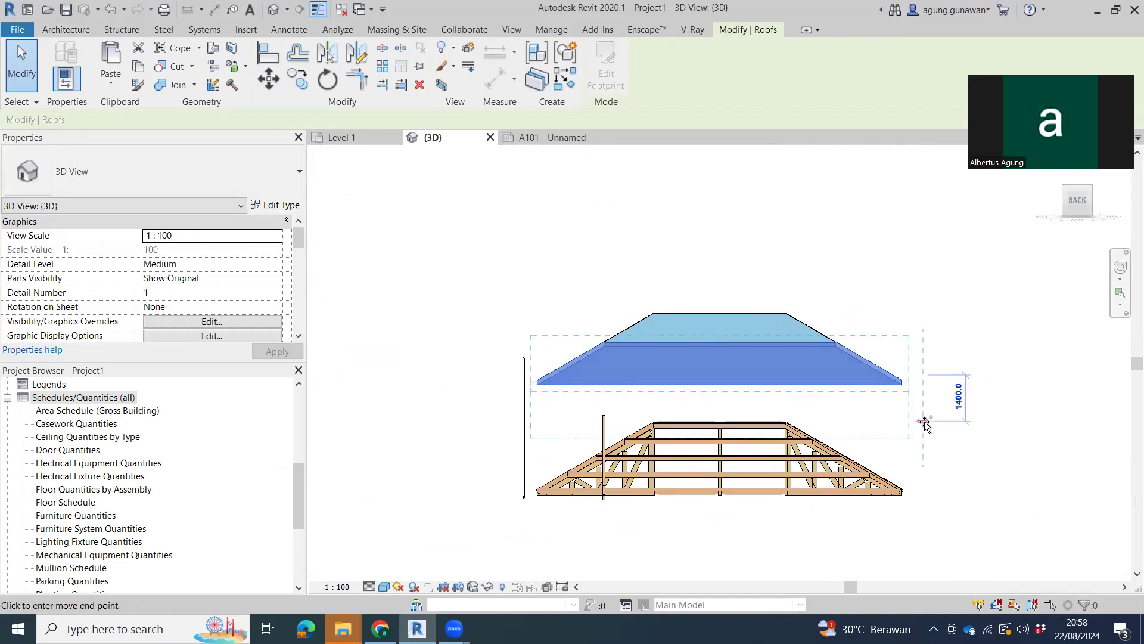
{"action": "key", "text": "c"}
{"action": "key", "text": "o"}
{"action": "left_click", "coordinate": [929, 438]}
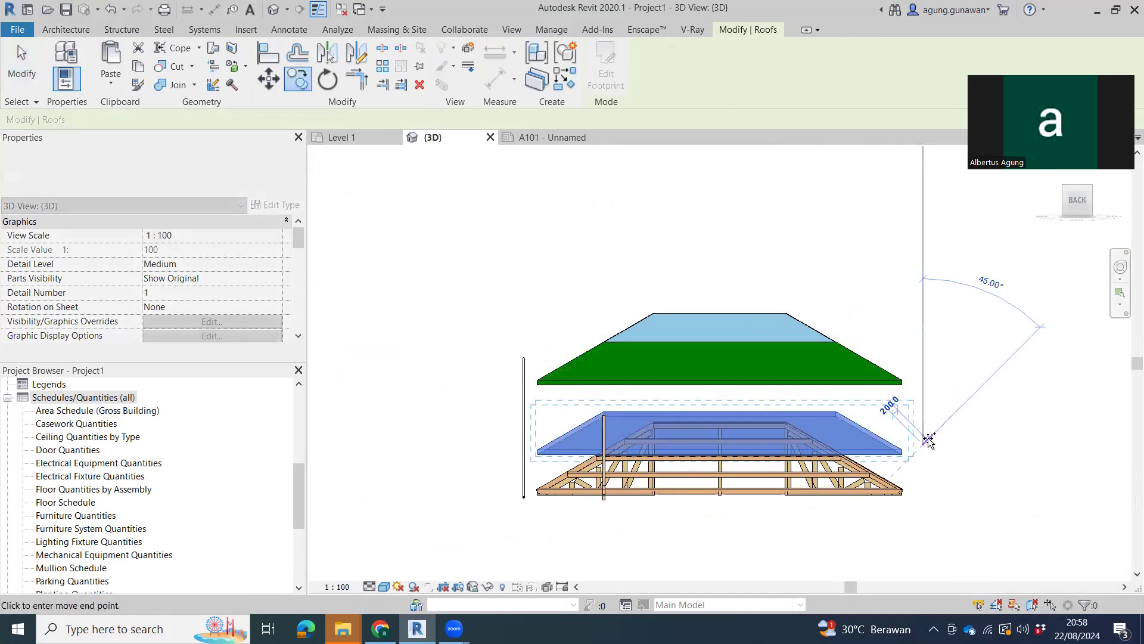
{"action": "left_click", "coordinate": [901, 451]}
{"action": "key", "text": "Escape"}
{"action": "key", "text": "Escape"}
{"action": "mouse_move", "coordinate": [974, 417]}
{"action": "middle_mouse_down", "text": "shift"}
{"action": "mouse_move", "coordinate": [879, 501]}
{"action": "mouse_move", "coordinate": [870, 482]}
{"action": "middle_mouse_up", "text": "shift"}
- Edit the lower roof copy's footprint, checking the inner opening sketch lines, and finish
{"action": "left_click", "coordinate": [870, 482]}
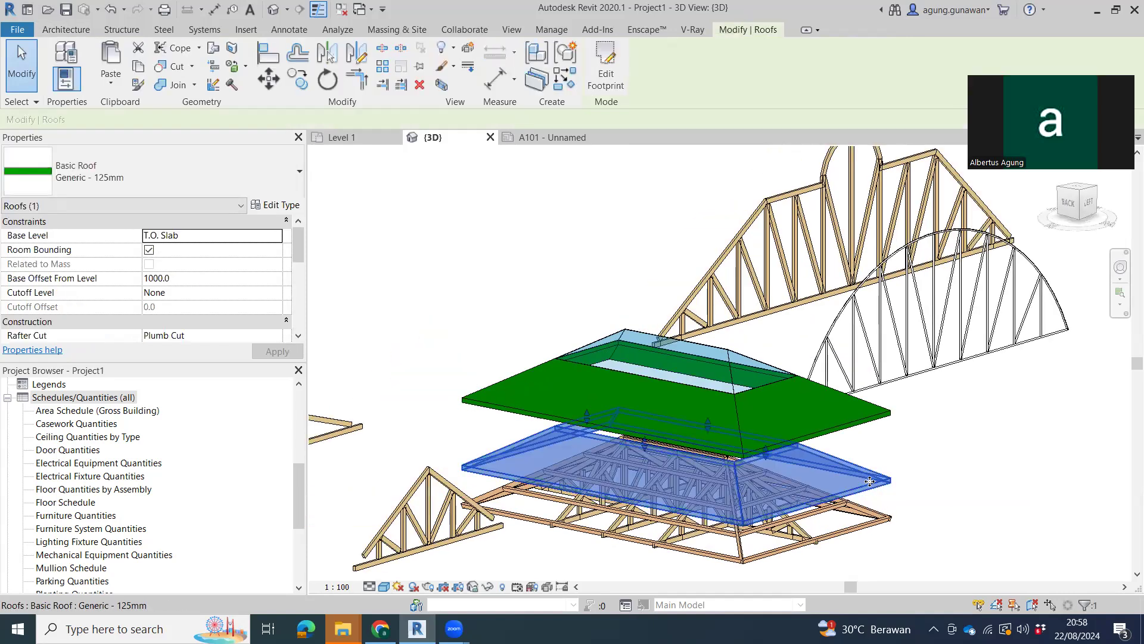
{"action": "double_click", "coordinate": [870, 481]}
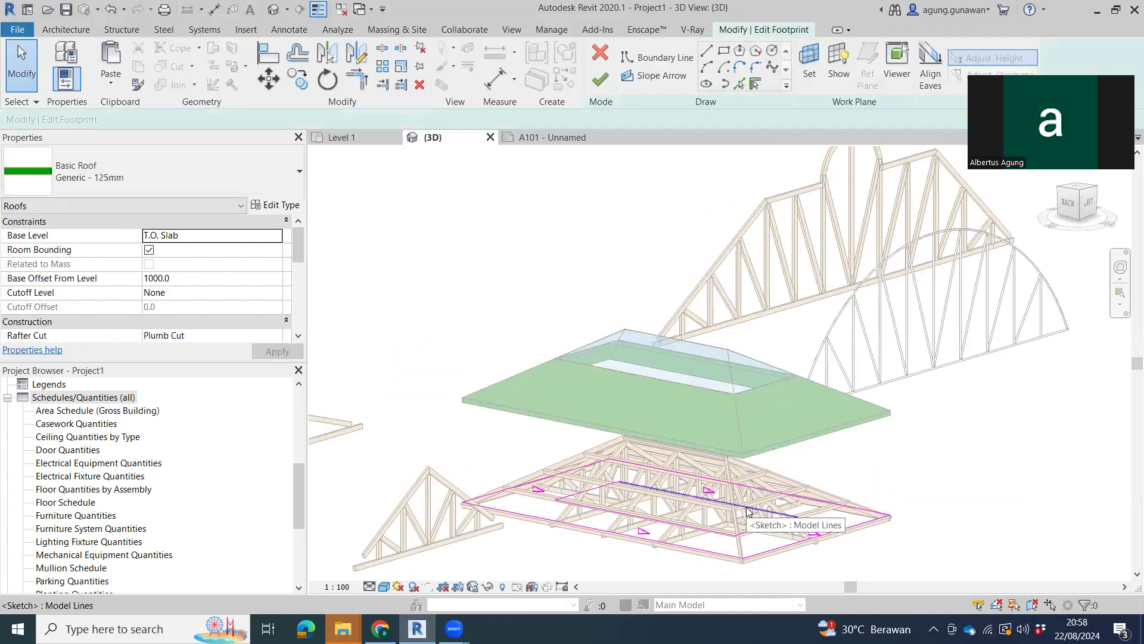
{"action": "left_click", "coordinate": [748, 510]}
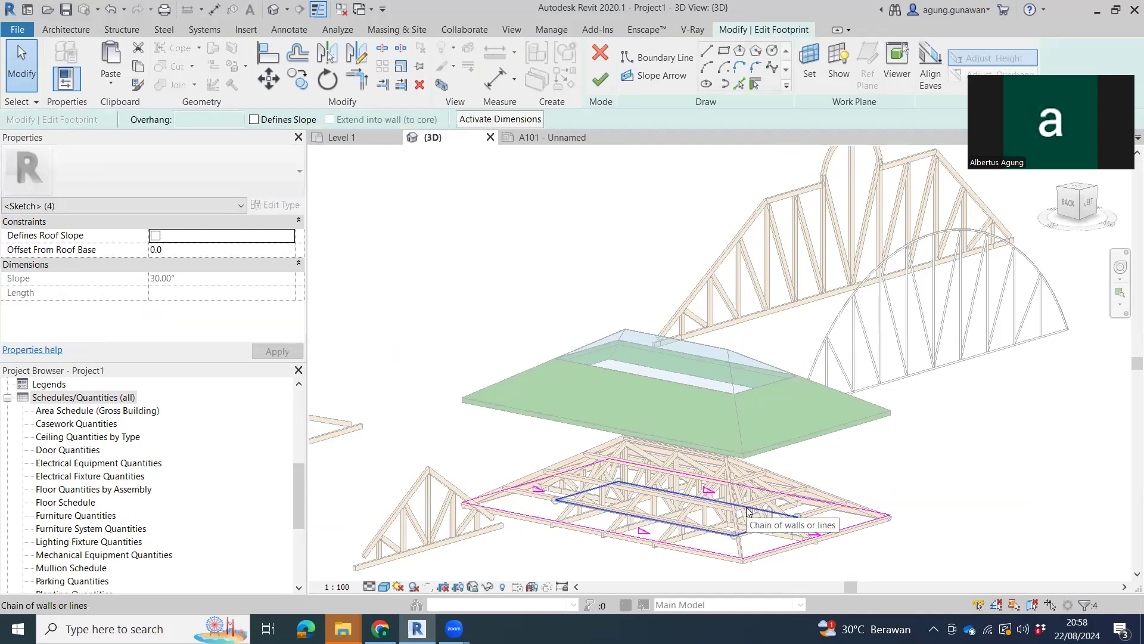
{"action": "left_click", "coordinate": [766, 496]}
{"action": "left_click", "coordinate": [601, 79]}
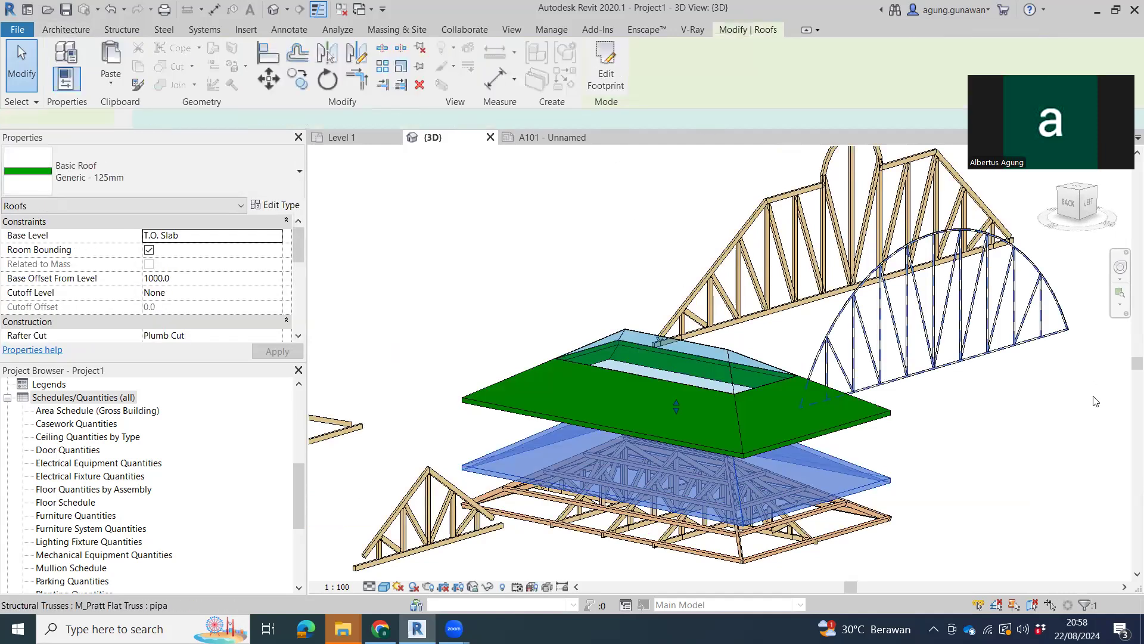
{"action": "left_click", "coordinate": [247, 181]}
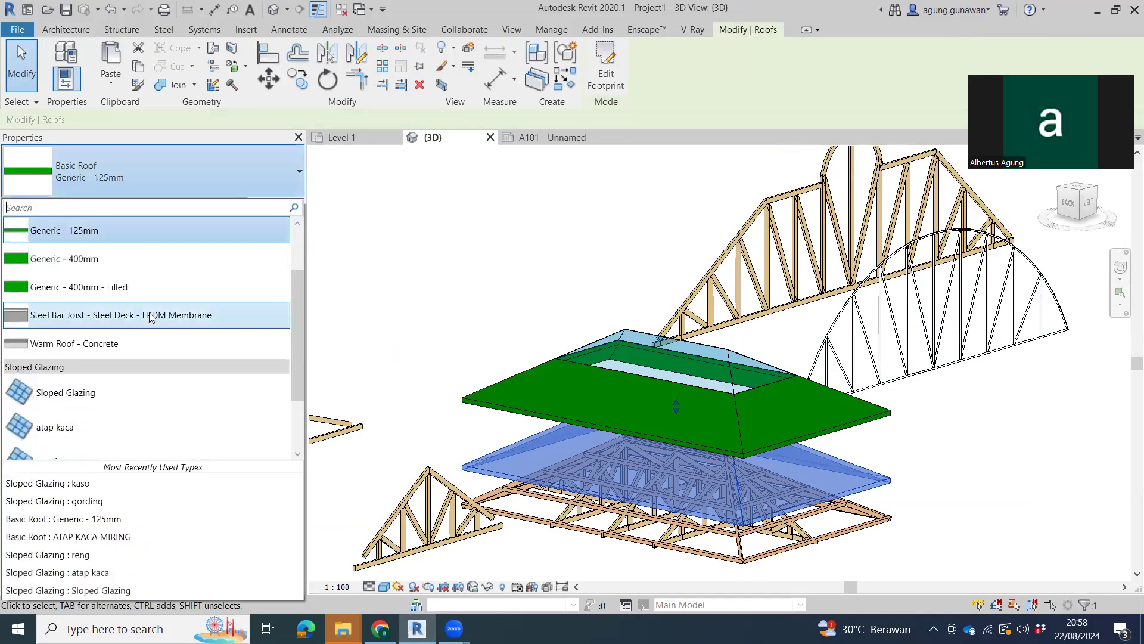
- Apply Sloped Glazing : kaso to the lower roof, inspect the rafters, and Tab-select an edge mullion
{"action": "scroll", "coordinate": [173, 345], "scroll_direction": "down", "scroll_amount": 1}
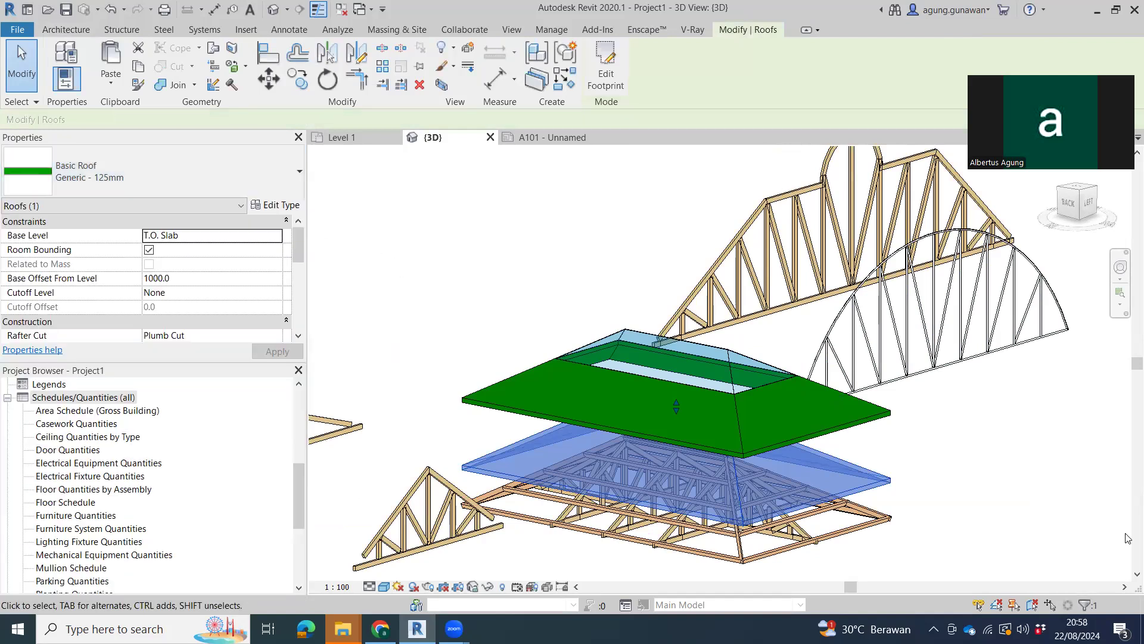
{"action": "mouse_move", "coordinate": [852, 506]}
{"action": "middle_mouse_down", "text": "shift"}
{"action": "mouse_move", "coordinate": [864, 440]}
{"action": "mouse_move", "coordinate": [890, 468]}
{"action": "mouse_move", "coordinate": [835, 520]}
{"action": "middle_mouse_up", "text": "shift"}
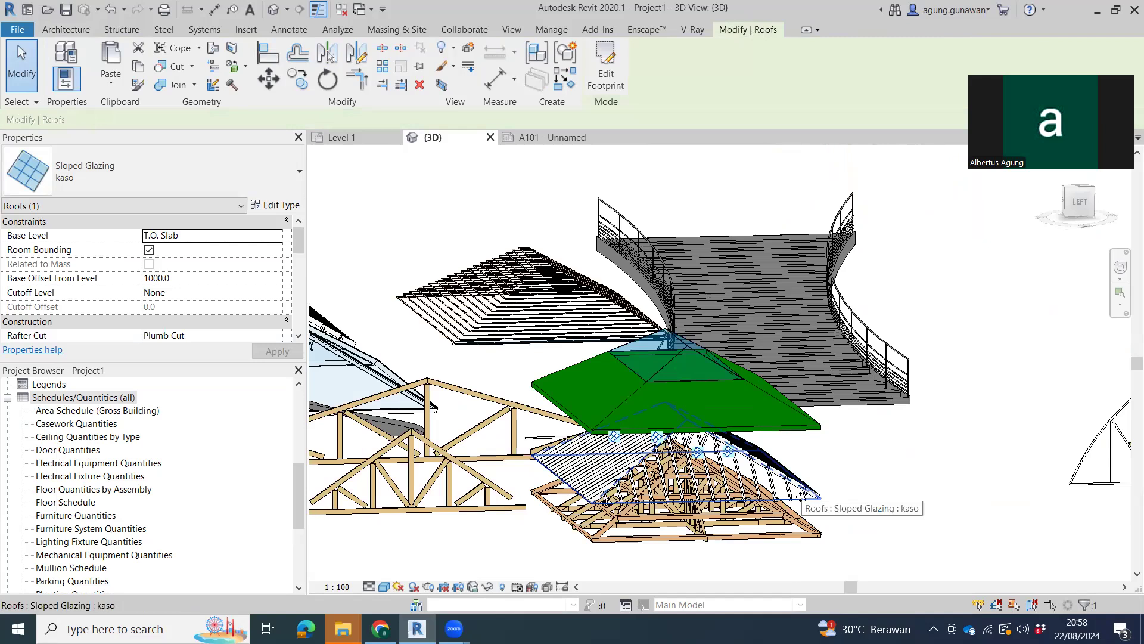
{"action": "mouse_move", "coordinate": [907, 520]}
{"action": "middle_mouse_down", "text": "shift"}
{"action": "mouse_move", "coordinate": [885, 531]}
{"action": "mouse_move", "coordinate": [846, 465]}
{"action": "middle_mouse_up", "text": "shift"}
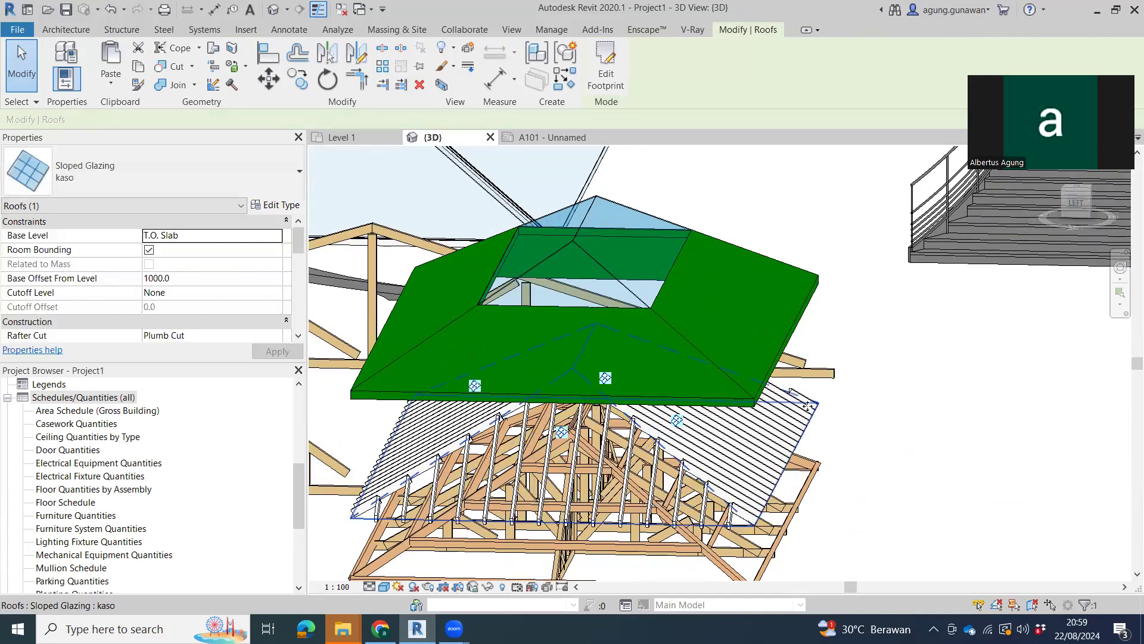
{"action": "key", "text": "Tab"}
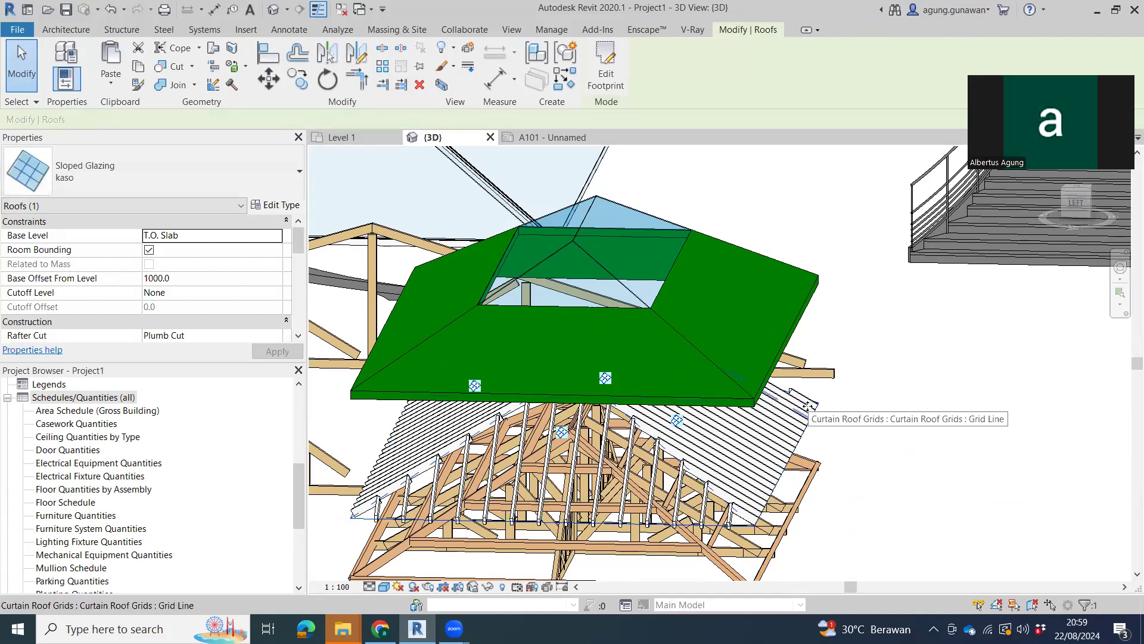
{"action": "key", "text": "Tab"}
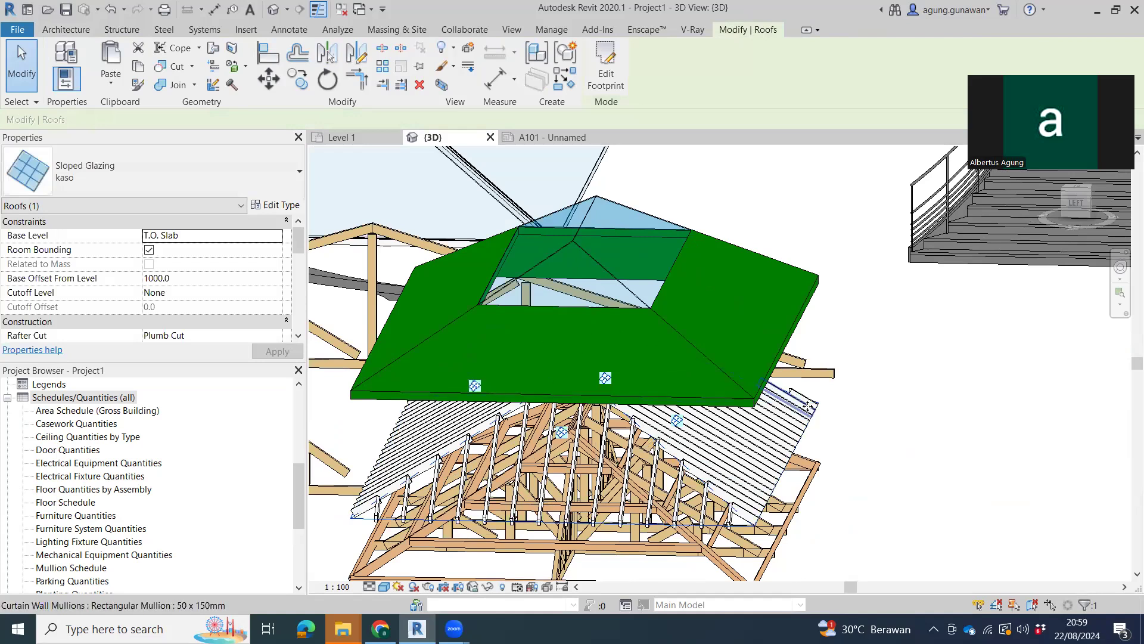
{"action": "left_click", "coordinate": [808, 406]}
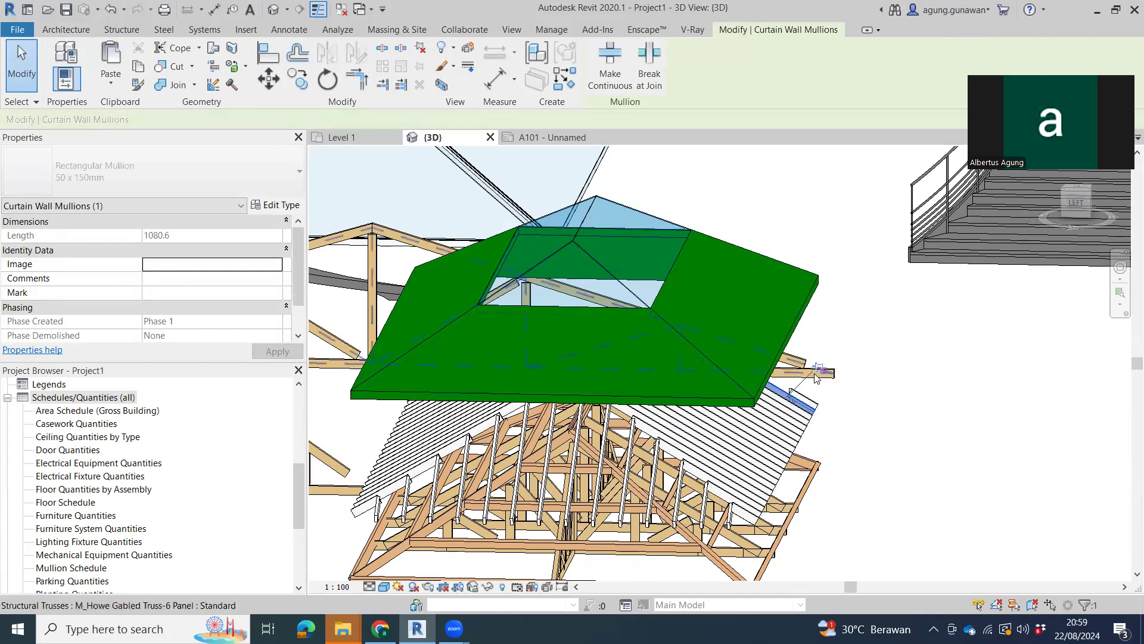
- Duplicate the 50 x 150mm mullion as 'kaso' with Thickness 60 and both side widths 20
{"action": "left_click", "coordinate": [275, 205]}
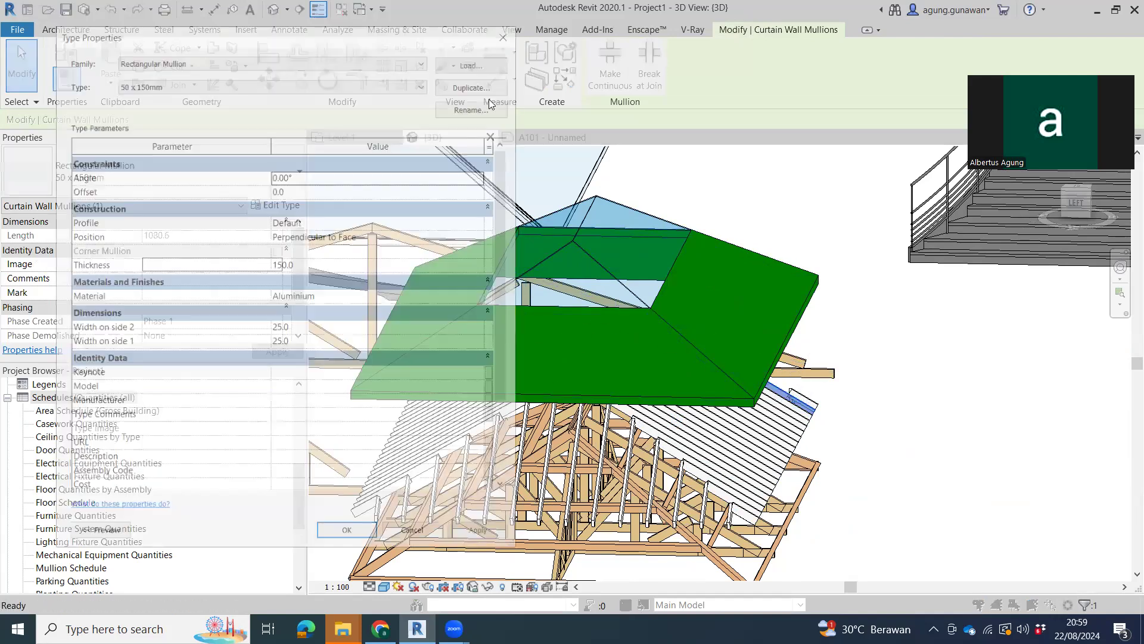
{"action": "left_click", "coordinate": [467, 84]}
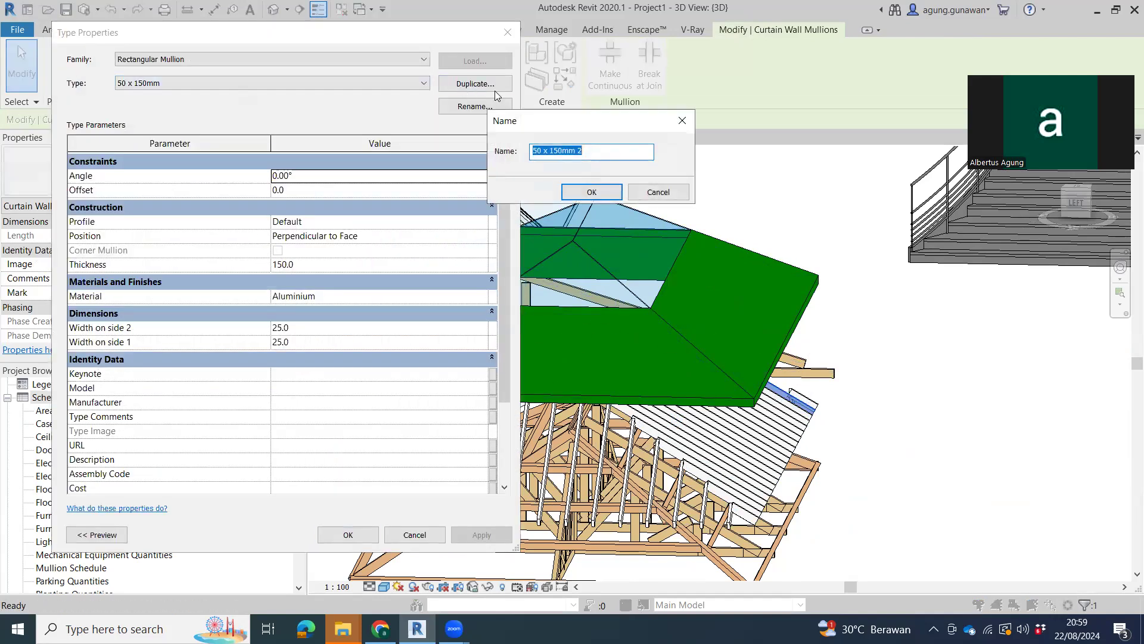
{"action": "type", "text": "kaso"}
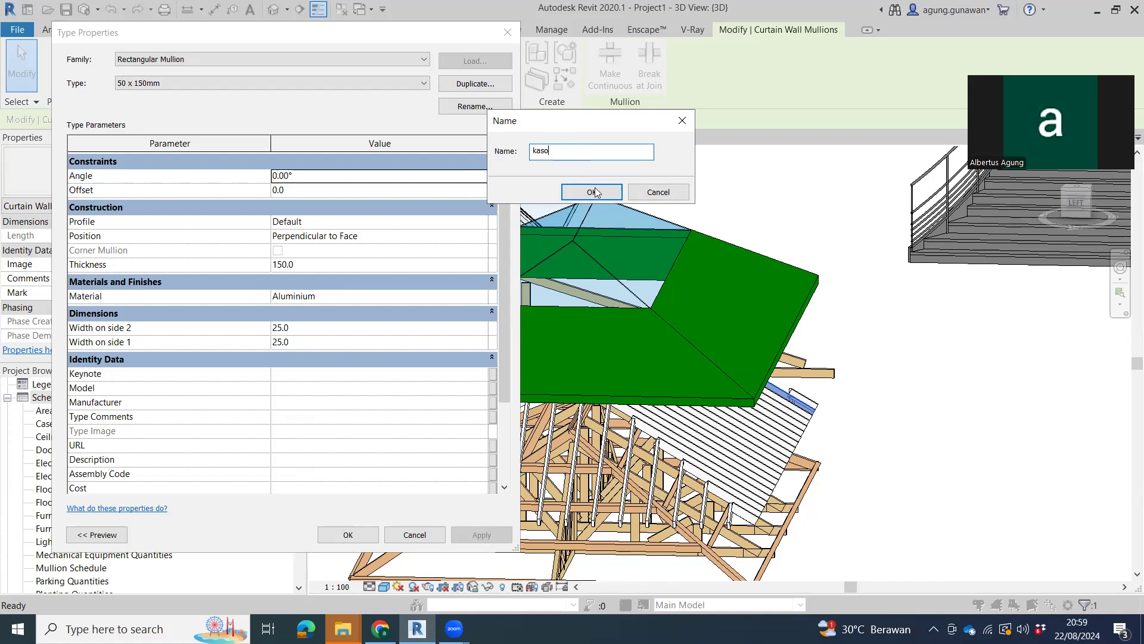
{"action": "left_click", "coordinate": [591, 191]}
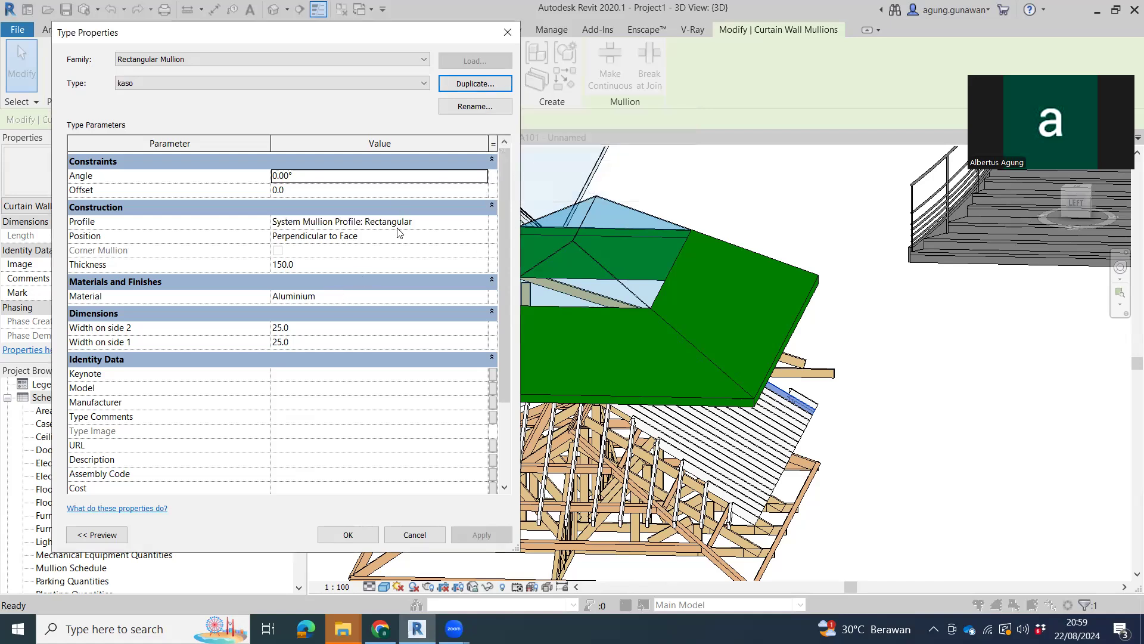
{"action": "left_click", "coordinate": [382, 269]}
{"action": "type", "text": "60"}
{"action": "left_click", "coordinate": [324, 323]}
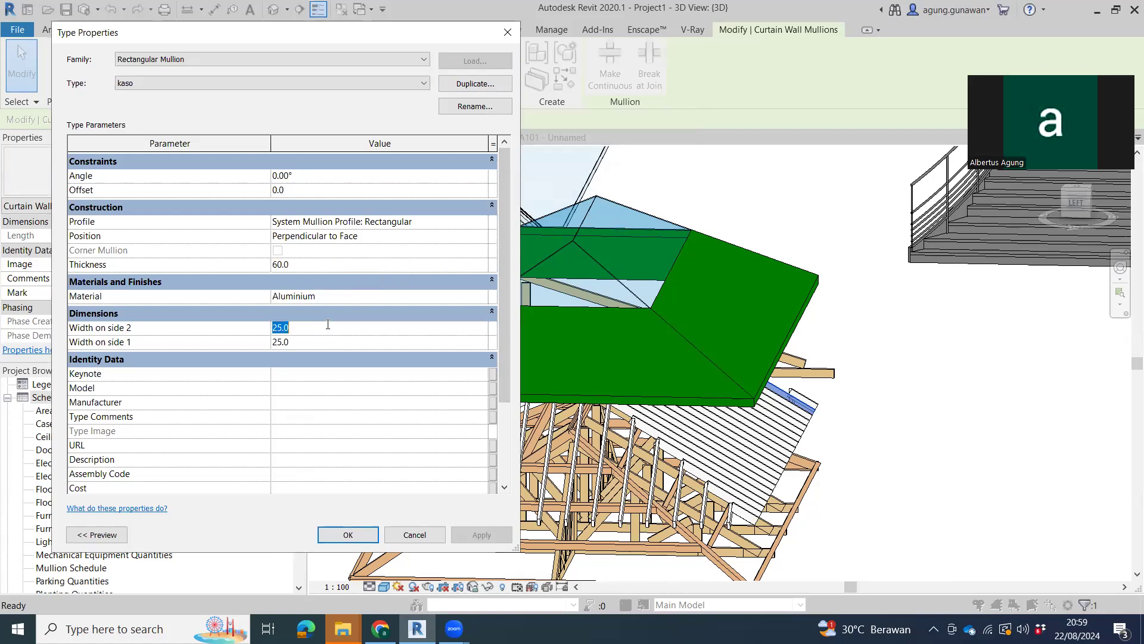
{"action": "type", "text": "0"}
{"action": "left_click", "coordinate": [318, 341]}
{"action": "type", "text": "2"}
{"action": "left_click", "coordinate": [280, 296]}
- Give the kaso mullion type Cherry material, apply it, and recheck its values
{"action": "left_click", "coordinate": [484, 296]}
{"action": "type", "text": "woo"}
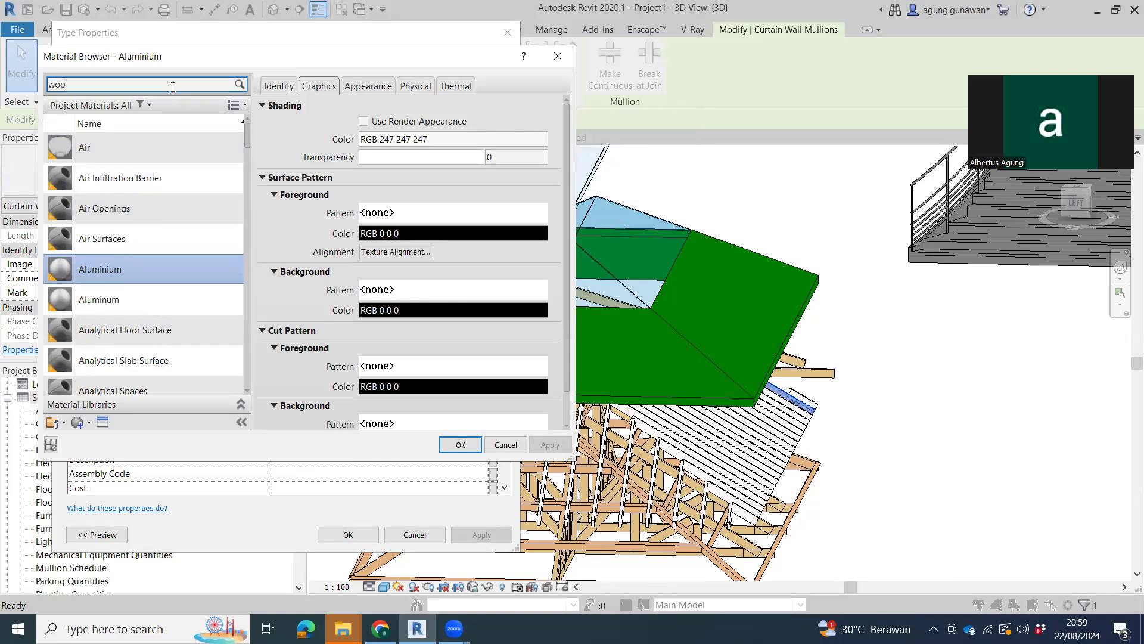
{"action": "left_click", "coordinate": [127, 161]}
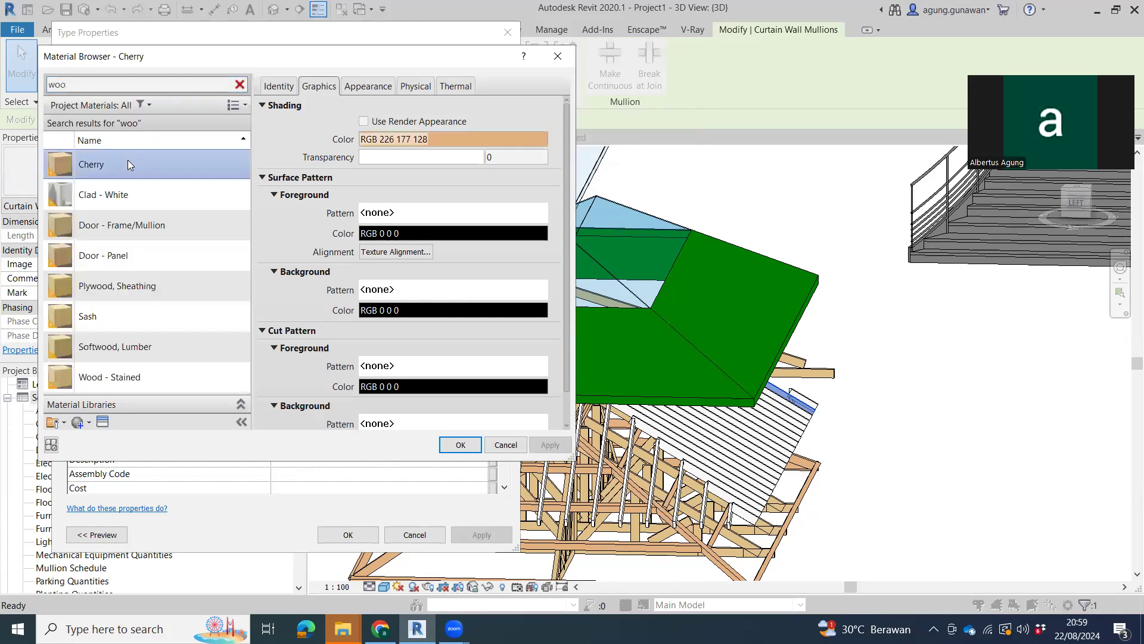
{"action": "left_click", "coordinate": [460, 445]}
{"action": "left_click", "coordinate": [338, 528]}
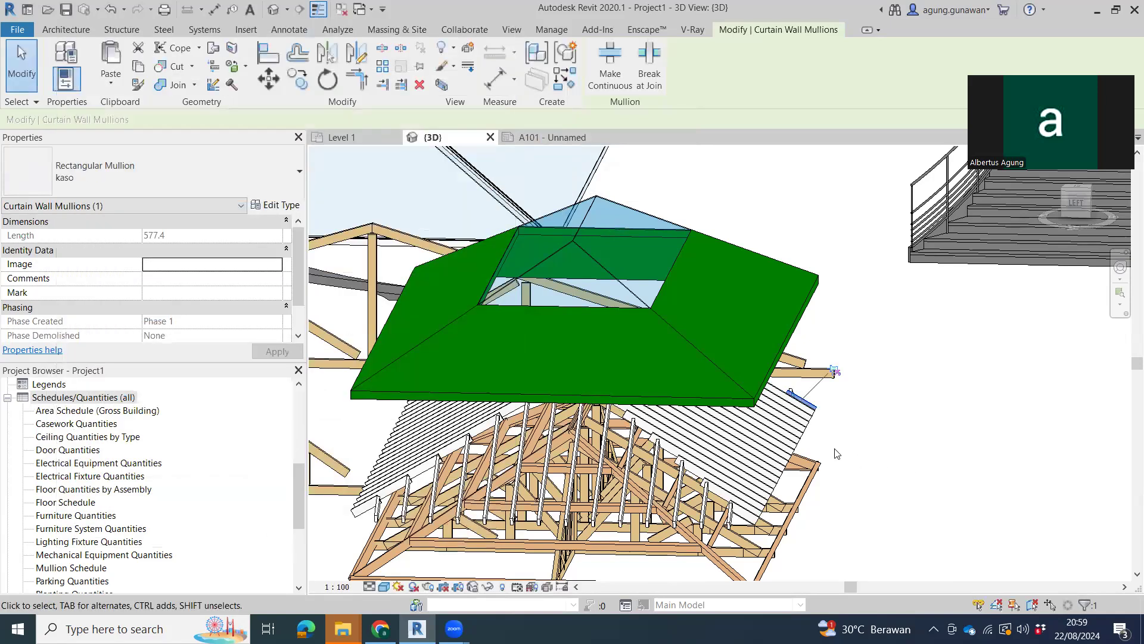
{"action": "left_click", "coordinate": [274, 204]}
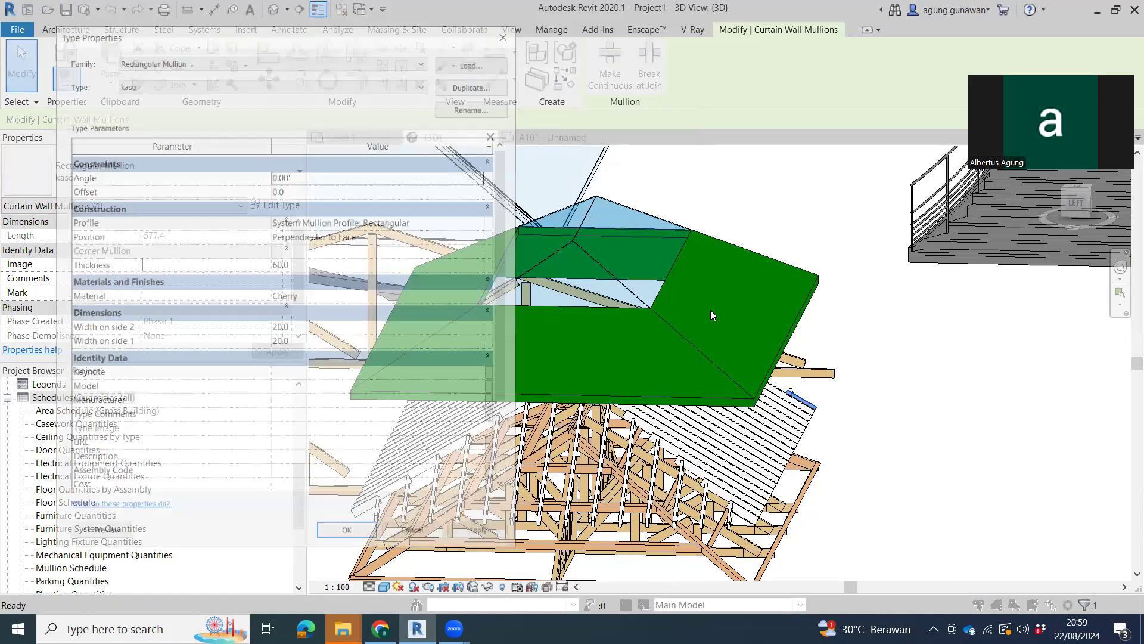
{"action": "key", "text": "Escape"}
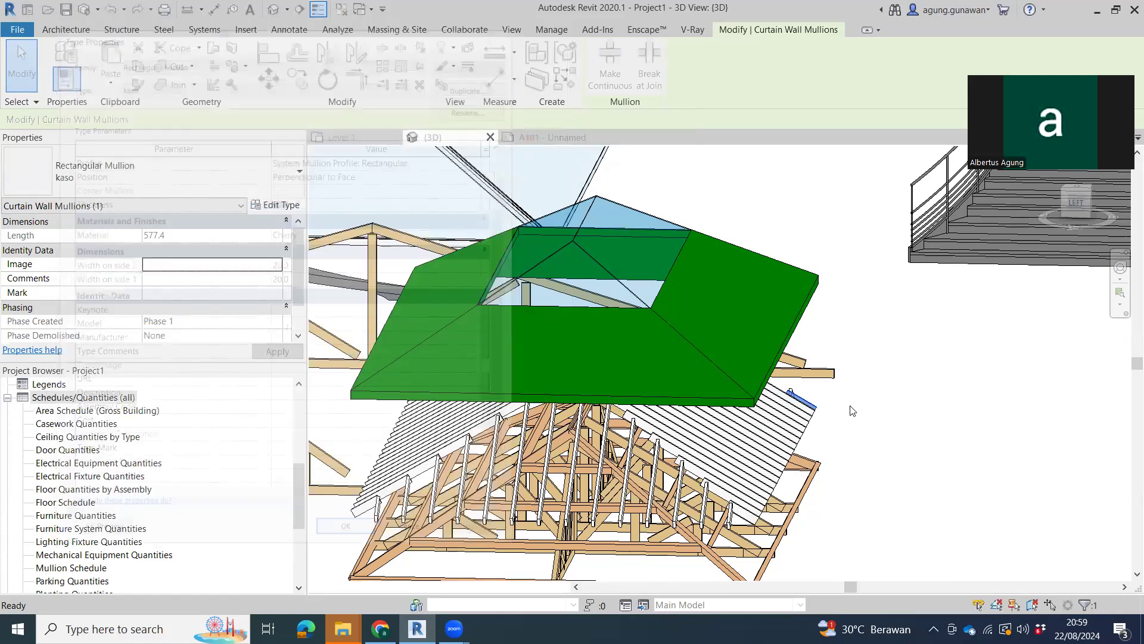
- Set the kaso sloped glazing's Grid 1 and Grid 2 interior mullions to Rectangular Mullion : kaso
{"action": "left_click", "coordinate": [596, 338]}
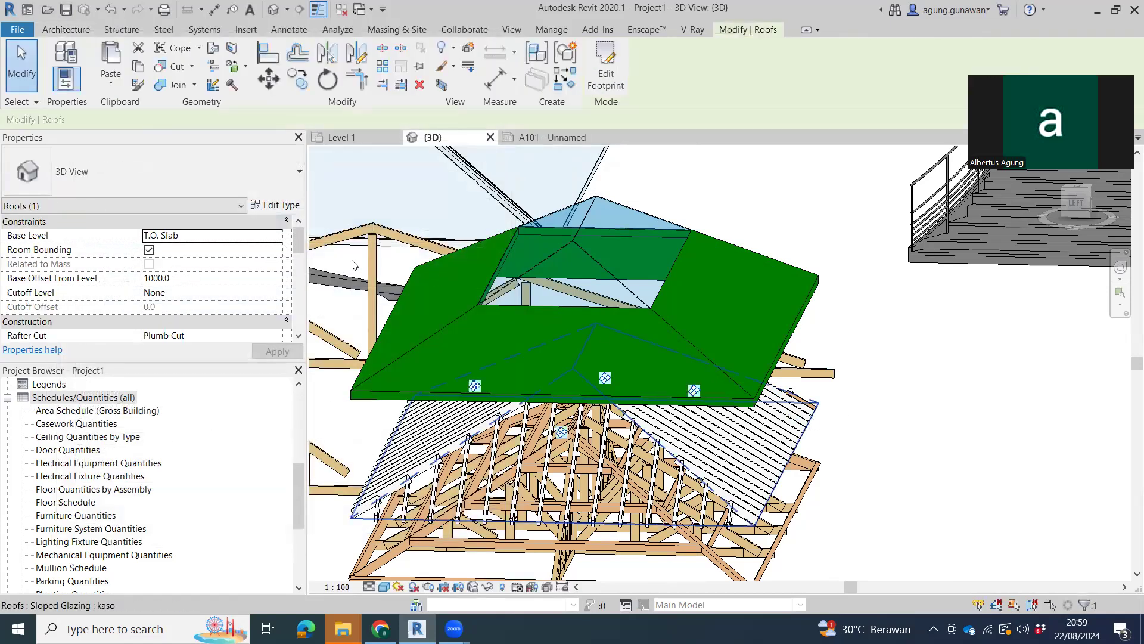
{"action": "left_click", "coordinate": [280, 179]}
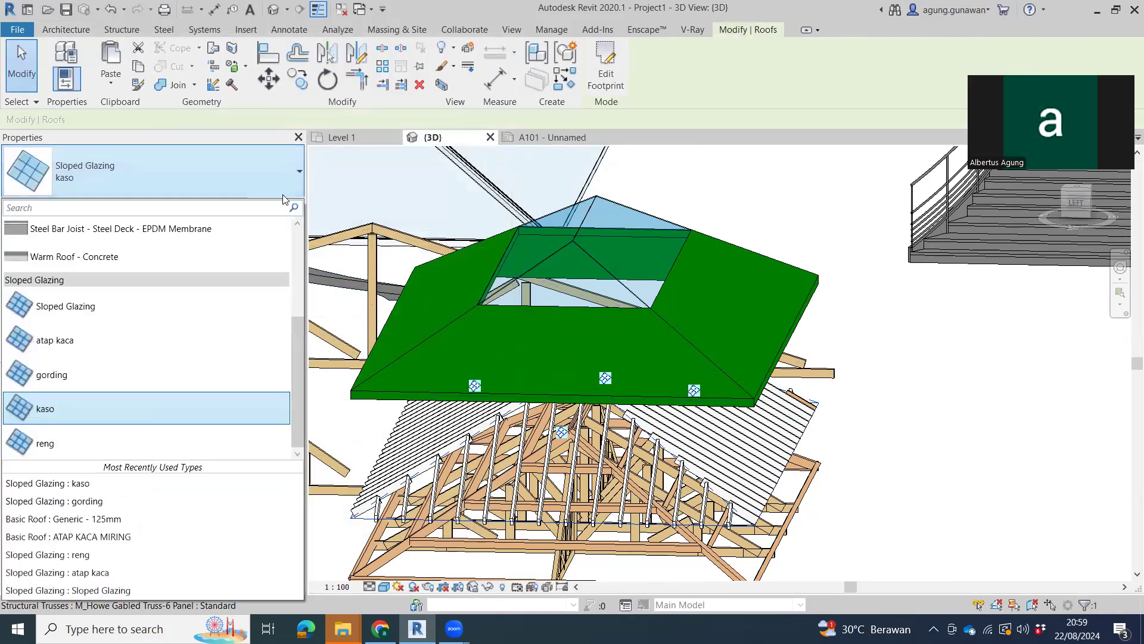
{"action": "left_click", "coordinate": [369, 262]}
{"action": "left_click", "coordinate": [276, 205]}
{"action": "left_click", "coordinate": [480, 343]}
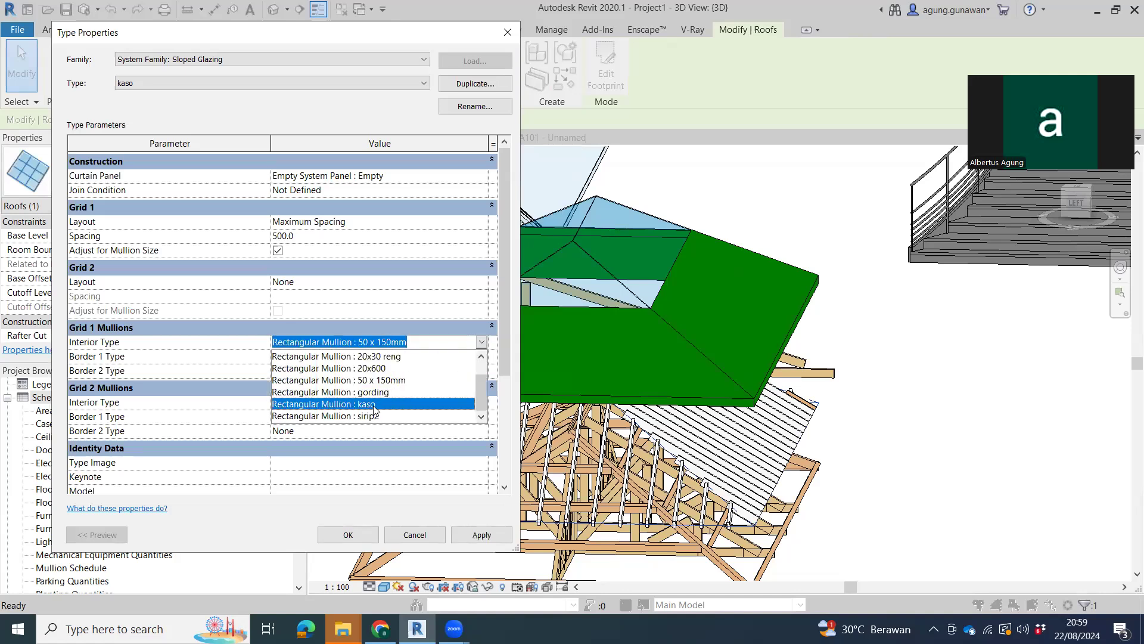
{"action": "left_click", "coordinate": [384, 404]}
{"action": "left_click", "coordinate": [482, 406]}
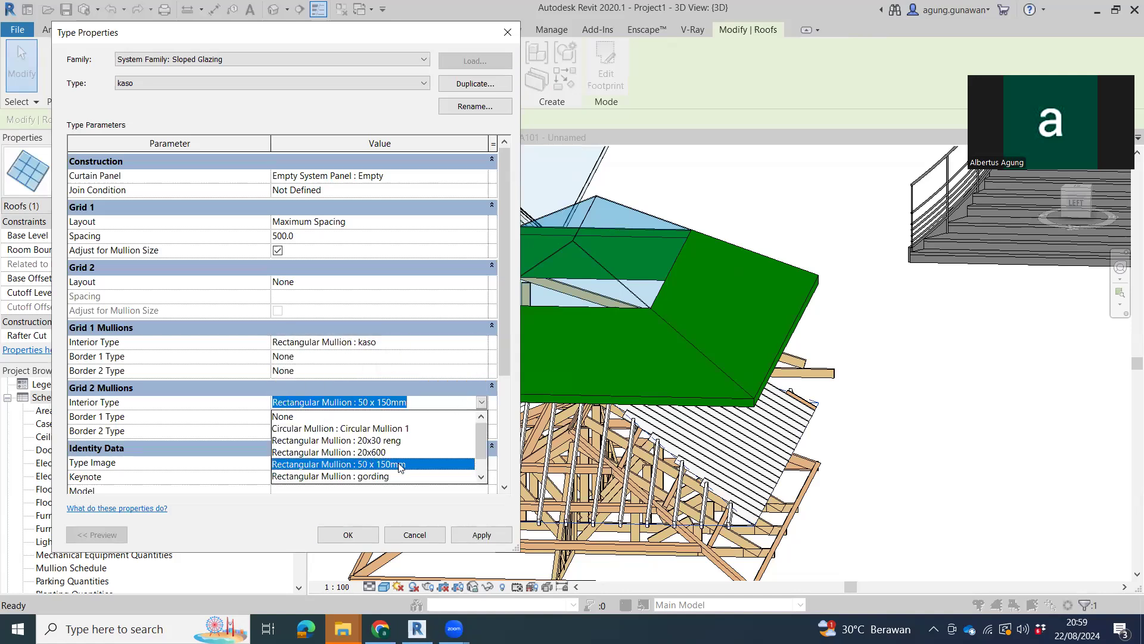
{"action": "scroll", "coordinate": [399, 466], "scroll_direction": "down", "scroll_amount": 1}
{"action": "left_click", "coordinate": [387, 466]}
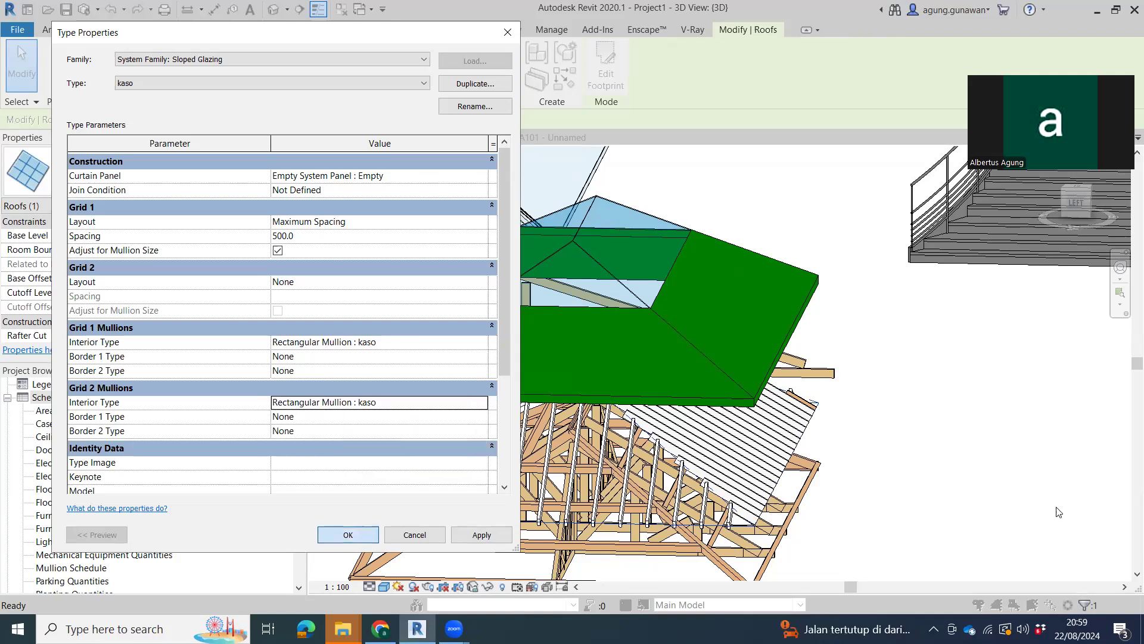
{"action": "key", "text": "Return"}
{"action": "mouse_move", "coordinate": [1072, 492]}
{"action": "middle_mouse_down", "text": "shift"}
{"action": "mouse_move", "coordinate": [931, 396]}
{"action": "mouse_move", "coordinate": [971, 379]}
{"action": "middle_mouse_up", "text": "shift"}
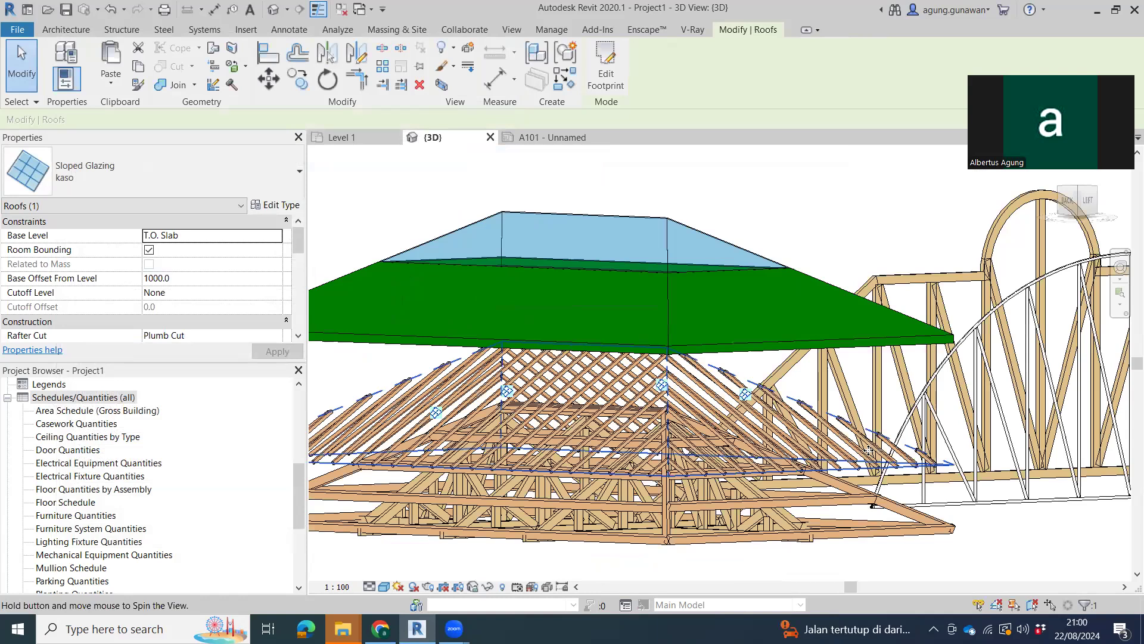
- Lower the kaso rafter roof onto the trusses and inspect the fit
{"action": "middle_click_drag", "start_coordinate": [950, 438], "coordinate": [1061, 311], "text": "shift"}
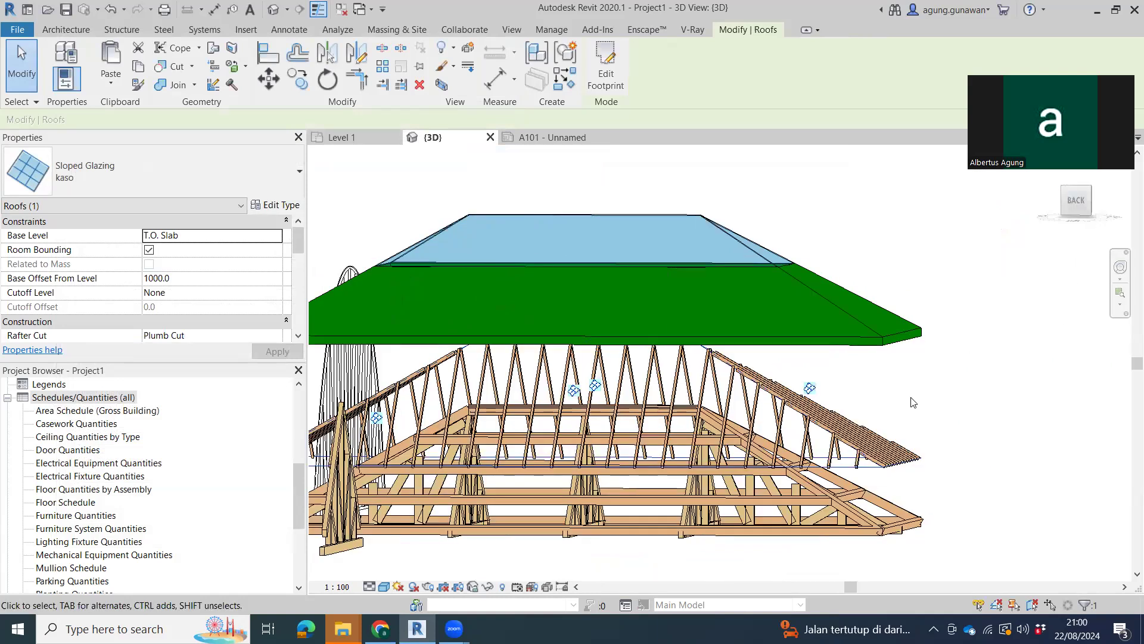
{"action": "scroll", "coordinate": [954, 387], "scroll_direction": "up", "scroll_amount": 2}
{"action": "scroll", "coordinate": [973, 391], "scroll_direction": "up", "scroll_amount": 1}
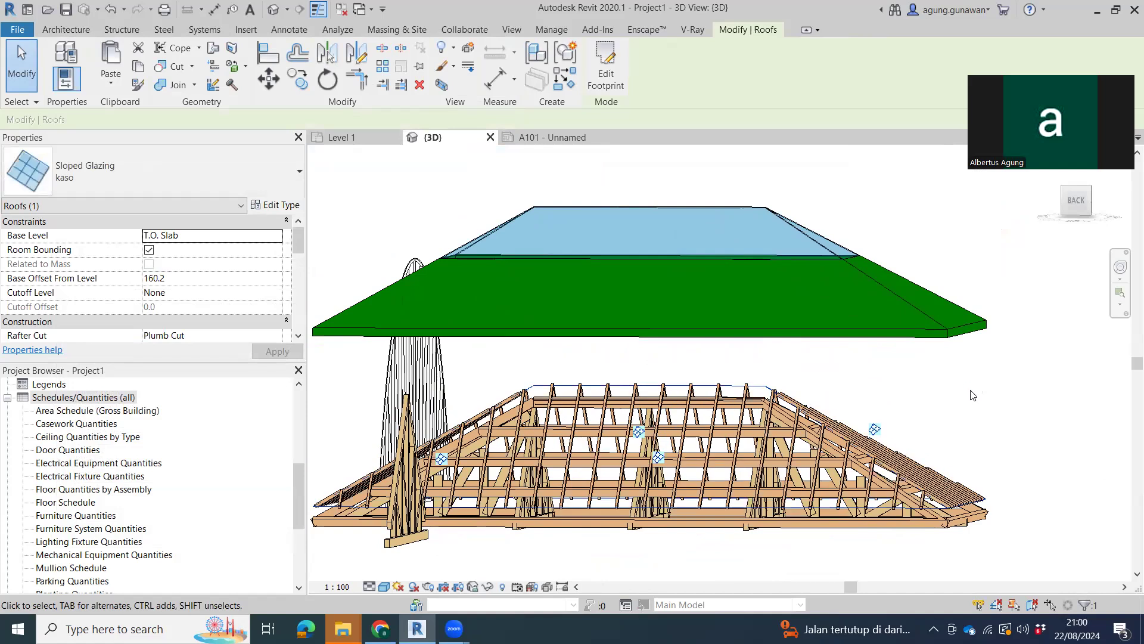
{"action": "scroll", "coordinate": [756, 377], "scroll_direction": "up", "scroll_amount": 4}
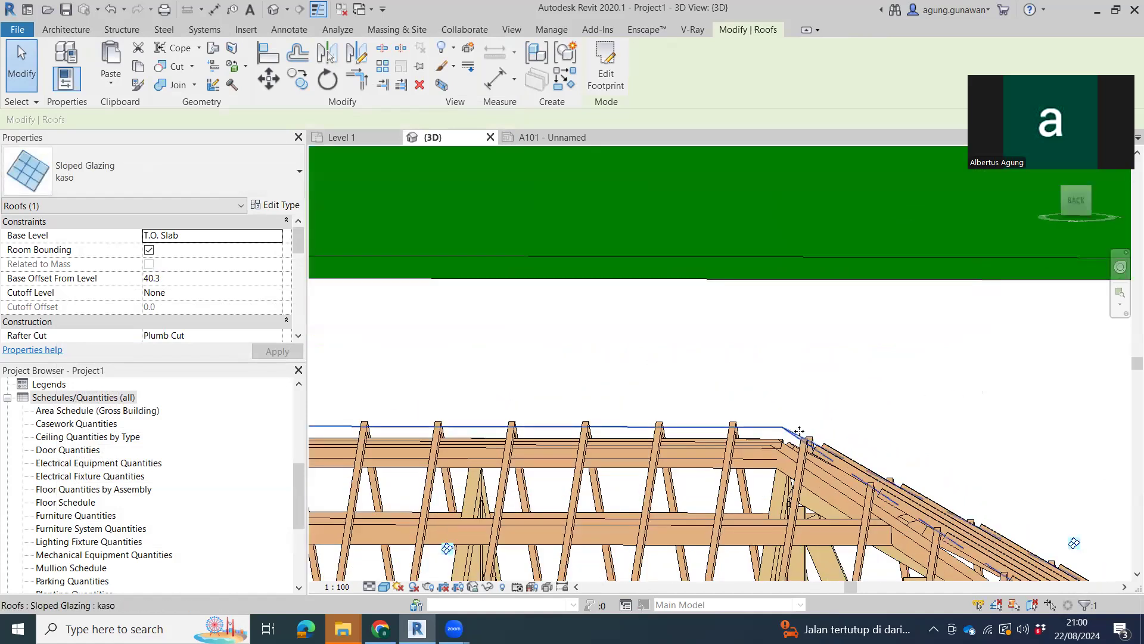
{"action": "middle_click_drag", "start_coordinate": [804, 441], "coordinate": [1058, 396]}
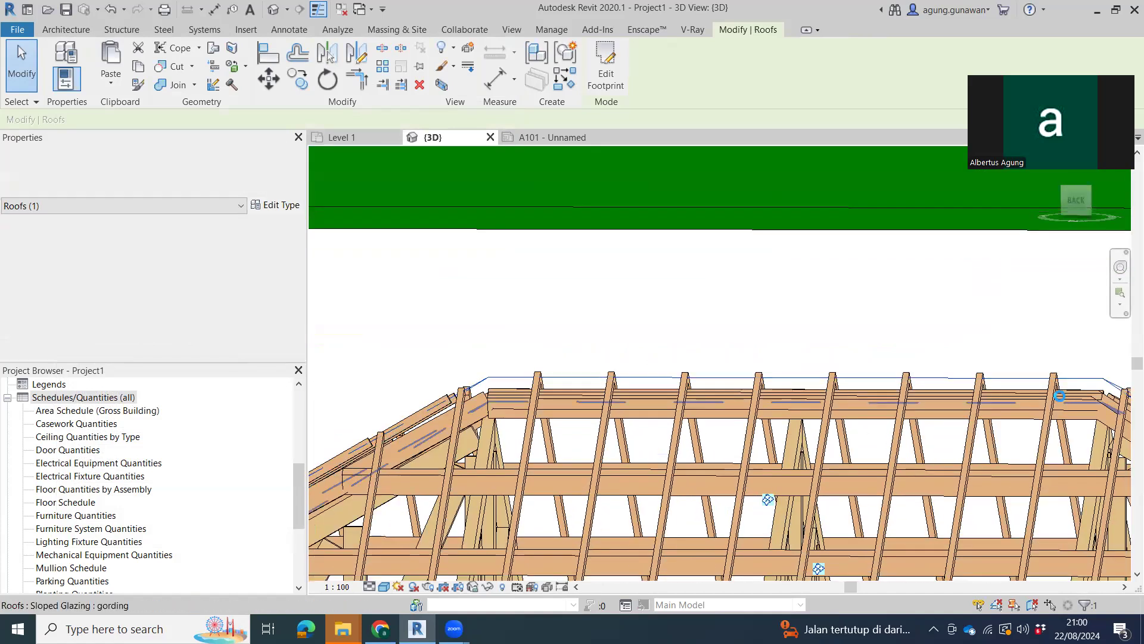
{"action": "mouse_move", "coordinate": [877, 388]}
{"action": "middle_mouse_down", "text": "shift"}
{"action": "mouse_move", "coordinate": [981, 352]}
{"action": "mouse_move", "coordinate": [772, 407]}
{"action": "mouse_move", "coordinate": [837, 308]}
{"action": "mouse_move", "coordinate": [910, 377]}
{"action": "mouse_move", "coordinate": [842, 320]}
{"action": "mouse_move", "coordinate": [930, 348]}
{"action": "mouse_move", "coordinate": [928, 410]}
{"action": "mouse_move", "coordinate": [981, 449]}
{"action": "mouse_move", "coordinate": [431, 301]}
{"action": "middle_mouse_up", "text": "shift"}
{"action": "mouse_move", "coordinate": [408, 341]}
{"action": "middle_mouse_down"}
{"action": "mouse_move", "coordinate": [881, 400]}
{"action": "mouse_move", "coordinate": [489, 346]}
{"action": "middle_mouse_up"}
{"action": "mouse_move", "coordinate": [333, 298]}
{"action": "middle_mouse_down"}
{"action": "mouse_move", "coordinate": [594, 350]}
{"action": "mouse_move", "coordinate": [975, 267]}
{"action": "middle_mouse_up"}
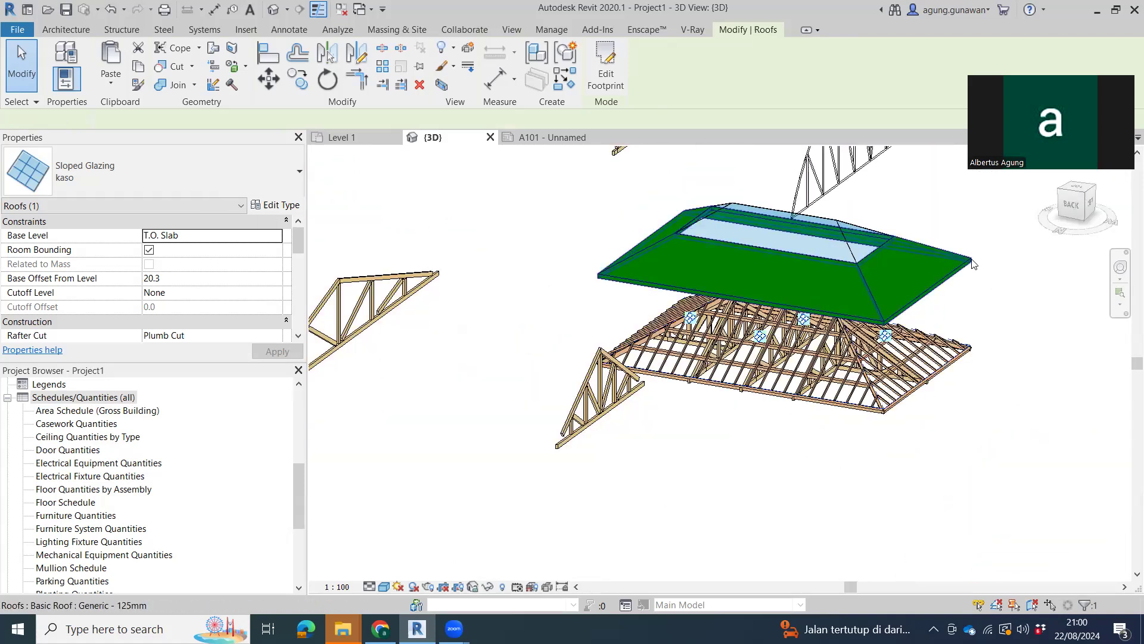
- Select the green hip roof and start copying it from a base point in the back elevation
{"action": "left_click", "coordinate": [967, 265]}
{"action": "left_click", "coordinate": [1070, 213]}
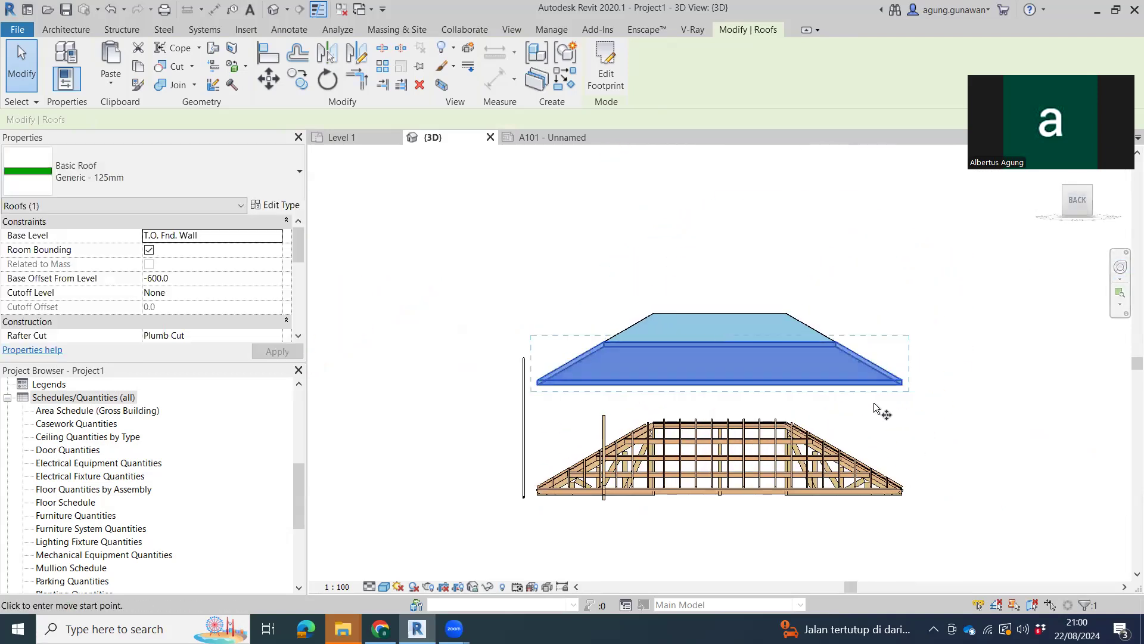
{"action": "key", "text": "c"}
{"action": "left_click", "coordinate": [888, 386]}
- Place the roof copy 1000 lower and delete its inner skylight opening from the footprint
{"action": "left_click", "coordinate": [888, 420]}
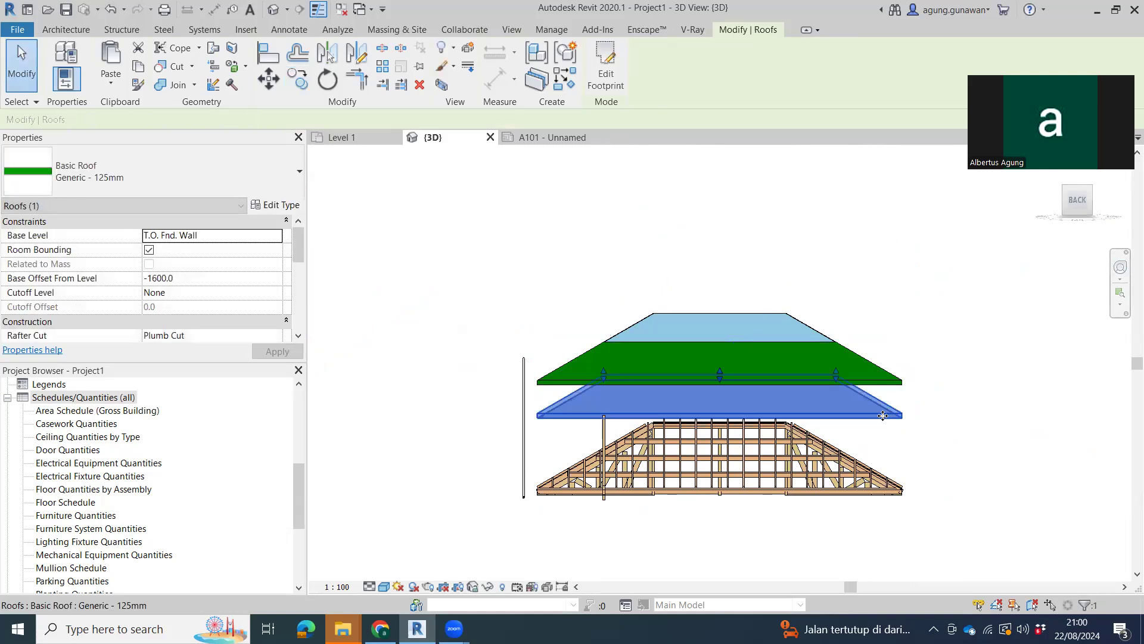
{"action": "double_click", "coordinate": [850, 413]}
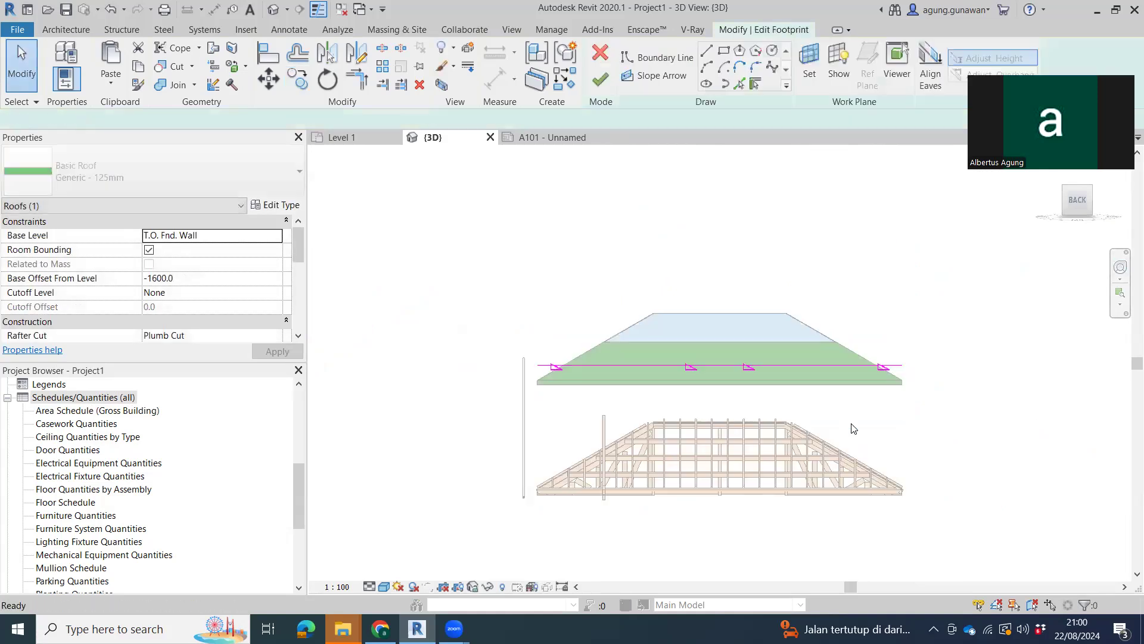
{"action": "mouse_move", "coordinate": [825, 467]}
{"action": "middle_mouse_down", "text": "shift"}
{"action": "mouse_move", "coordinate": [781, 451]}
{"action": "mouse_move", "coordinate": [767, 428]}
{"action": "middle_mouse_up", "text": "shift"}
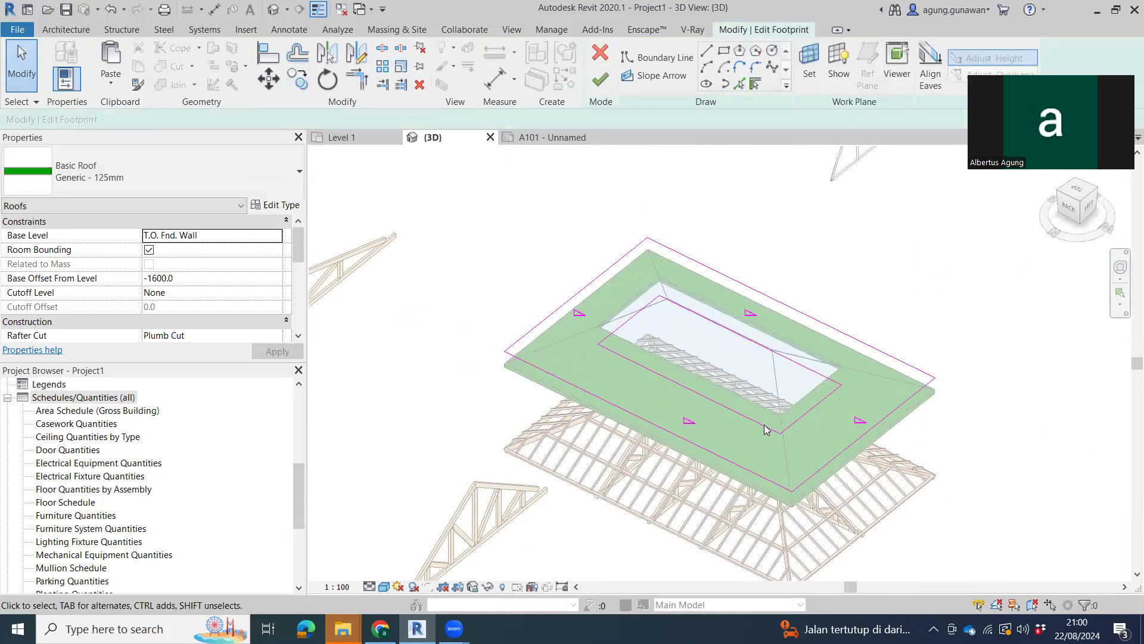
{"action": "key", "text": "Tab"}
{"action": "left_click", "coordinate": [766, 427]}
{"action": "key", "text": "Delete"}
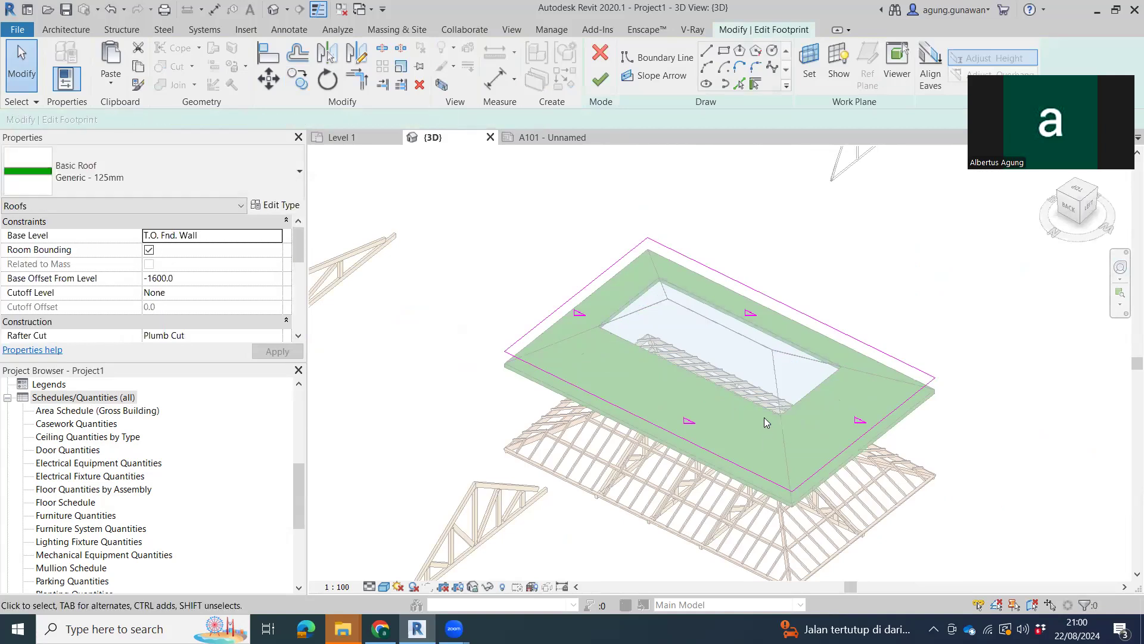
{"action": "left_click", "coordinate": [601, 79]}
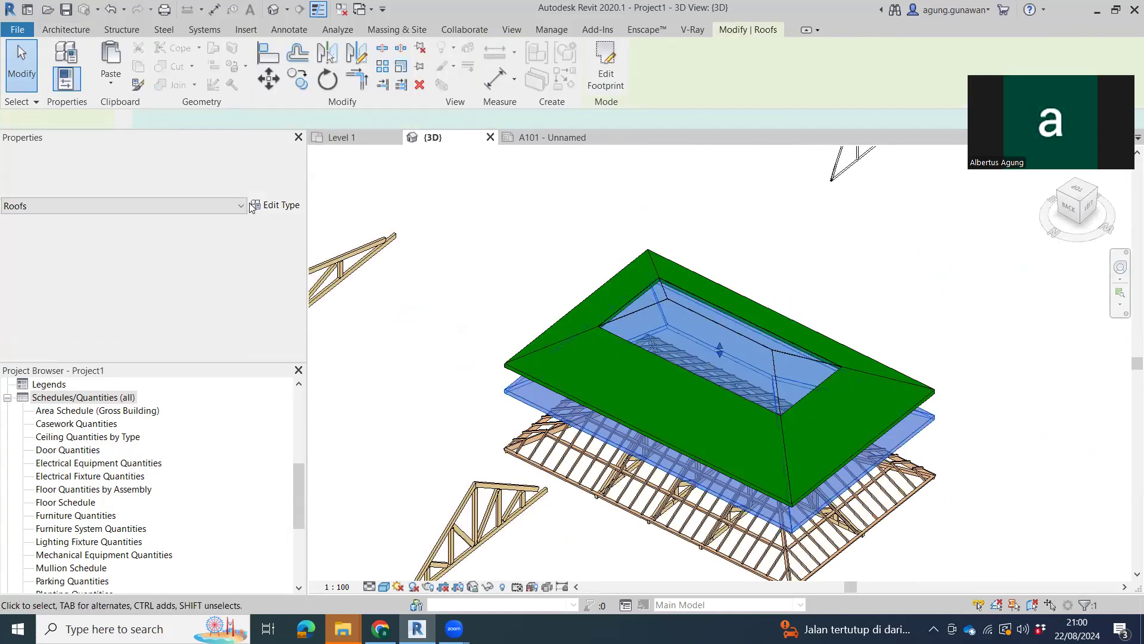
- Switch the copied roof to the Sloped Glazing : reng type
{"action": "left_click", "coordinate": [231, 160]}
{"action": "scroll", "coordinate": [220, 222], "scroll_direction": "down", "scroll_amount": 2}
{"action": "scroll", "coordinate": [219, 238], "scroll_direction": "down", "scroll_amount": 2}
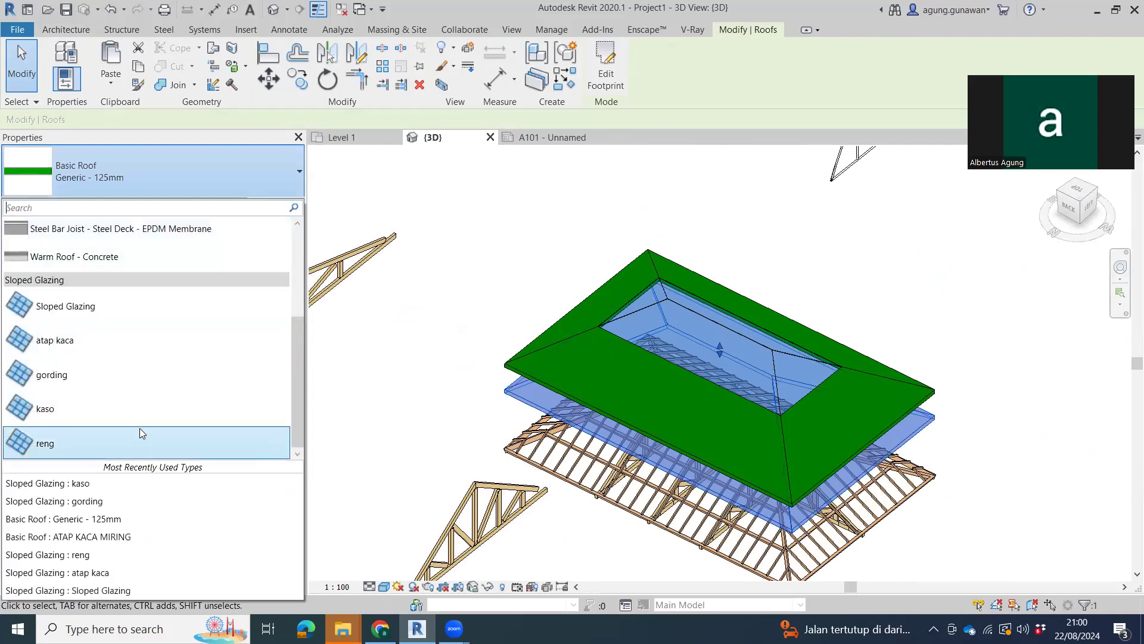
- Drag the reng glazing roof downward toward the trusses in the left elevation
{"action": "left_click", "coordinate": [1091, 208]}
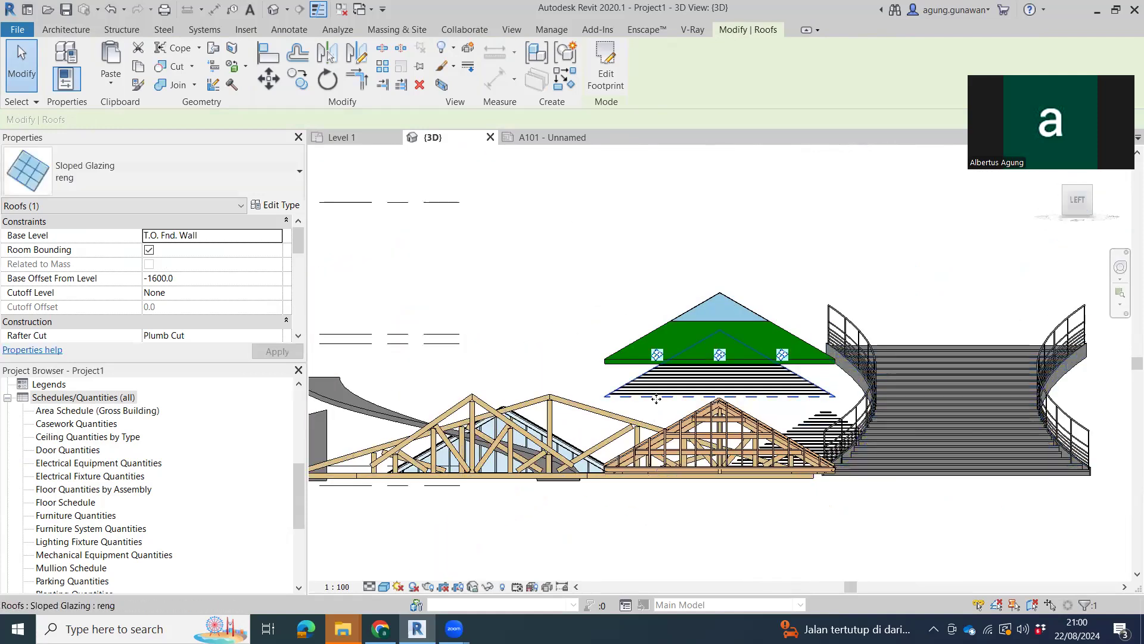
{"action": "left_click_drag", "start_coordinate": [690, 399], "coordinate": [817, 413]}
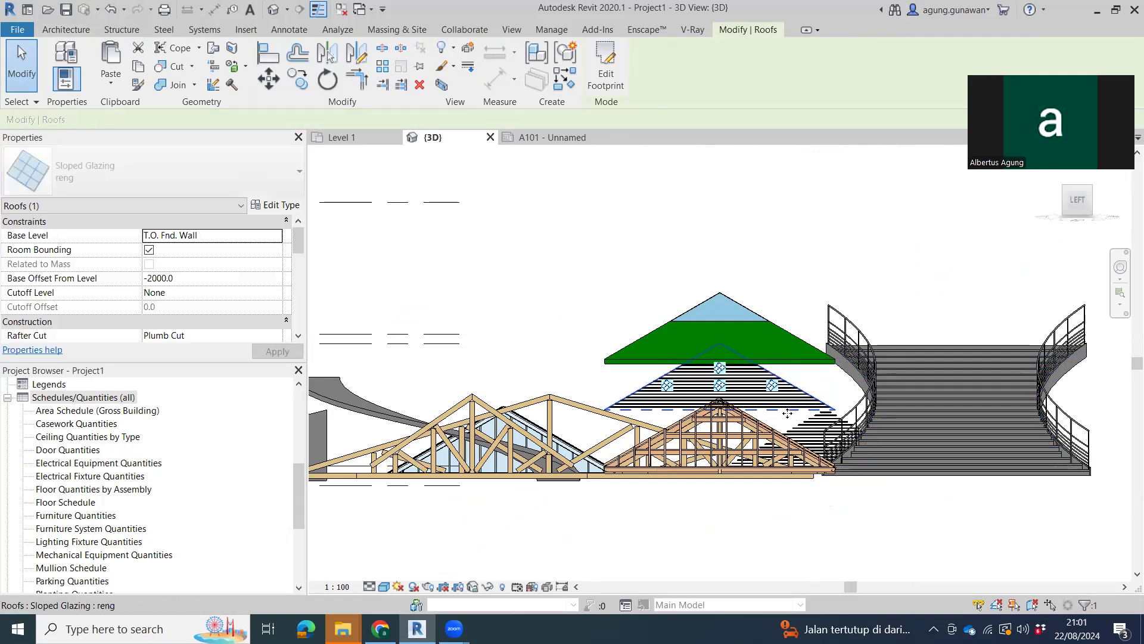
{"action": "scroll", "coordinate": [787, 413], "scroll_direction": "up", "scroll_amount": 5}
{"action": "left_click_drag", "start_coordinate": [789, 411], "coordinate": [791, 408]}
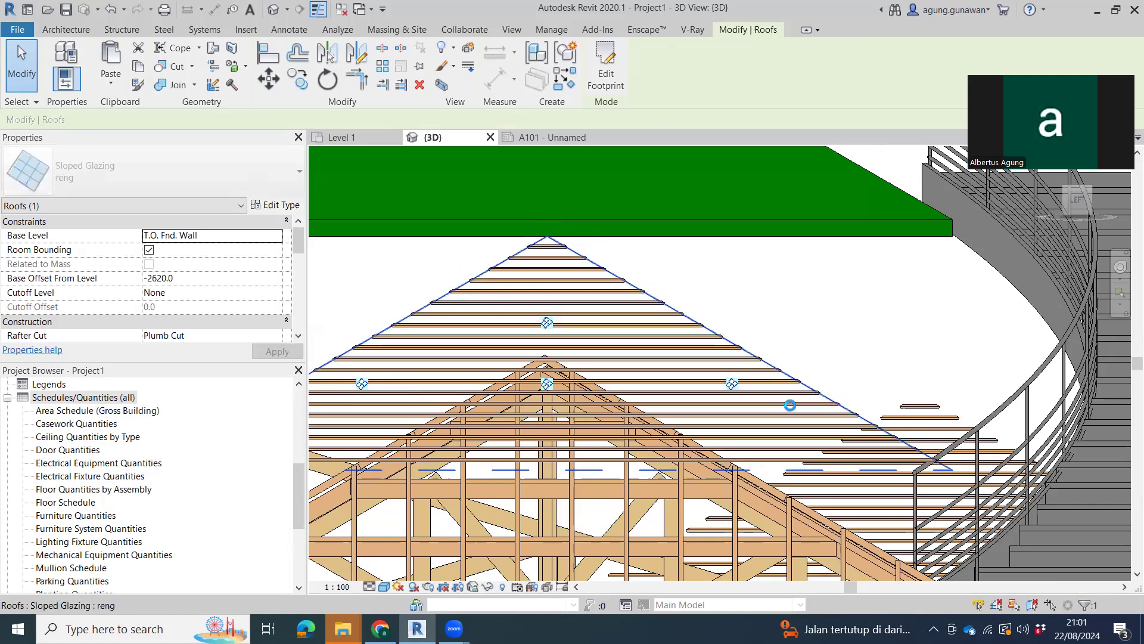
{"action": "left_click_drag", "start_coordinate": [607, 306], "coordinate": [596, 274]}
- Move the reng roof down onto the trusses, reaching a -3587.1 base offset
{"action": "key", "text": "m"}
{"action": "key", "text": "v"}
{"action": "left_click", "coordinate": [608, 254]}
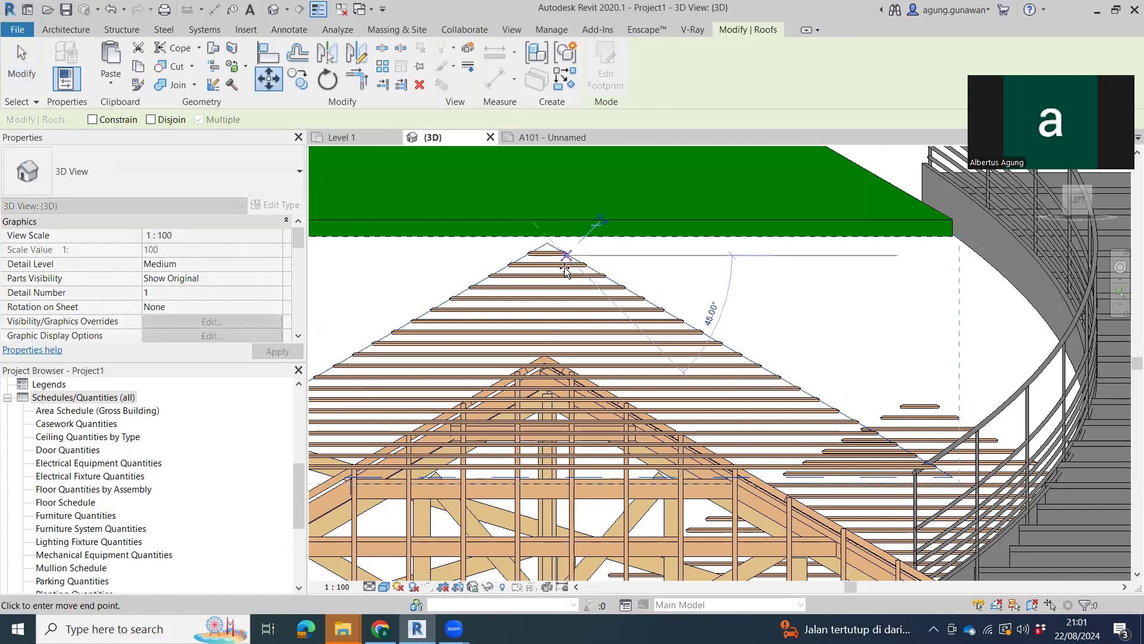
{"action": "scroll", "coordinate": [572, 357], "scroll_direction": "up", "scroll_amount": 1}
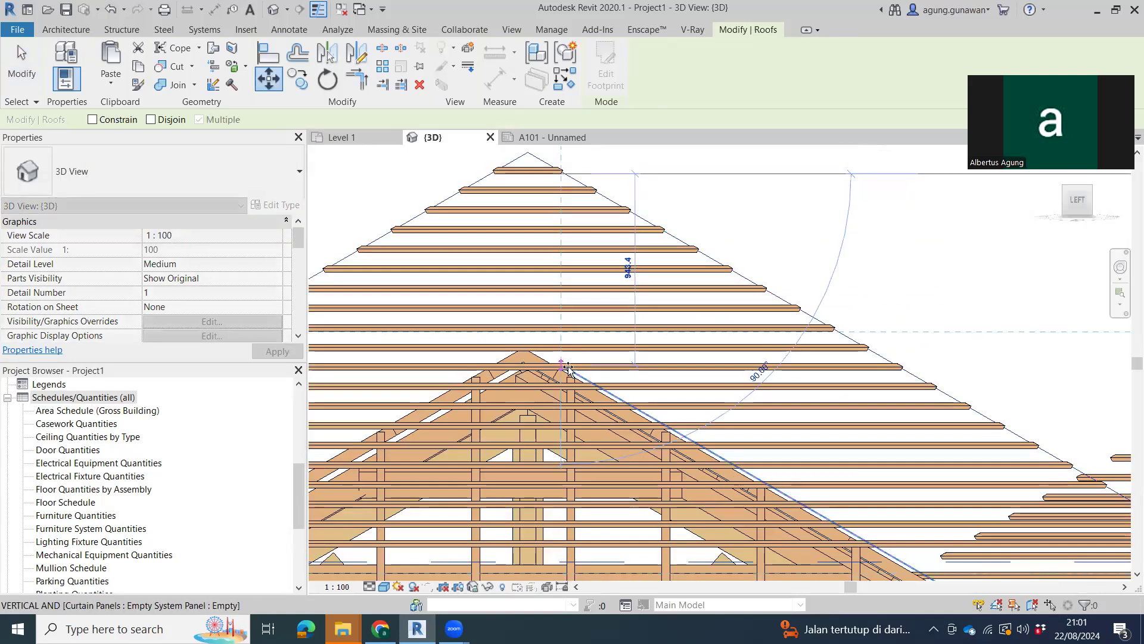
{"action": "scroll", "coordinate": [566, 359], "scroll_direction": "up", "scroll_amount": 1}
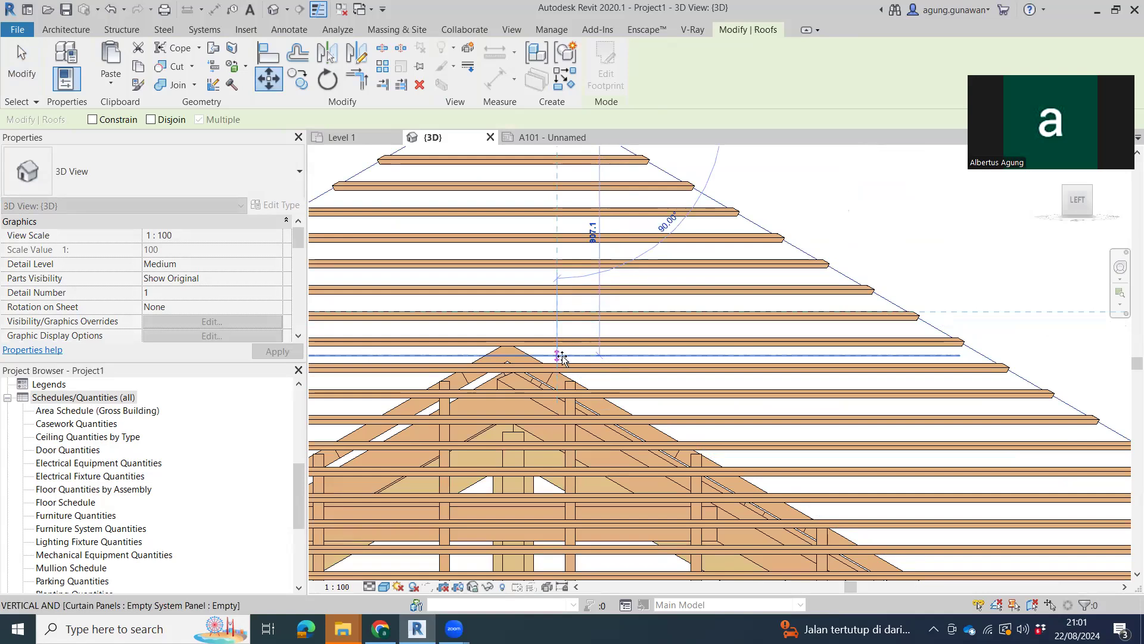
{"action": "left_click", "coordinate": [561, 358]}
{"action": "scroll", "coordinate": [579, 362], "scroll_direction": "down", "scroll_amount": 2}
{"action": "mouse_move", "coordinate": [614, 365]}
{"action": "middle_mouse_down", "text": "shift"}
{"action": "mouse_move", "coordinate": [761, 378]}
{"action": "mouse_move", "coordinate": [806, 420]}
{"action": "mouse_move", "coordinate": [811, 373]}
{"action": "mouse_move", "coordinate": [791, 392]}
{"action": "mouse_move", "coordinate": [684, 409]}
{"action": "middle_mouse_up", "text": "shift"}
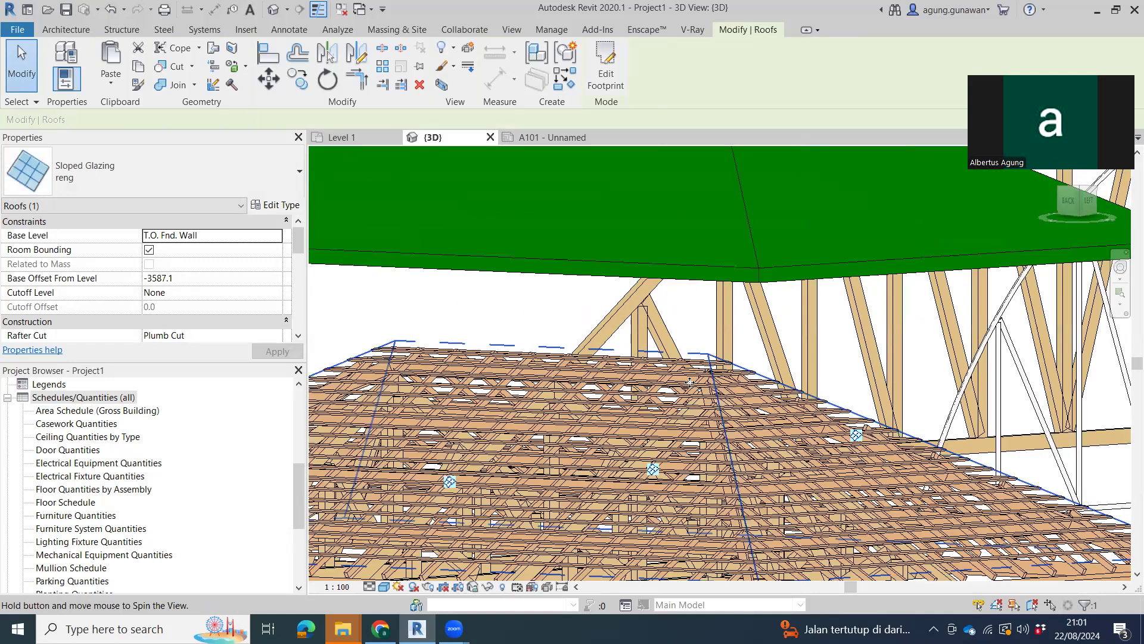
- Nudge the reng roof with the arrow keys until its base offset is -3617.1
{"action": "scroll", "coordinate": [690, 382], "scroll_direction": "up", "scroll_amount": 3}
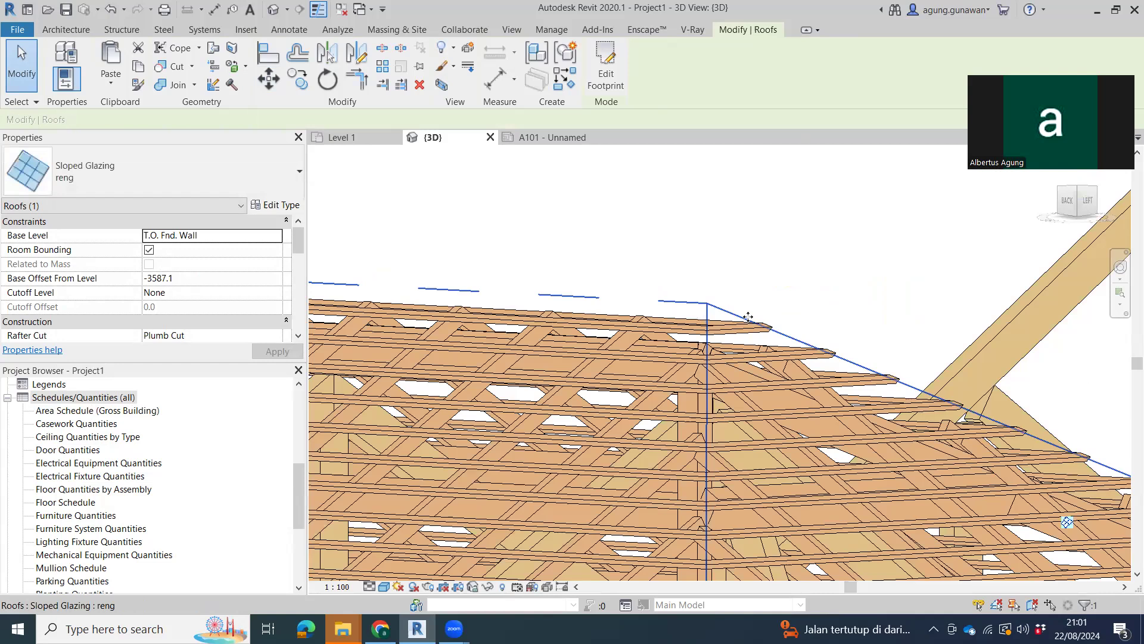
{"action": "scroll", "coordinate": [810, 321], "scroll_direction": "down", "scroll_amount": 2}
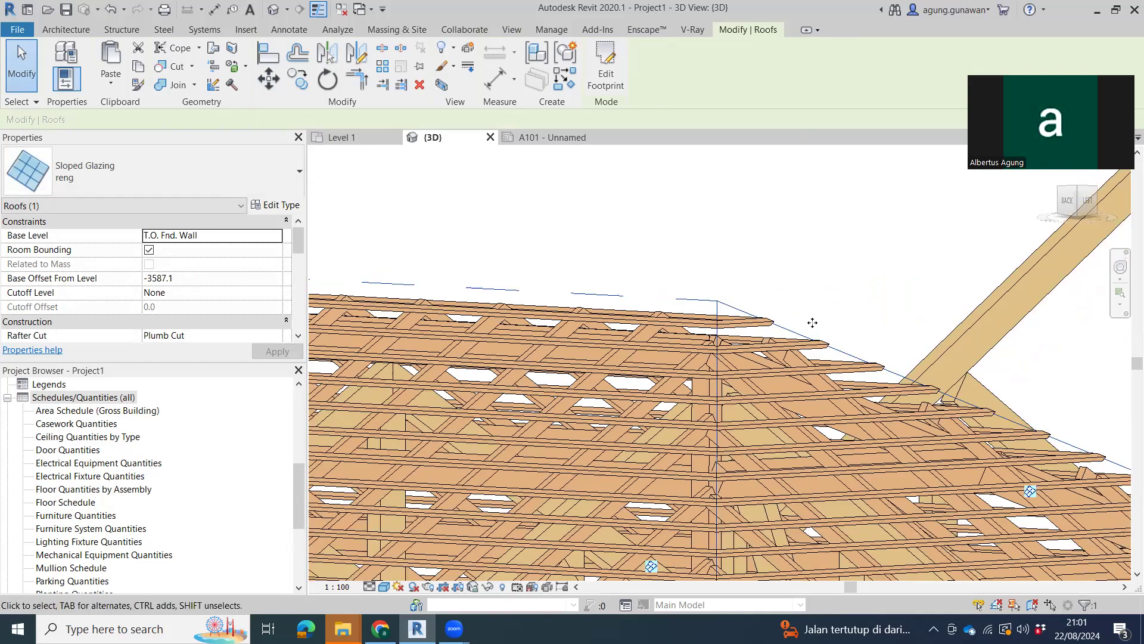
{"action": "scroll", "coordinate": [813, 320], "scroll_direction": "down", "scroll_amount": 2}
{"action": "mouse_move", "coordinate": [827, 448]}
{"action": "middle_mouse_down", "text": "shift"}
{"action": "mouse_move", "coordinate": [921, 498]}
{"action": "mouse_move", "coordinate": [944, 470]}
{"action": "mouse_move", "coordinate": [956, 417]}
{"action": "mouse_move", "coordinate": [1007, 367]}
{"action": "mouse_move", "coordinate": [979, 367]}
{"action": "middle_mouse_up", "text": "shift"}
{"action": "key", "text": "Down"}
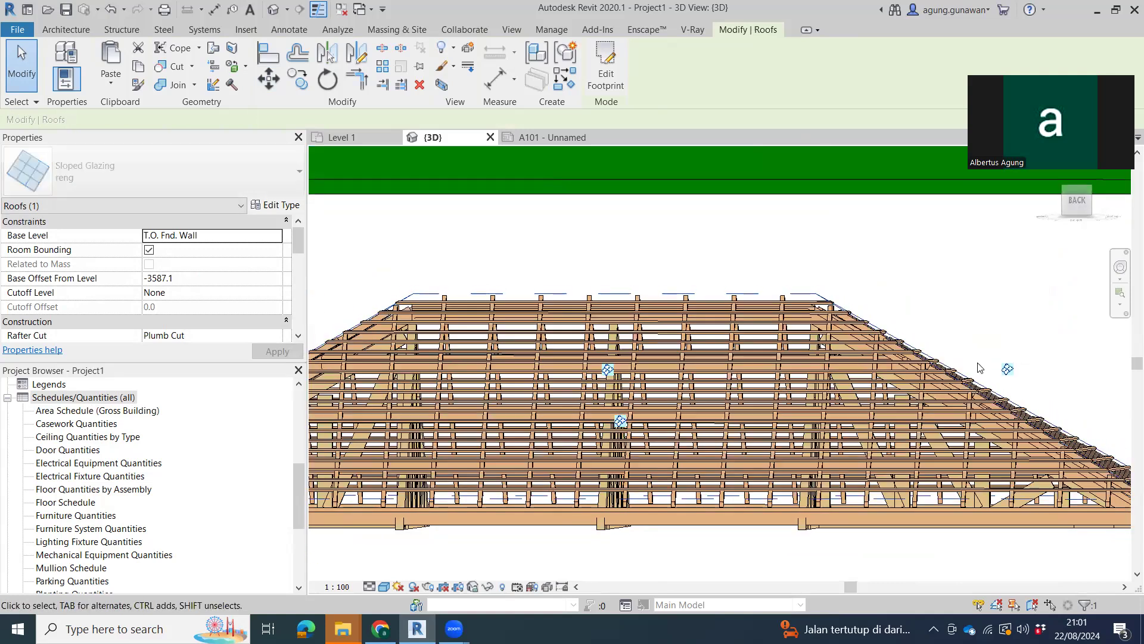
{"action": "key", "text": "Down"}
{"action": "middle_click_drag", "start_coordinate": [944, 365], "coordinate": [870, 368], "text": "shift"}
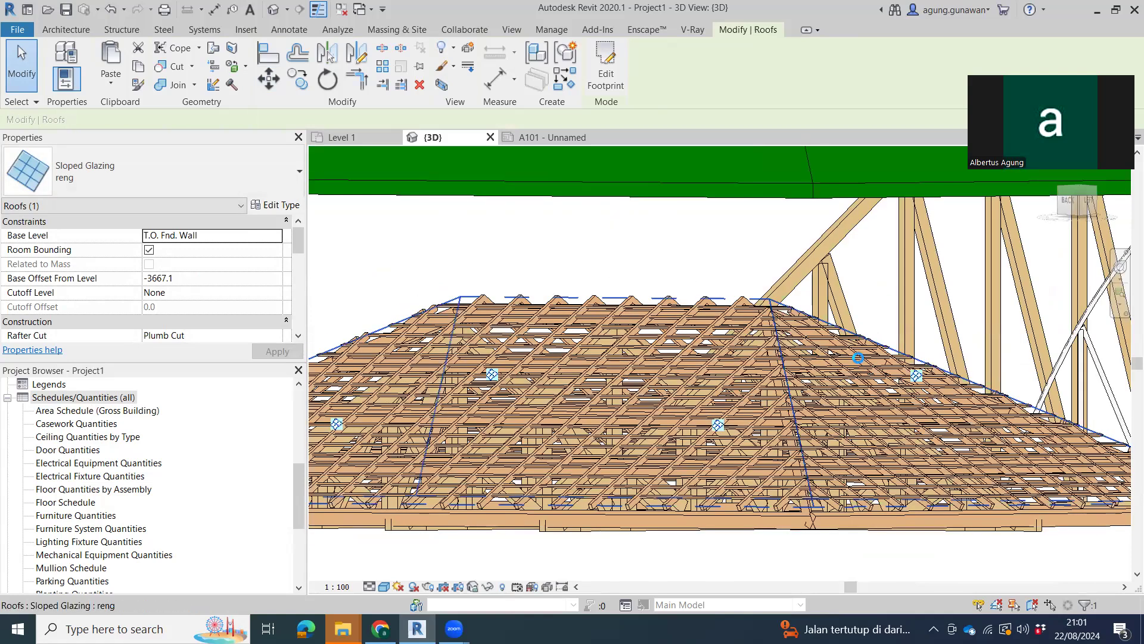
{"action": "key", "text": "Up"}
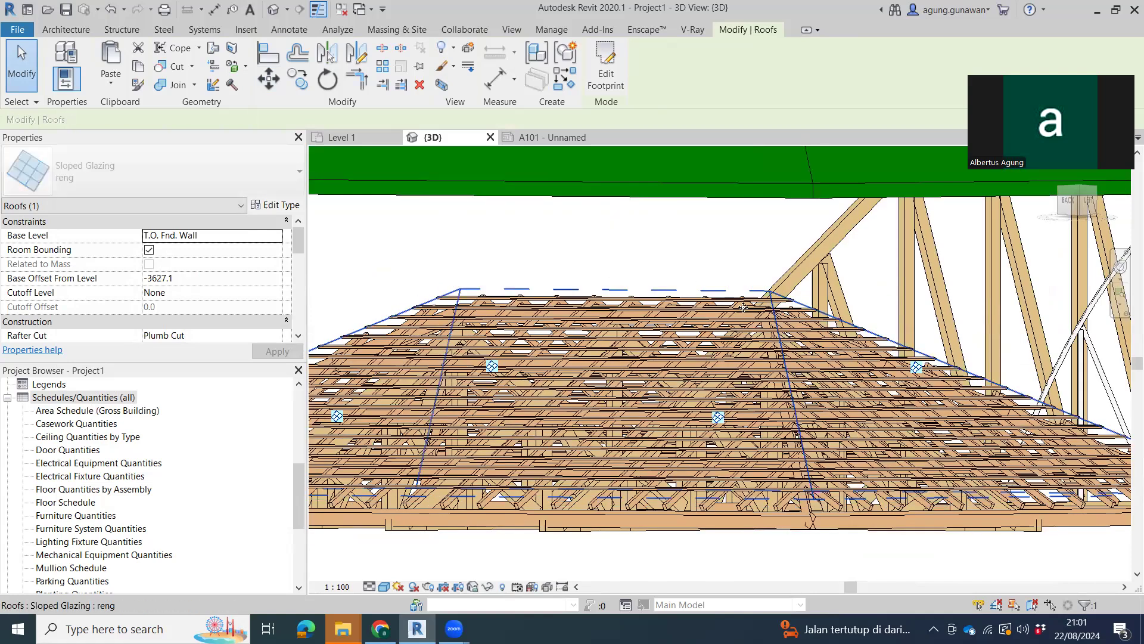
{"action": "scroll", "coordinate": [743, 307], "scroll_direction": "up", "scroll_amount": 3}
{"action": "key", "text": "Up"}
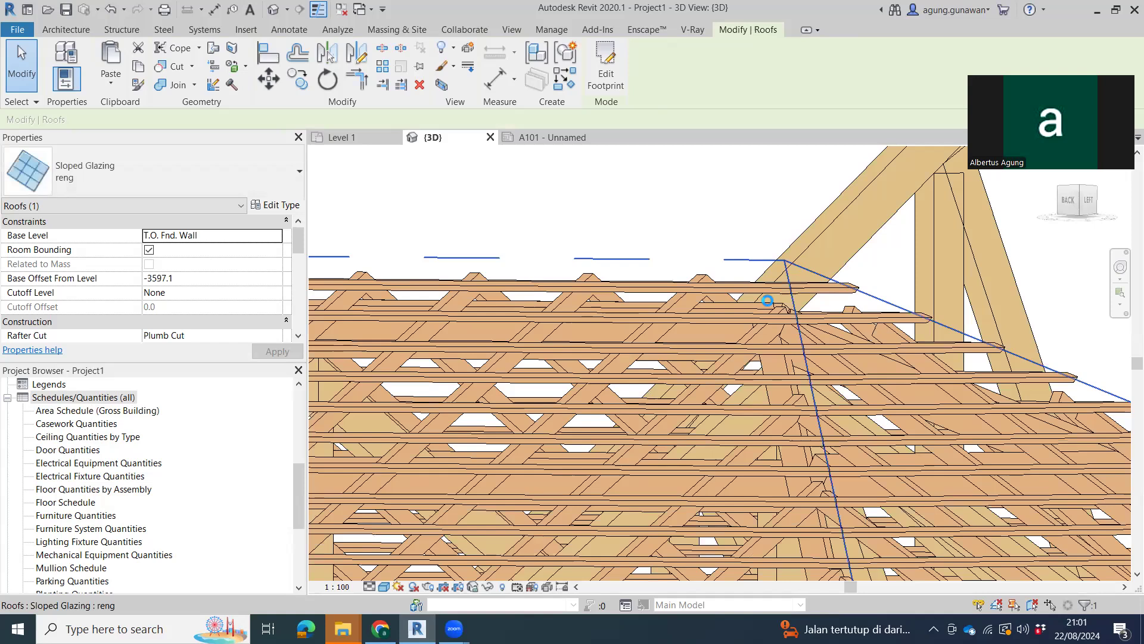
{"action": "key", "text": "Down"}
{"action": "key", "text": "Down"}
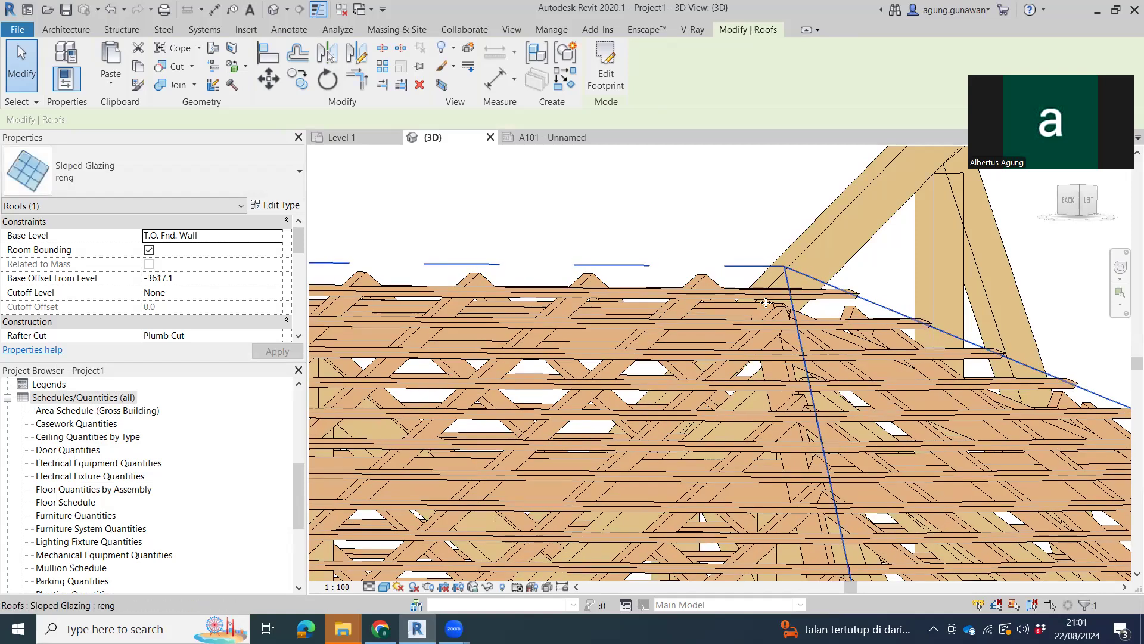
- Deselect the roof and orbit to review the battens seated on the rafters
{"action": "scroll", "coordinate": [850, 329], "scroll_direction": "down", "scroll_amount": 2}
{"action": "scroll", "coordinate": [769, 376], "scroll_direction": "down", "scroll_amount": 2}
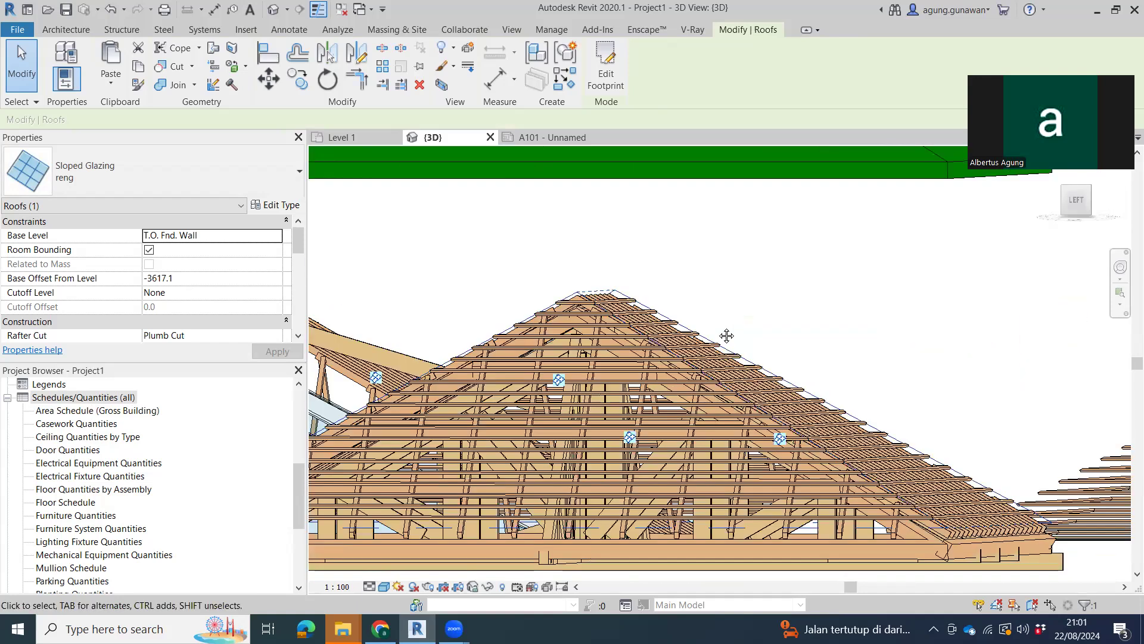
{"action": "key", "text": "Escape"}
{"action": "scroll", "coordinate": [726, 336], "scroll_direction": "down", "scroll_amount": 3}
{"action": "mouse_move", "coordinate": [726, 336]}
{"action": "middle_mouse_down", "text": "shift"}
{"action": "mouse_move", "coordinate": [963, 378]}
{"action": "mouse_move", "coordinate": [924, 437]}
{"action": "middle_mouse_up", "text": "shift"}
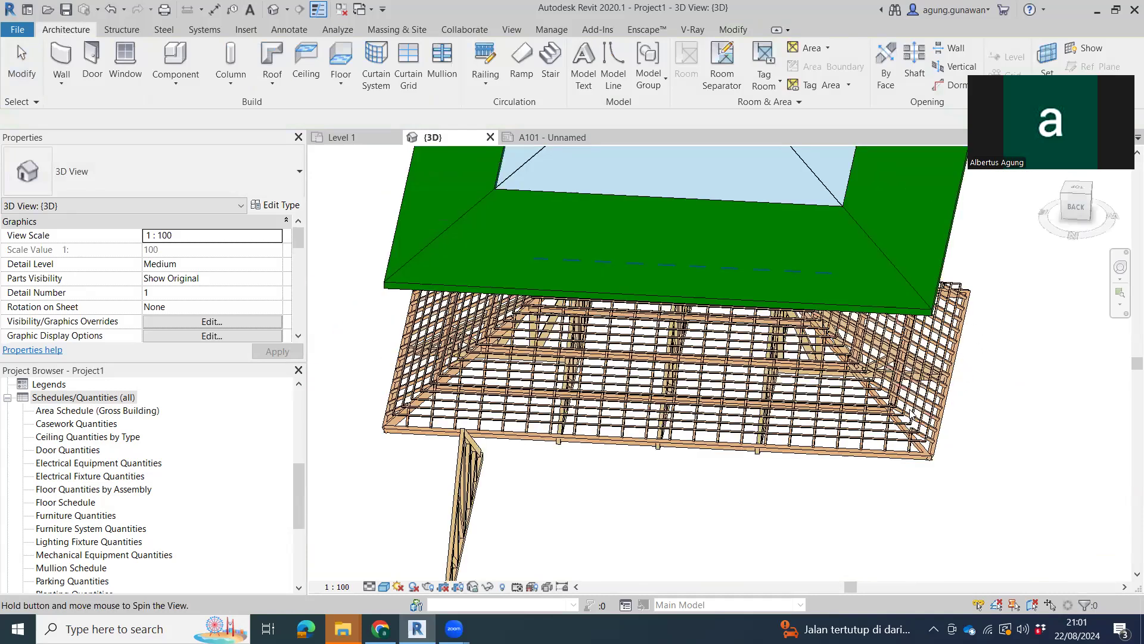
{"action": "middle_click_drag", "start_coordinate": [429, 369], "coordinate": [333, 251], "text": "shift"}
- Save the project to Documents as '240822 Les Revit Curtain Wall Kuda2 Atap'
{"action": "left_click", "coordinate": [66, 10]}
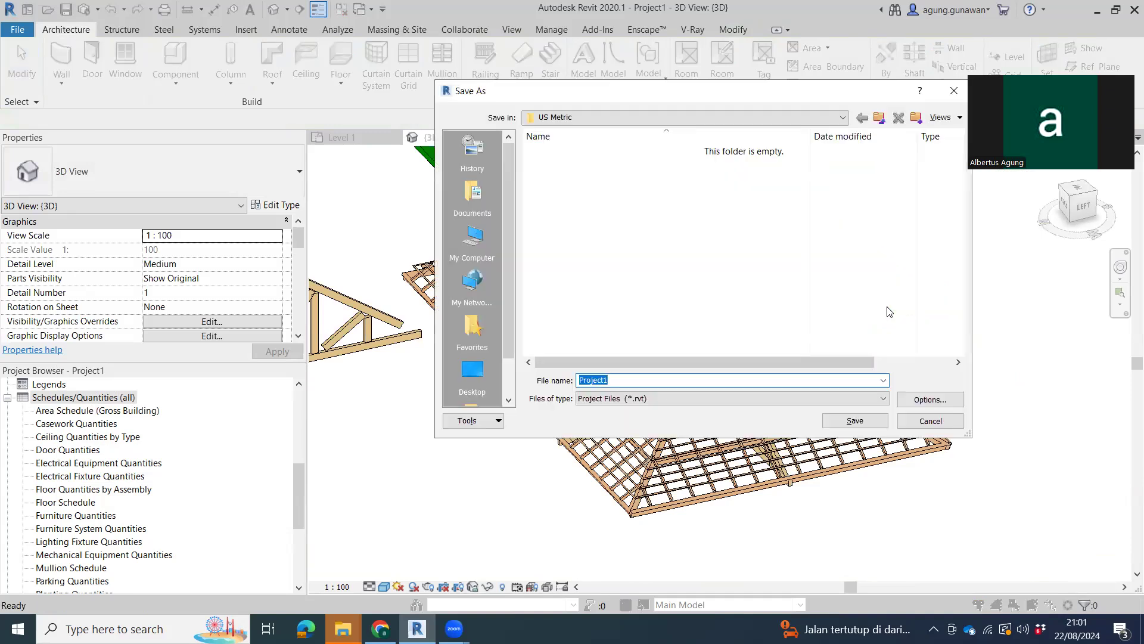
{"action": "type", "text": "24"}
{"action": "type", "text": "Le"}
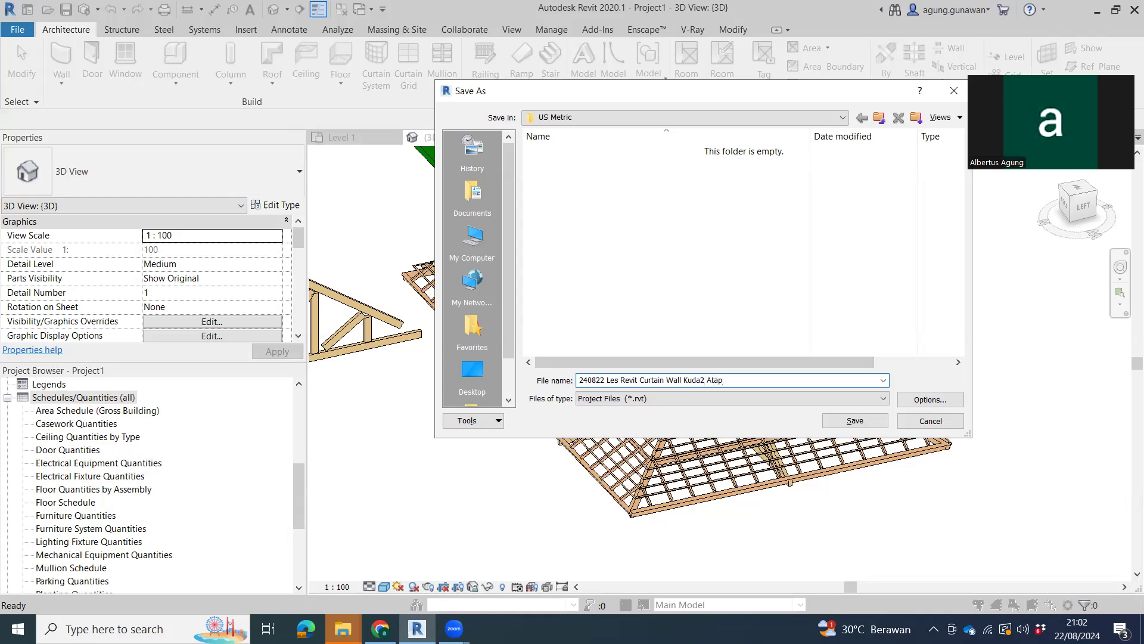
{"action": "left_click", "coordinate": [472, 192]}
{"action": "left_click", "coordinate": [855, 420]}
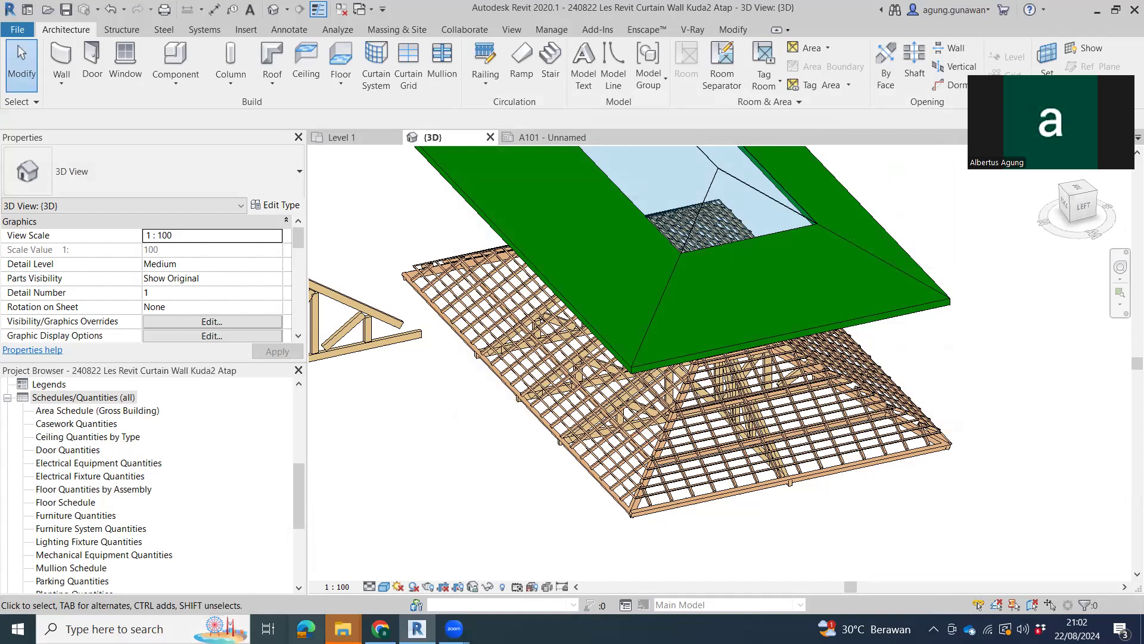
{"action": "mouse_move", "coordinate": [342, 628]}
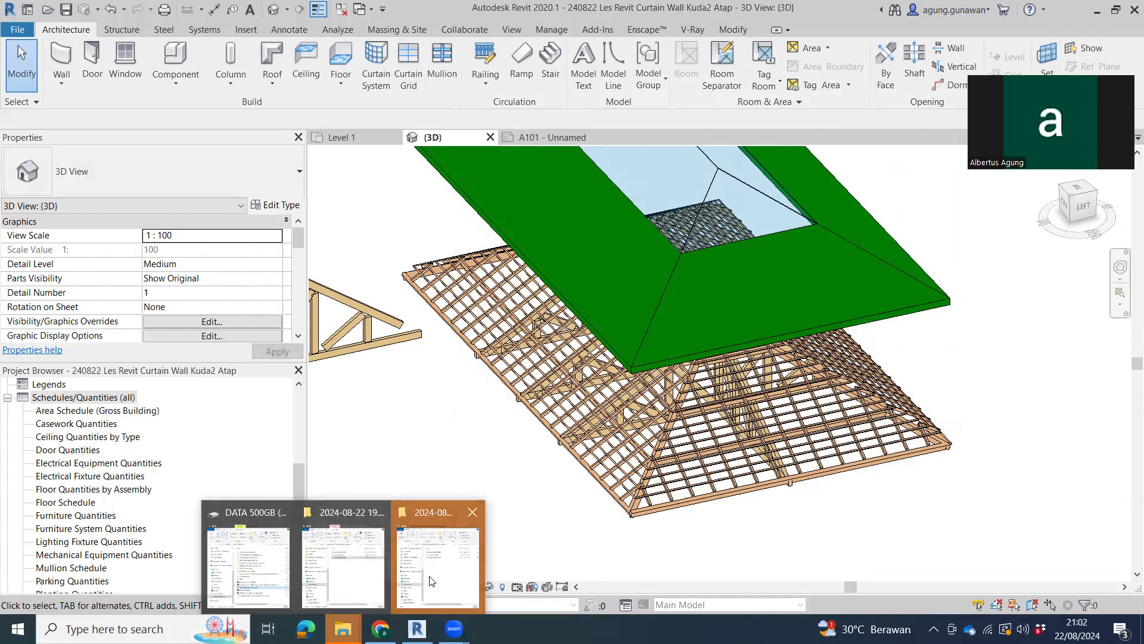
- Find the saved '240822 Les Revit Curtain Wall Kuda2 Atap' file in File Explorer's Documents folder
{"action": "left_click", "coordinate": [425, 581]}
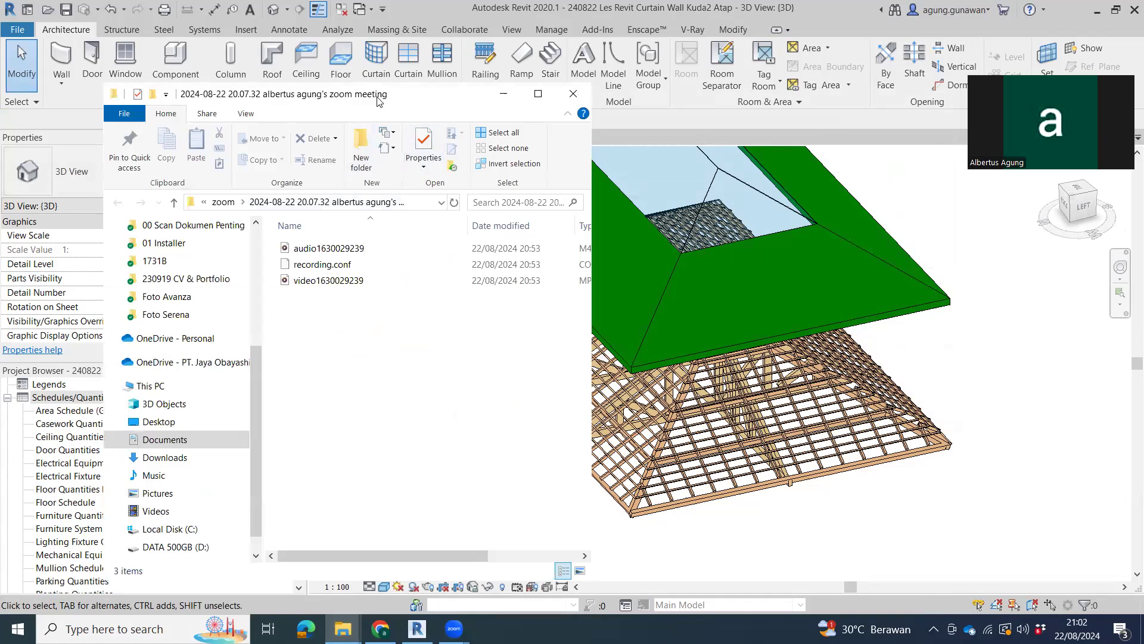
{"action": "scroll", "coordinate": [189, 272], "scroll_direction": "up", "scroll_amount": 1}
{"action": "scroll", "coordinate": [192, 265], "scroll_direction": "up", "scroll_amount": 3}
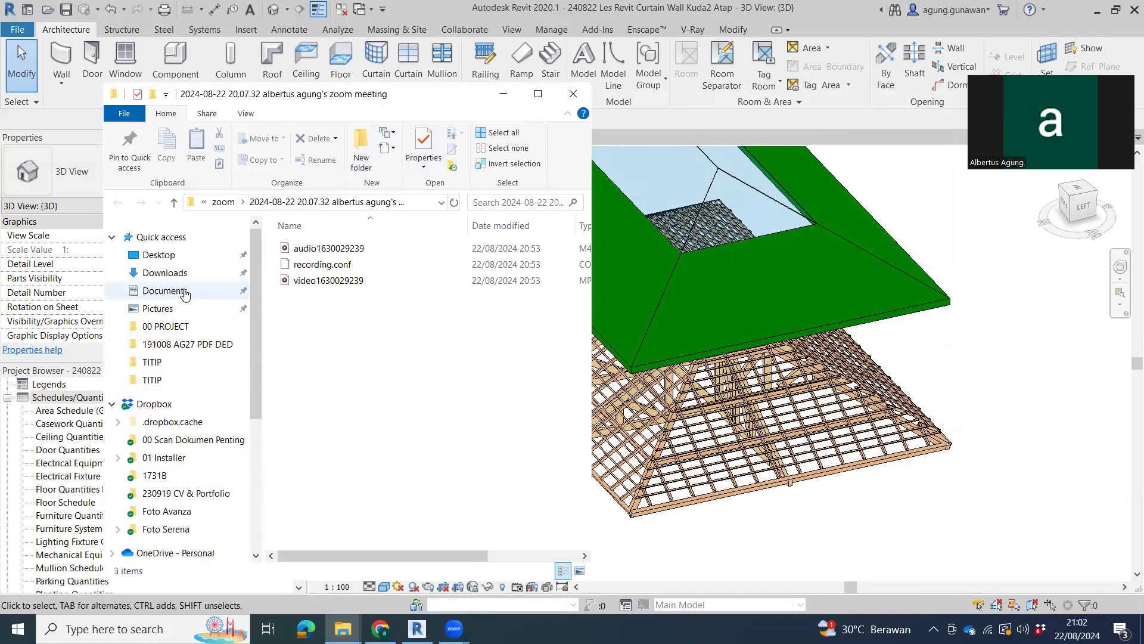
{"action": "left_click", "coordinate": [166, 290]}
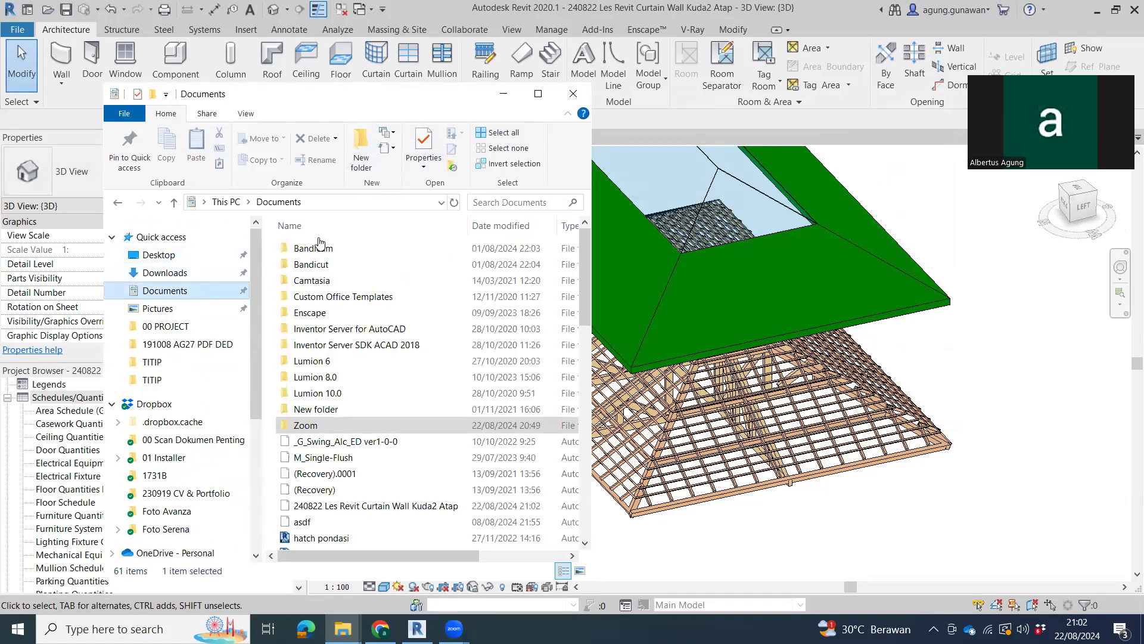
{"action": "scroll", "coordinate": [367, 438], "scroll_direction": "down", "scroll_amount": 2}
{"action": "scroll", "coordinate": [365, 436], "scroll_direction": "down", "scroll_amount": 1}
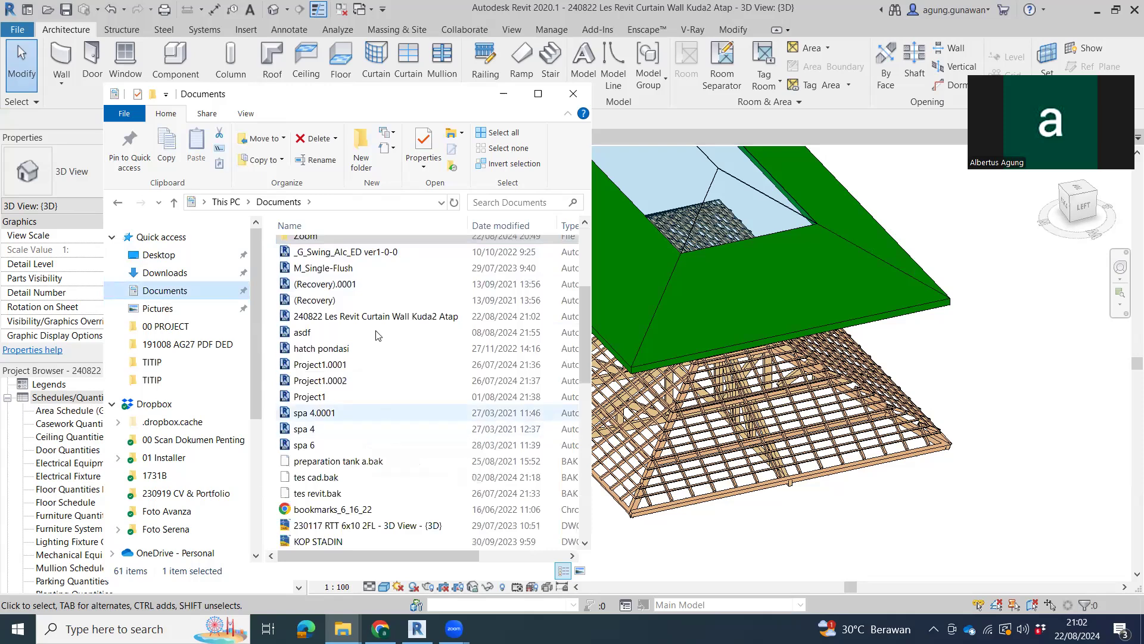
{"action": "left_click", "coordinate": [384, 317]}
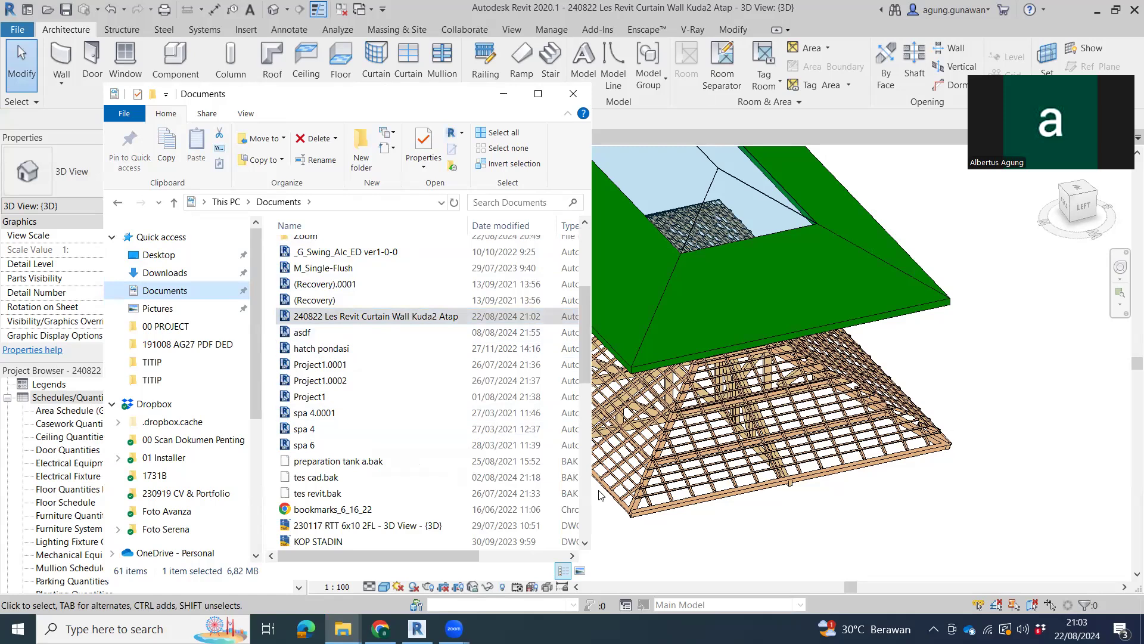
- Save the Revit project once more and close it
{"action": "left_click", "coordinate": [840, 9]}
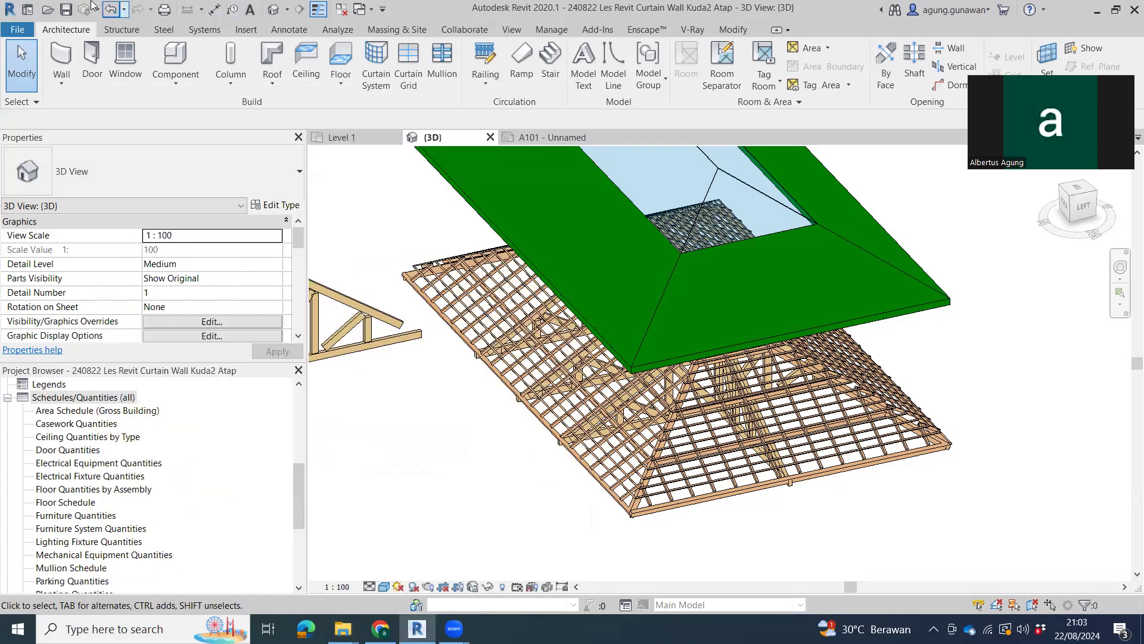
{"action": "left_click", "coordinate": [66, 9]}
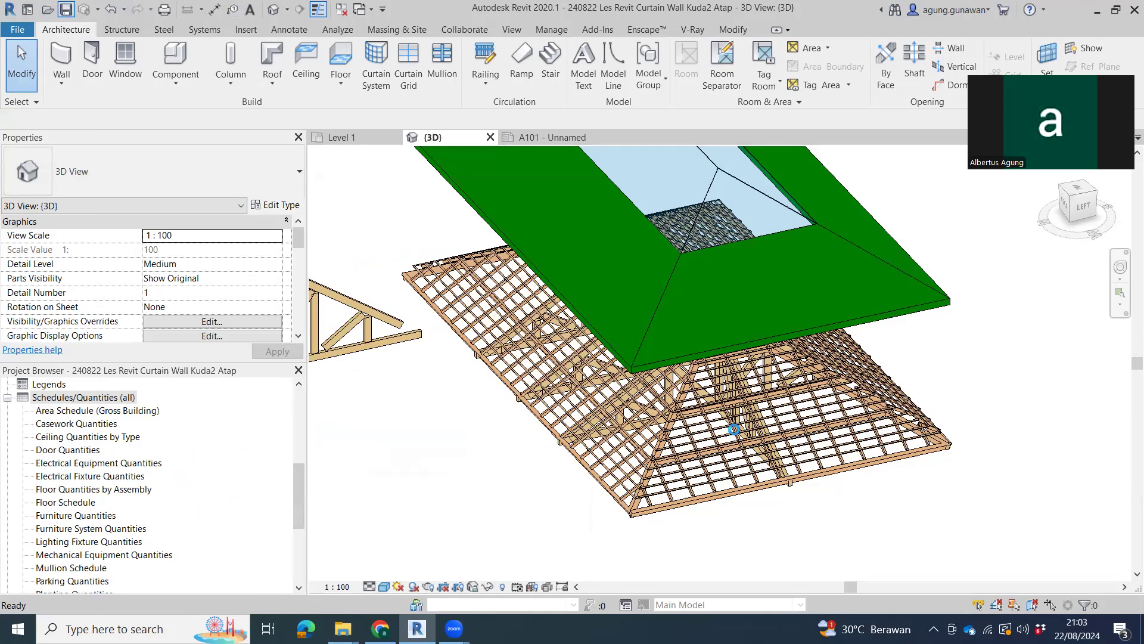
{"action": "left_click", "coordinate": [1134, 10]}
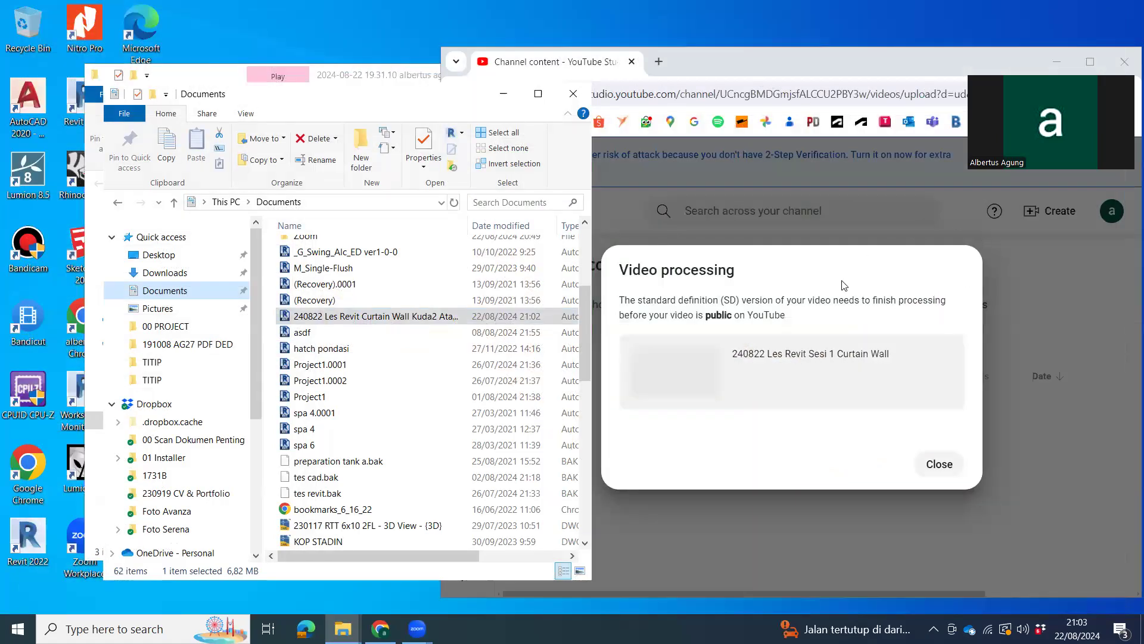
- Arrange the YouTube Studio, Documents and Zoom recording folder windows side by side
{"action": "left_click", "coordinate": [852, 273]}
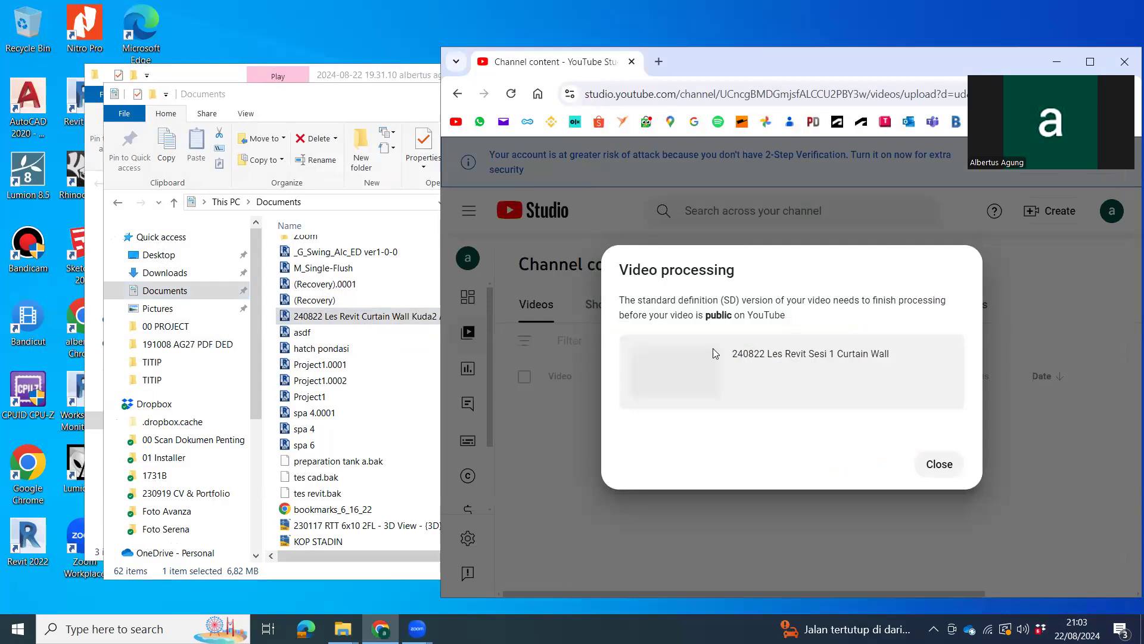
{"action": "left_click", "coordinate": [351, 316]}
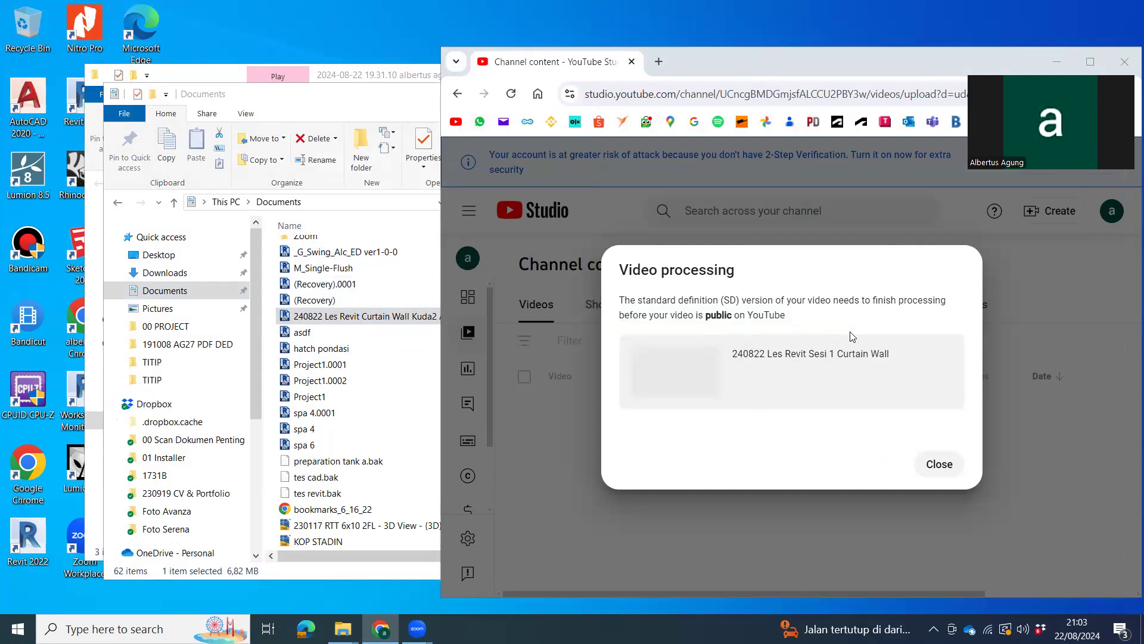
{"action": "left_click", "coordinate": [868, 272]}
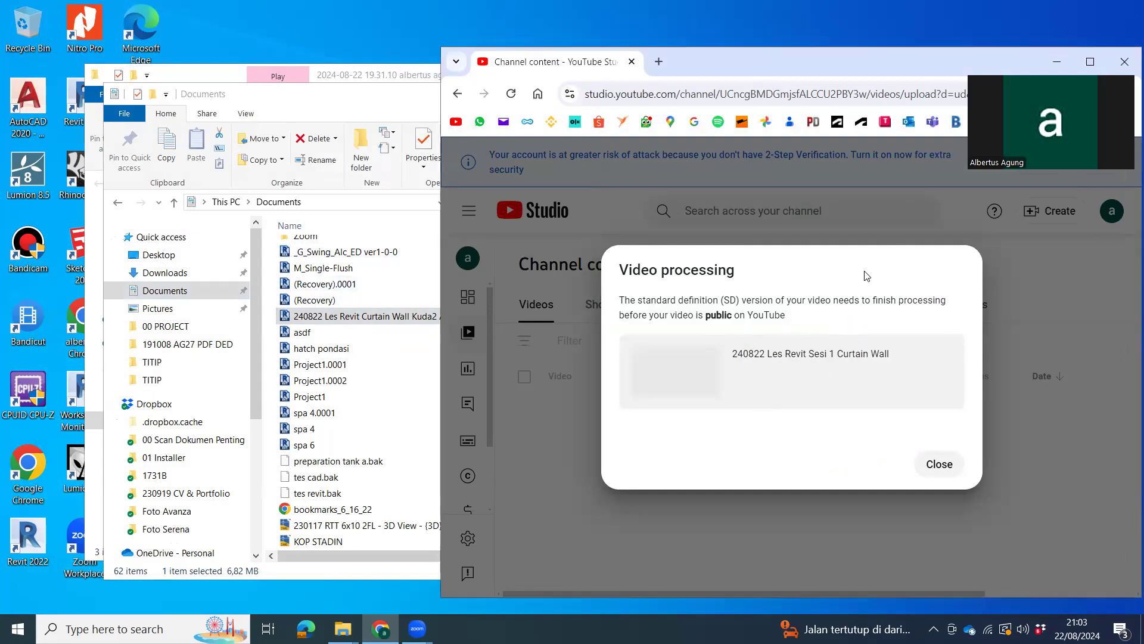
{"action": "left_click_drag", "start_coordinate": [798, 66], "coordinate": [765, 46]}
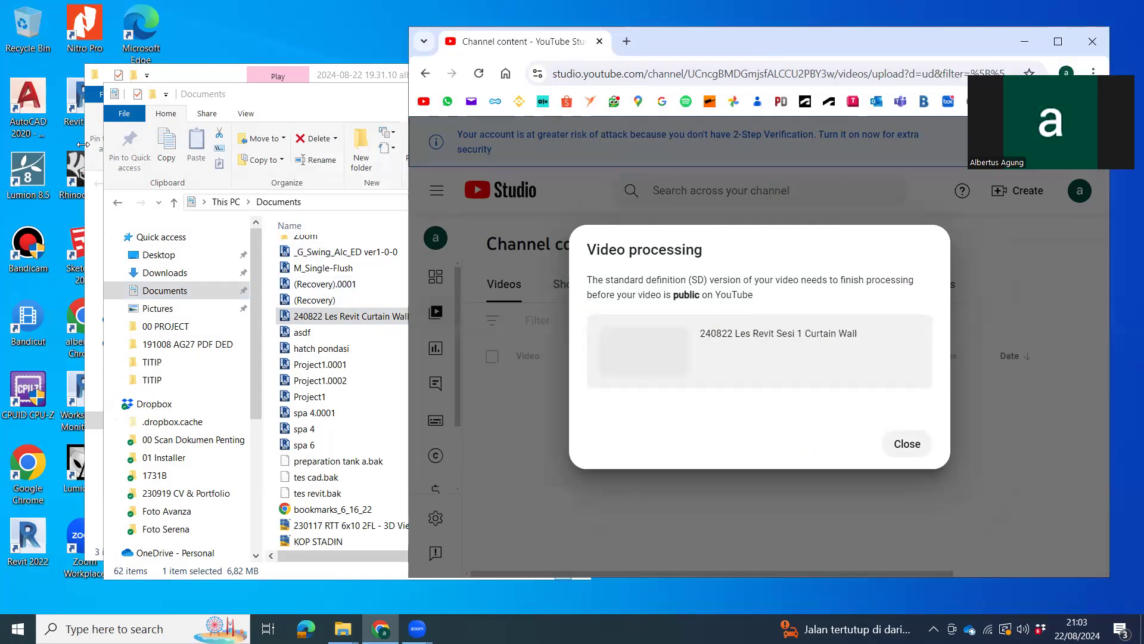
{"action": "left_click", "coordinate": [242, 99]}
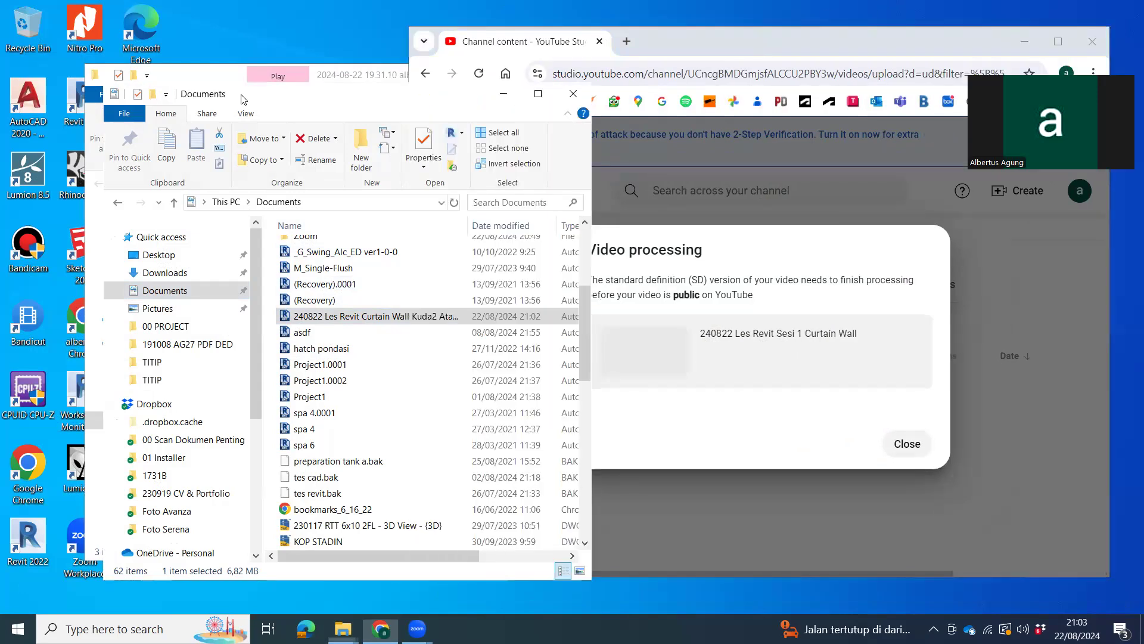
{"action": "left_click_drag", "start_coordinate": [242, 99], "coordinate": [552, 87]}
{"action": "left_click", "coordinate": [347, 353]}
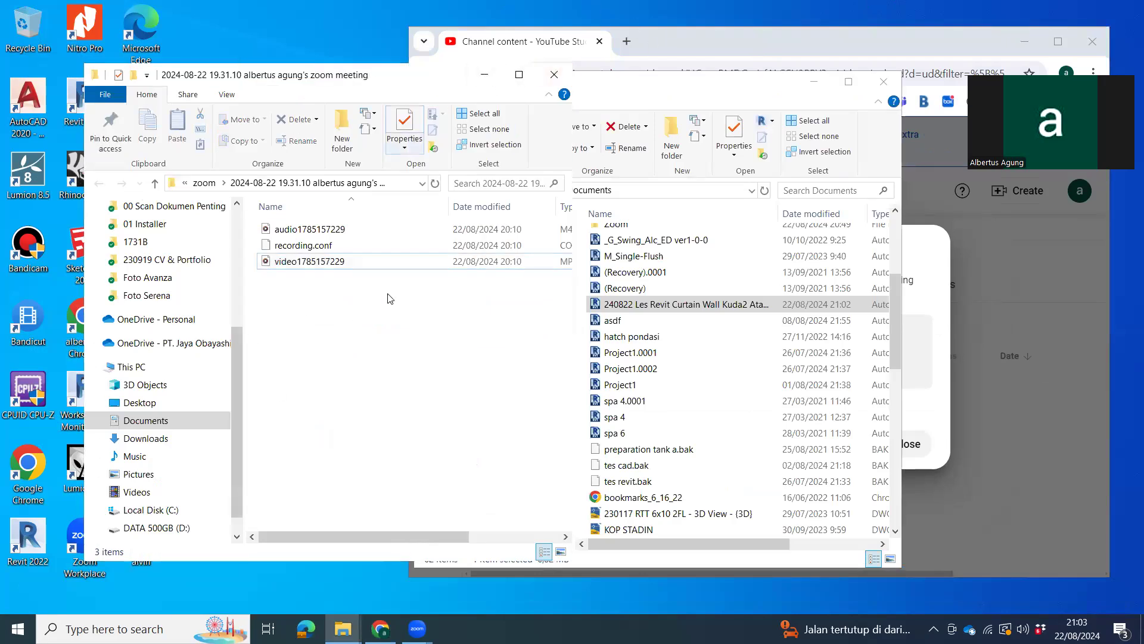
{"action": "left_click", "coordinate": [945, 323]}
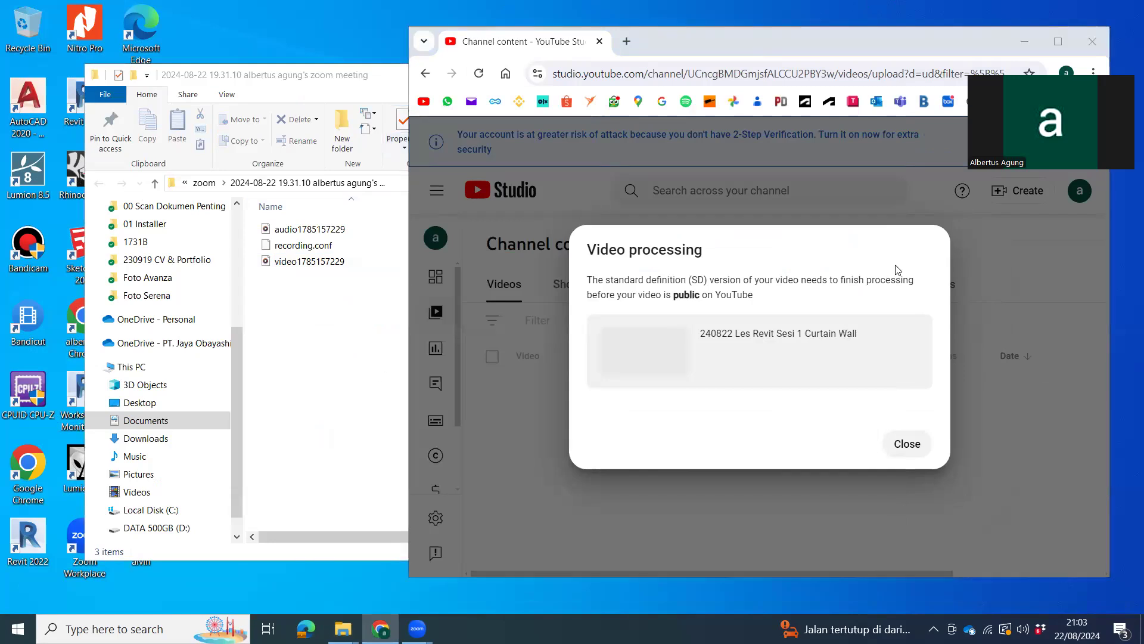
{"action": "left_click_drag", "start_coordinate": [316, 75], "coordinate": [252, 60]}
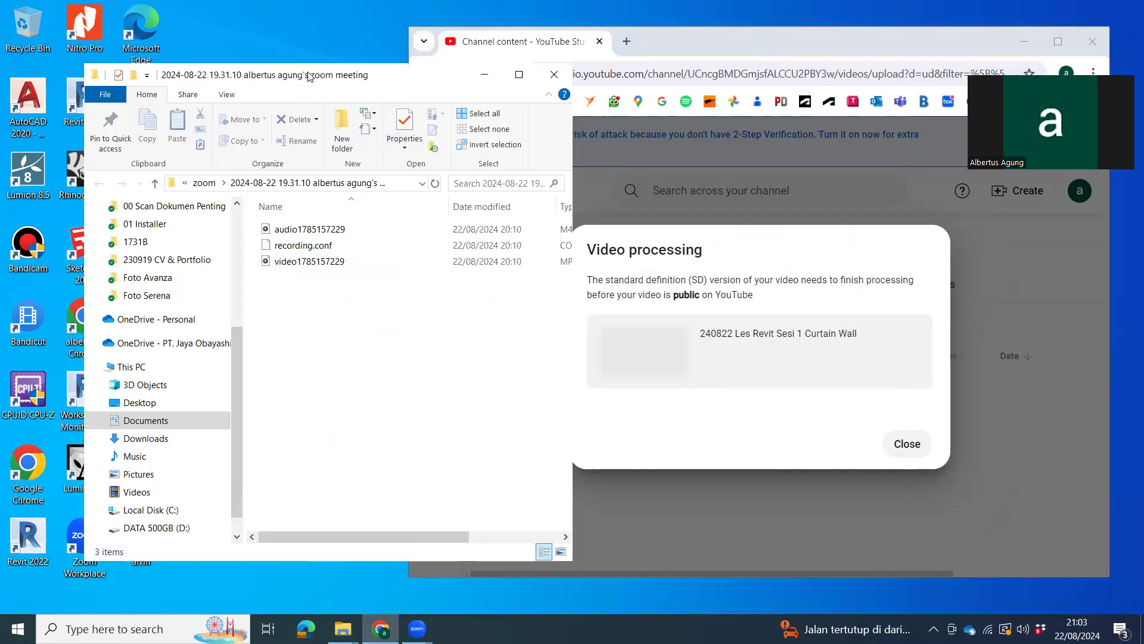
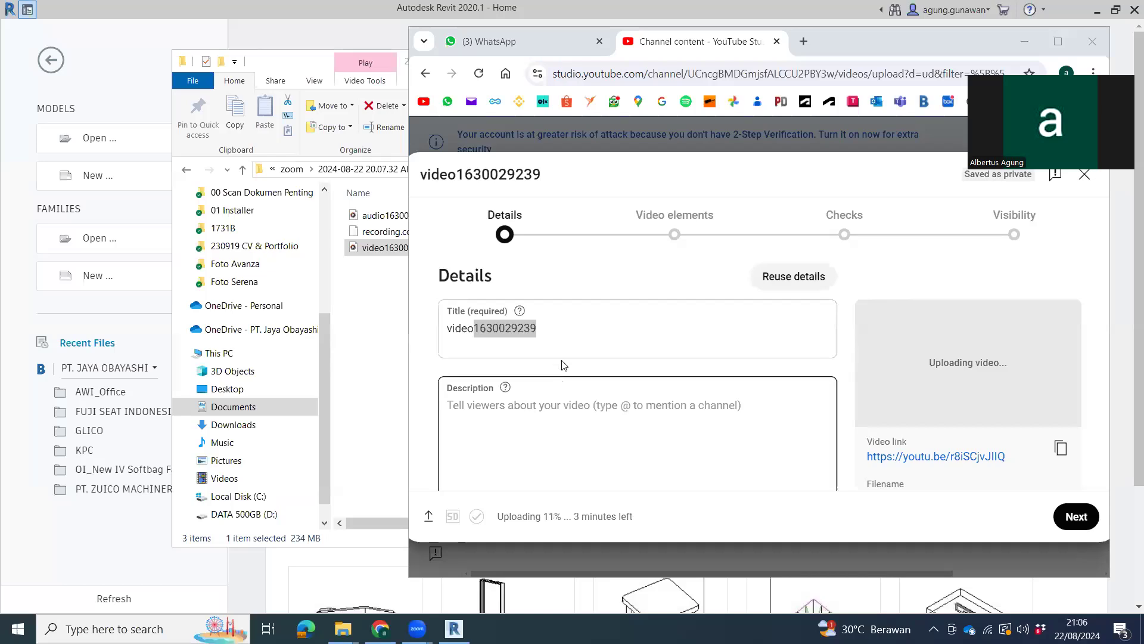
- Retitle the YouTube upload to '240822 Les Revit Sesi 2 Curtain Wall Truss Atap' and continue
{"action": "left_click", "coordinate": [580, 336]}
{"action": "key", "text": "ctrl+a"}
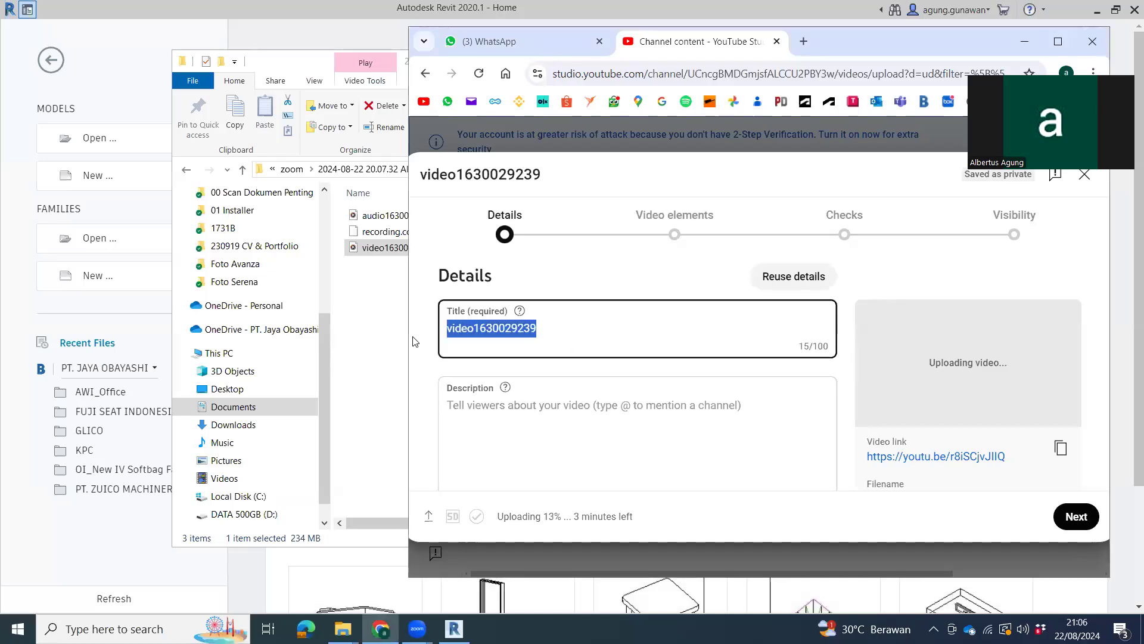
{"action": "type", "text": "24"}
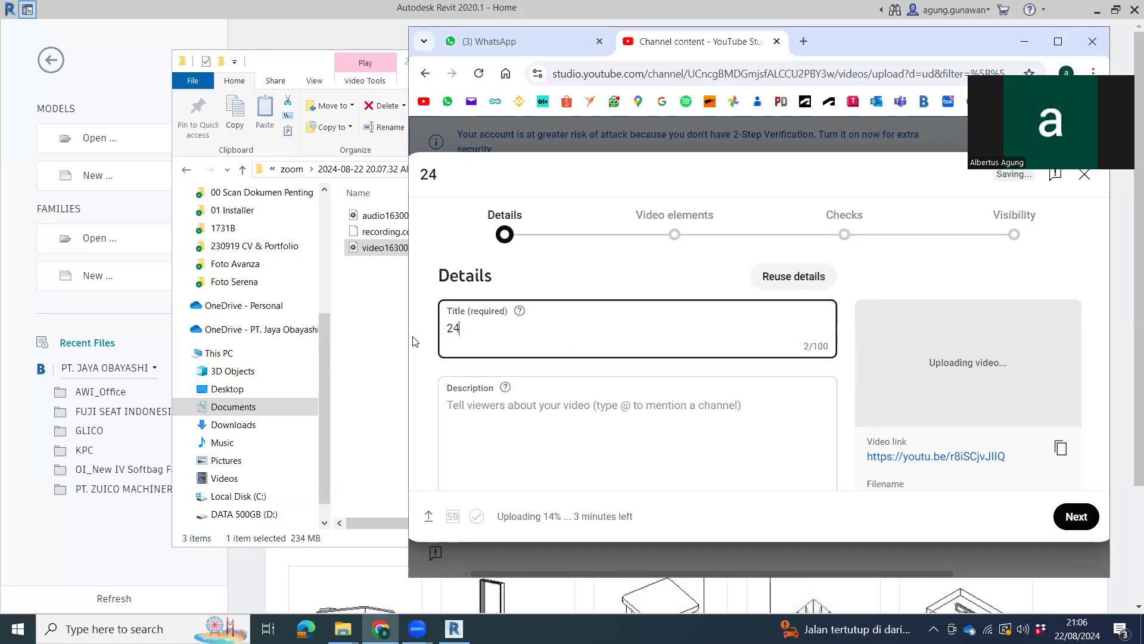
{"action": "type", "text": "0822"}
{"action": "type", "text": " Les Revit"}
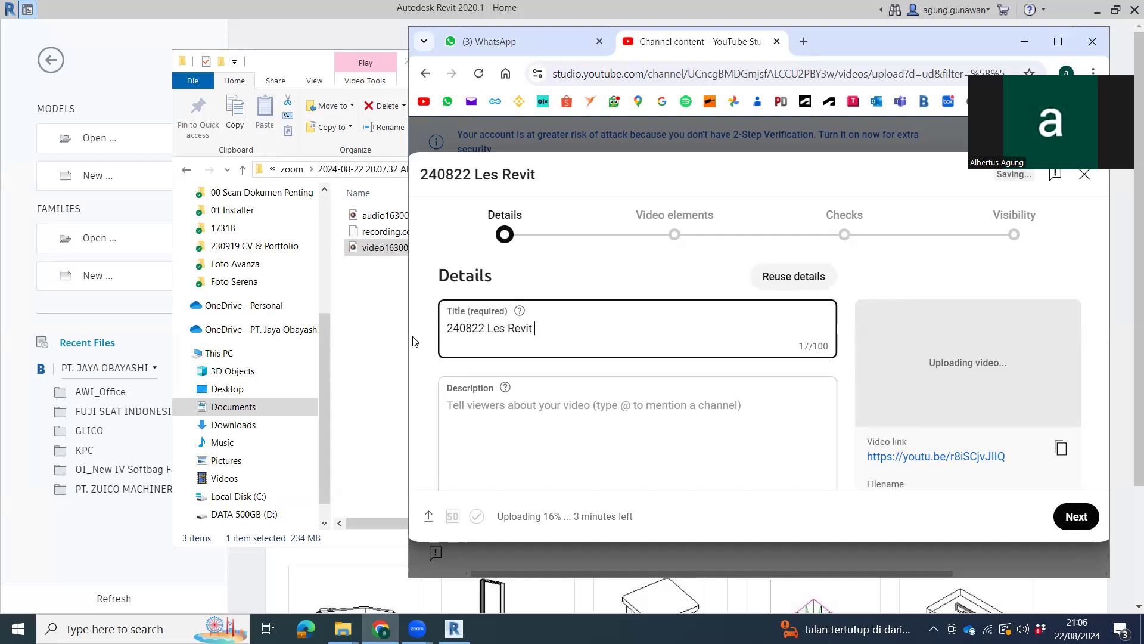
{"action": "type", "text": " Se"}
{"action": "type", "text": "rta"}
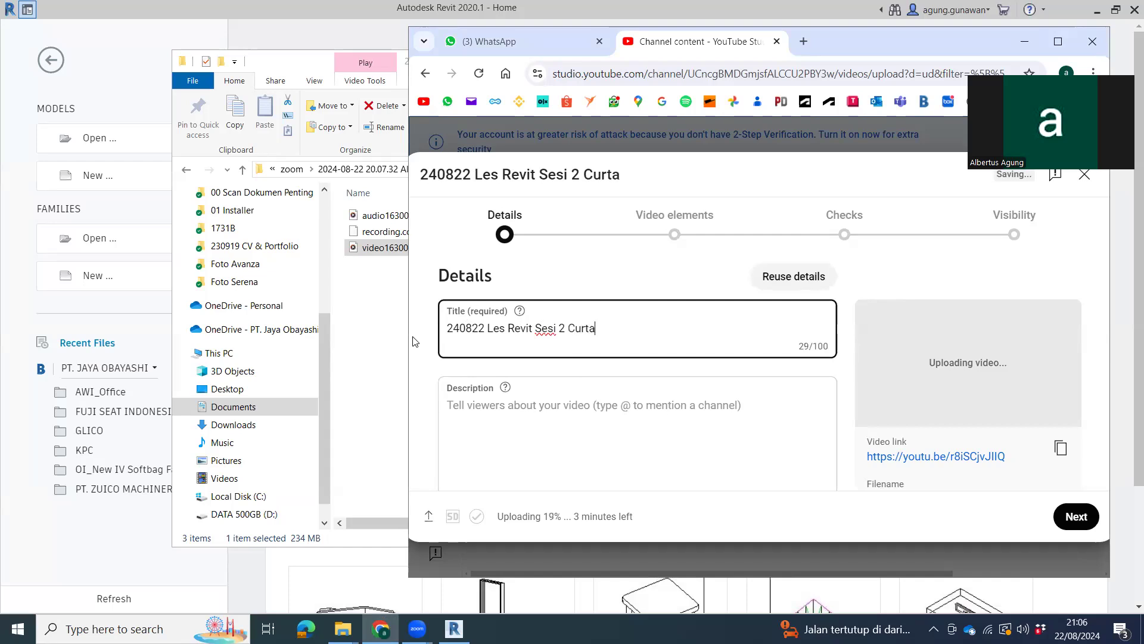
{"action": "type", "text": "Wa"}
{"action": "type", "text": "ll Kuda"}
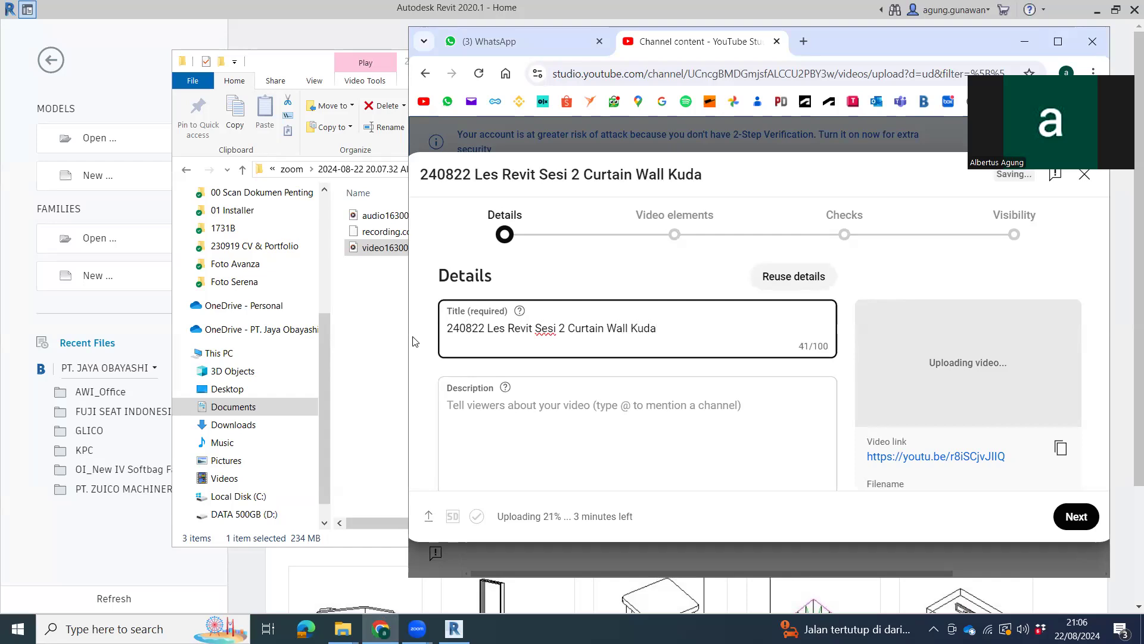
{"action": "key", "text": "BackSpace"}
{"action": "key", "text": "BackSpace"}
{"action": "key", "text": "BackSpace"}
{"action": "key", "text": "BackSpace"}
{"action": "type", "text": "p"}
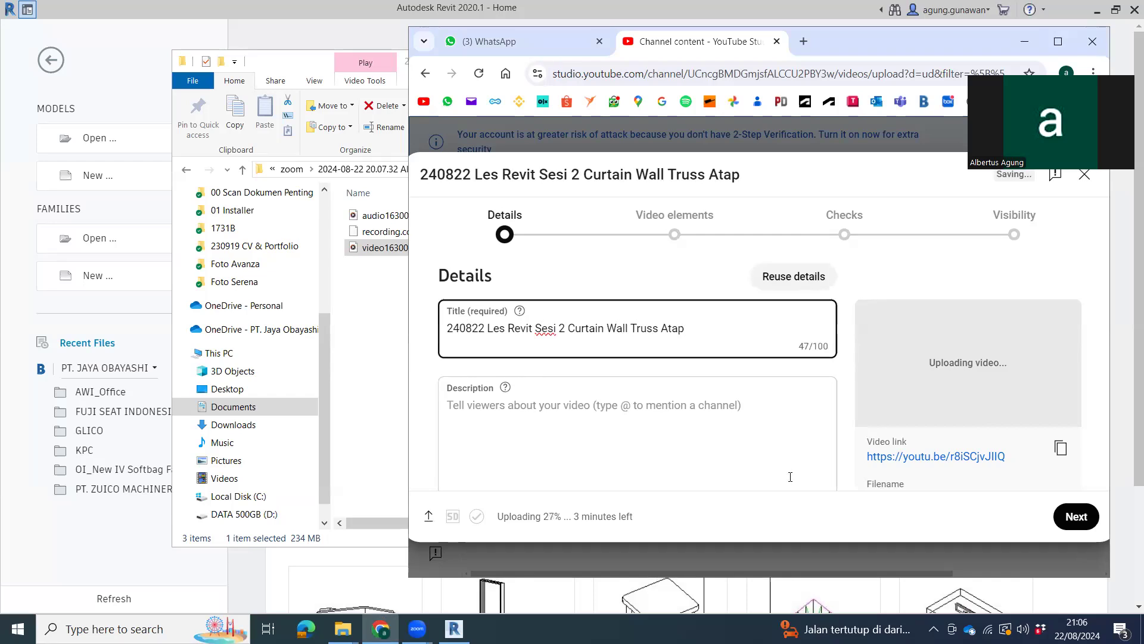
{"action": "left_click", "coordinate": [1070, 515]}
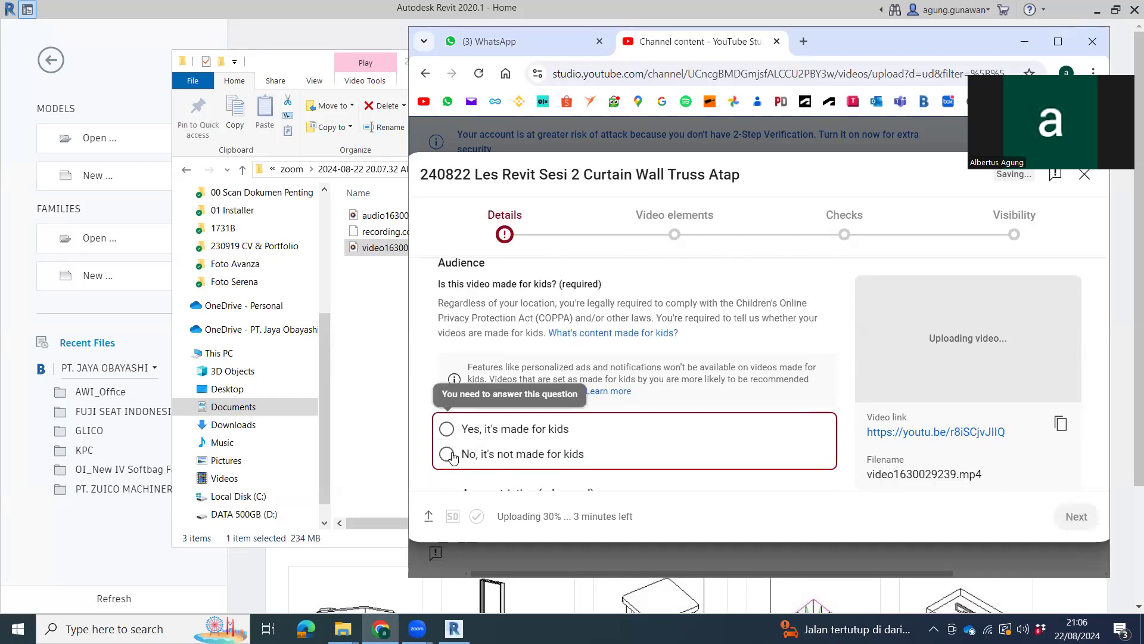
- Mark the video as not made for kids and advance past Video elements and Checks
{"action": "left_click", "coordinate": [447, 454]}
{"action": "left_click", "coordinate": [1072, 517]}
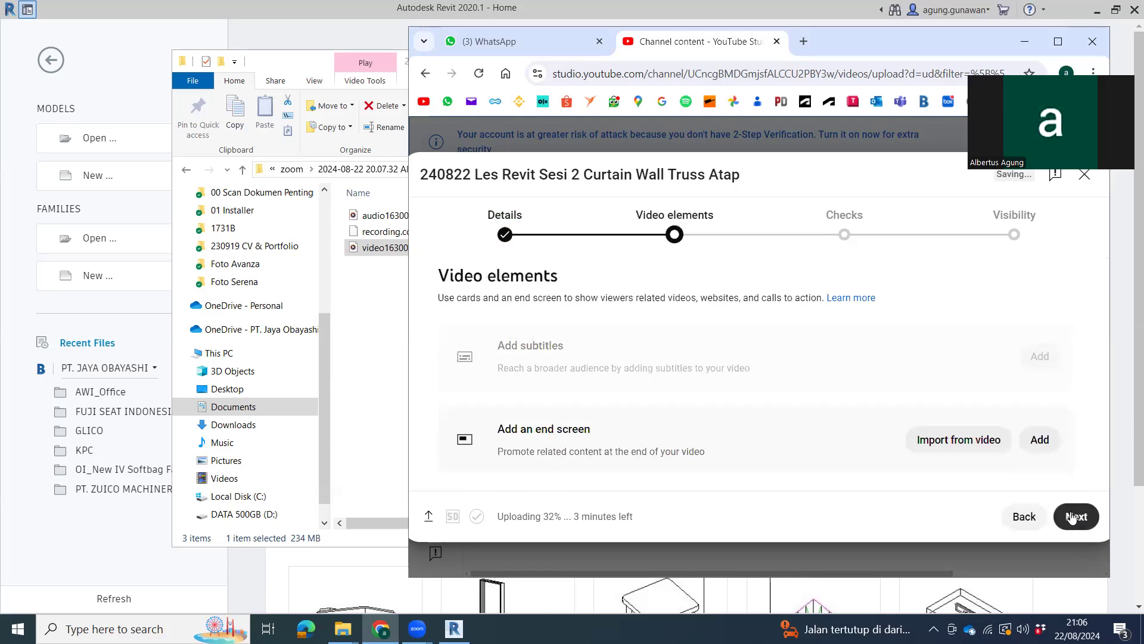
{"action": "scroll", "coordinate": [1044, 495], "scroll_direction": "down", "scroll_amount": 2}
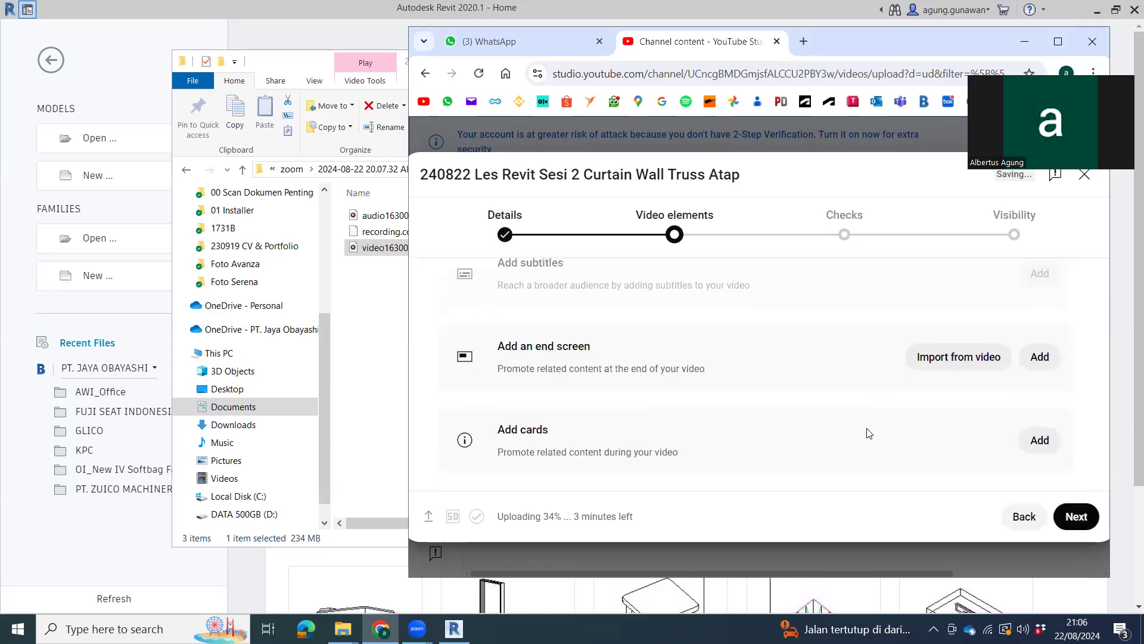
{"action": "left_click", "coordinate": [1069, 518]}
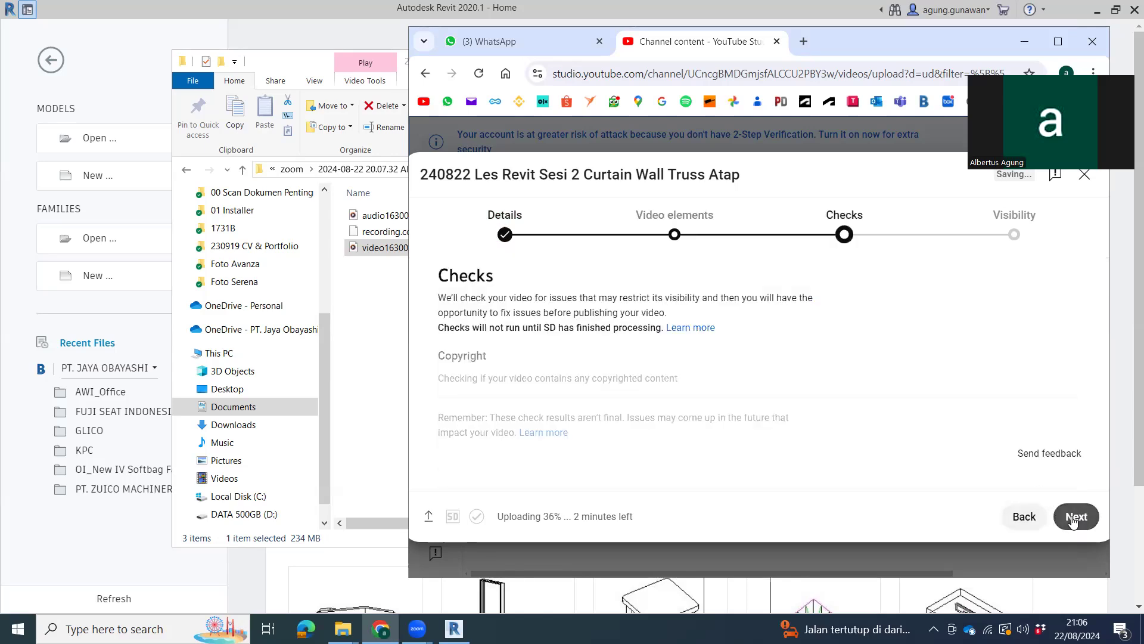
{"action": "left_click", "coordinate": [1068, 520]}
- Set the video to Public, publish it, and switch back to Revit
{"action": "scroll", "coordinate": [601, 435], "scroll_direction": "down", "scroll_amount": 5}
{"action": "scroll", "coordinate": [486, 334], "scroll_direction": "up", "scroll_amount": 3}
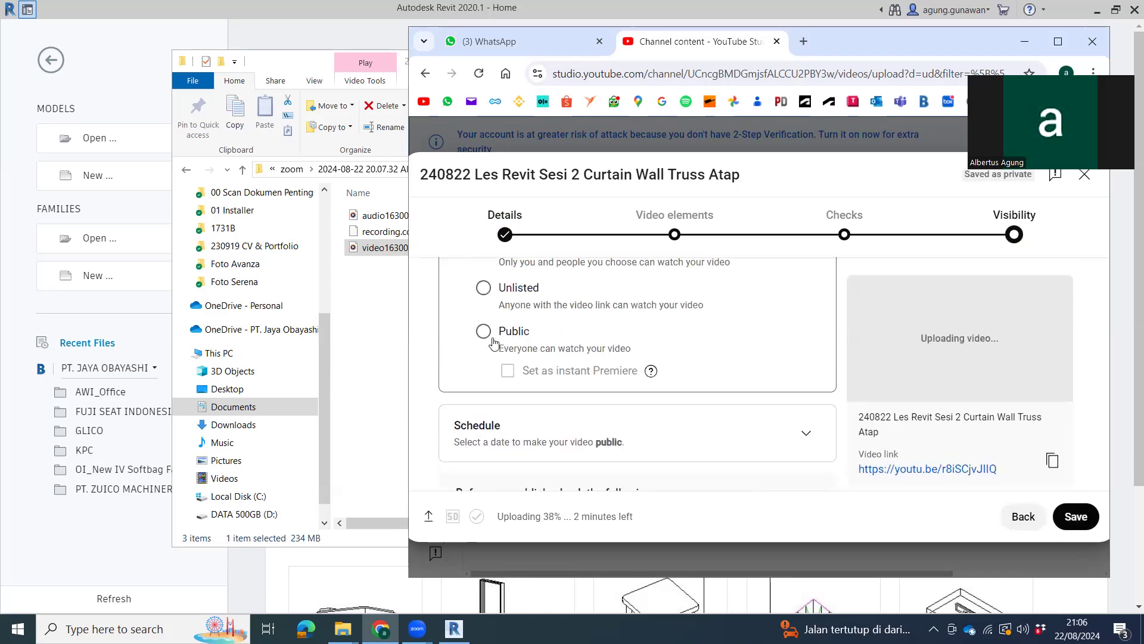
{"action": "left_click", "coordinate": [483, 331]}
{"action": "left_click", "coordinate": [1070, 517]}
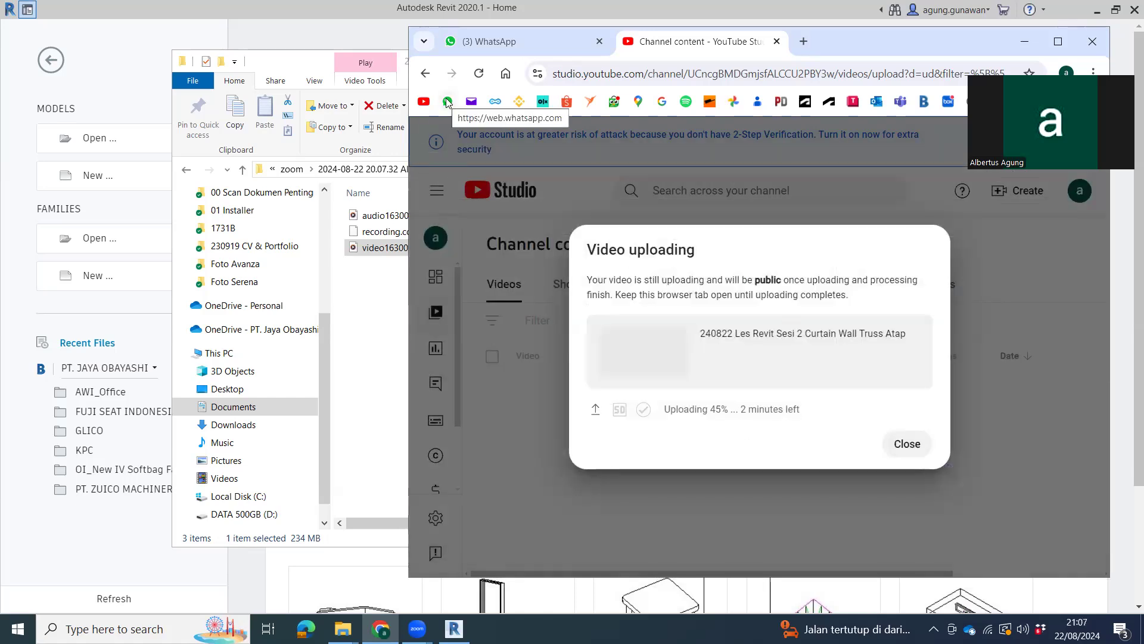
{"action": "left_click", "coordinate": [377, 30]}
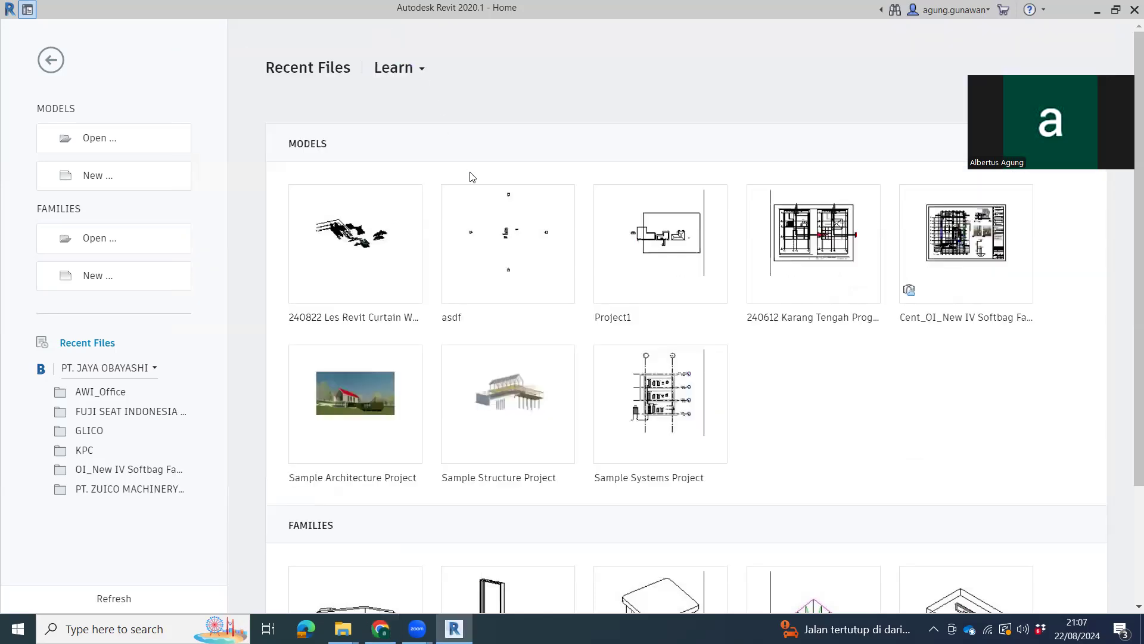
- Open the '240822 Les Revit Curtain Wall Kuda2 Atap' project from Revit's recent files
{"action": "left_click", "coordinate": [379, 322]}
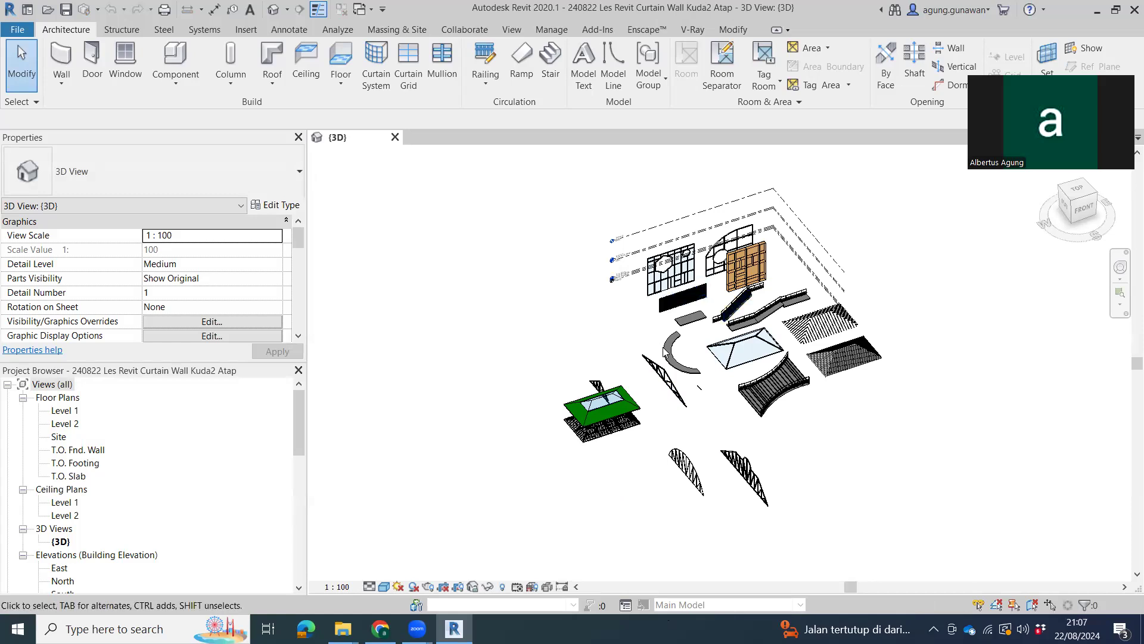
- Orbit the 3D view and select the Storefront tempered curtain wall on Level 1, 8000 high
{"action": "scroll", "coordinate": [649, 432], "scroll_direction": "up", "scroll_amount": 2}
{"action": "scroll", "coordinate": [668, 444], "scroll_direction": "up", "scroll_amount": 2}
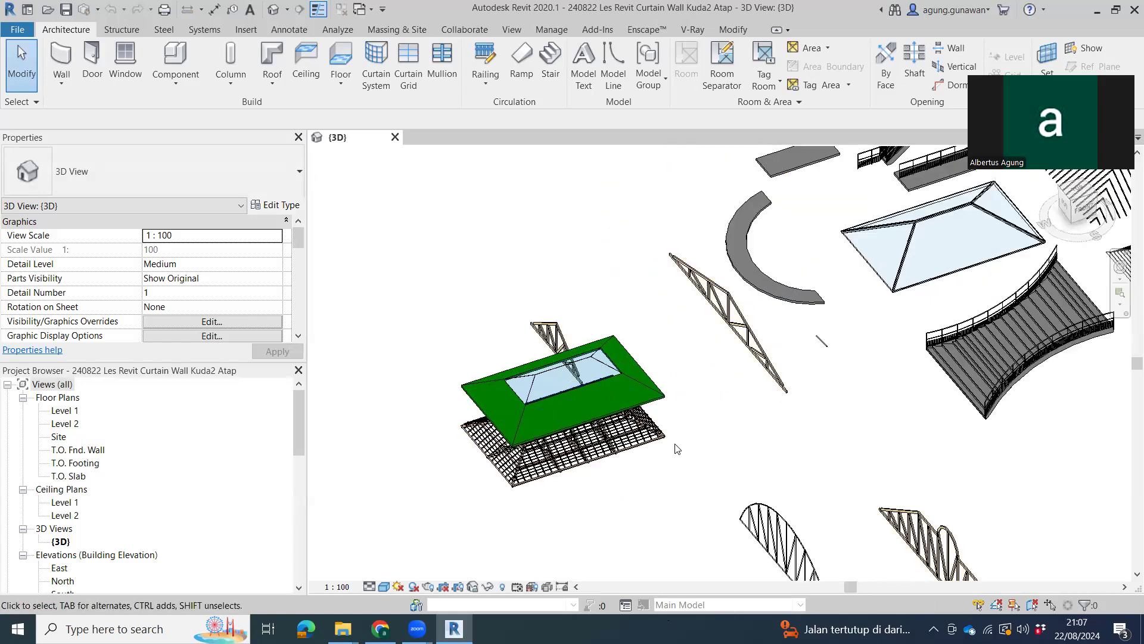
{"action": "scroll", "coordinate": [676, 449], "scroll_direction": "up", "scroll_amount": 1}
{"action": "scroll", "coordinate": [667, 417], "scroll_direction": "up", "scroll_amount": 1}
{"action": "mouse_move", "coordinate": [661, 337]}
{"action": "middle_mouse_down", "text": "shift"}
{"action": "mouse_move", "coordinate": [939, 320]}
{"action": "mouse_move", "coordinate": [824, 451]}
{"action": "middle_mouse_up", "text": "shift"}
{"action": "scroll", "coordinate": [694, 352], "scroll_direction": "down", "scroll_amount": 1}
{"action": "mouse_move", "coordinate": [694, 353]}
{"action": "middle_mouse_down", "text": "shift"}
{"action": "mouse_move", "coordinate": [670, 406]}
{"action": "mouse_move", "coordinate": [629, 385]}
{"action": "middle_mouse_up", "text": "shift"}
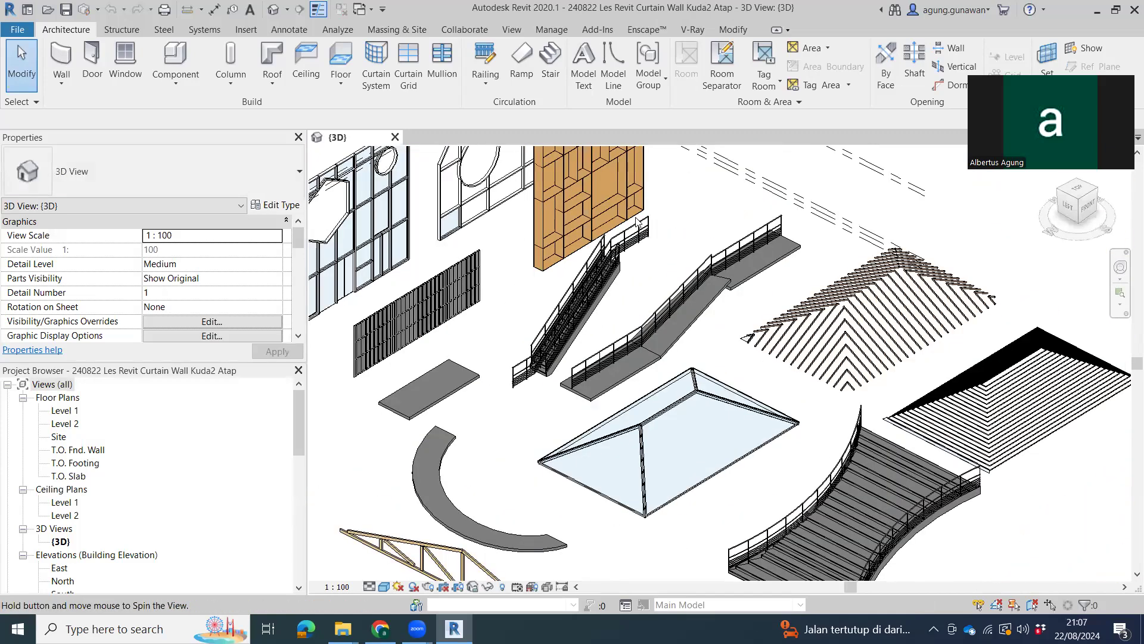
{"action": "scroll", "coordinate": [634, 220], "scroll_direction": "down", "scroll_amount": 2}
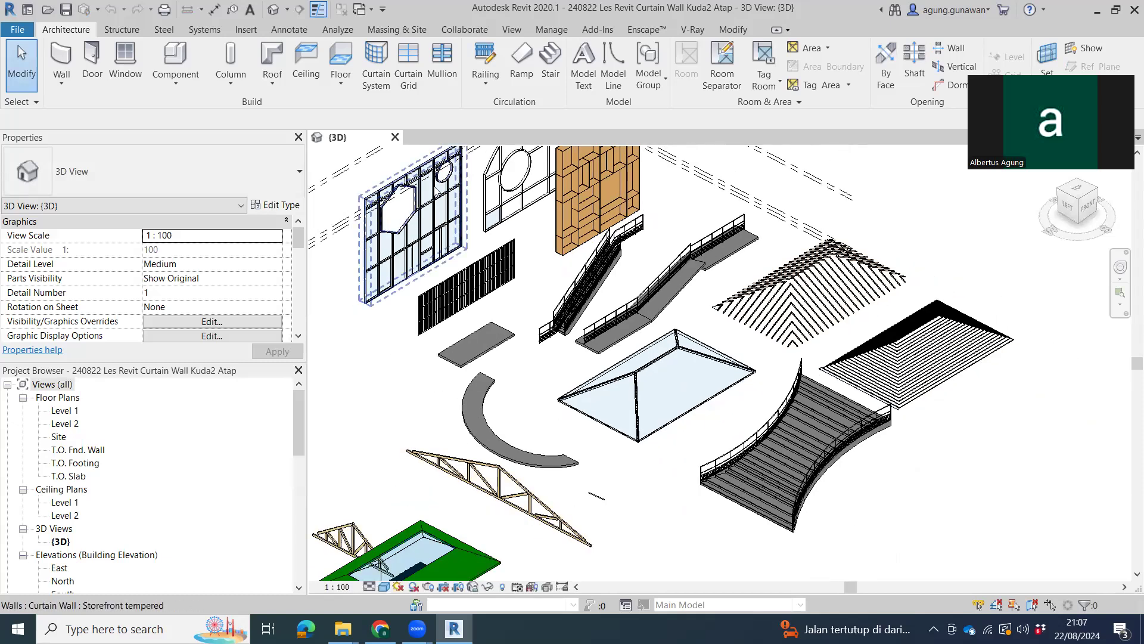
{"action": "left_click", "coordinate": [420, 209]}
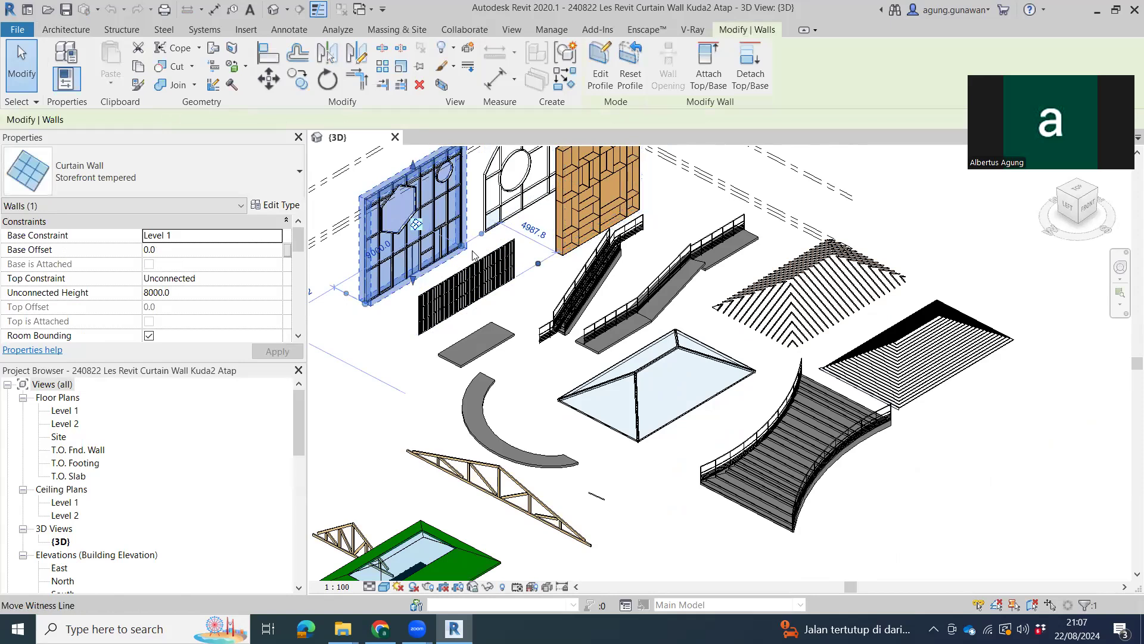
{"action": "middle_click_drag", "start_coordinate": [496, 221], "coordinate": [578, 246]}
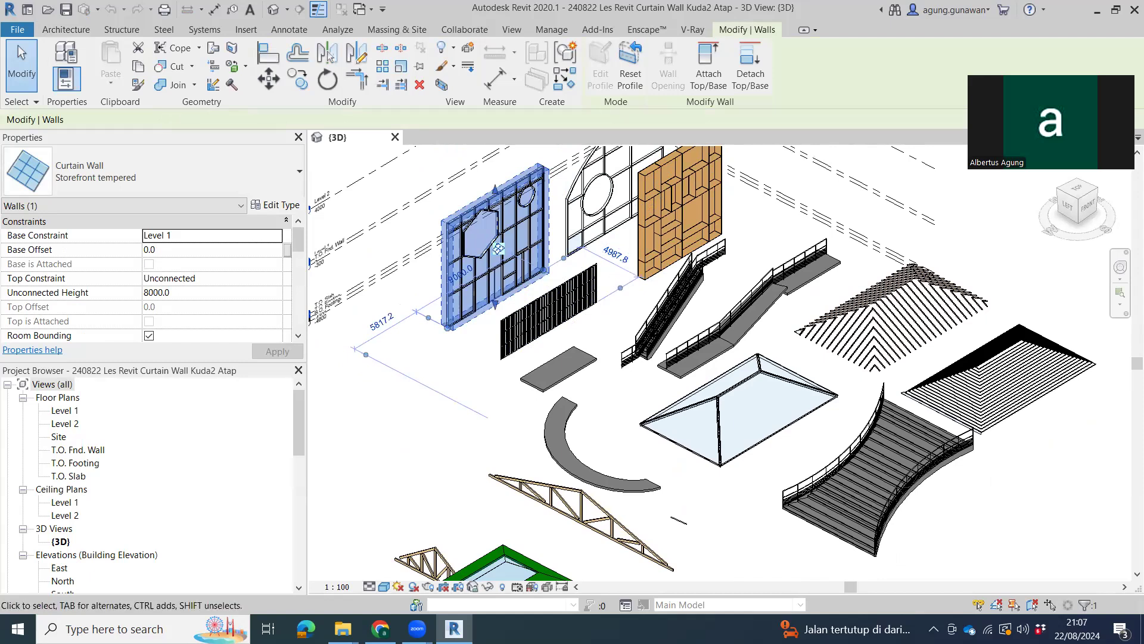
- In a new Chrome tab, search Google for 'bangunan kantor tinggi'
{"action": "key", "text": "alt+Tab"}
{"action": "key", "text": "ctrl+t"}
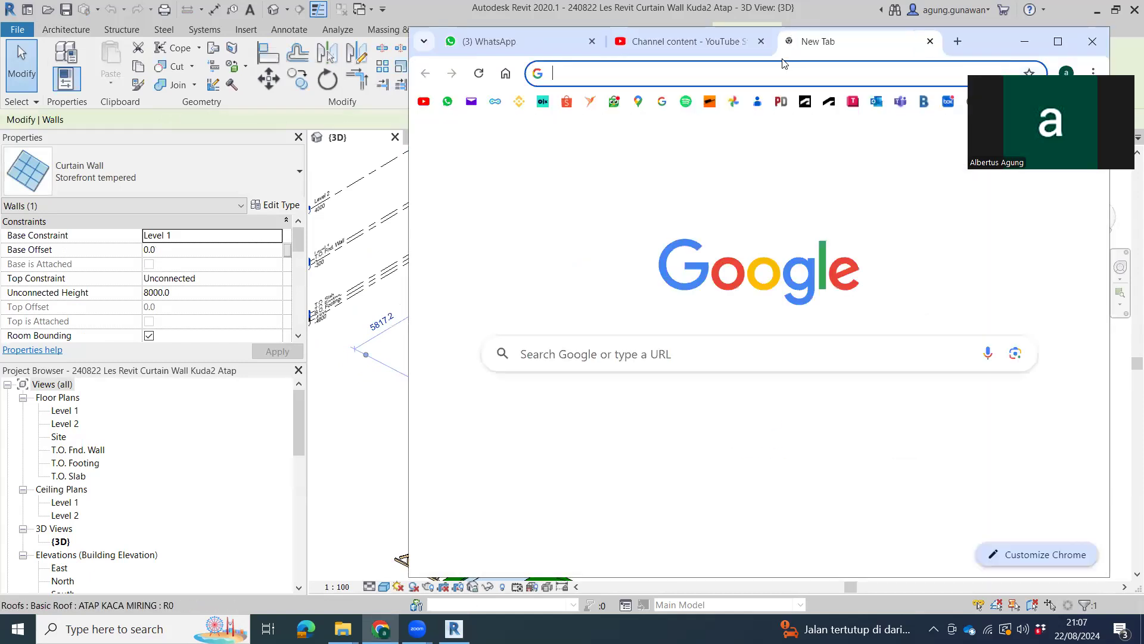
{"action": "type", "text": "bangunan t"}
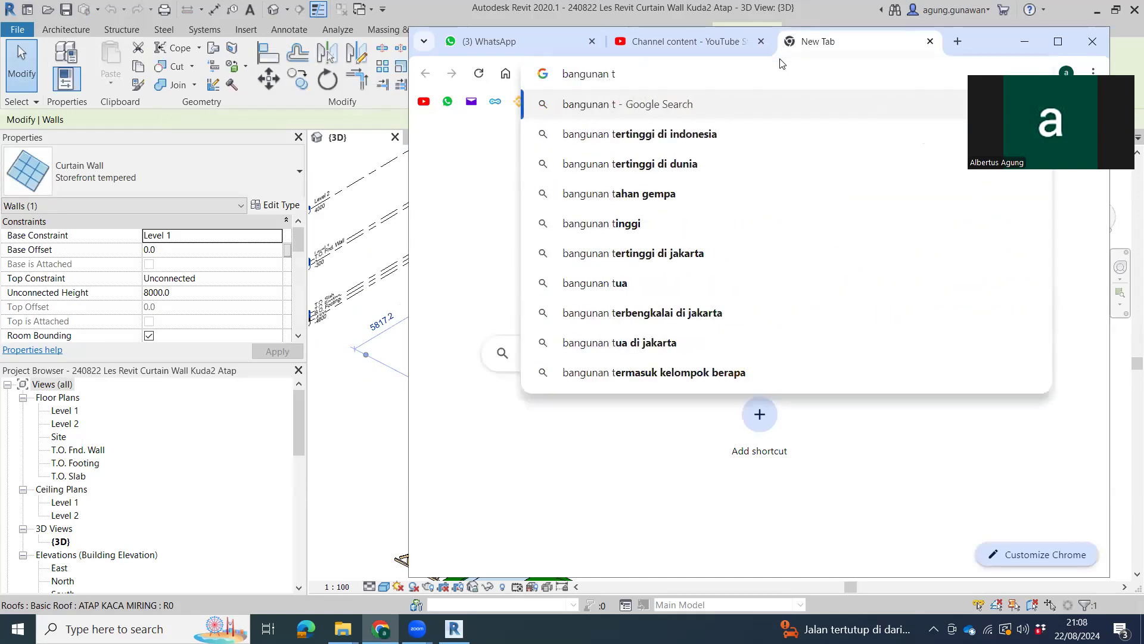
{"action": "key", "text": "BackSpace"}
{"action": "type", "text": "tin"}
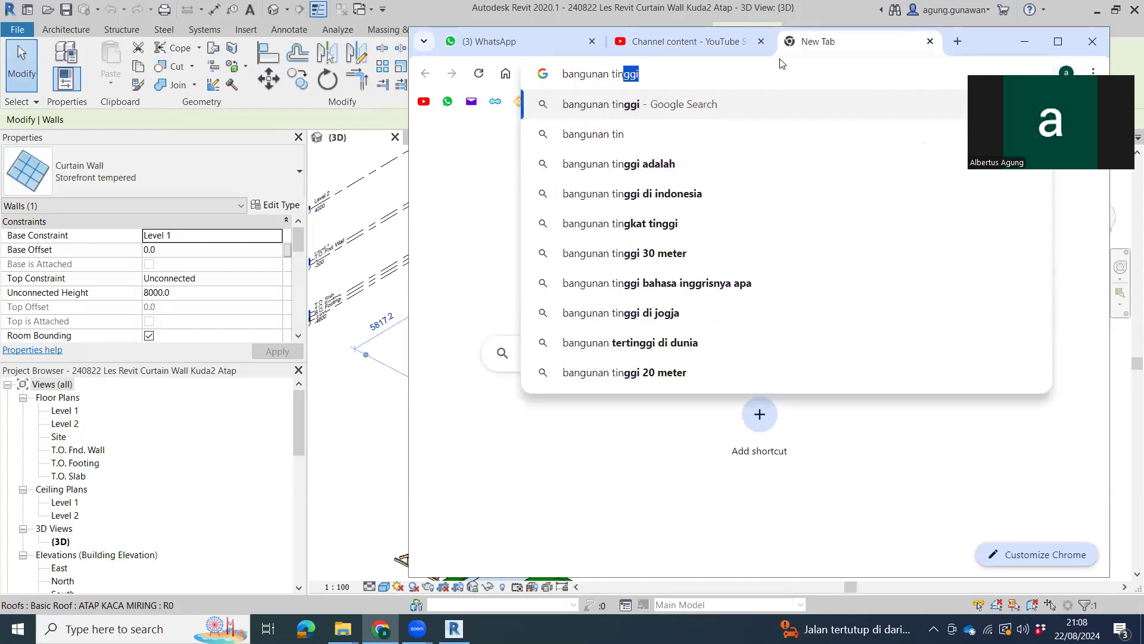
{"action": "type", "text": "ggi"}
{"action": "key", "text": "Return"}
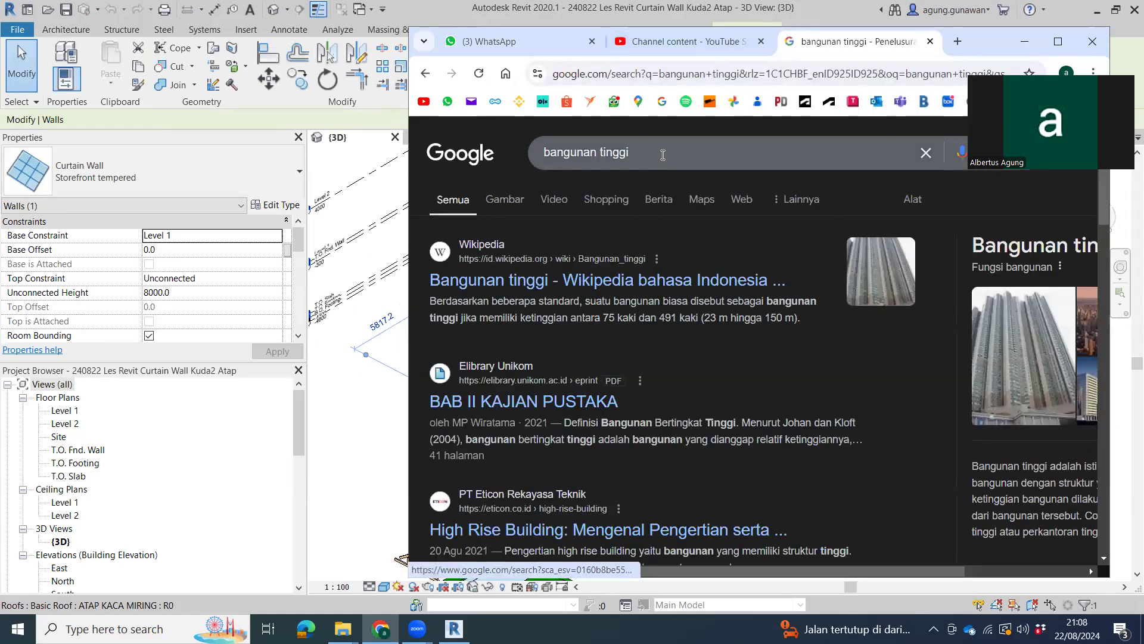
{"action": "left_click", "coordinate": [629, 153]}
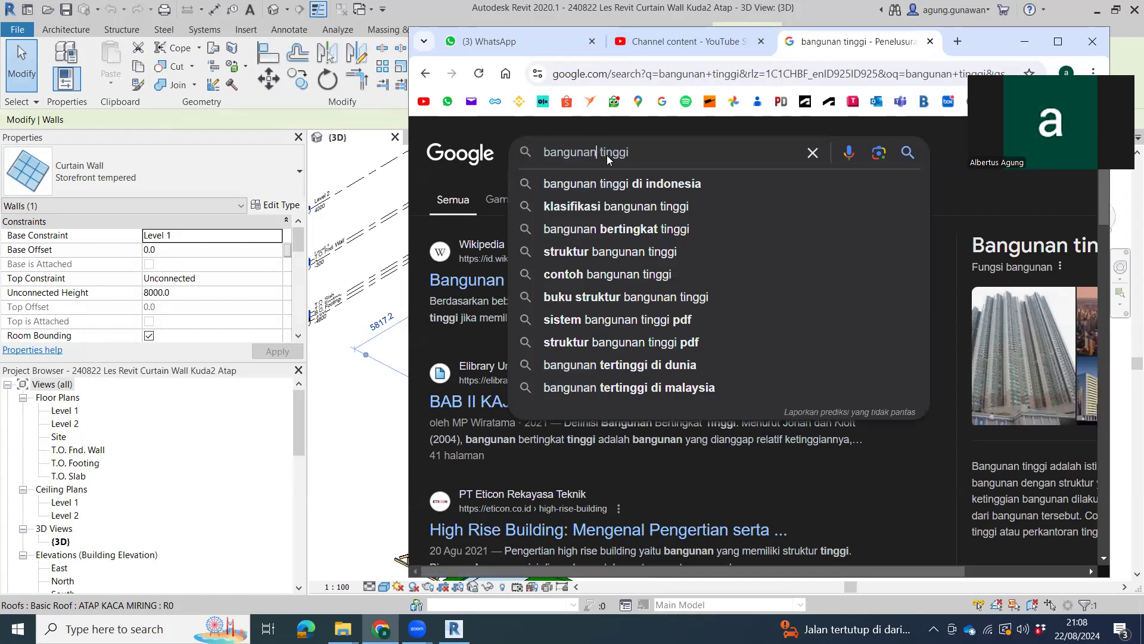
{"action": "type", "text": "kan"}
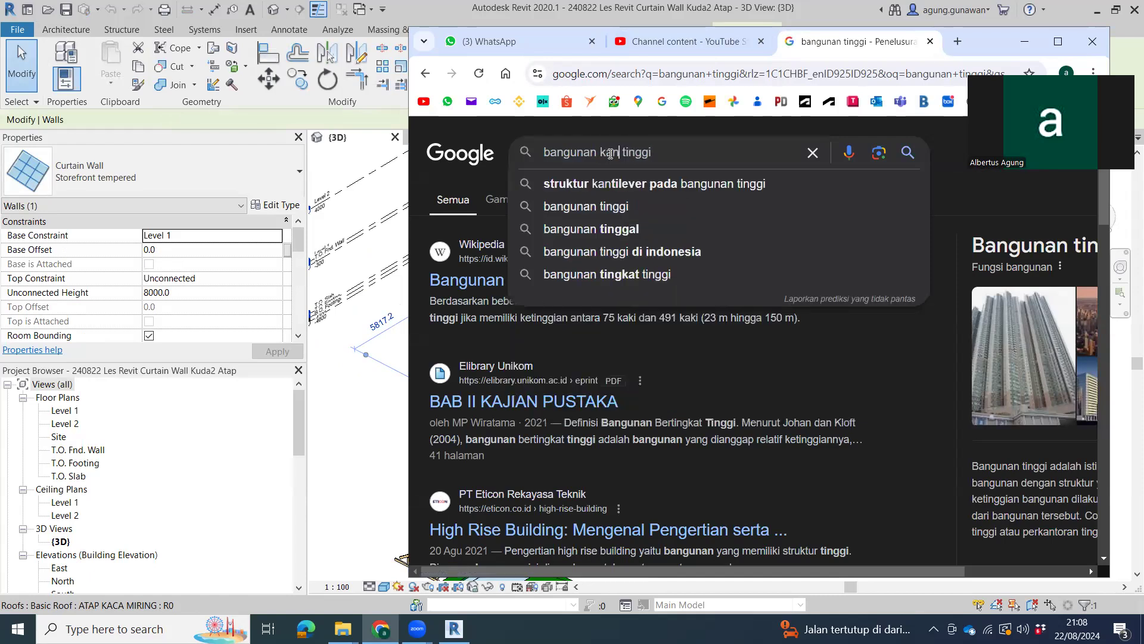
{"action": "type", "text": "tor"}
{"action": "key", "text": "Return"}
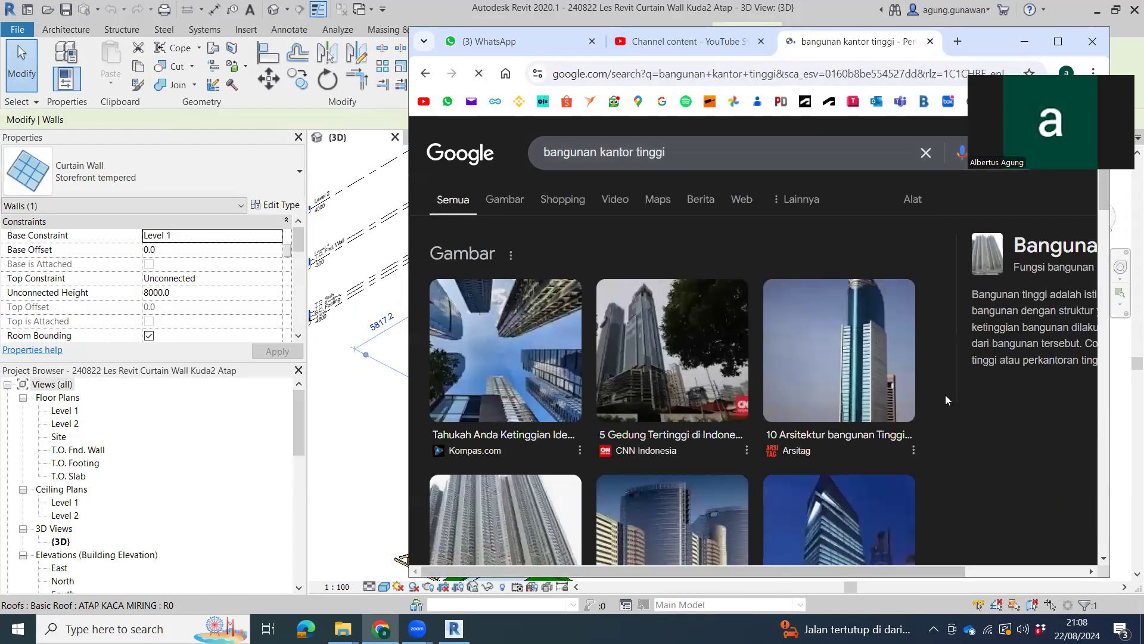
- Switch to image results and browse the tall office tower photos
{"action": "scroll", "coordinate": [616, 487], "scroll_direction": "down", "scroll_amount": 3}
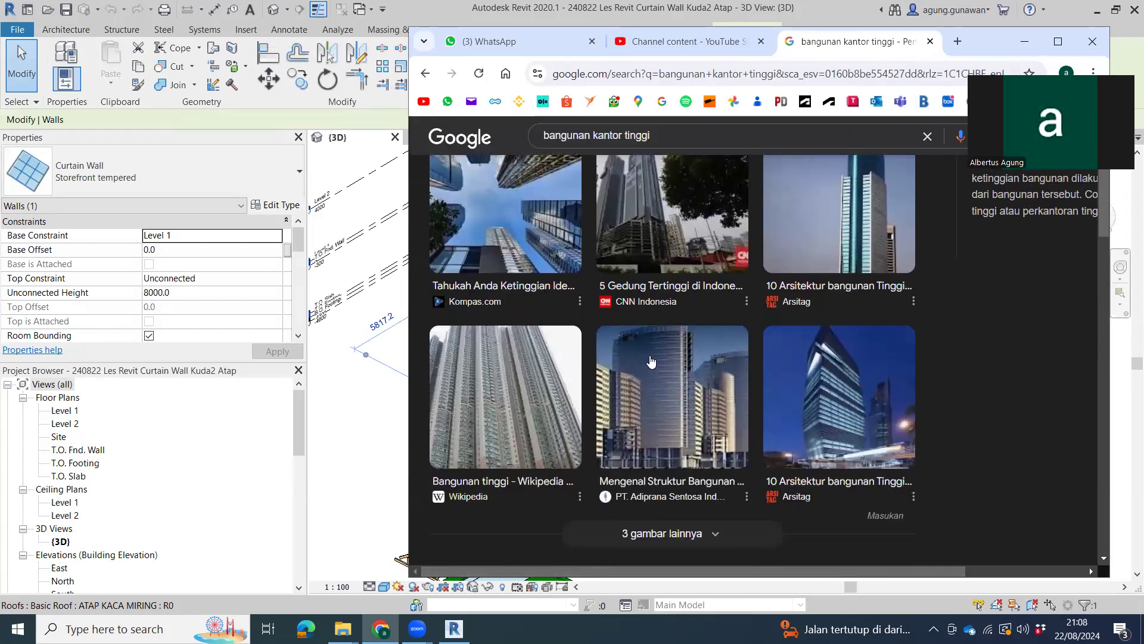
{"action": "scroll", "coordinate": [672, 403], "scroll_direction": "down", "scroll_amount": 3}
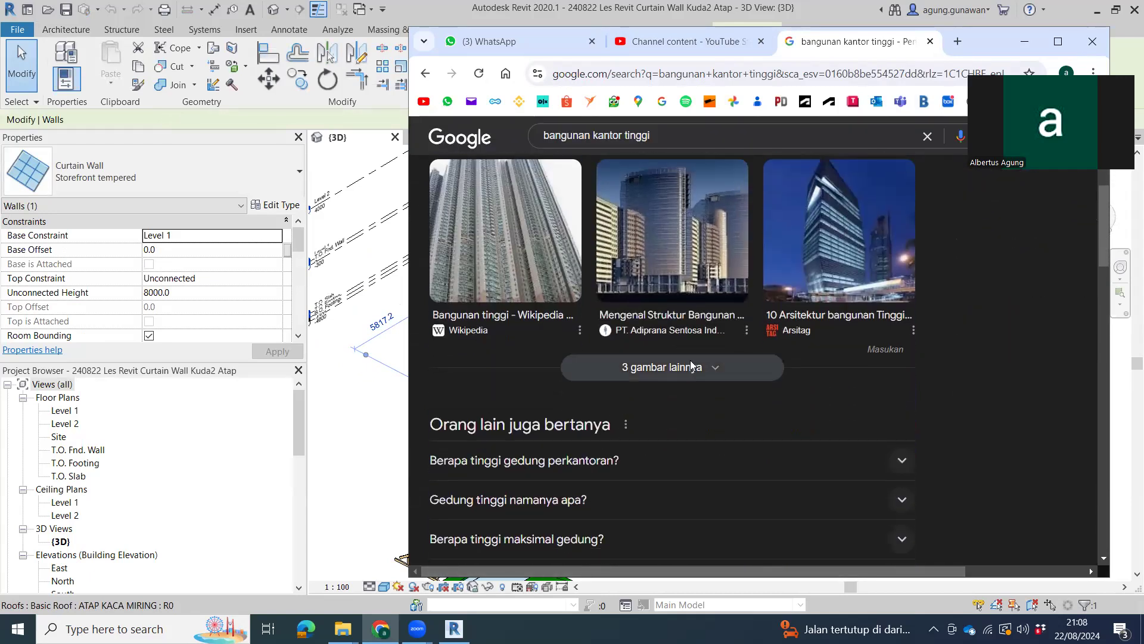
{"action": "scroll", "coordinate": [613, 238], "scroll_direction": "up", "scroll_amount": 5}
{"action": "left_click", "coordinate": [504, 199]}
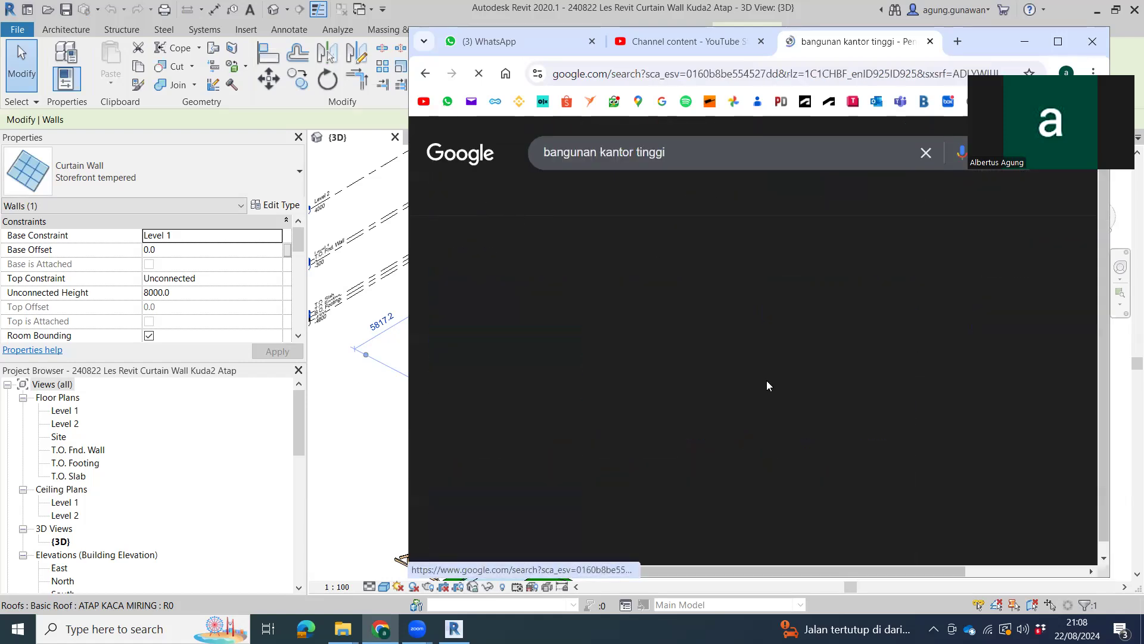
{"action": "scroll", "coordinate": [771, 373], "scroll_direction": "down", "scroll_amount": 3}
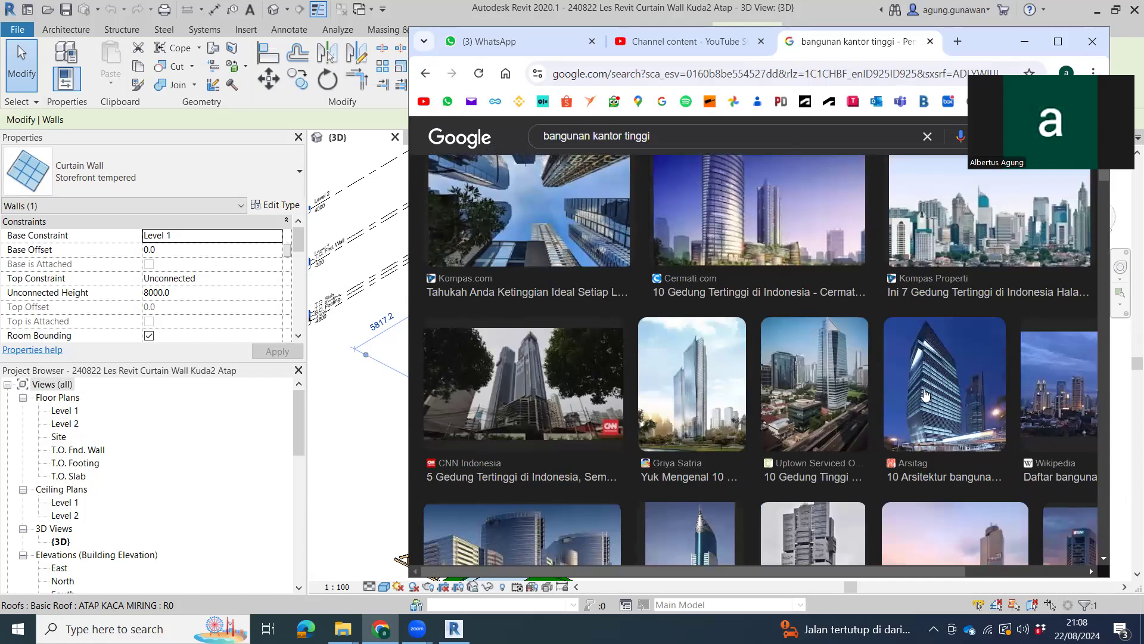
{"action": "scroll", "coordinate": [709, 429], "scroll_direction": "down", "scroll_amount": 3}
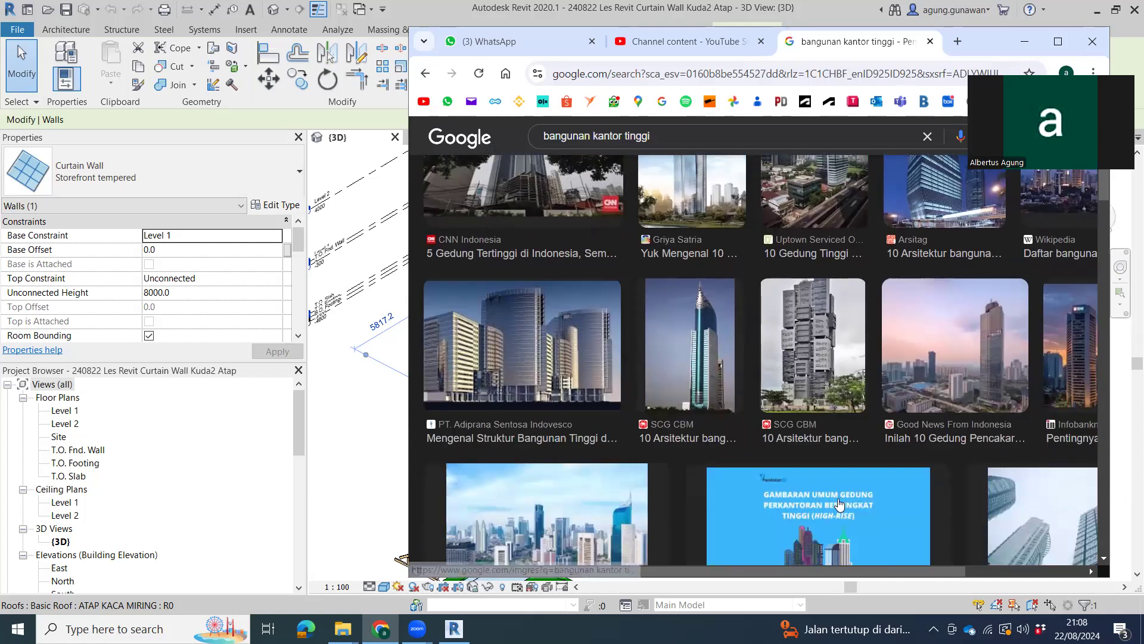
{"action": "scroll", "coordinate": [846, 504], "scroll_direction": "down", "scroll_amount": 2}
{"action": "scroll", "coordinate": [848, 499], "scroll_direction": "down", "scroll_amount": 1}
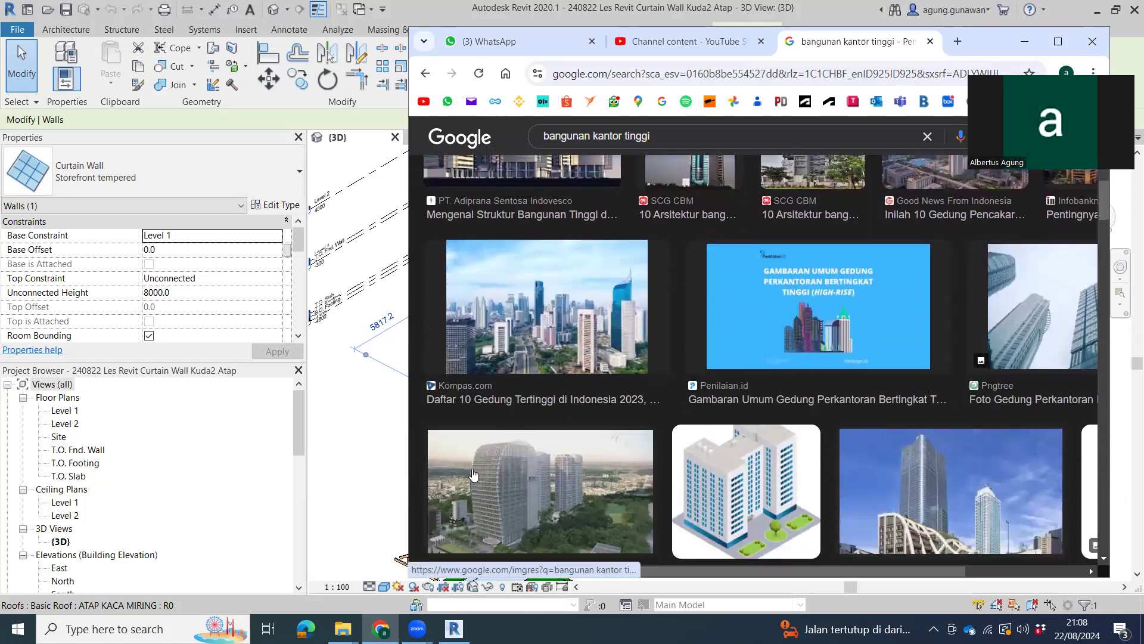
{"action": "scroll", "coordinate": [469, 511], "scroll_direction": "up", "scroll_amount": 1}
{"action": "scroll", "coordinate": [522, 514], "scroll_direction": "up", "scroll_amount": 3}
{"action": "scroll", "coordinate": [523, 514], "scroll_direction": "down", "scroll_amount": 5}
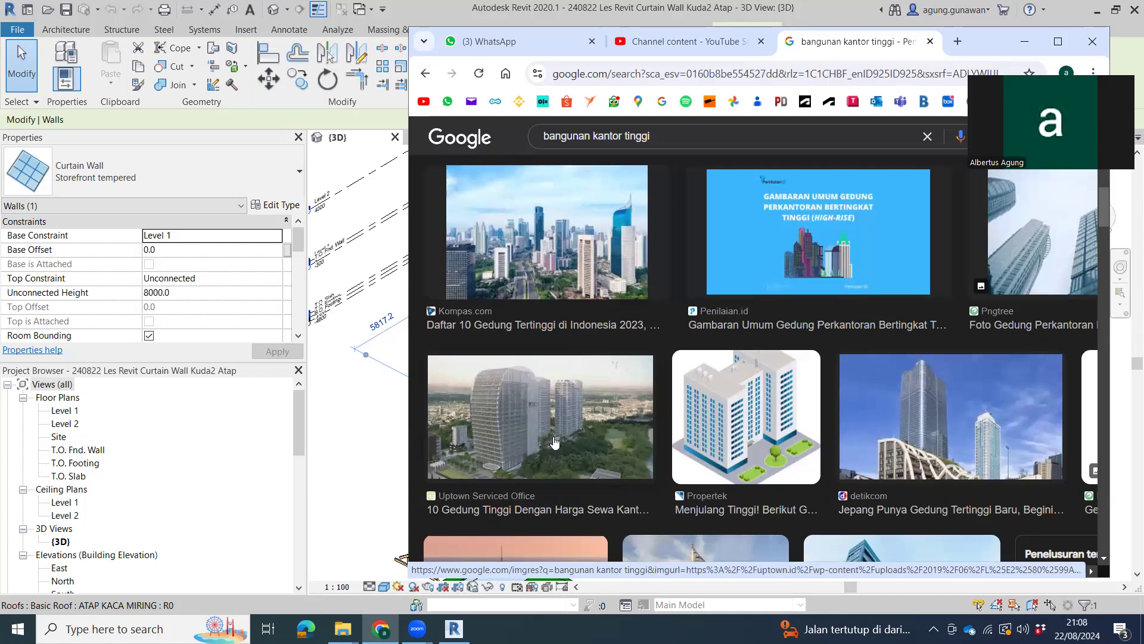
{"action": "left_click", "coordinate": [333, 417]}
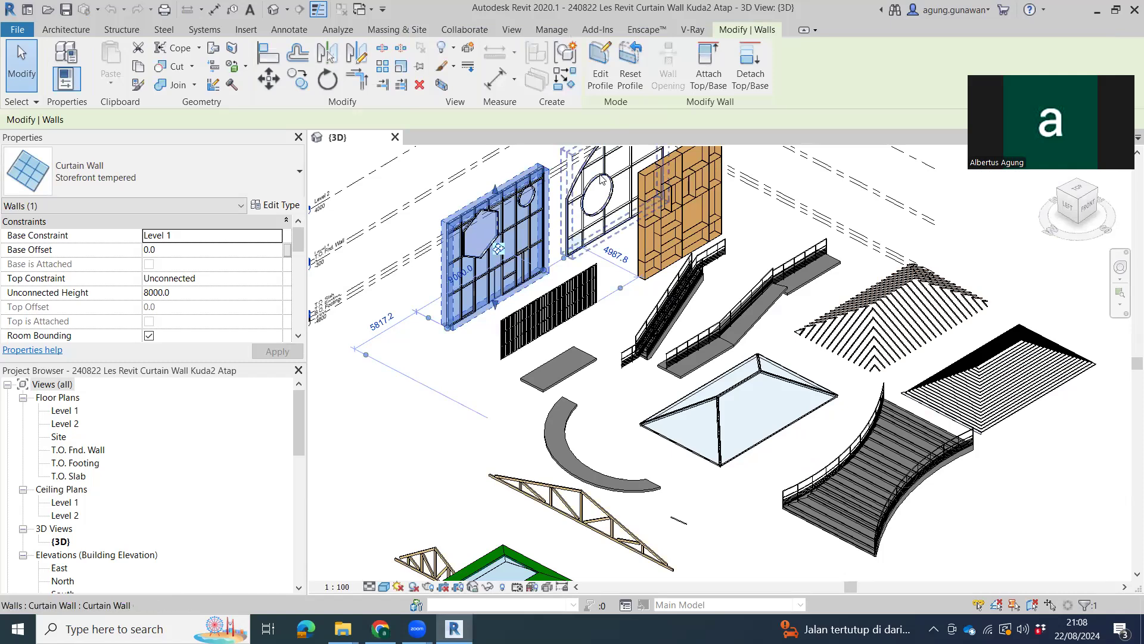
{"action": "middle_click_drag", "start_coordinate": [438, 220], "coordinate": [553, 231], "text": "shift"}
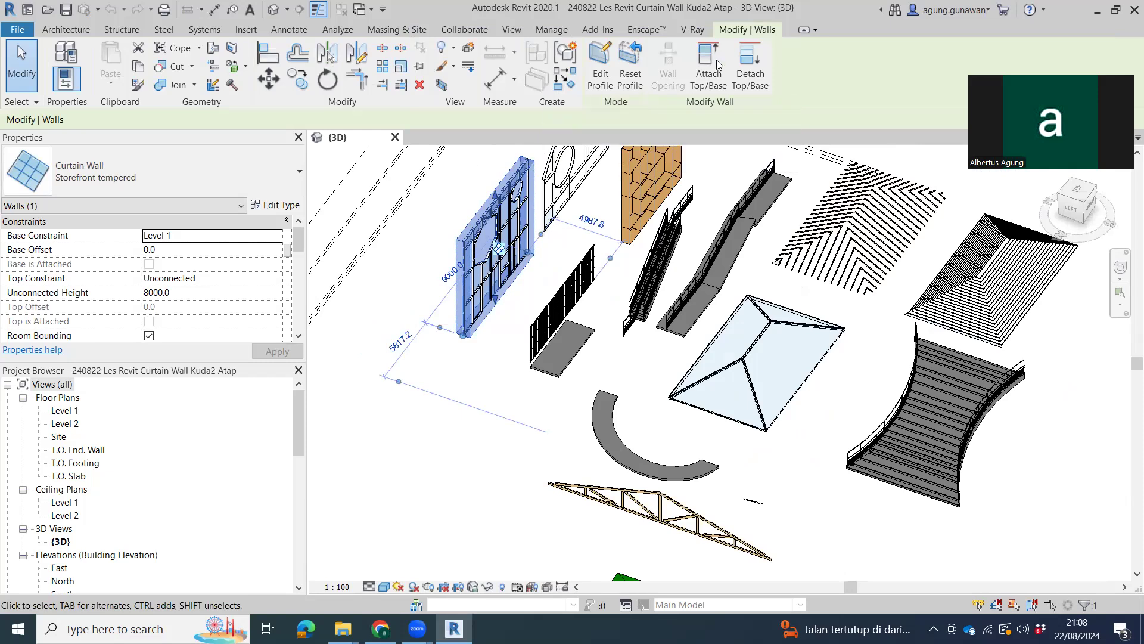
{"action": "scroll", "coordinate": [715, 268], "scroll_direction": "down", "scroll_amount": 2}
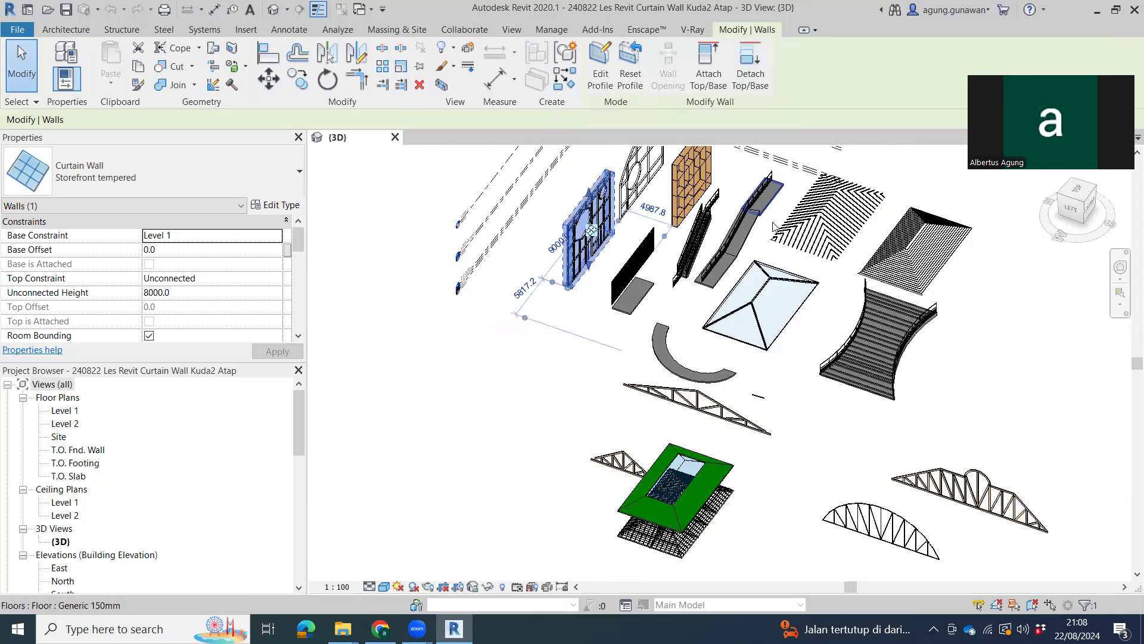
{"action": "middle_click_drag", "start_coordinate": [549, 328], "coordinate": [544, 370]}
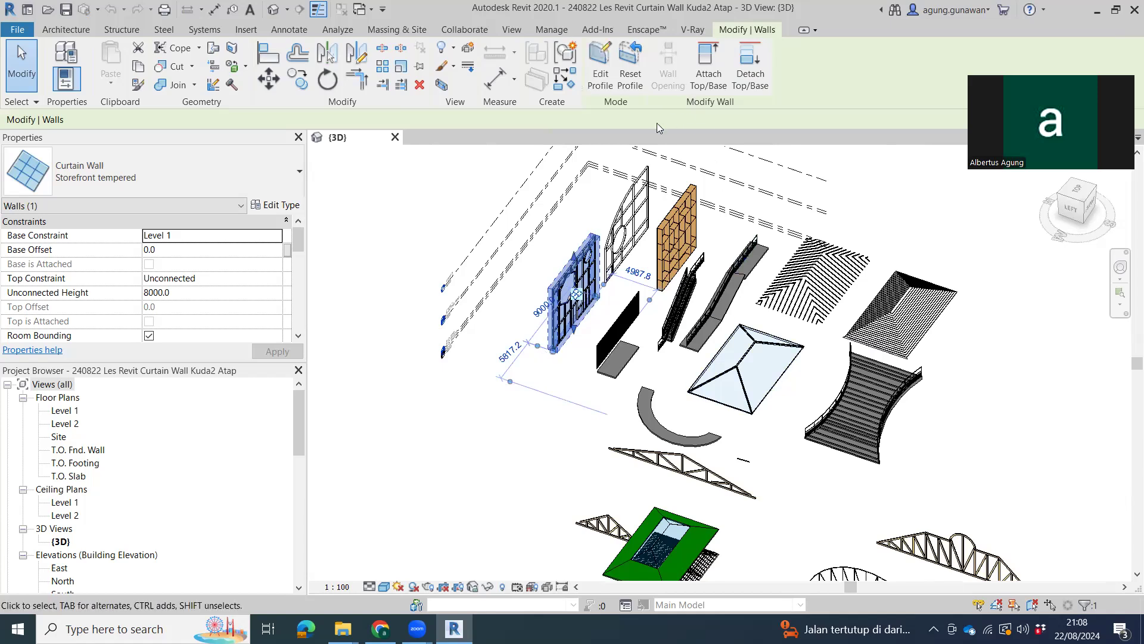
{"action": "key", "text": "Escape"}
{"action": "scroll", "coordinate": [622, 409], "scroll_direction": "up", "scroll_amount": 3}
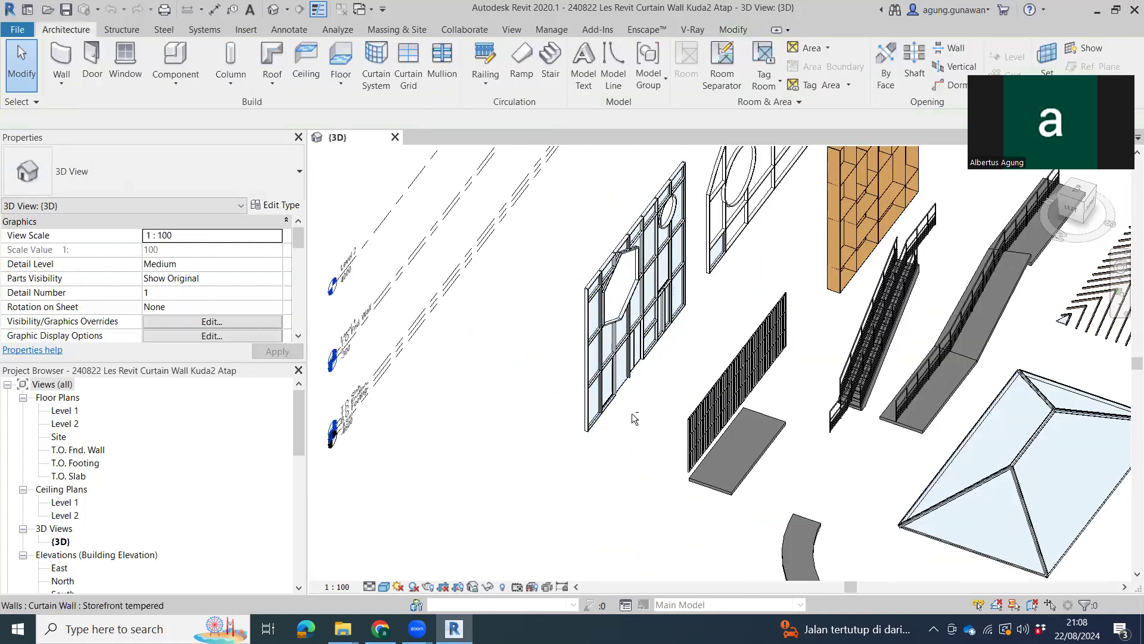
{"action": "middle_click_drag", "start_coordinate": [623, 408], "coordinate": [537, 522], "text": "shift"}
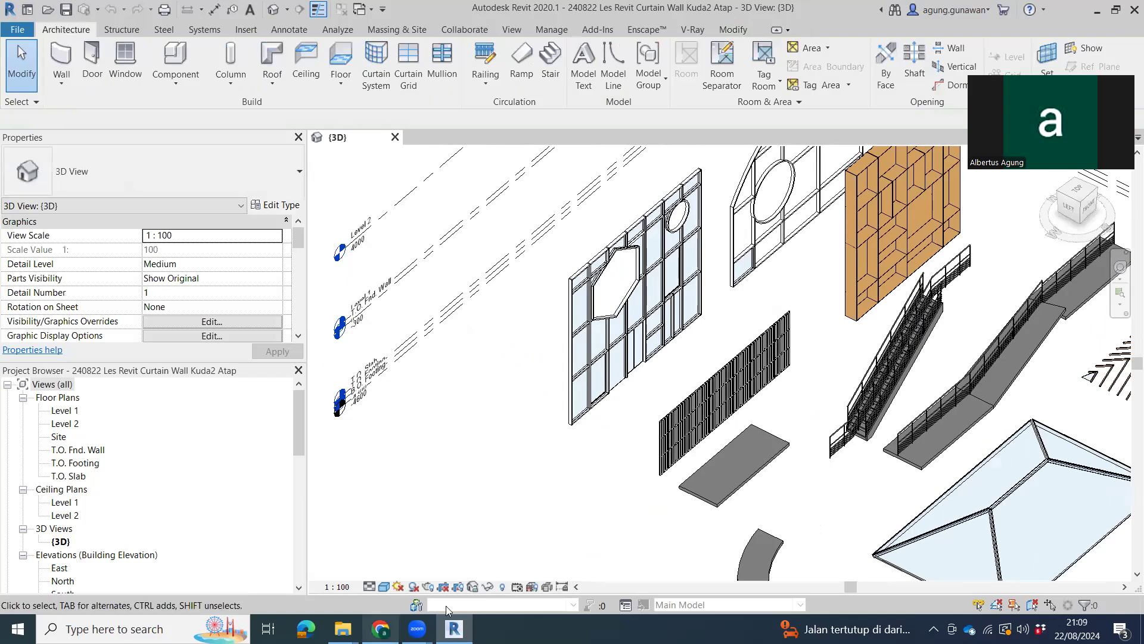
{"action": "key", "text": "alt+Tab"}
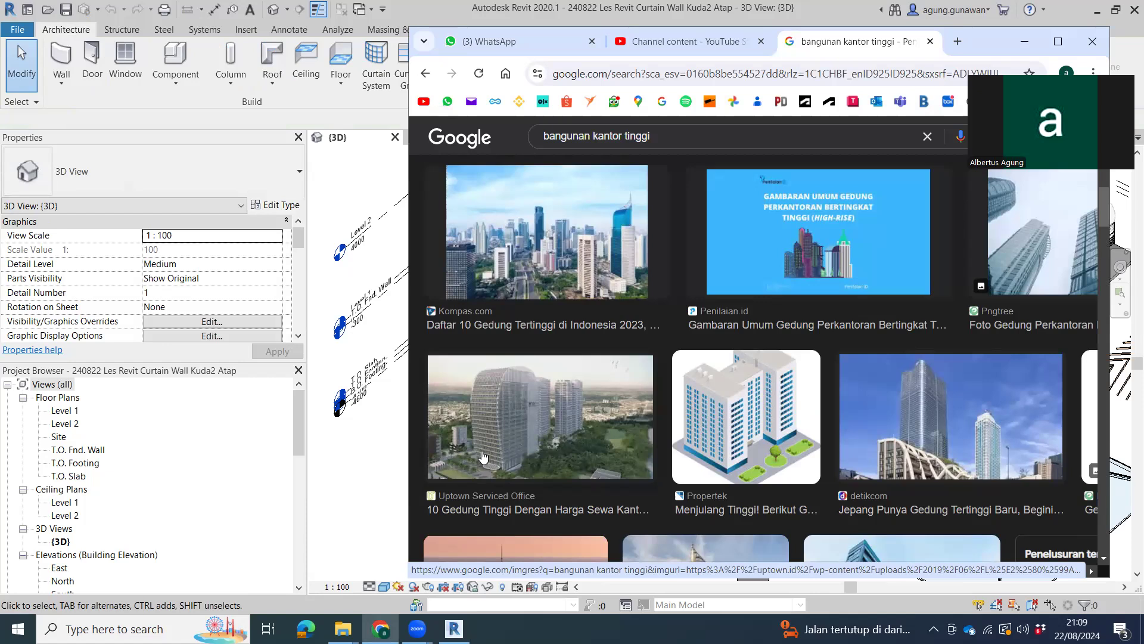
- Leave the tall-building image results and return to the Revit 3D view
{"action": "scroll", "coordinate": [782, 454], "scroll_direction": "down", "scroll_amount": 2}
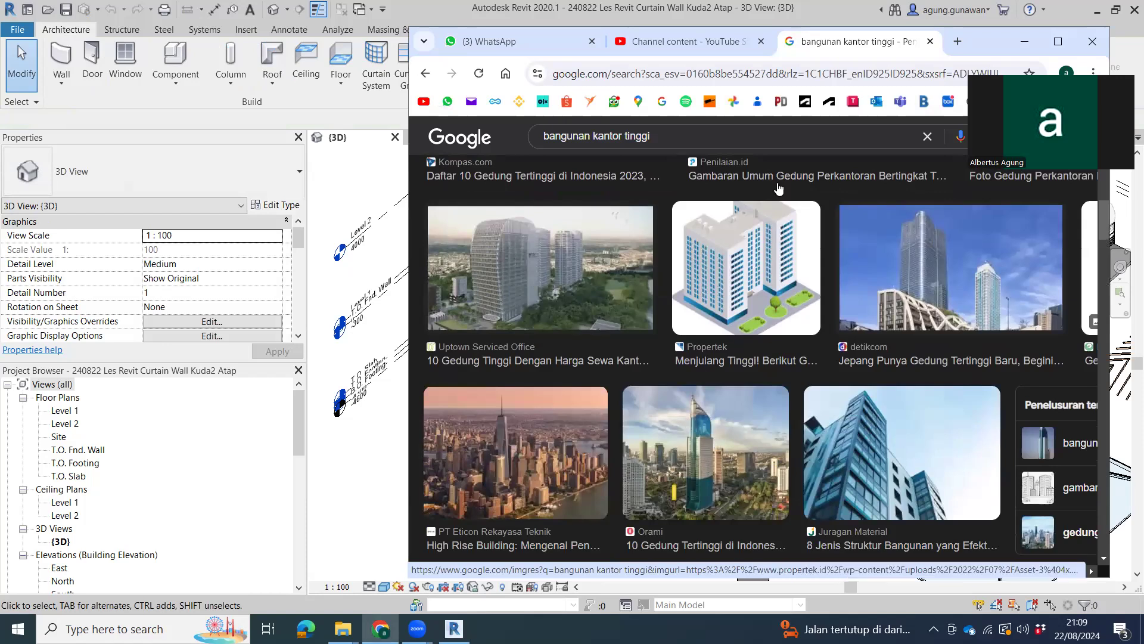
{"action": "key", "text": "alt+Tab"}
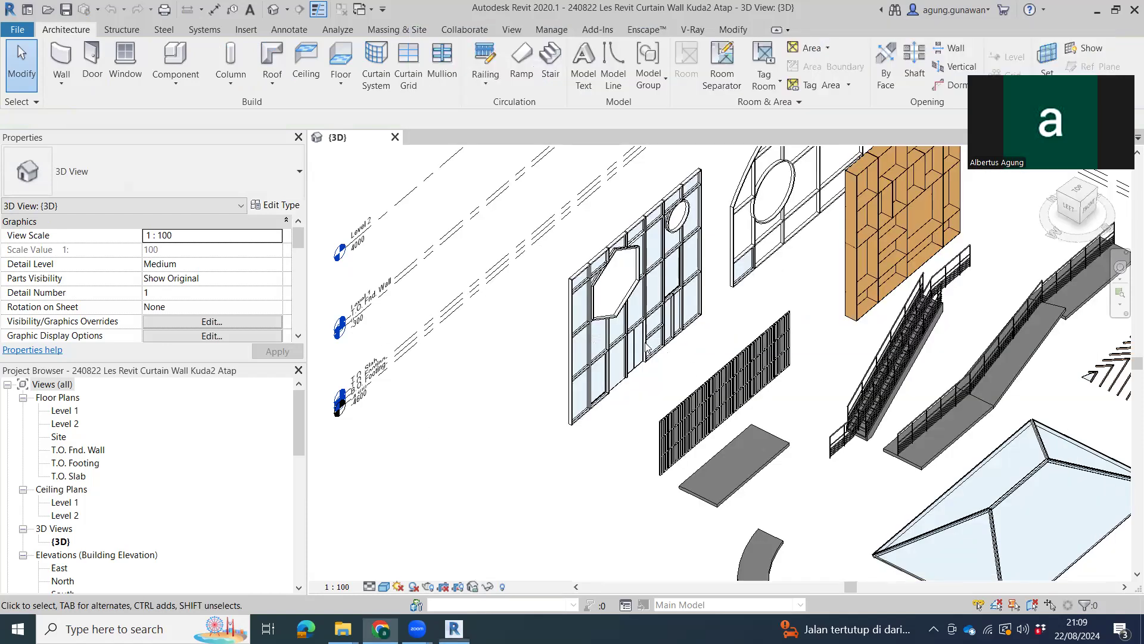
- Select the Storefront tempered curtain wall, check the reference images, then show the Architecture tools
{"action": "left_click", "coordinate": [664, 352]}
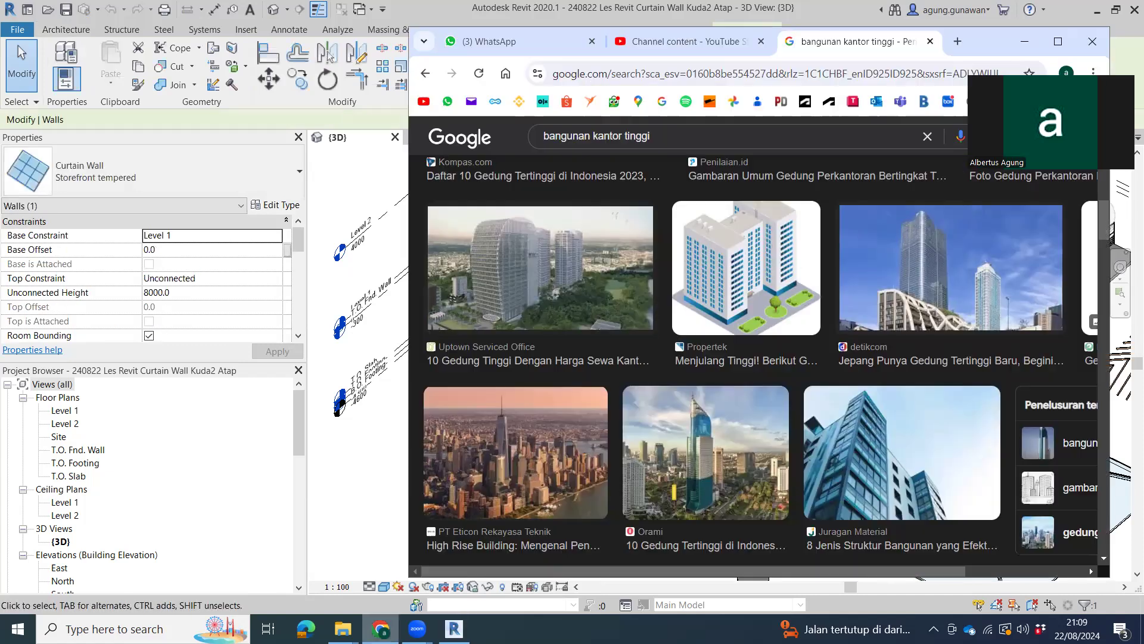
{"action": "left_click", "coordinate": [381, 628]}
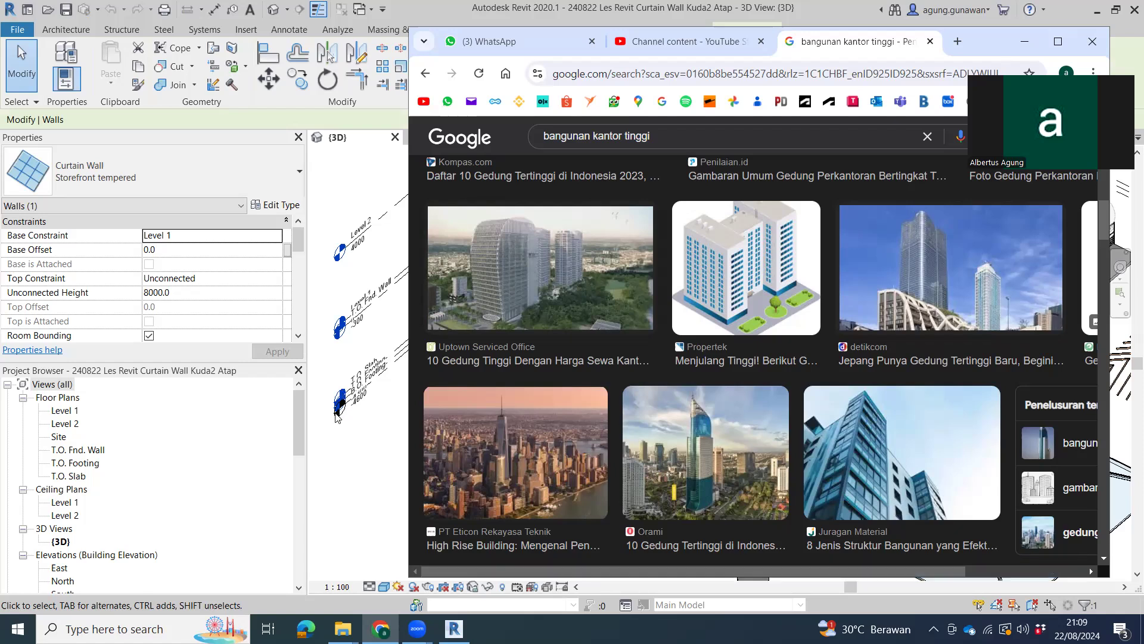
{"action": "left_click", "coordinate": [341, 417]}
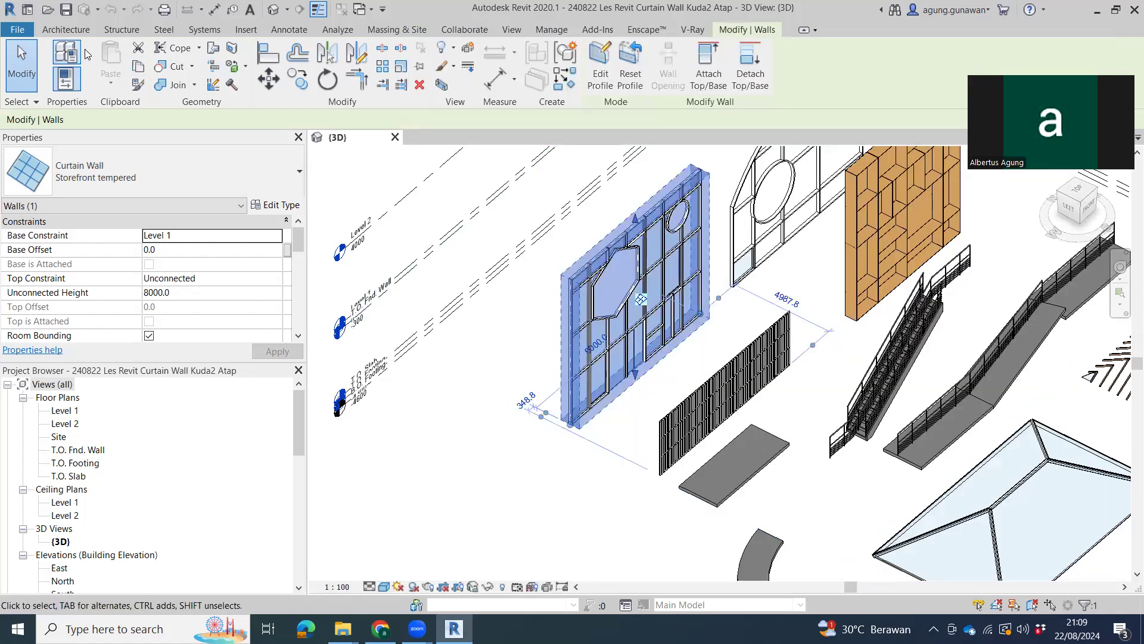
{"action": "left_click", "coordinate": [66, 30]}
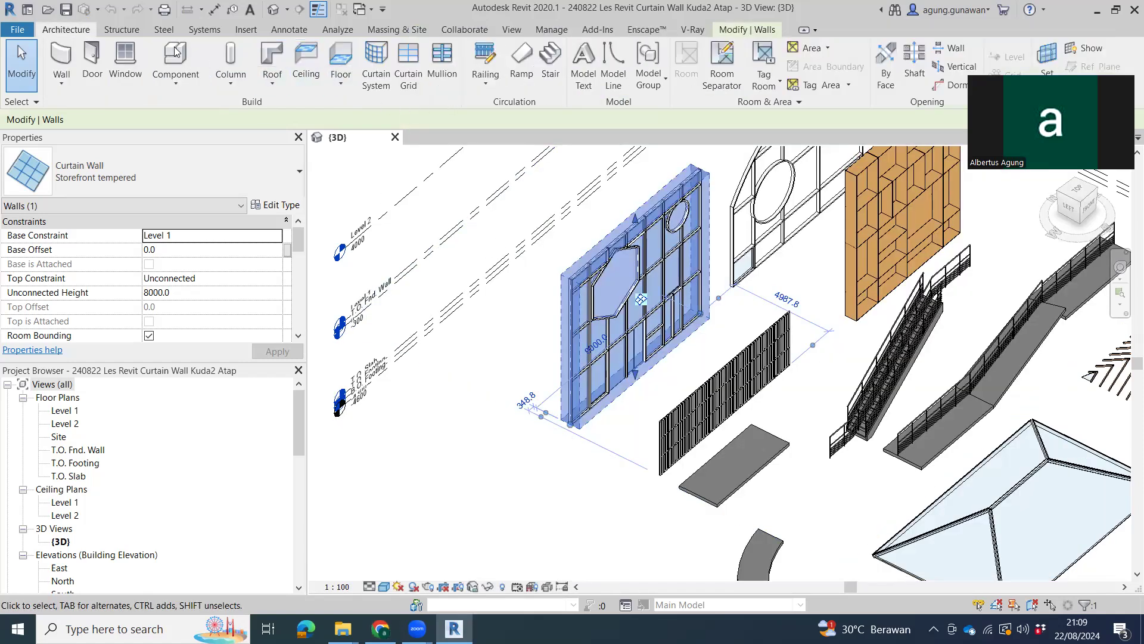
- Draw an 1800 Generic - 200mm wall on Level 1 and lower its top to 5995.4
{"action": "left_click", "coordinate": [61, 65]}
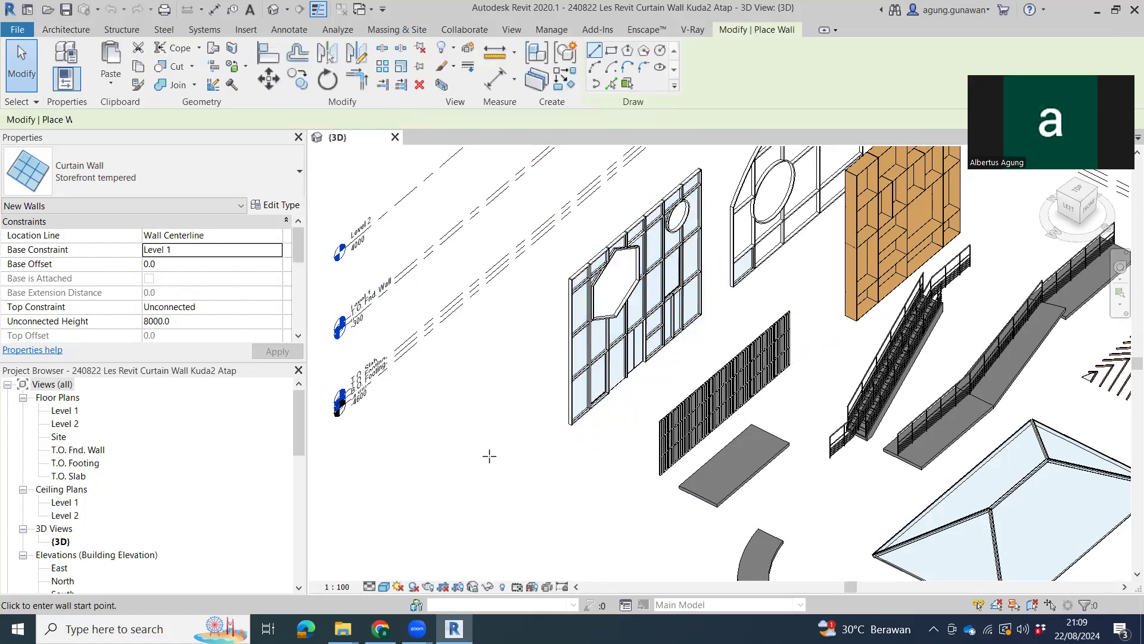
{"action": "left_click", "coordinate": [487, 474]}
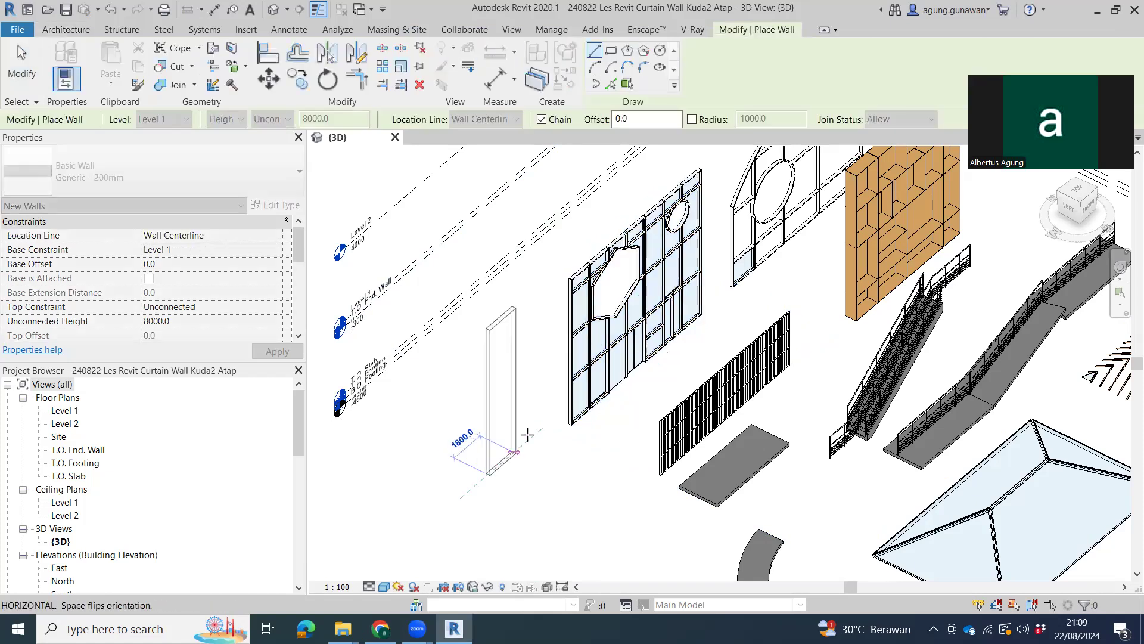
{"action": "left_click", "coordinate": [528, 434]}
{"action": "key", "text": "Escape"}
{"action": "key", "text": "Escape"}
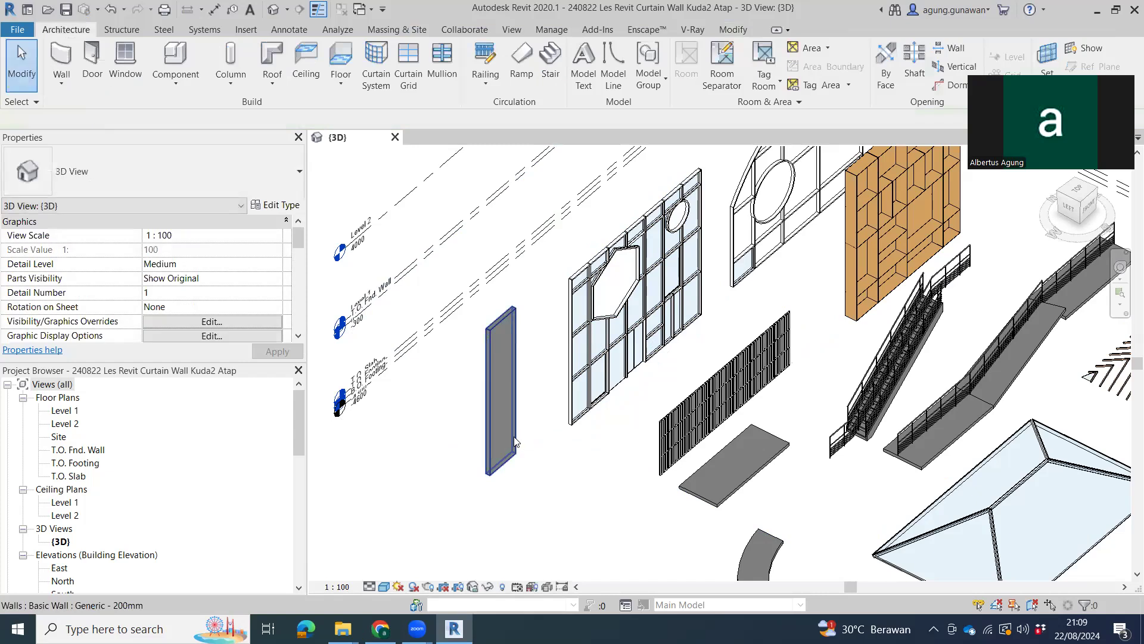
{"action": "left_click", "coordinate": [515, 441]}
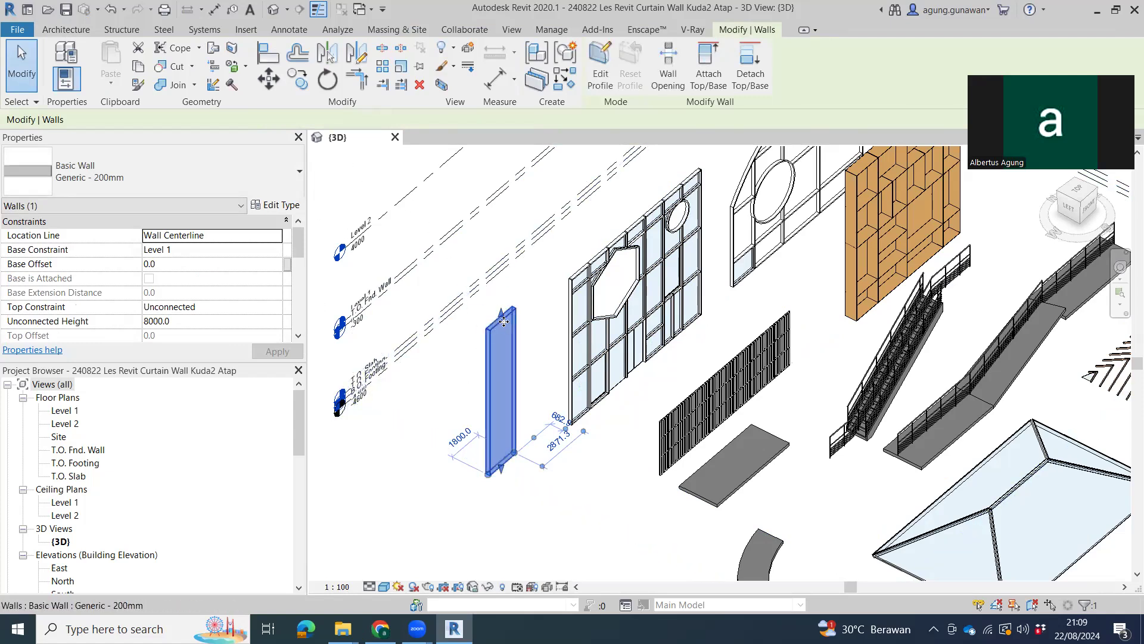
{"action": "left_click_drag", "start_coordinate": [501, 313], "coordinate": [501, 359]}
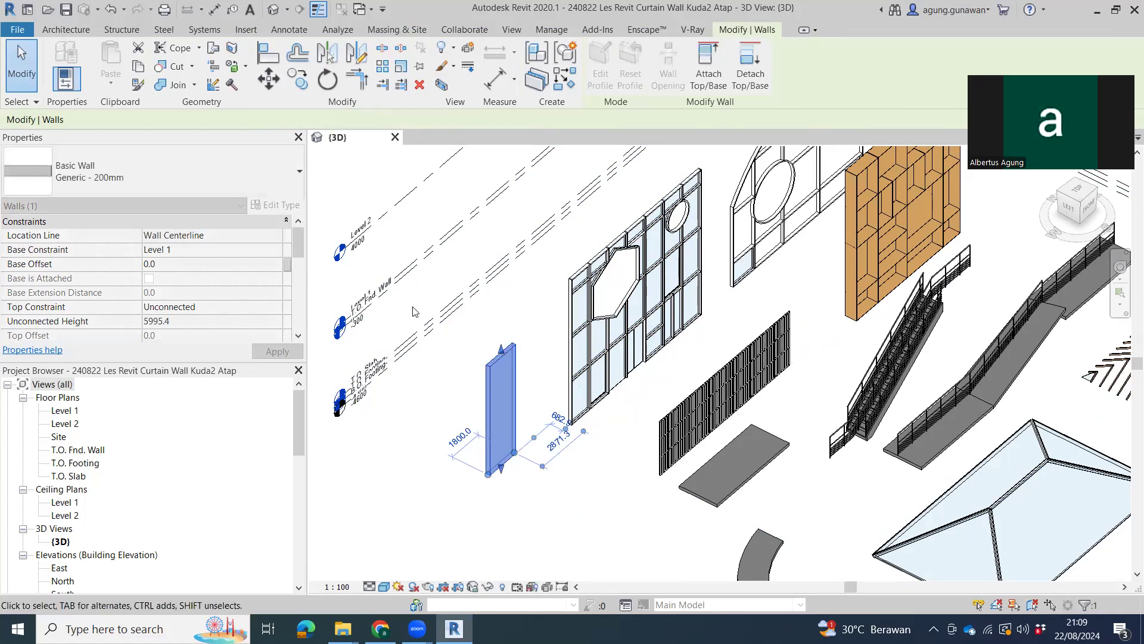
- Compare the curtain wall and new short wall, glancing at the reference images
{"action": "left_click", "coordinate": [576, 286]}
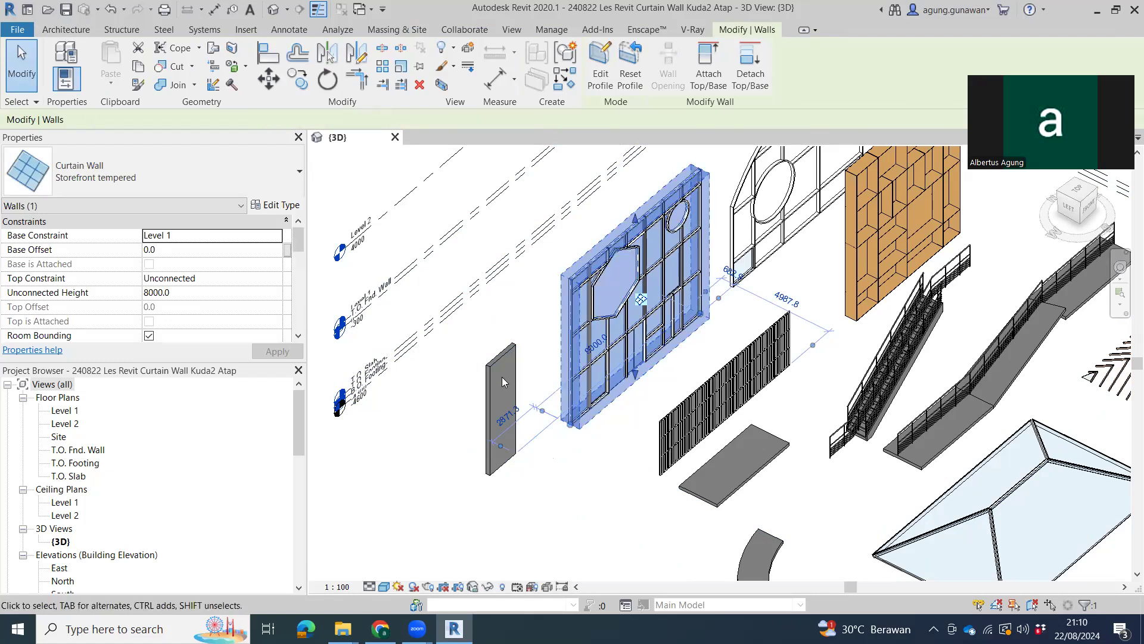
{"action": "left_click", "coordinate": [513, 361]}
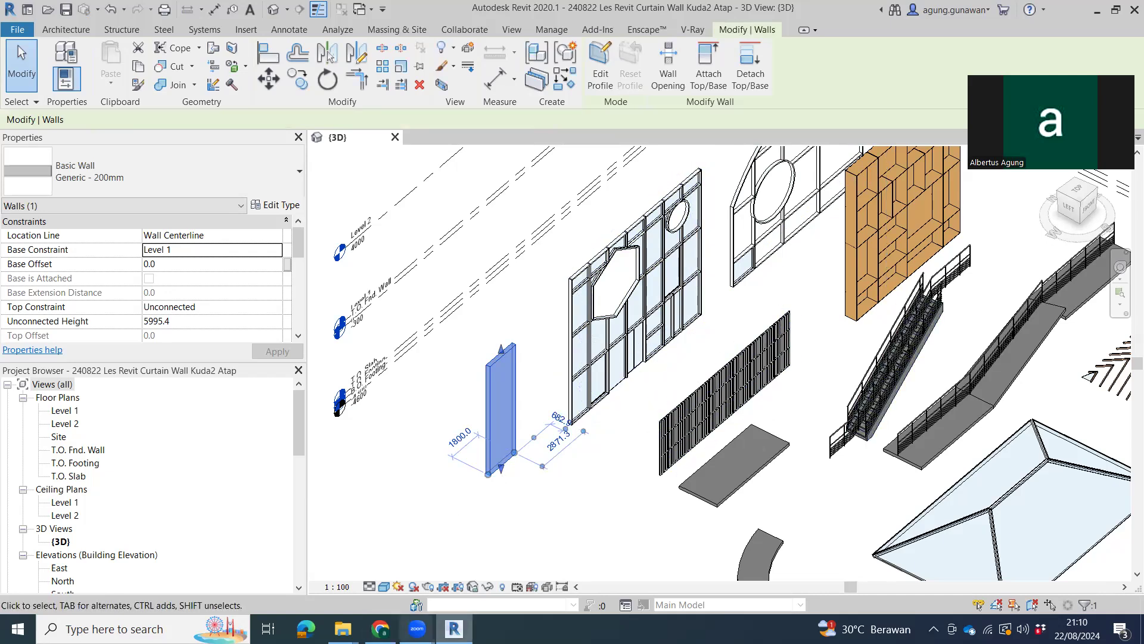
{"action": "left_click", "coordinate": [381, 629]}
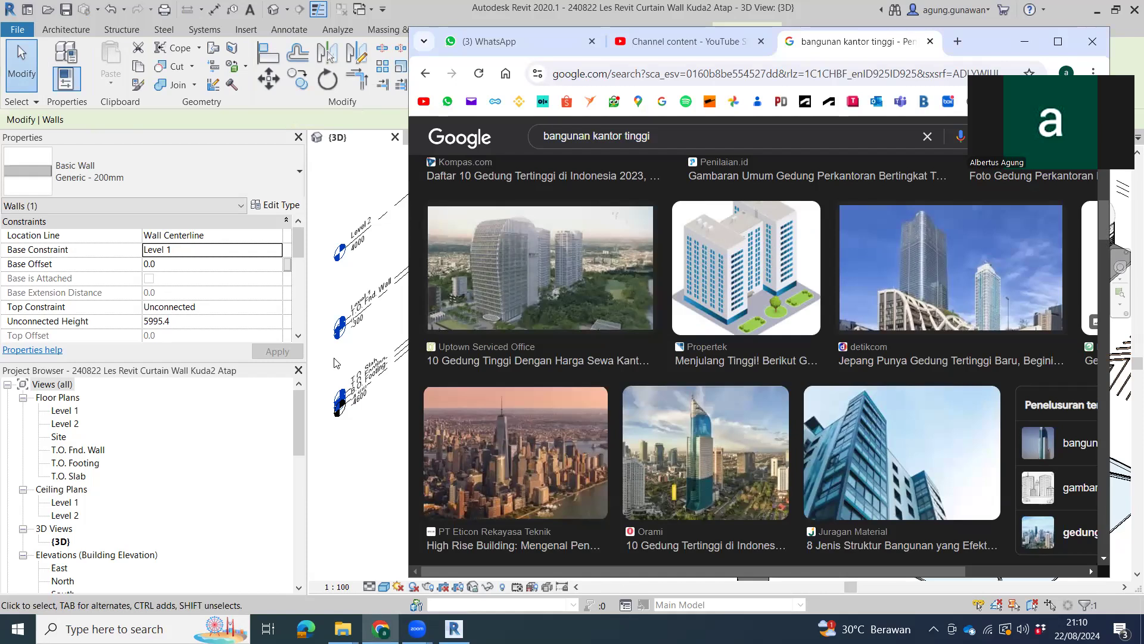
{"action": "left_click", "coordinate": [349, 377]}
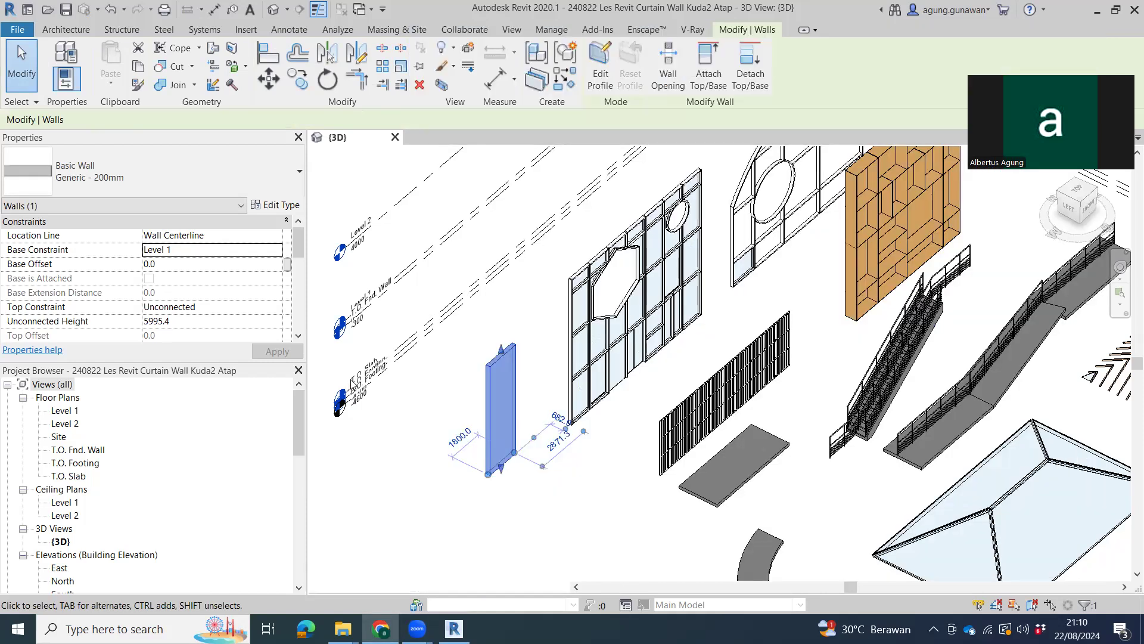
{"action": "left_click", "coordinate": [682, 388]}
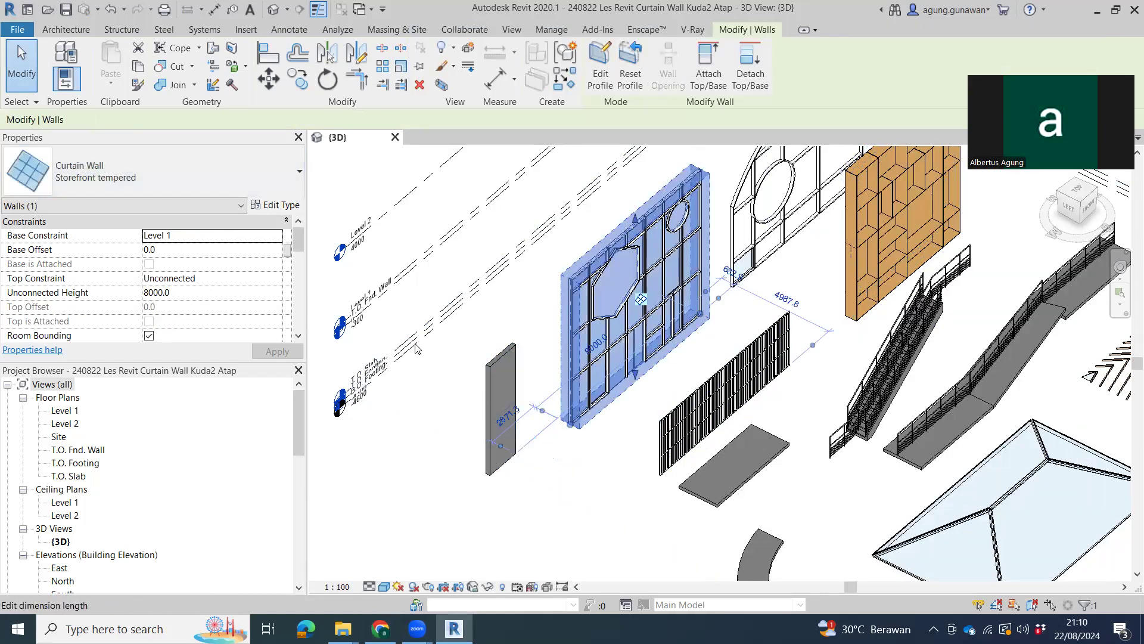
{"action": "middle_click_drag", "start_coordinate": [531, 409], "coordinate": [487, 407]}
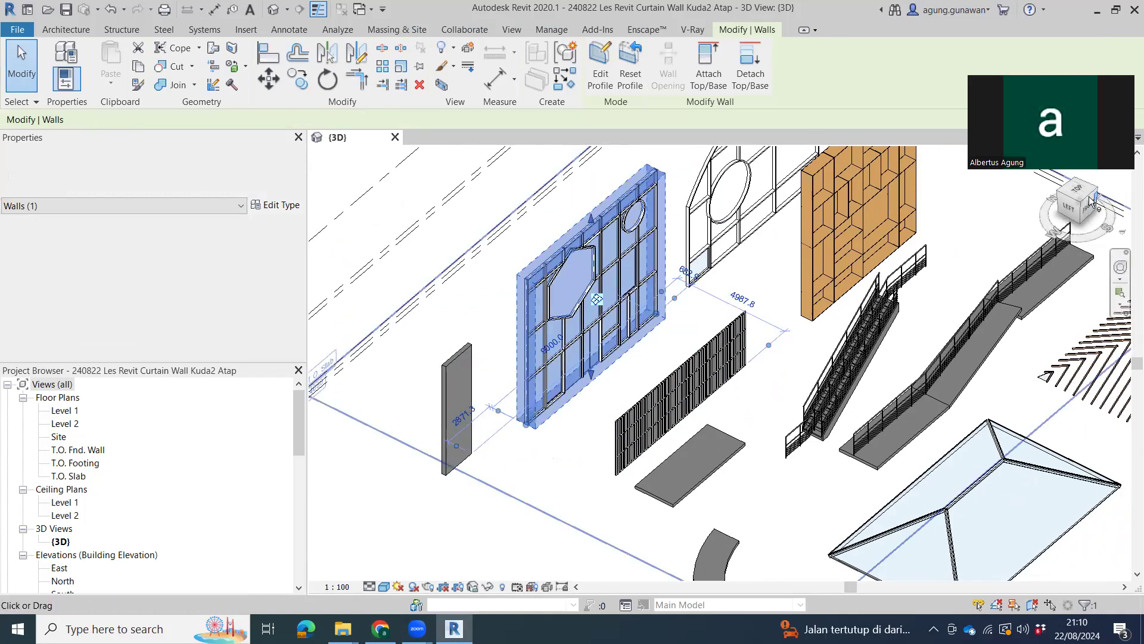
{"action": "mouse_move", "coordinate": [962, 231]}
{"action": "middle_mouse_down", "text": "shift"}
{"action": "mouse_move", "coordinate": [731, 484]}
{"action": "mouse_move", "coordinate": [643, 441]}
{"action": "middle_mouse_up", "text": "shift"}
{"action": "scroll", "coordinate": [623, 293], "scroll_direction": "down", "scroll_amount": 3}
{"action": "scroll", "coordinate": [643, 441], "scroll_direction": "down", "scroll_amount": 1}
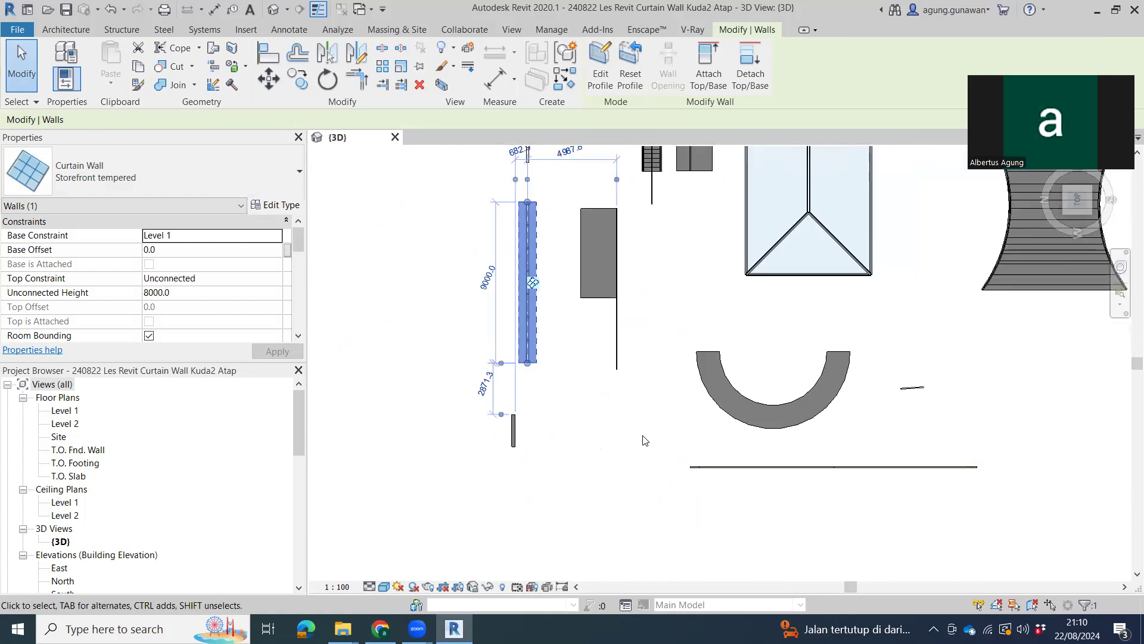
{"action": "key", "text": "c"}
{"action": "key", "text": "s"}
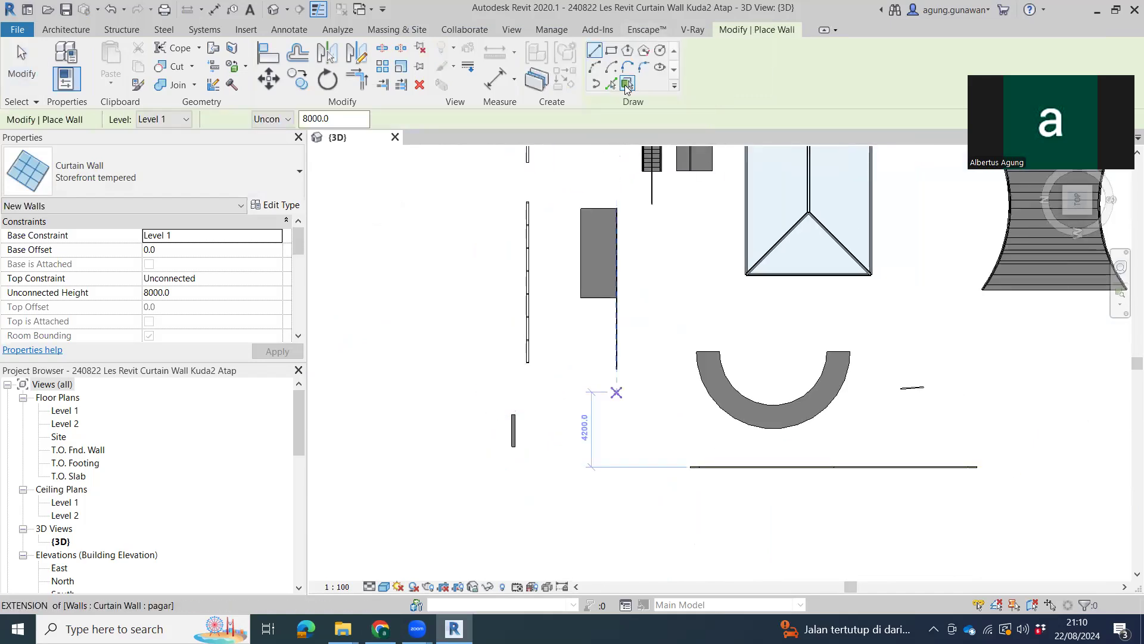
{"action": "left_click", "coordinate": [596, 67]}
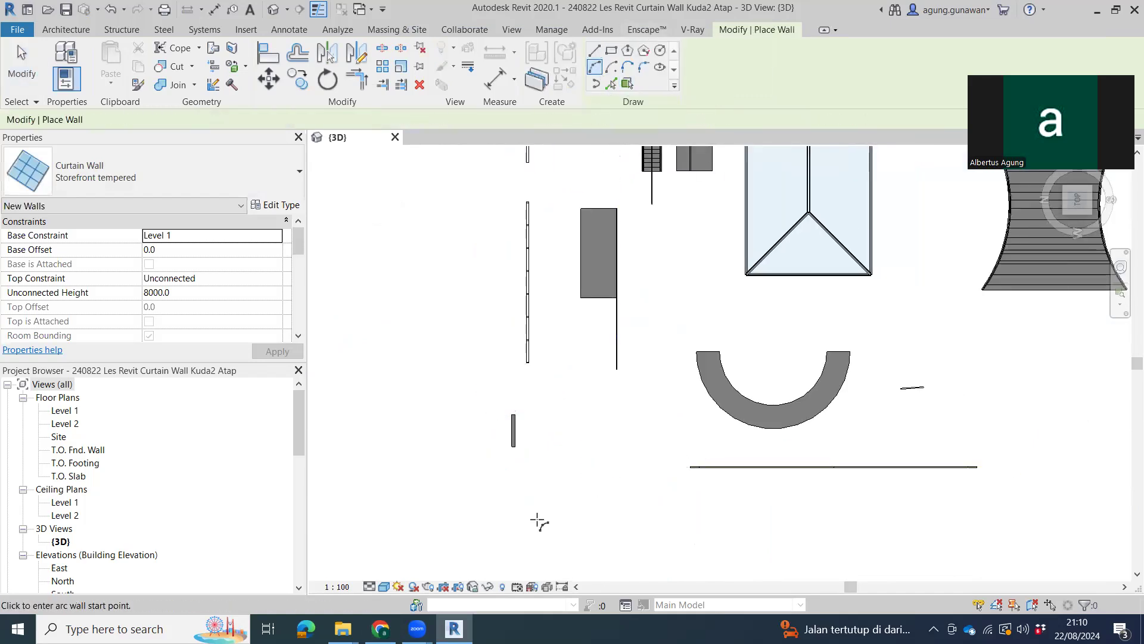
{"action": "left_click", "coordinate": [538, 519]}
{"action": "left_click", "coordinate": [721, 519]}
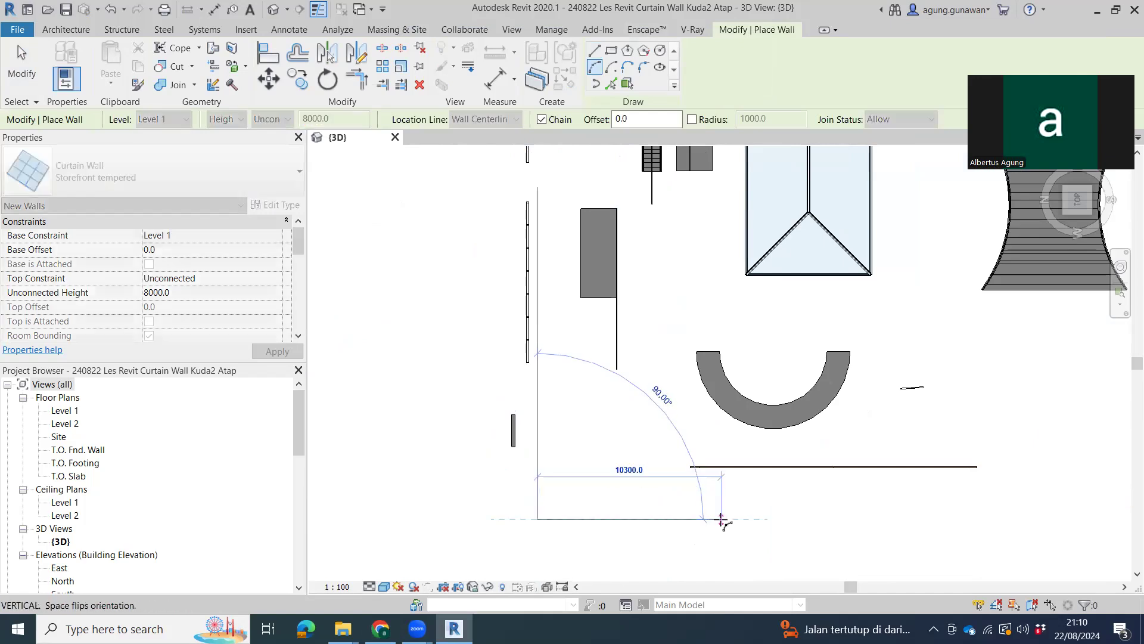
{"action": "left_click", "coordinate": [655, 538]}
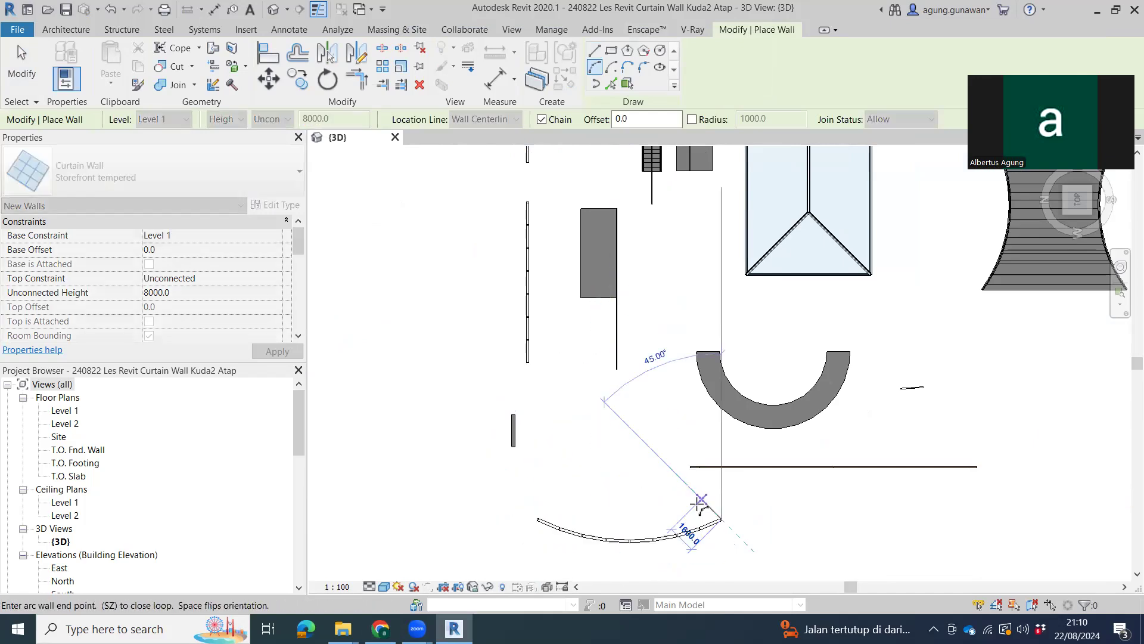
{"action": "key", "text": "Escape"}
{"action": "key", "text": "Escape"}
{"action": "scroll", "coordinate": [690, 524], "scroll_direction": "up", "scroll_amount": 2}
{"action": "mouse_move", "coordinate": [689, 524]}
{"action": "middle_mouse_down", "text": "shift"}
{"action": "mouse_move", "coordinate": [623, 358]}
{"action": "mouse_move", "coordinate": [473, 417]}
{"action": "mouse_move", "coordinate": [1052, 324]}
{"action": "mouse_move", "coordinate": [821, 304]}
{"action": "mouse_move", "coordinate": [1078, 201]}
{"action": "middle_mouse_up", "text": "shift"}
{"action": "left_click", "coordinate": [822, 304]}
{"action": "left_click", "coordinate": [1077, 201]}
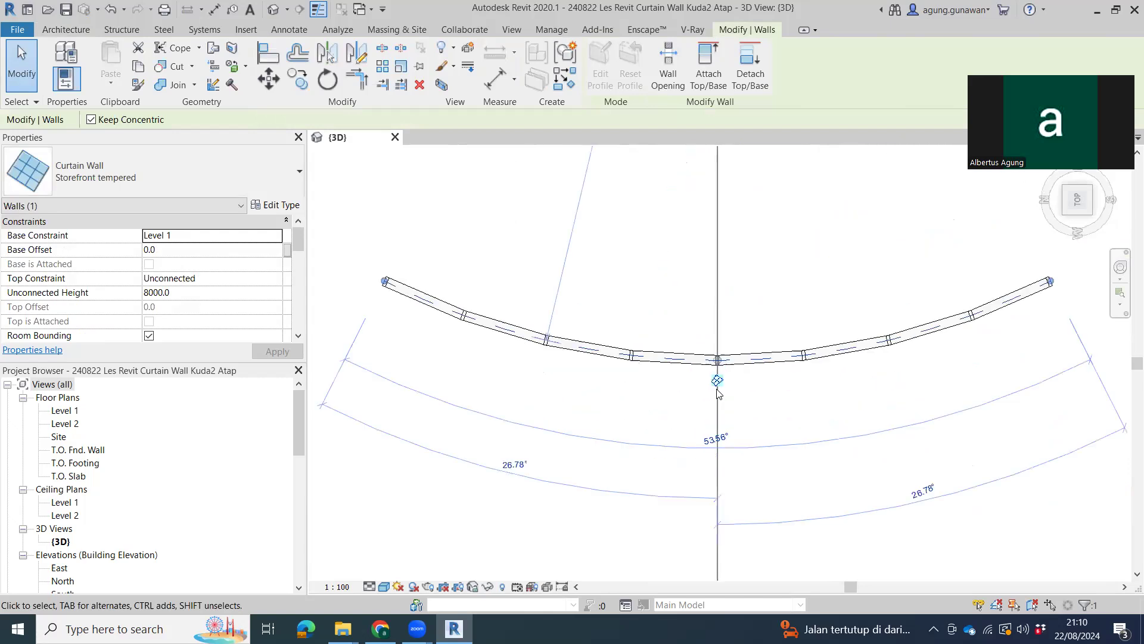
{"action": "scroll", "coordinate": [717, 391], "scroll_direction": "up", "scroll_amount": 2}
{"action": "scroll", "coordinate": [717, 387], "scroll_direction": "up", "scroll_amount": 2}
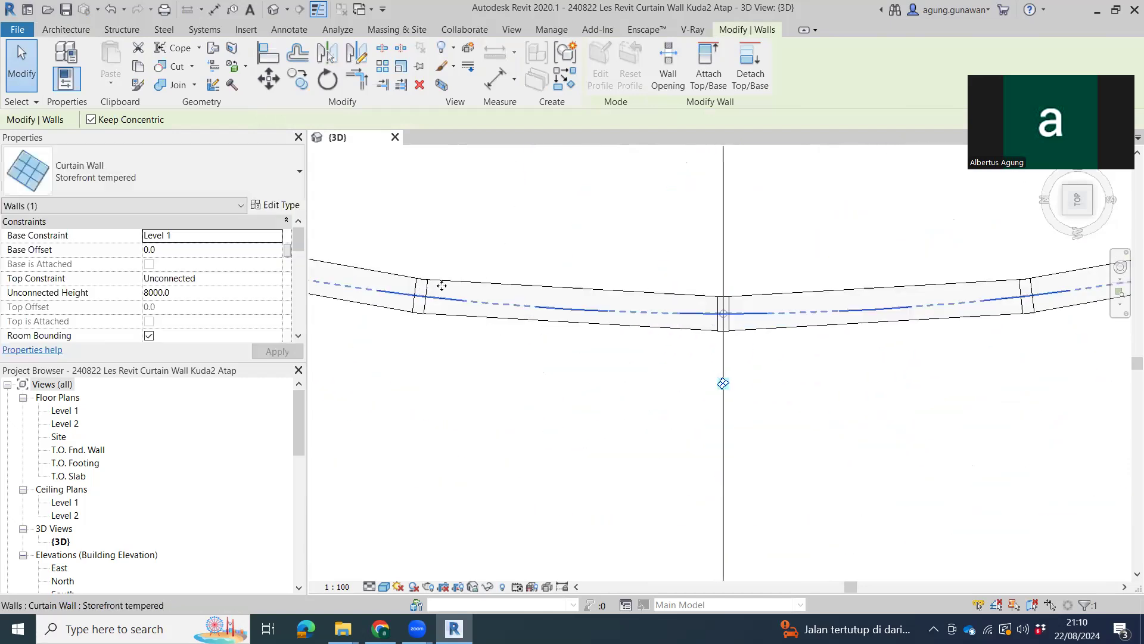
{"action": "scroll", "coordinate": [907, 327], "scroll_direction": "down", "scroll_amount": 3}
{"action": "mouse_move", "coordinate": [949, 422]}
{"action": "middle_mouse_down", "text": "shift"}
{"action": "mouse_move", "coordinate": [954, 443]}
{"action": "mouse_move", "coordinate": [707, 420]}
{"action": "middle_mouse_up", "text": "shift"}
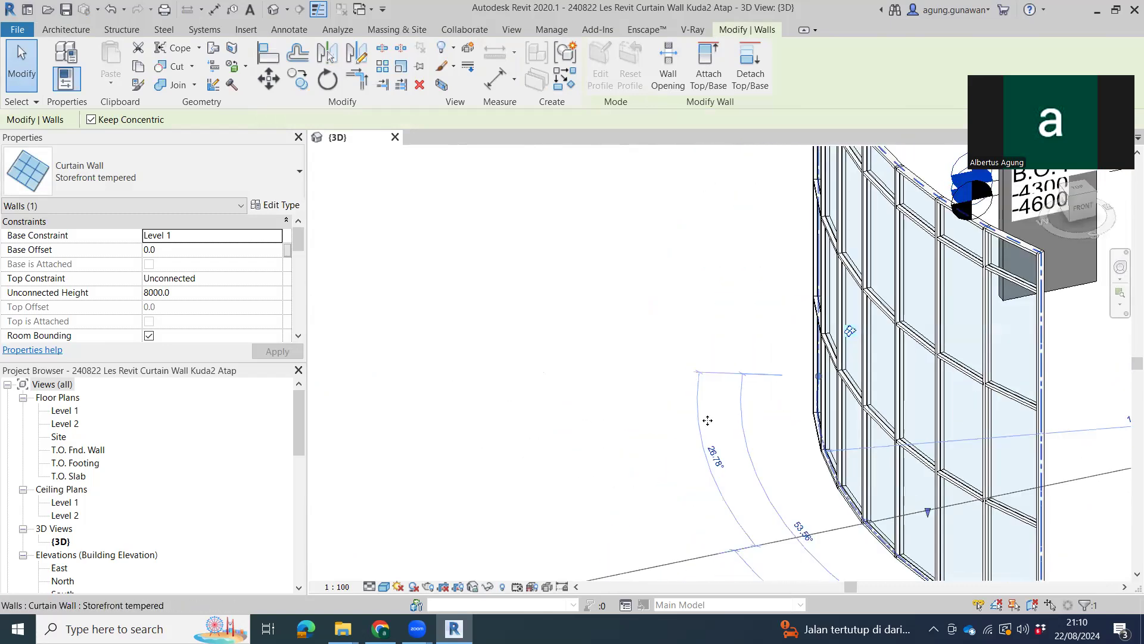
{"action": "scroll", "coordinate": [827, 443], "scroll_direction": "down", "scroll_amount": 5}
{"action": "middle_click_drag", "start_coordinate": [646, 414], "coordinate": [685, 433], "text": "shift"}
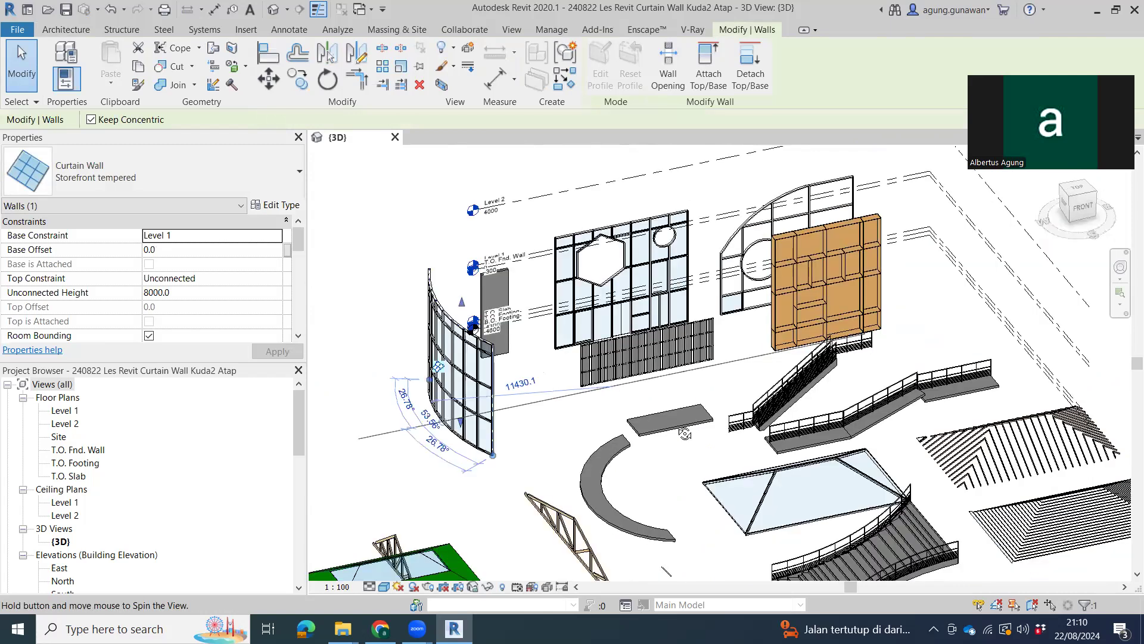
{"action": "middle_click_drag", "start_coordinate": [665, 236], "coordinate": [668, 243], "text": "shift"}
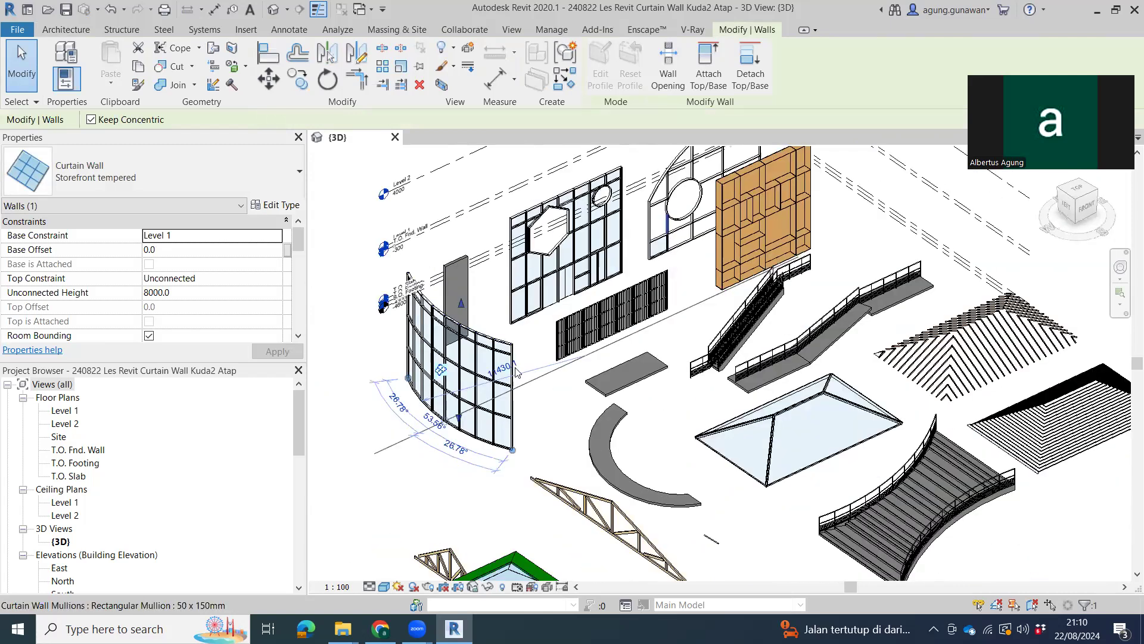
{"action": "middle_click_drag", "start_coordinate": [517, 372], "coordinate": [670, 374]}
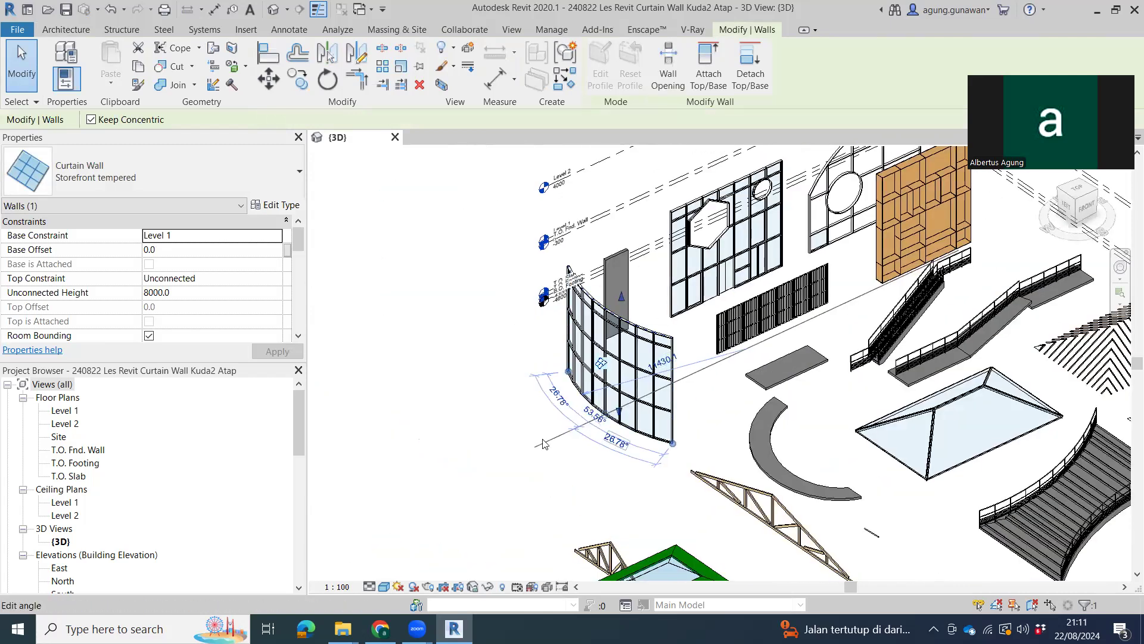
{"action": "mouse_move", "coordinate": [602, 412]}
{"action": "middle_mouse_down", "text": "shift"}
{"action": "mouse_move", "coordinate": [673, 522]}
{"action": "mouse_move", "coordinate": [659, 351]}
{"action": "middle_mouse_up", "text": "shift"}
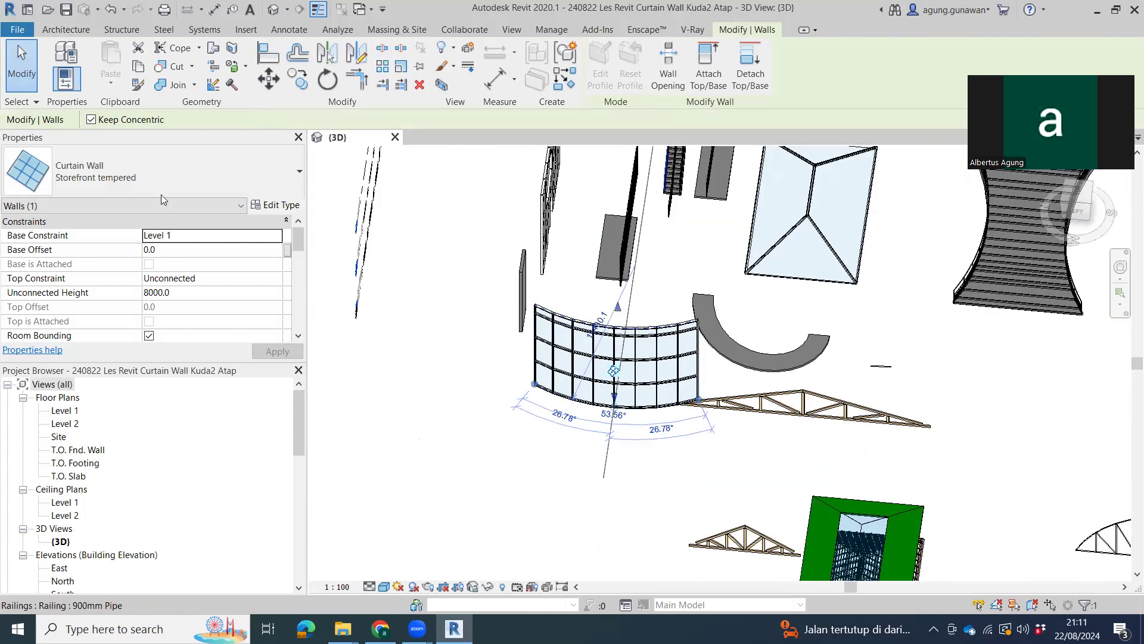
- Switch the arc wall to the Curtain Wall type and remove its gridlines
{"action": "left_click", "coordinate": [162, 173]}
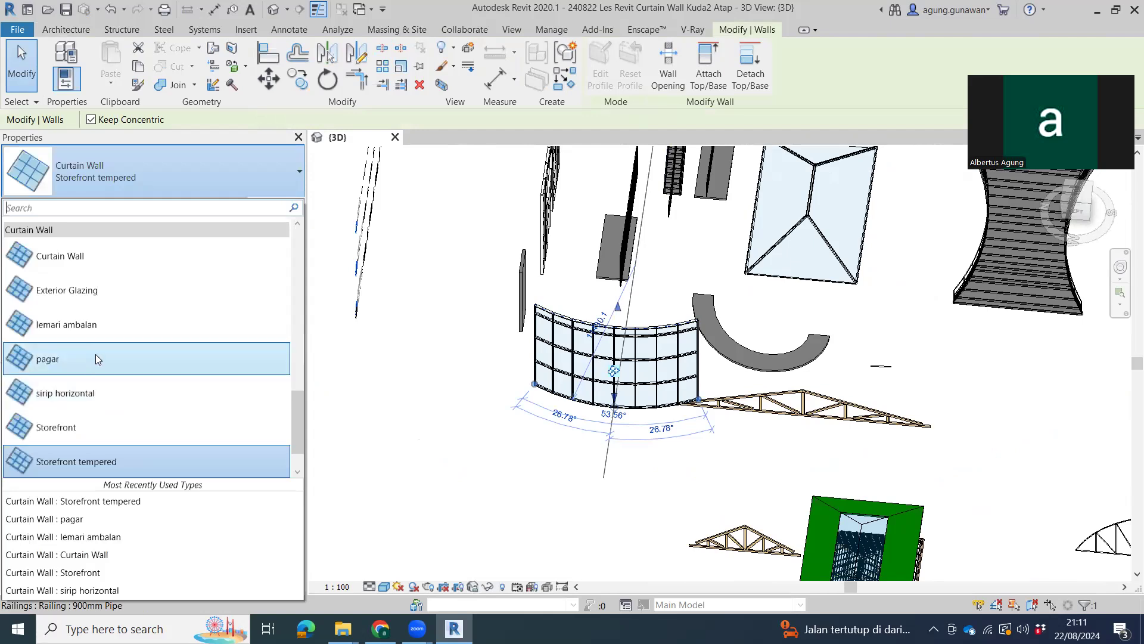
{"action": "left_click", "coordinate": [119, 250]}
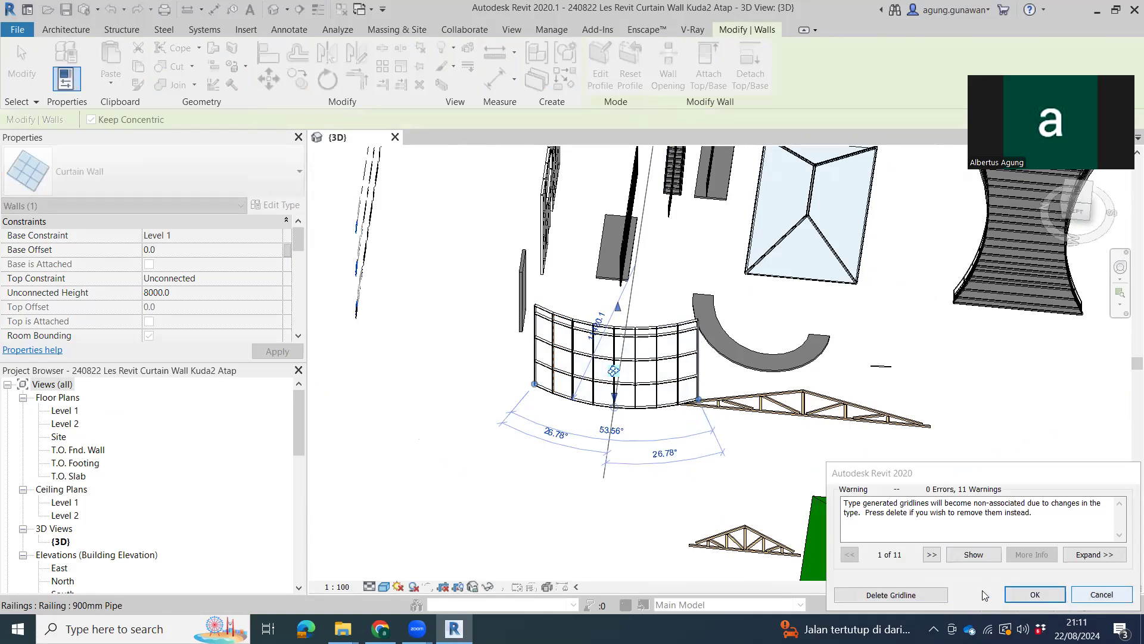
{"action": "left_click", "coordinate": [918, 595]}
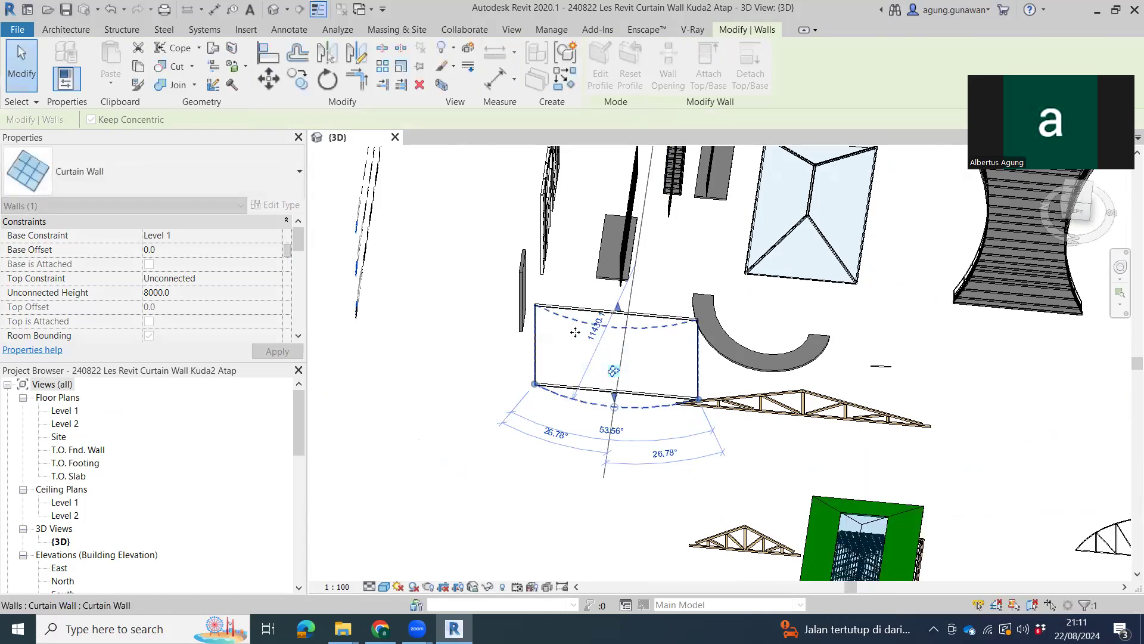
{"action": "scroll", "coordinate": [608, 300], "scroll_direction": "up", "scroll_amount": 3}
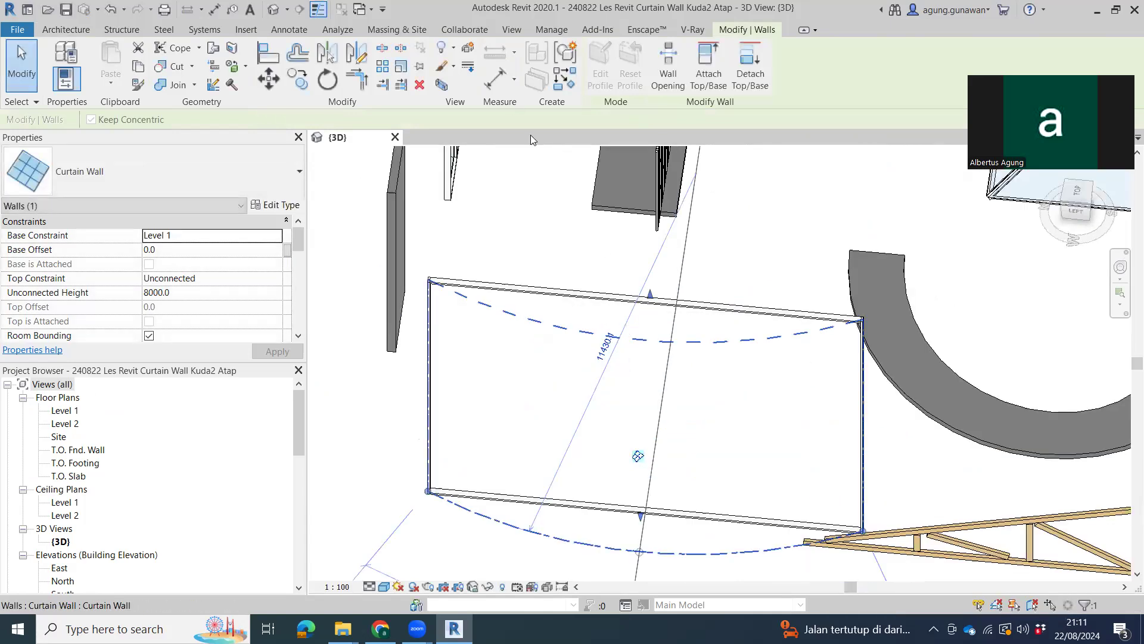
{"action": "key", "text": "Escape"}
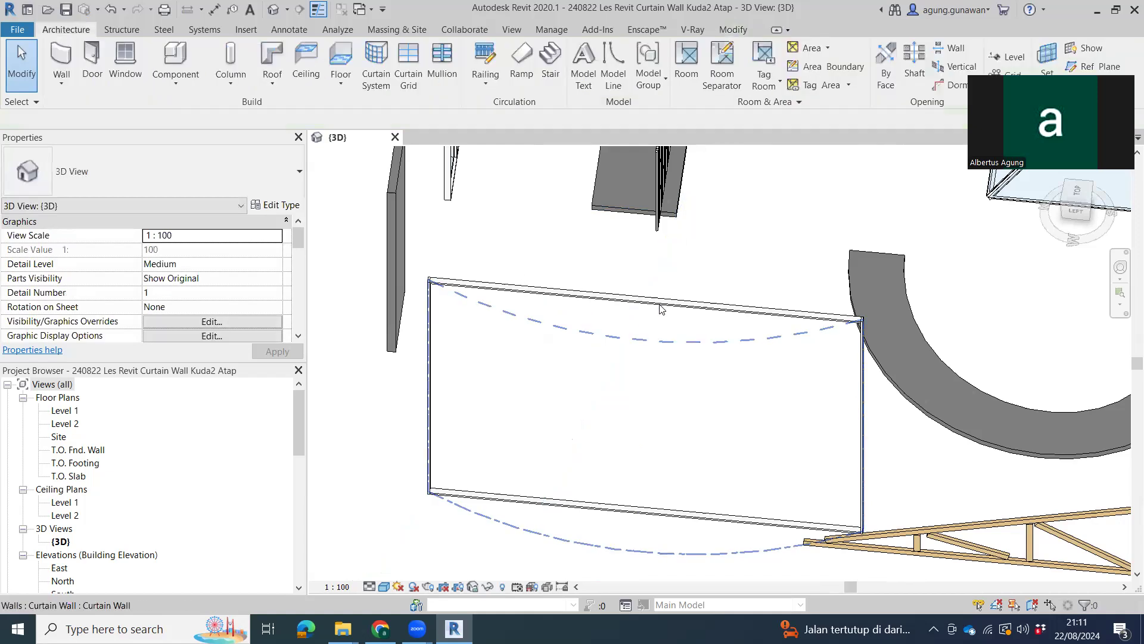
{"action": "left_click", "coordinate": [655, 316]}
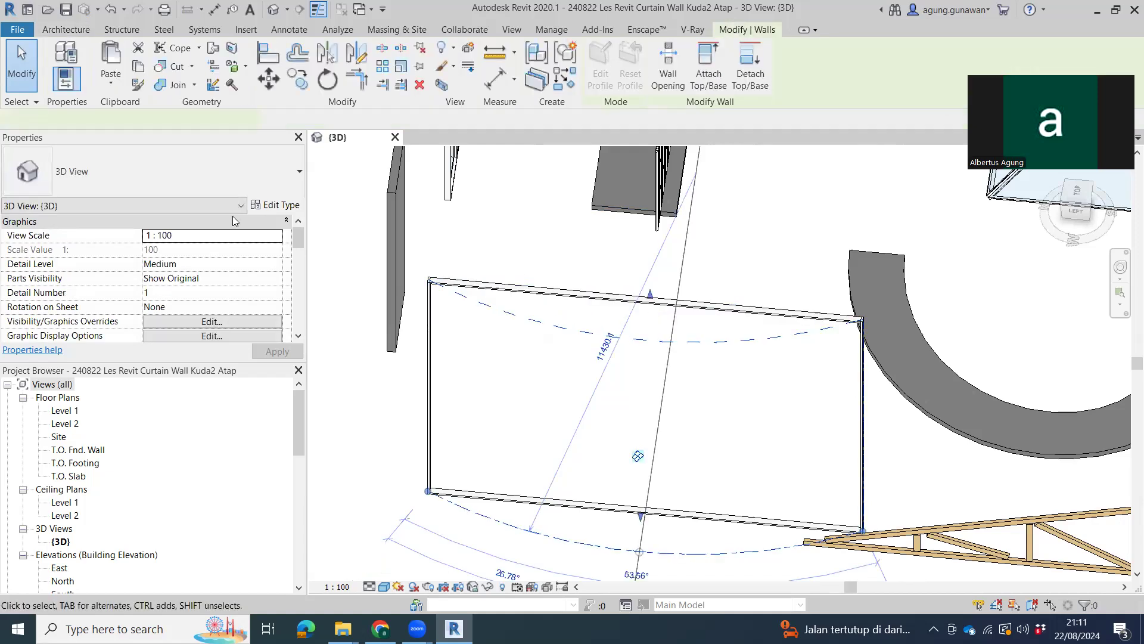
- Duplicate the type as 'Curtain Wall kaca' with Curtain Panel set to System Panel : Glazed
{"action": "left_click", "coordinate": [276, 204]}
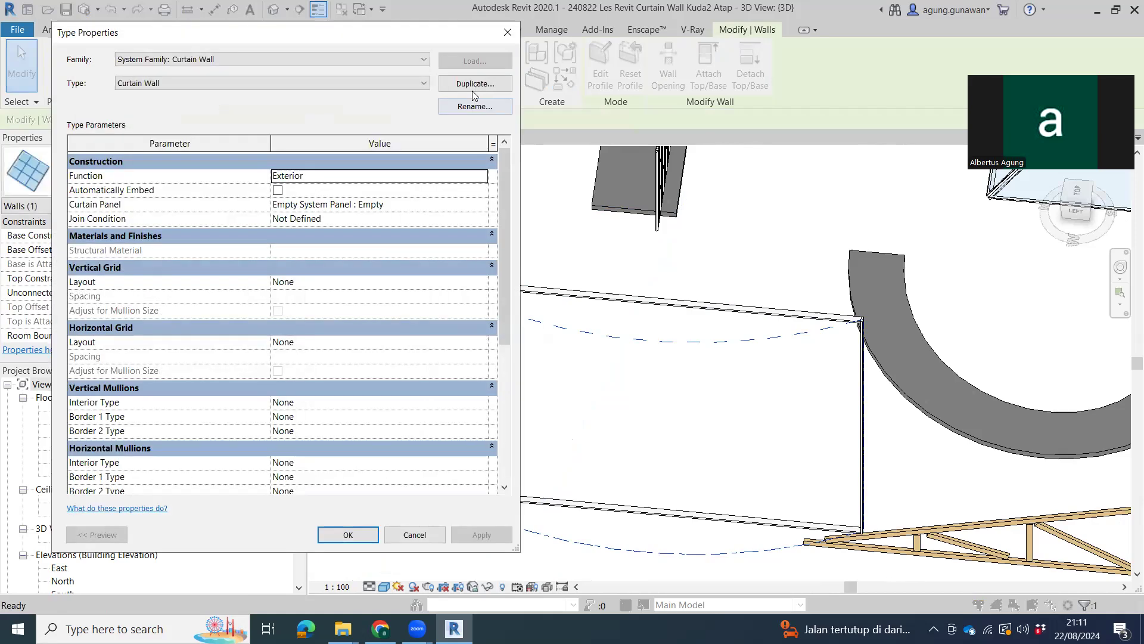
{"action": "left_click", "coordinate": [472, 90]}
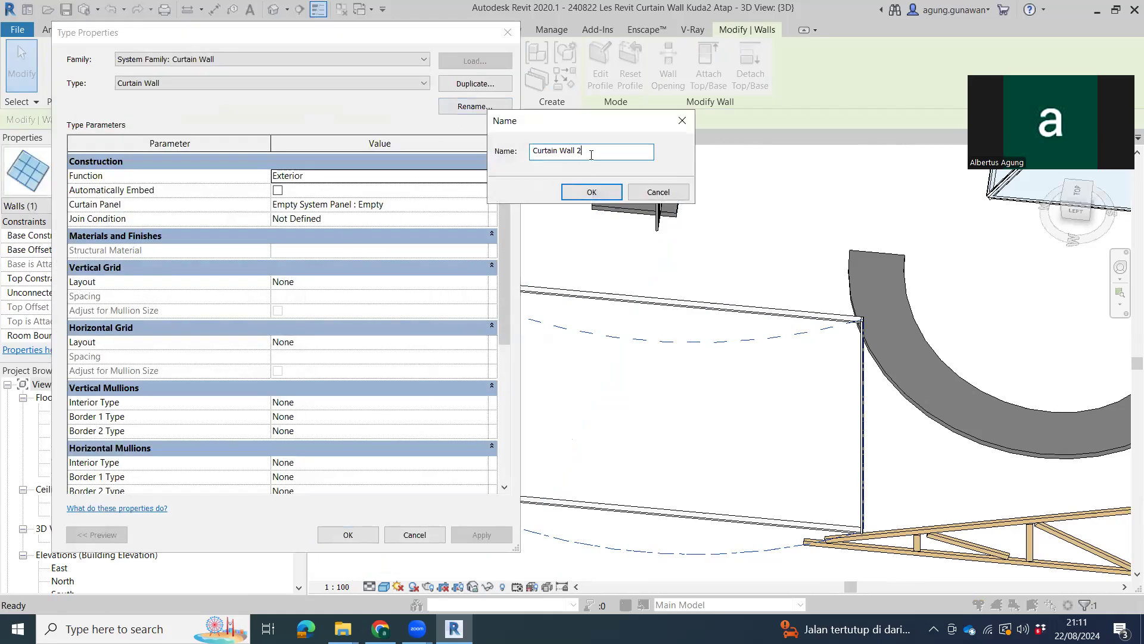
{"action": "type", "text": "Curtain Wall kaca"}
{"action": "left_click", "coordinate": [565, 194]}
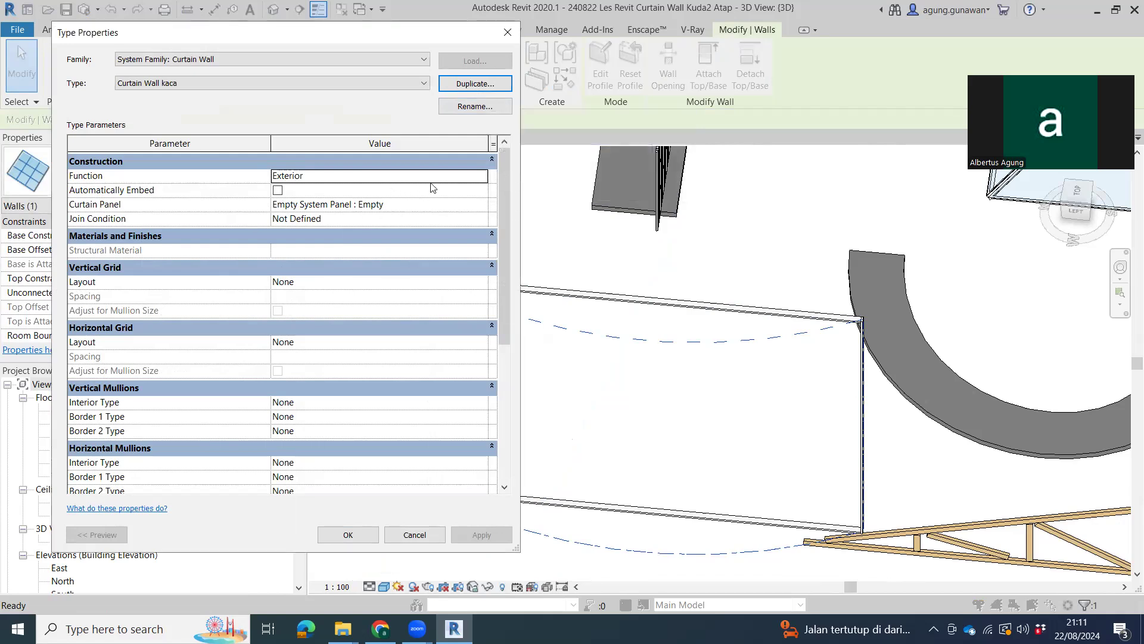
{"action": "left_click", "coordinate": [469, 209]}
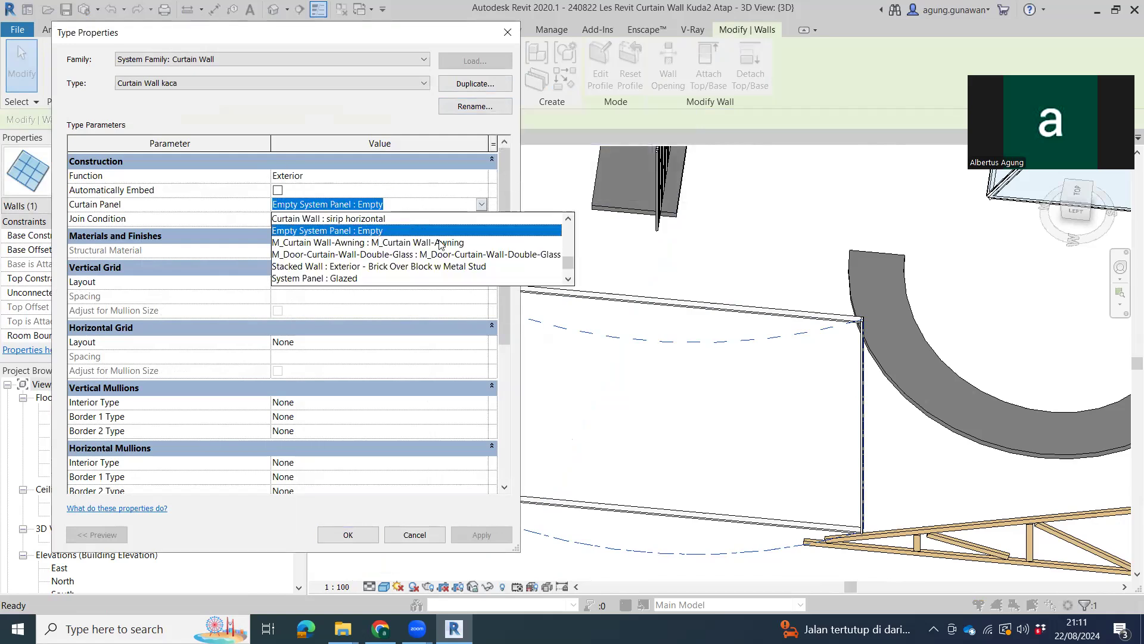
{"action": "left_click", "coordinate": [388, 278]}
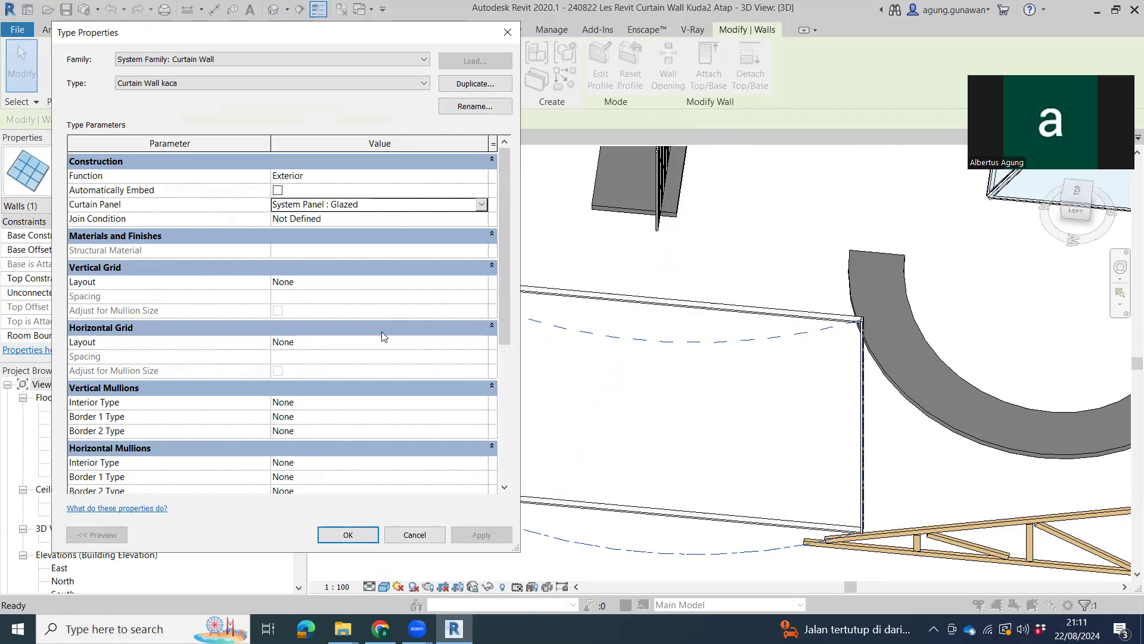
{"action": "key", "text": "Return"}
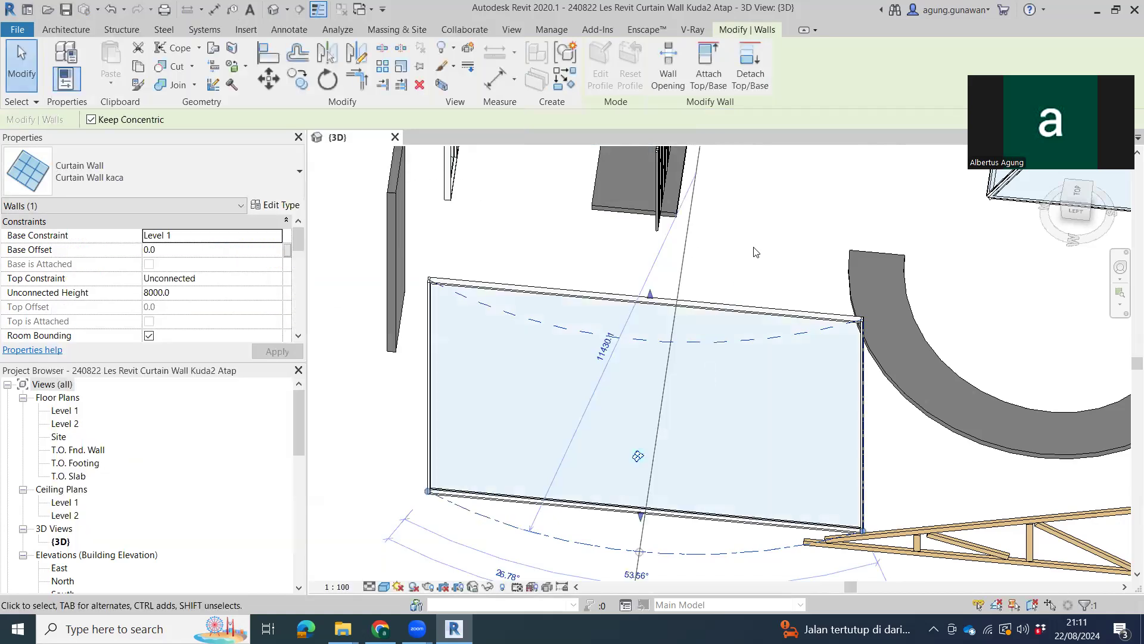
{"action": "scroll", "coordinate": [691, 396], "scroll_direction": "down", "scroll_amount": 2}
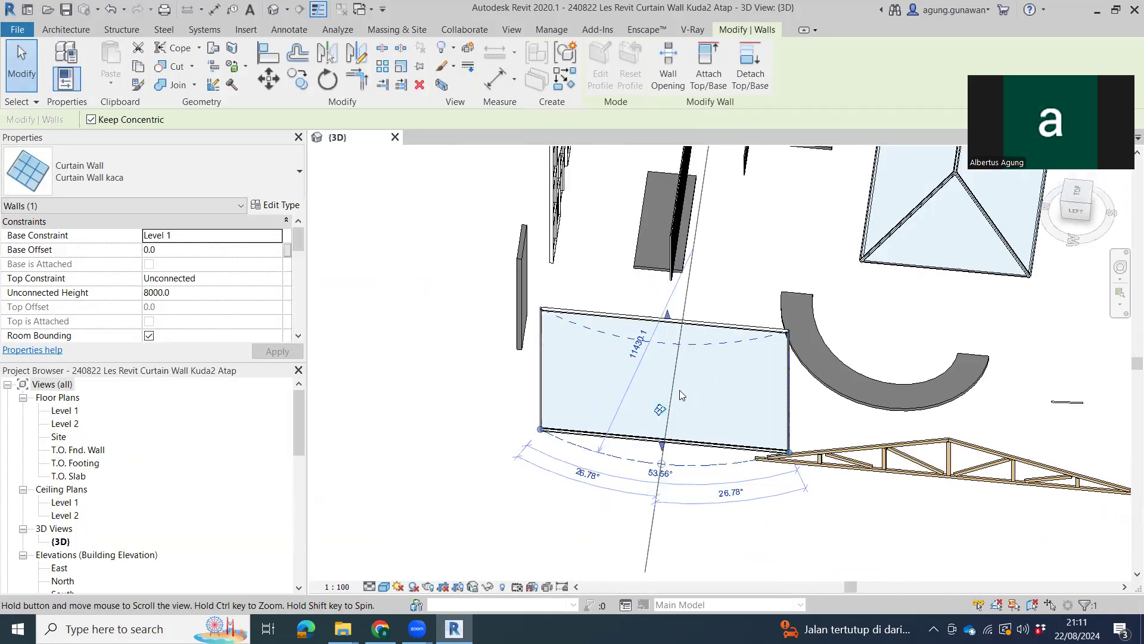
{"action": "left_click", "coordinate": [69, 30]}
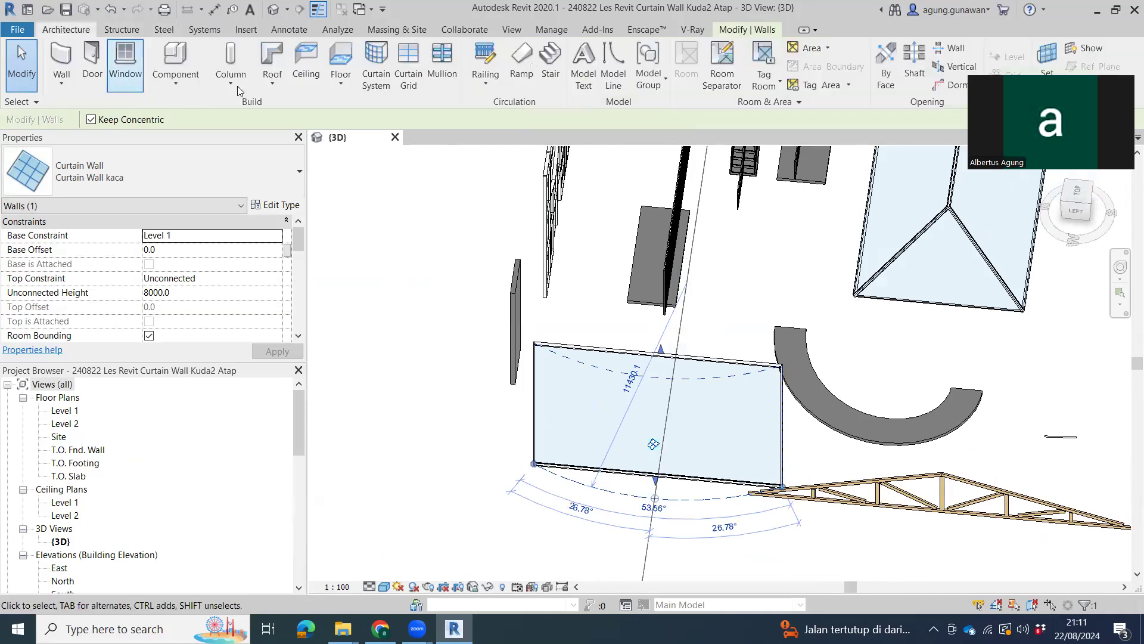
{"action": "left_click", "coordinate": [374, 71]}
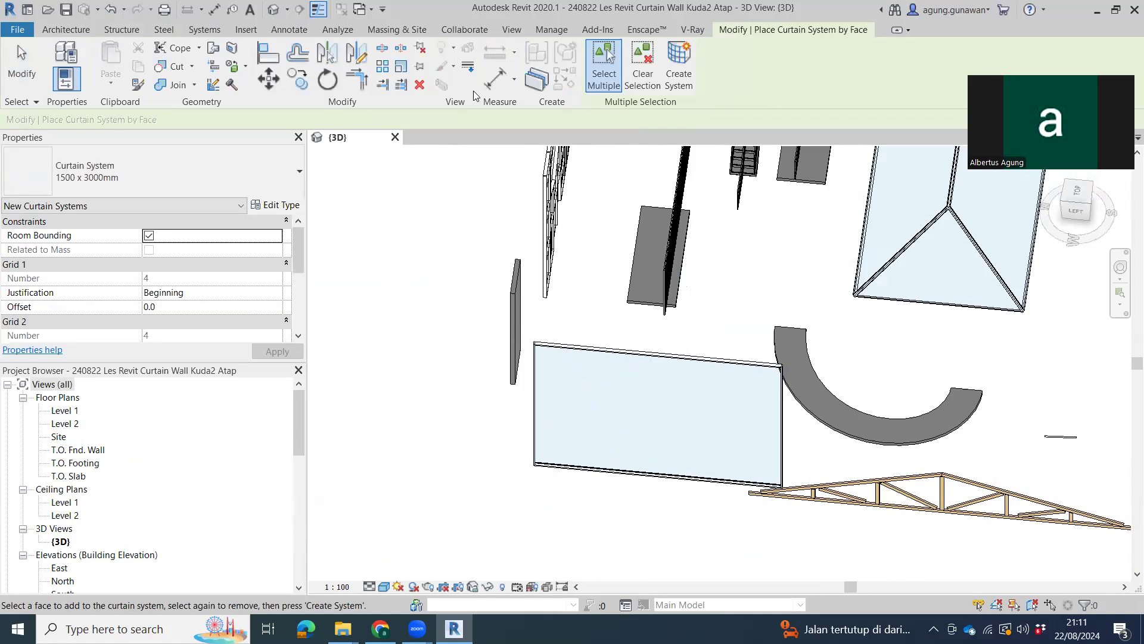
- Add vertical curtain grid lines at the arc wall's midpoint and the resulting panel midpoints
{"action": "key", "text": "Escape"}
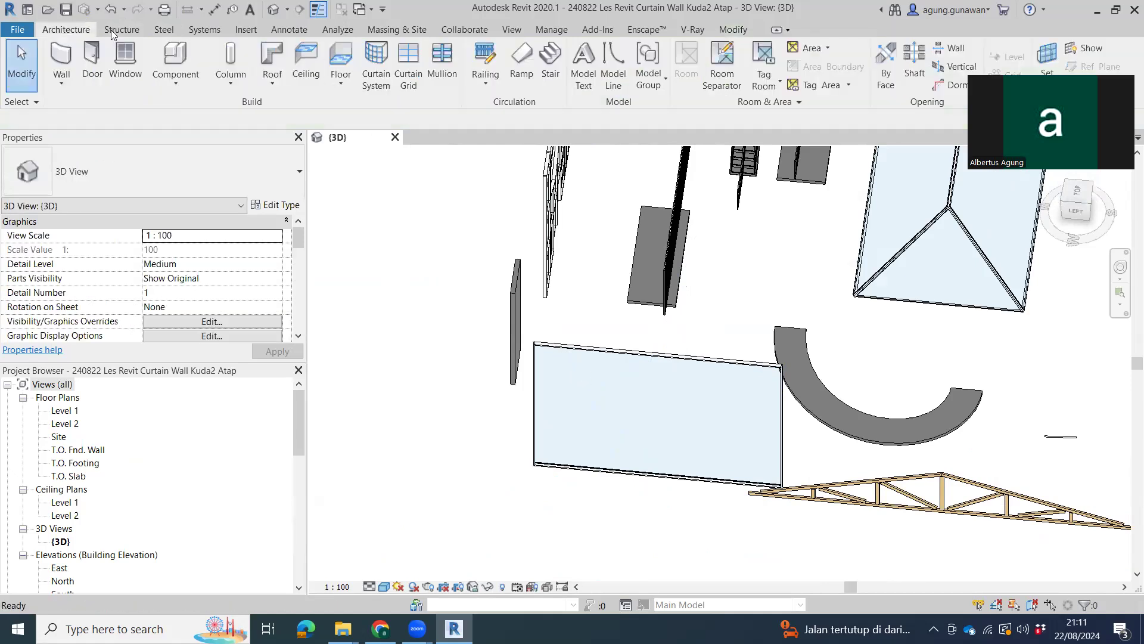
{"action": "left_click", "coordinate": [422, 68]}
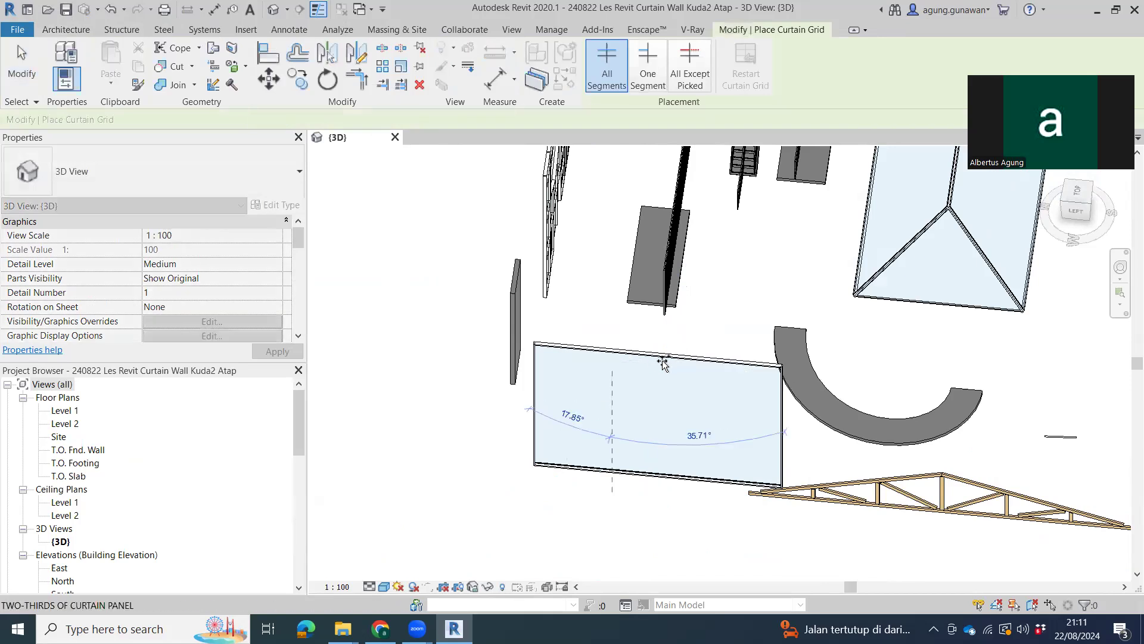
{"action": "left_click", "coordinate": [650, 361]}
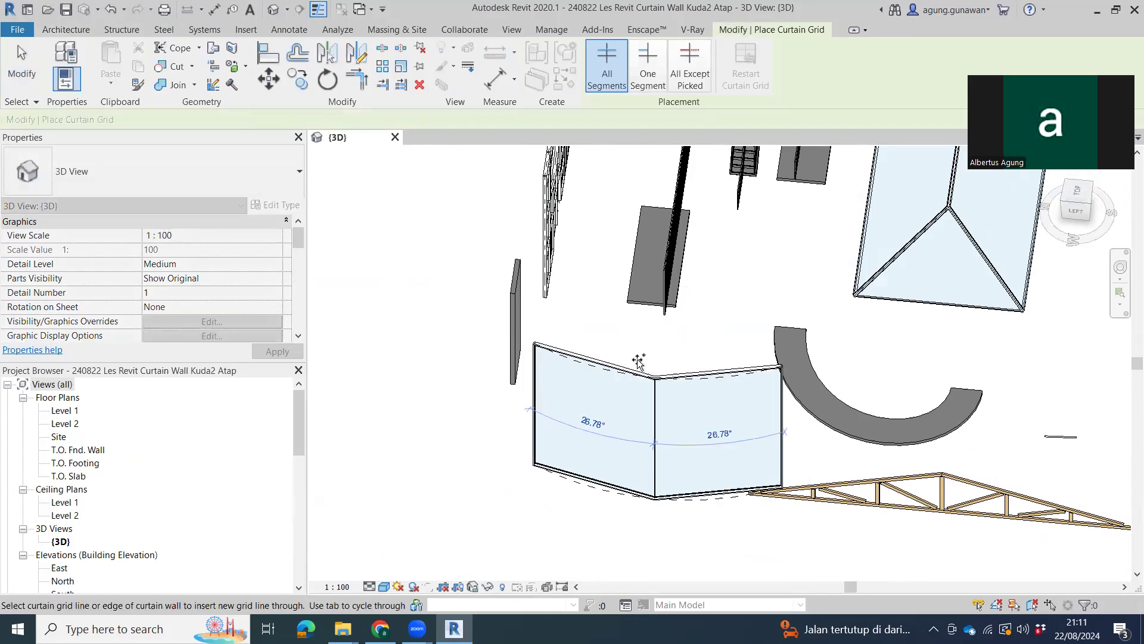
{"action": "left_click", "coordinate": [593, 361]}
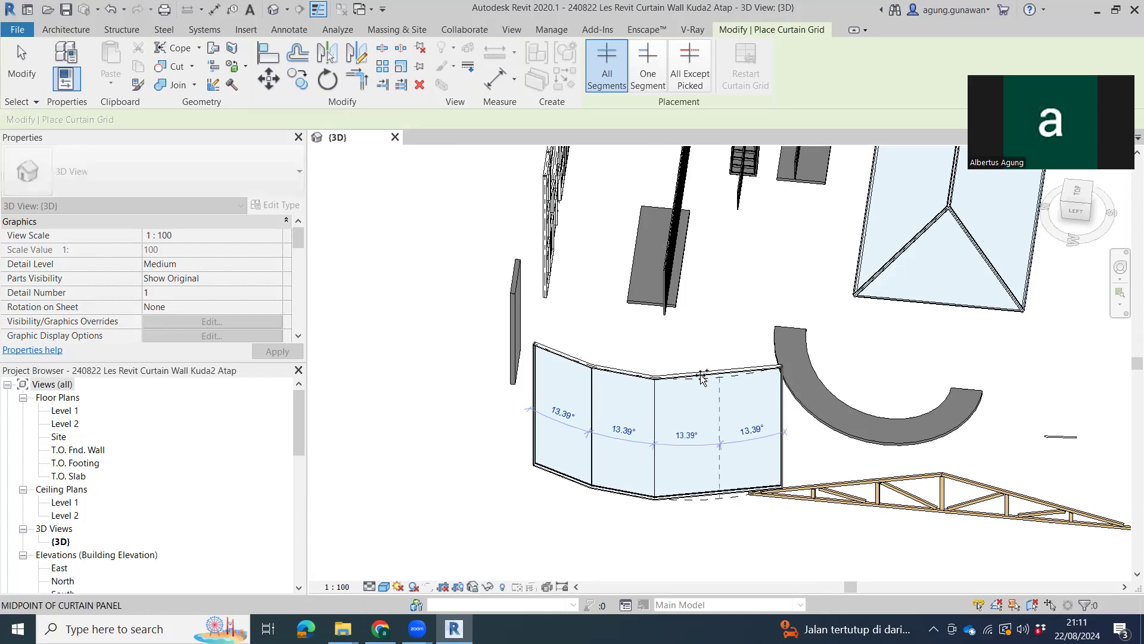
{"action": "left_click", "coordinate": [719, 376]}
{"action": "left_click", "coordinate": [751, 373]}
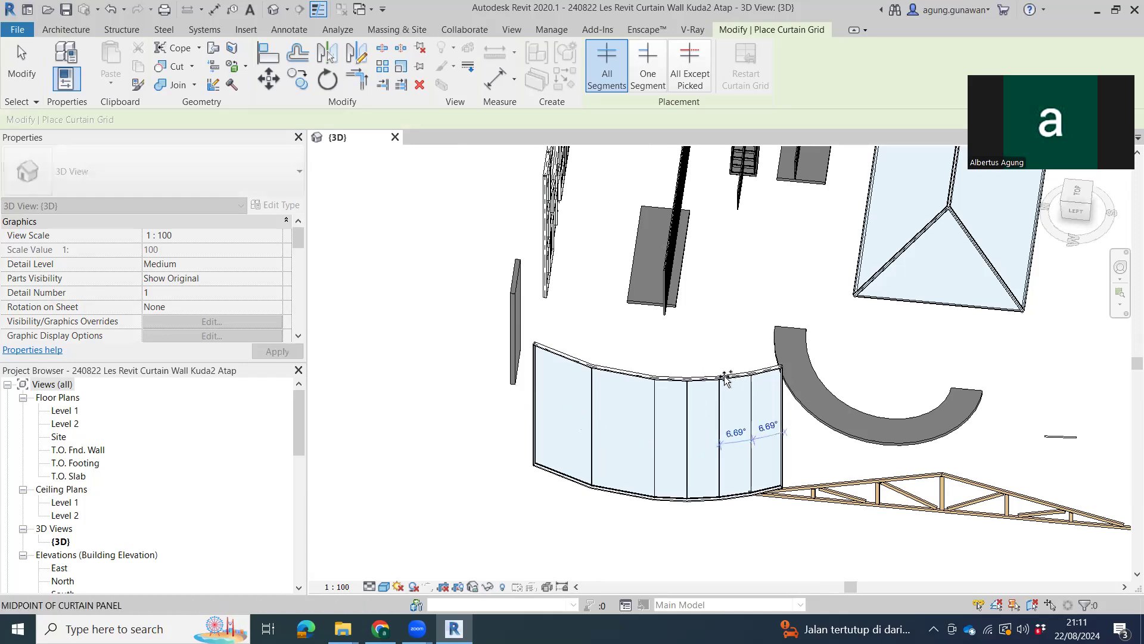
{"action": "left_click", "coordinate": [631, 370]}
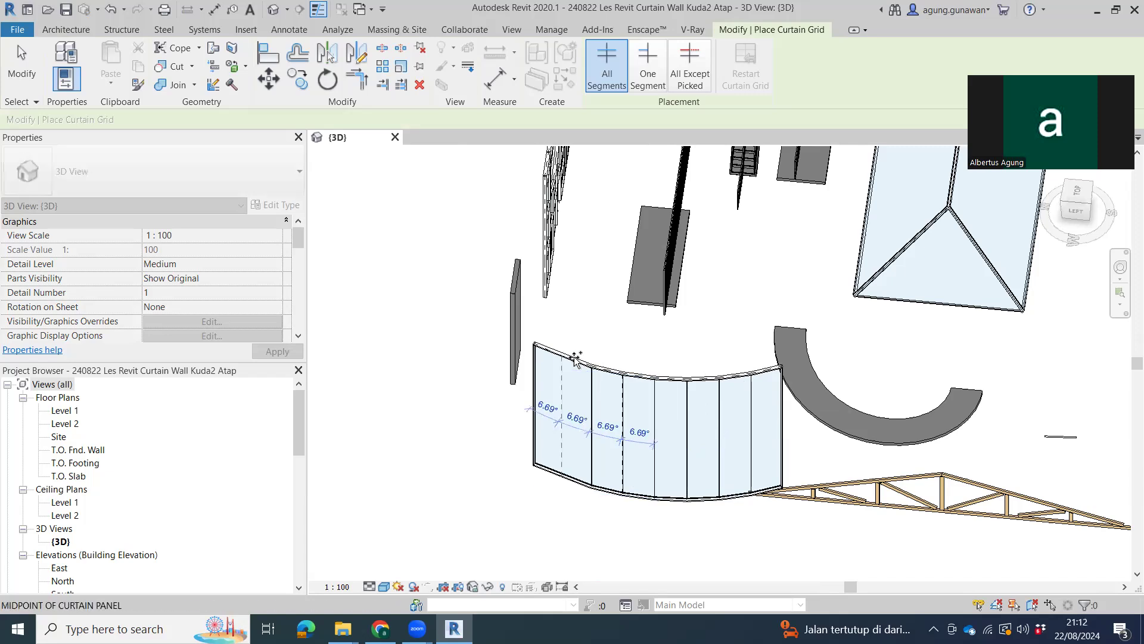
{"action": "left_click", "coordinate": [575, 362]}
- Keep halving the remaining panels with grid lines until they are roughly 3.35° apart
{"action": "scroll", "coordinate": [575, 362], "scroll_direction": "up", "scroll_amount": 3}
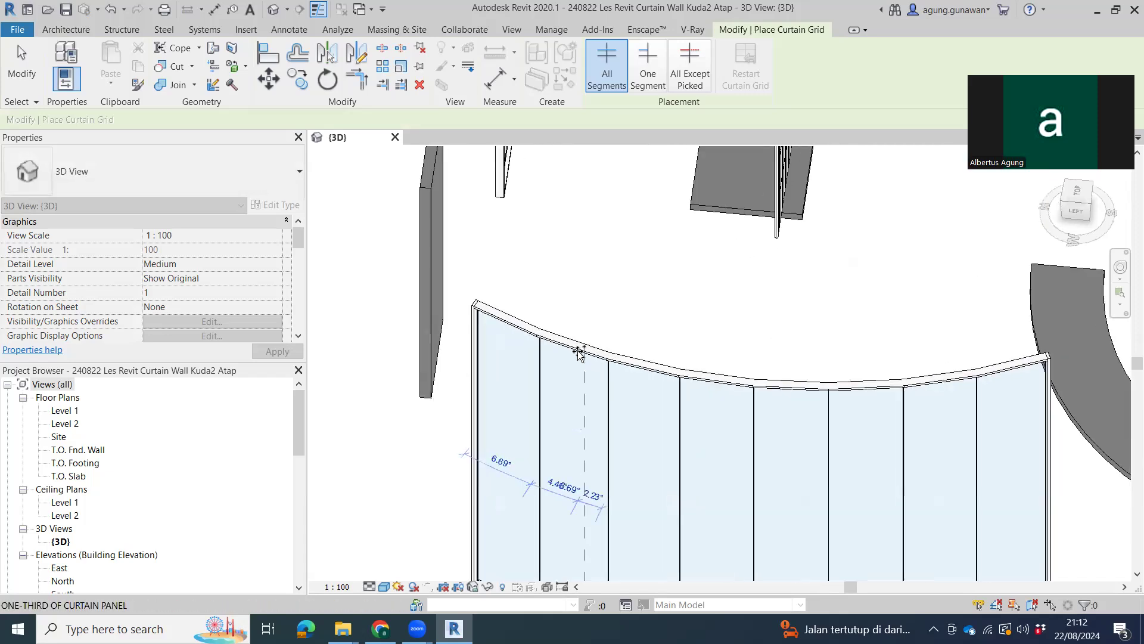
{"action": "left_click", "coordinate": [520, 327]}
{"action": "left_click", "coordinate": [645, 369]}
{"action": "left_click", "coordinate": [717, 378]}
{"action": "left_click", "coordinate": [792, 388]}
{"action": "left_click", "coordinate": [924, 389]}
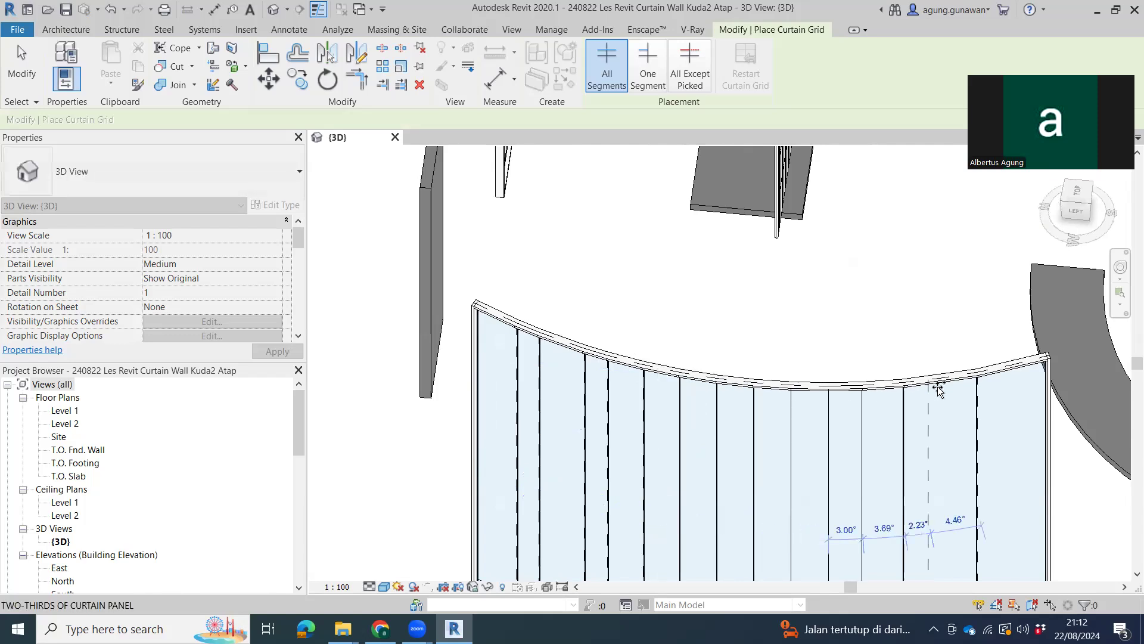
{"action": "left_click", "coordinate": [1012, 375]}
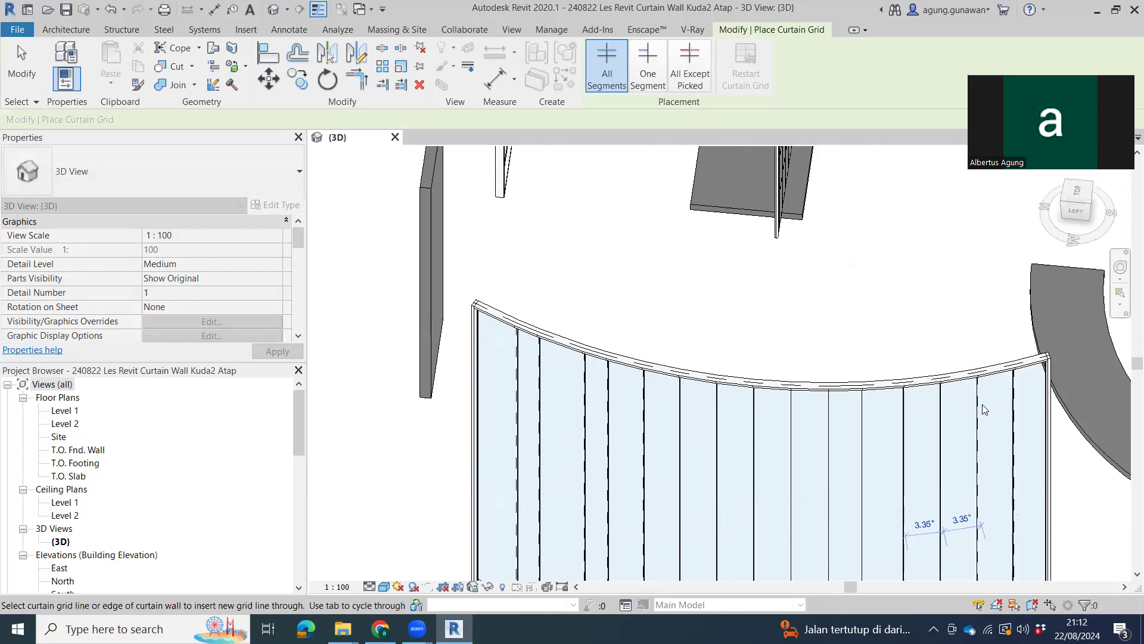
{"action": "key", "text": "Escape"}
{"action": "key", "text": "Escape"}
{"action": "scroll", "coordinate": [1001, 408], "scroll_direction": "down", "scroll_amount": 3}
- Orbit and pan the 3D view to frame the curved curtain wall from the front
{"action": "middle_click_drag", "start_coordinate": [952, 466], "coordinate": [792, 393], "text": "shift"}
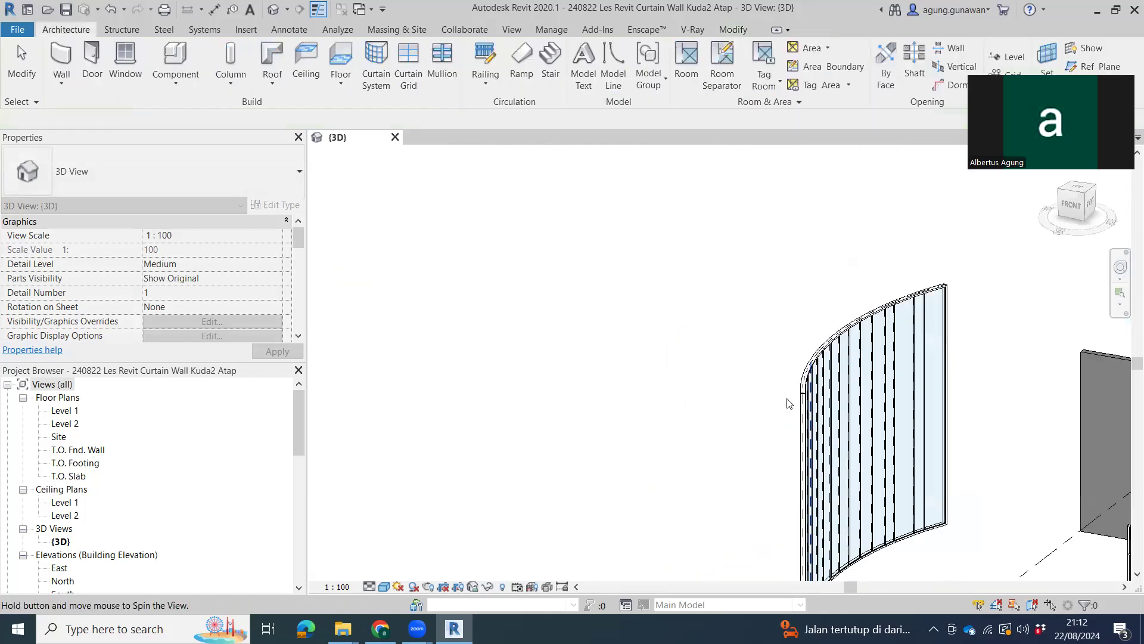
{"action": "scroll", "coordinate": [978, 405], "scroll_direction": "up", "scroll_amount": 4}
{"action": "scroll", "coordinate": [602, 396], "scroll_direction": "down", "scroll_amount": 2}
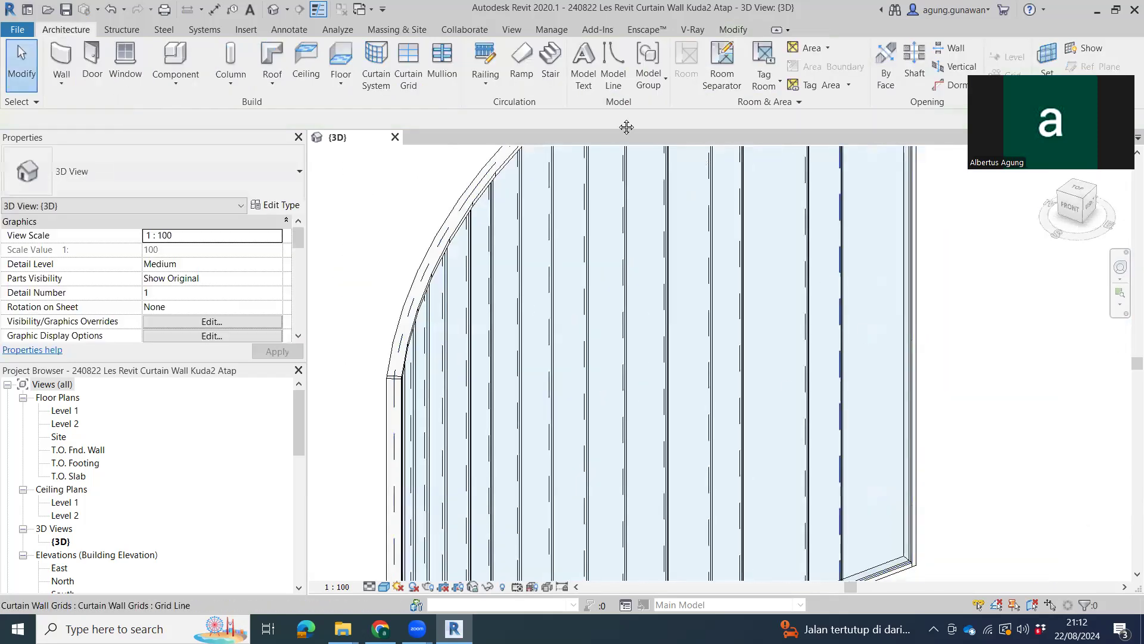
{"action": "scroll", "coordinate": [559, 348], "scroll_direction": "down", "scroll_amount": 2}
{"action": "mouse_move", "coordinate": [850, 258]}
{"action": "middle_mouse_down", "text": "shift"}
{"action": "mouse_move", "coordinate": [944, 398]}
{"action": "mouse_move", "coordinate": [731, 478]}
{"action": "middle_mouse_up", "text": "shift"}
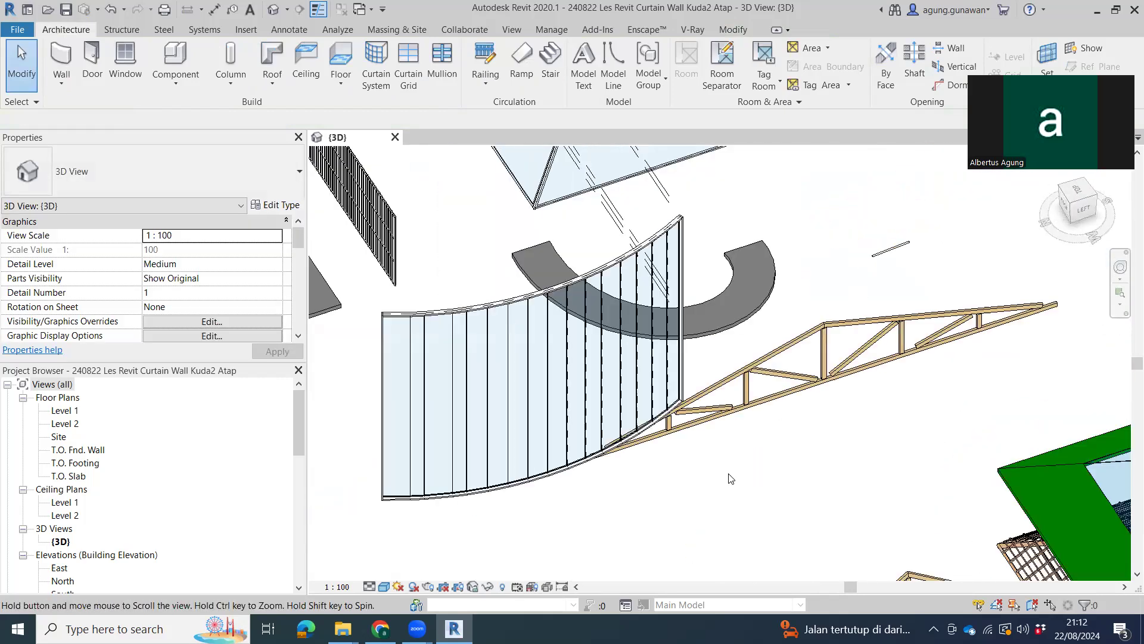
{"action": "middle_click_drag", "start_coordinate": [853, 382], "coordinate": [907, 279]}
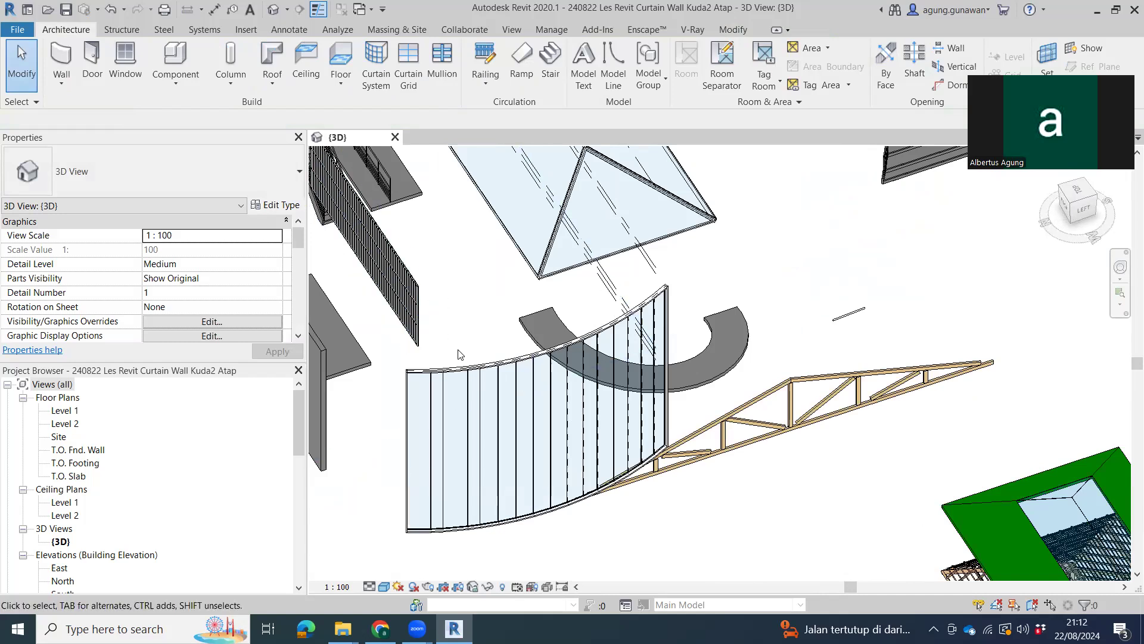
- Pick and remove the first four extra grid lines along the arc wall
{"action": "left_click", "coordinate": [435, 423]}
{"action": "scroll", "coordinate": [441, 447], "scroll_direction": "up", "scroll_amount": 1}
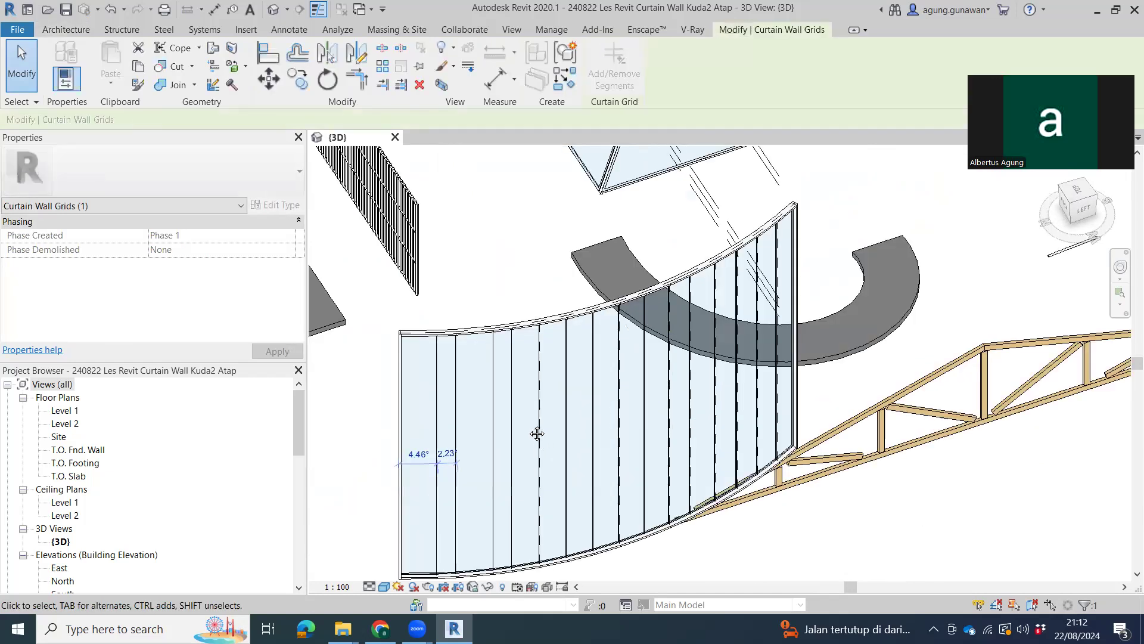
{"action": "scroll", "coordinate": [528, 429], "scroll_direction": "up", "scroll_amount": 2}
{"action": "key", "text": "Escape"}
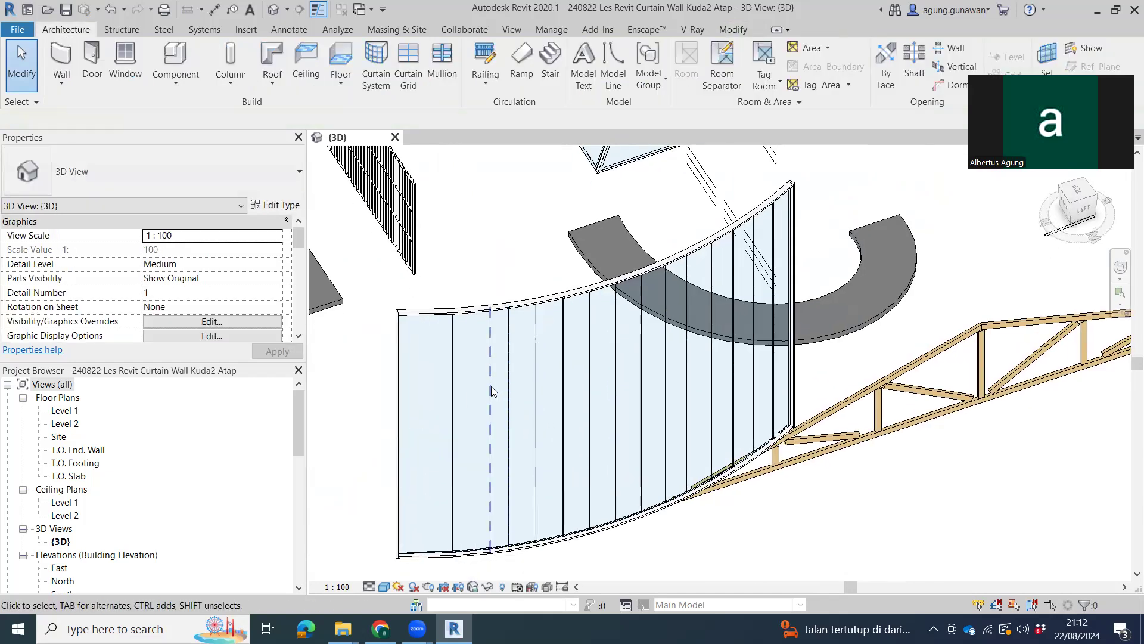
{"action": "left_click", "coordinate": [491, 386]}
{"action": "key", "text": "Escape"}
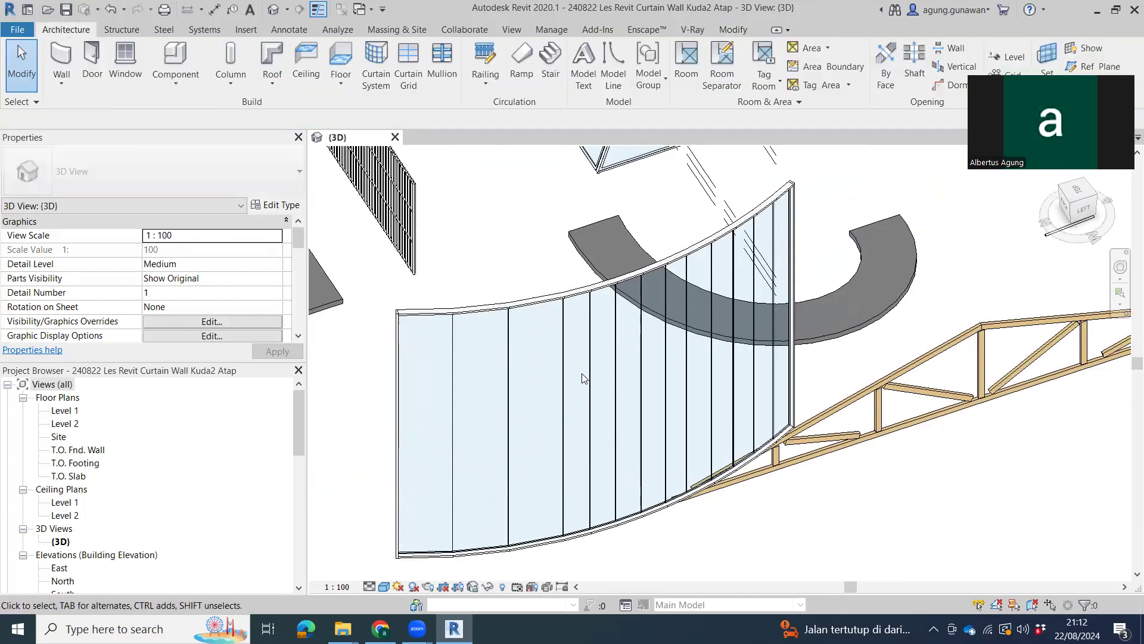
{"action": "left_click", "coordinate": [589, 372]}
{"action": "key", "text": "Escape"}
{"action": "left_click", "coordinate": [690, 364]}
{"action": "key", "text": "Escape"}
- Delete two more extra grid lines and check the remaining spacing of about 6.69°
{"action": "key", "text": "Tab"}
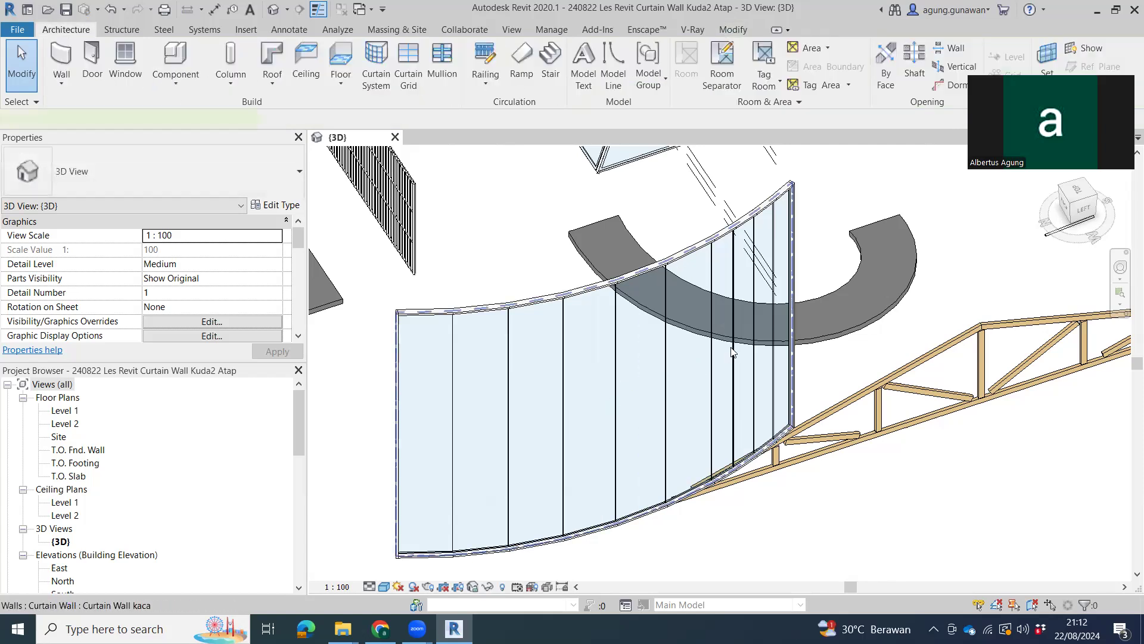
{"action": "left_click", "coordinate": [744, 376]}
{"action": "key", "text": "Escape"}
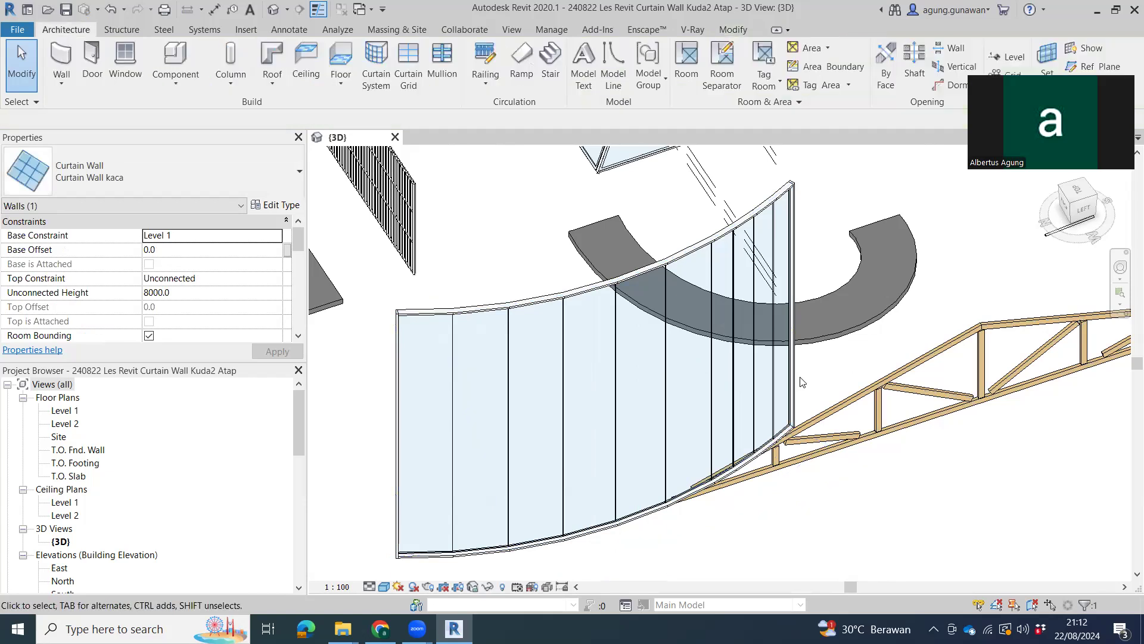
{"action": "left_click", "coordinate": [776, 390]}
{"action": "key", "text": "Delete"}
{"action": "left_click", "coordinate": [739, 391]}
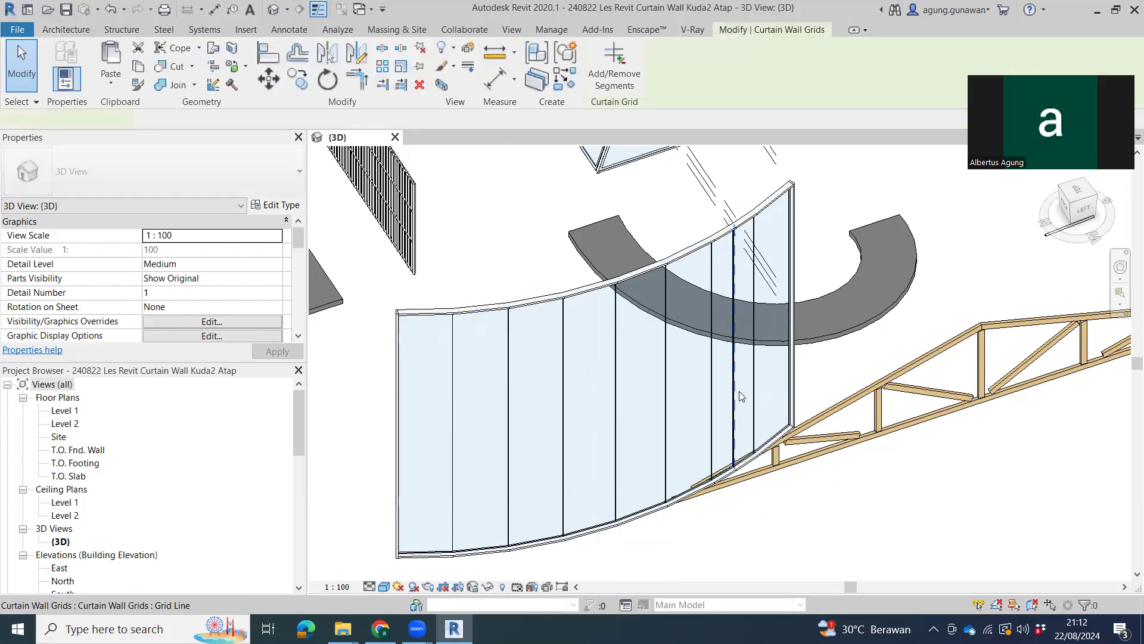
{"action": "key", "text": "Delete"}
{"action": "mouse_move", "coordinate": [868, 357]}
{"action": "middle_mouse_down", "text": "shift"}
{"action": "mouse_move", "coordinate": [614, 225]}
{"action": "mouse_move", "coordinate": [797, 392]}
{"action": "middle_mouse_up", "text": "shift"}
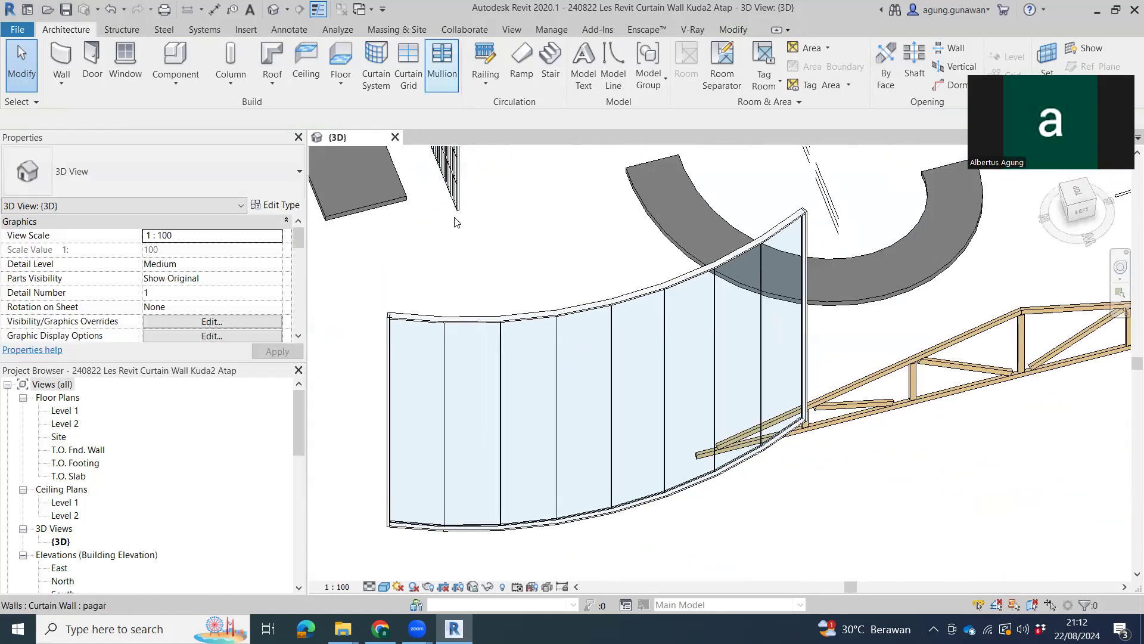
{"action": "left_click", "coordinate": [447, 359]}
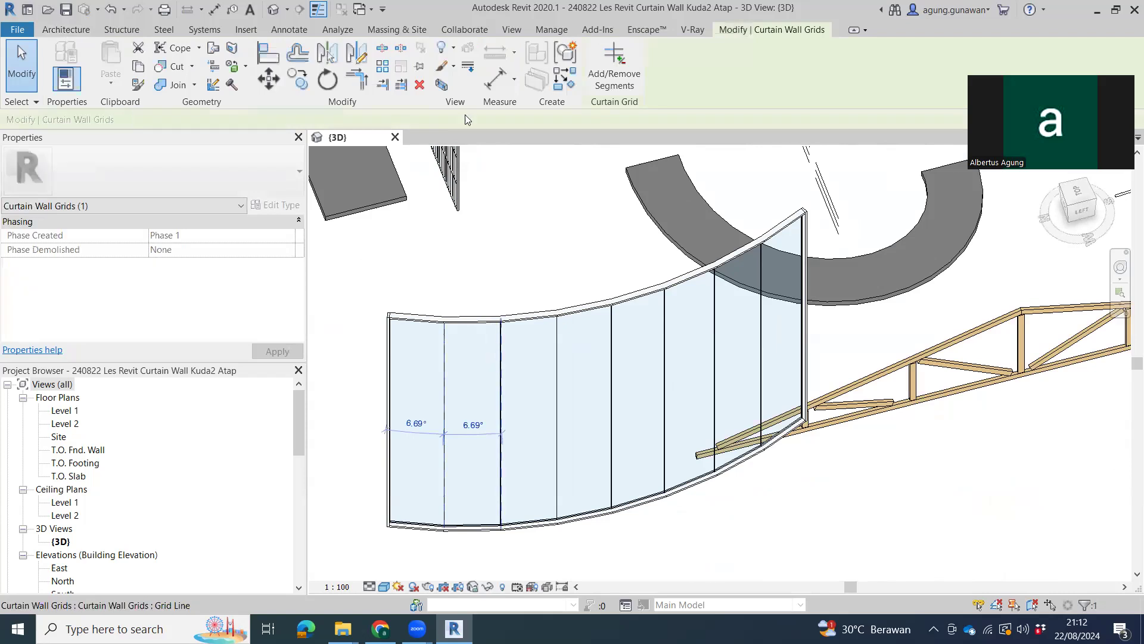
{"action": "key", "text": "Escape"}
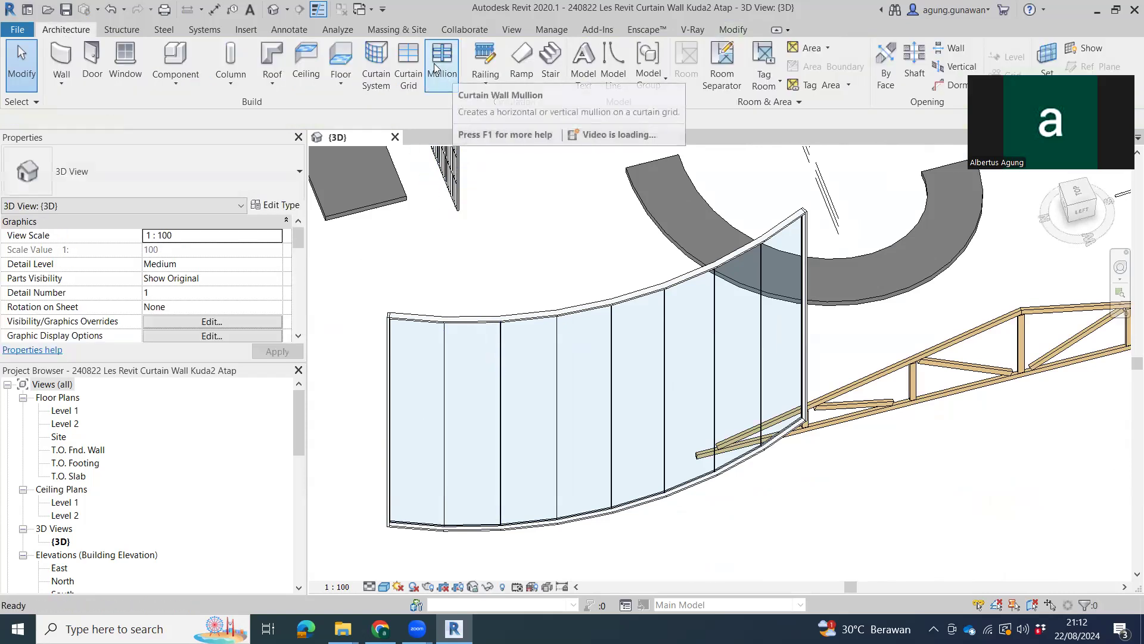
- Place Rectangular 50 x 150mm mullions on the first two curtain grid lines
{"action": "left_click", "coordinate": [434, 64]}
{"action": "left_click", "coordinate": [444, 362]}
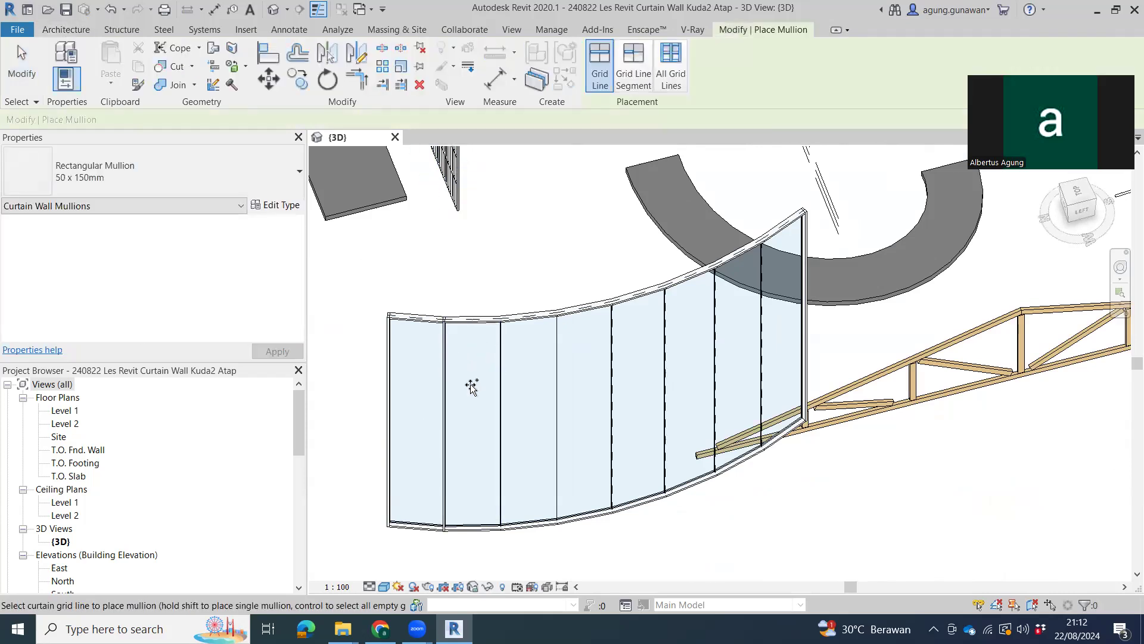
{"action": "left_click", "coordinate": [500, 374]}
{"action": "scroll", "coordinate": [587, 428], "scroll_direction": "up", "scroll_amount": 4}
{"action": "mouse_move", "coordinate": [590, 427]}
{"action": "middle_mouse_down", "text": "shift"}
{"action": "mouse_move", "coordinate": [702, 453]}
{"action": "mouse_move", "coordinate": [842, 332]}
{"action": "middle_mouse_up", "text": "shift"}
{"action": "middle_click_drag", "start_coordinate": [919, 324], "coordinate": [581, 373]}
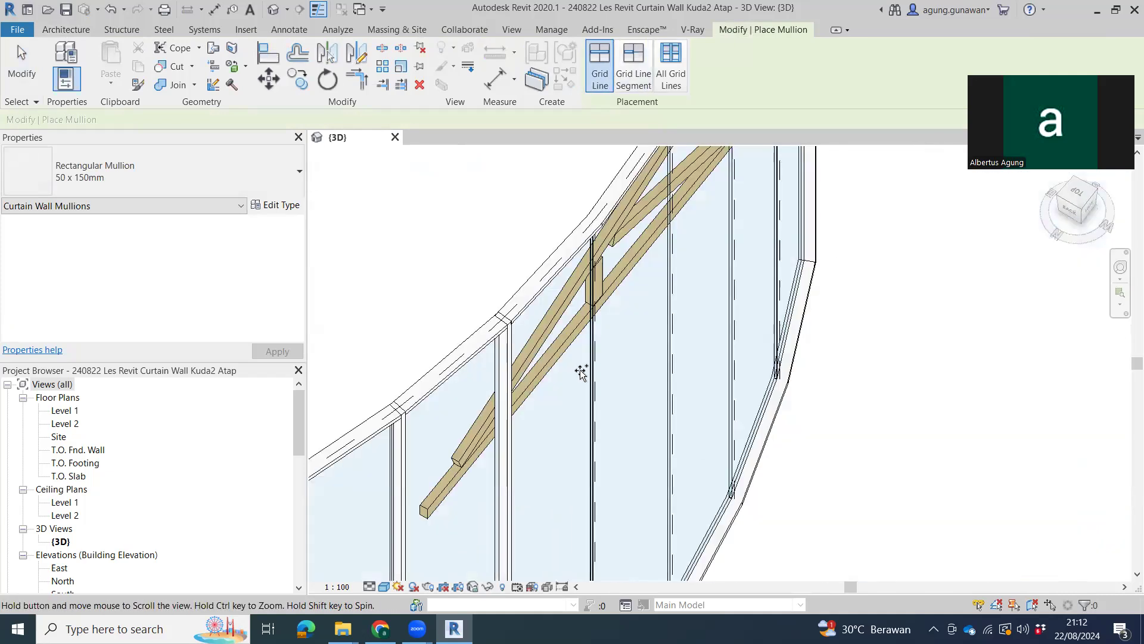
- Add mullions on the remaining three grid lines and switch to the Chrome reference images
{"action": "left_click", "coordinate": [685, 347]}
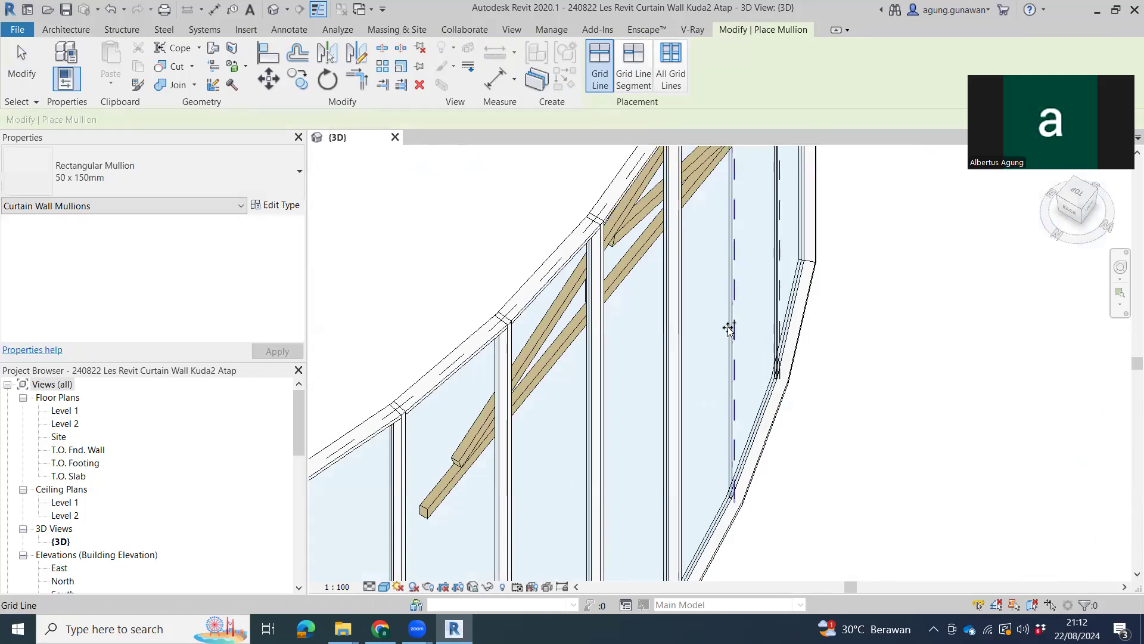
{"action": "left_click", "coordinate": [728, 327]}
{"action": "left_click", "coordinate": [784, 325]}
{"action": "mouse_move", "coordinate": [849, 326]}
{"action": "middle_mouse_down"}
{"action": "mouse_move", "coordinate": [715, 383]}
{"action": "mouse_move", "coordinate": [481, 439]}
{"action": "mouse_move", "coordinate": [695, 367]}
{"action": "middle_mouse_up"}
{"action": "left_click", "coordinate": [445, 481]}
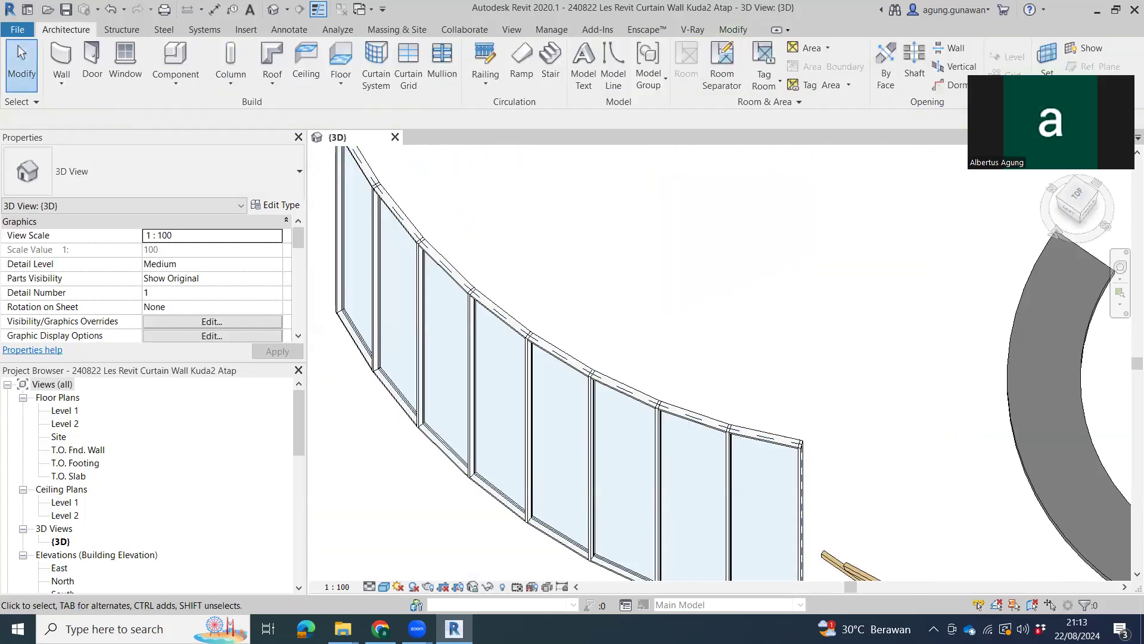
{"action": "left_click", "coordinate": [380, 629]}
- Scroll through the 'bangunan kantor tinggi' image results, then return to the Revit model
{"action": "scroll", "coordinate": [924, 430], "scroll_direction": "down", "scroll_amount": 5}
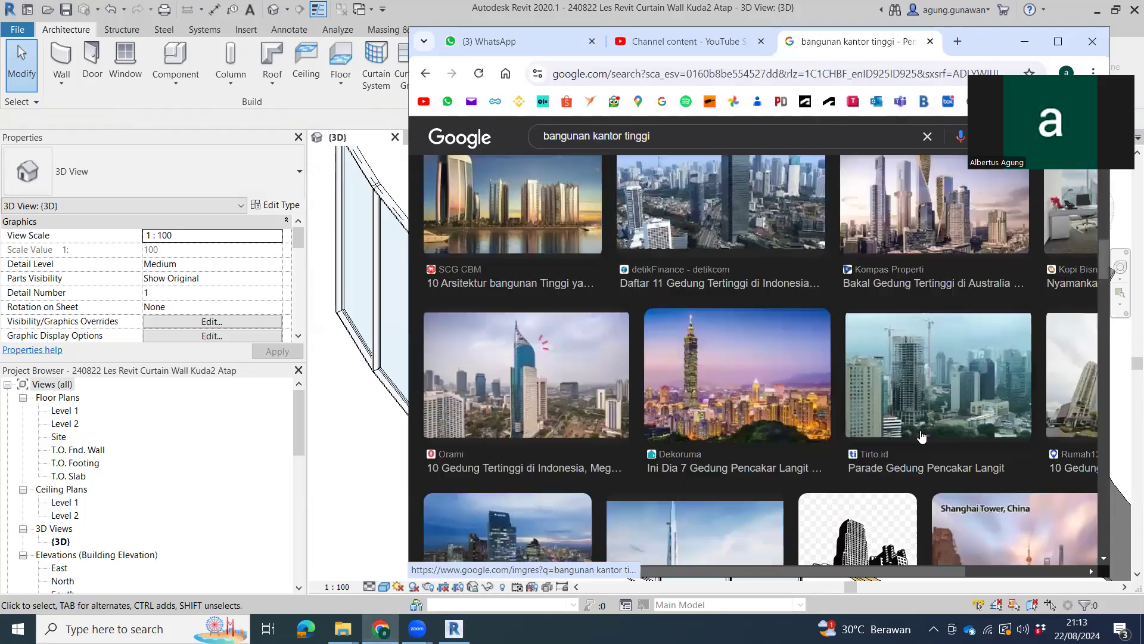
{"action": "scroll", "coordinate": [501, 434], "scroll_direction": "up", "scroll_amount": 5}
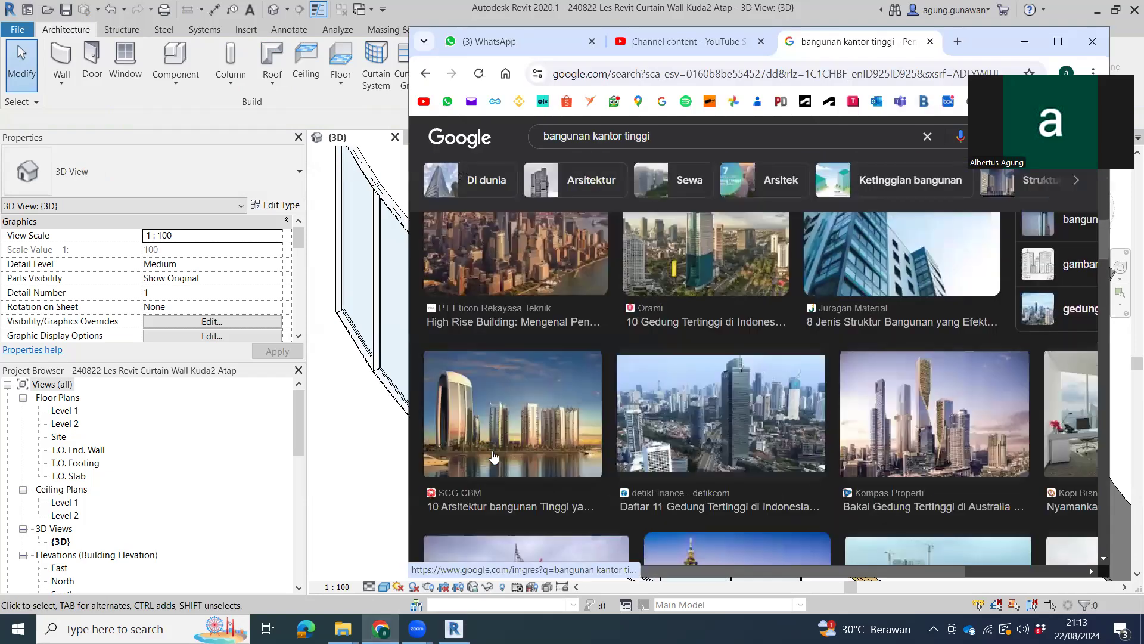
{"action": "scroll", "coordinate": [817, 441], "scroll_direction": "down", "scroll_amount": 6}
{"action": "scroll", "coordinate": [1100, 393], "scroll_direction": "down", "scroll_amount": 4}
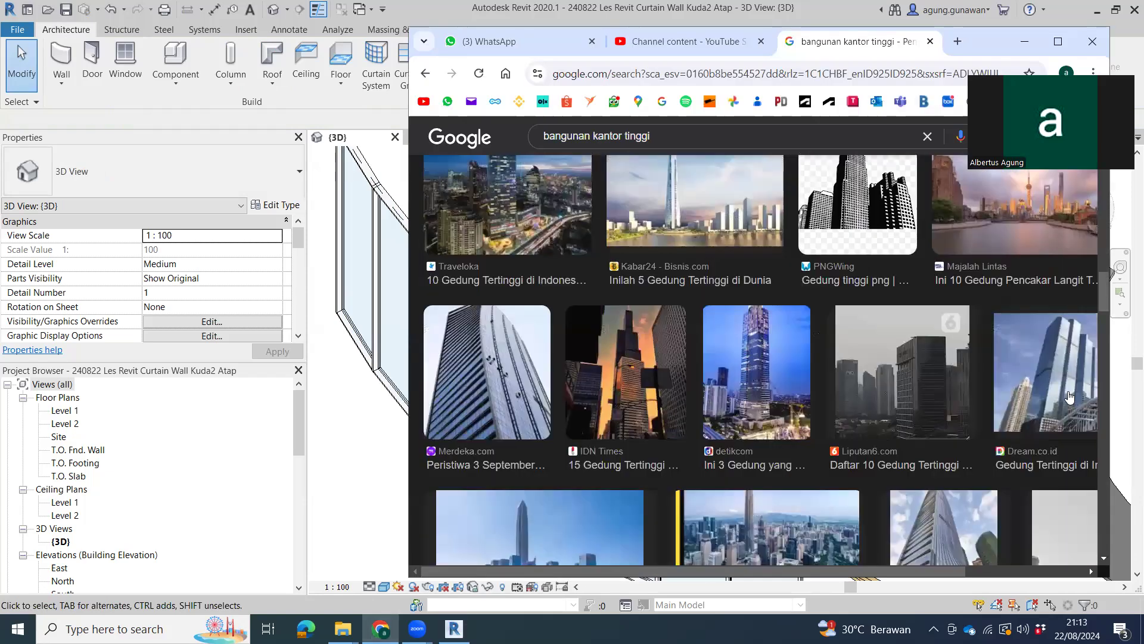
{"action": "scroll", "coordinate": [915, 401], "scroll_direction": "down", "scroll_amount": 1}
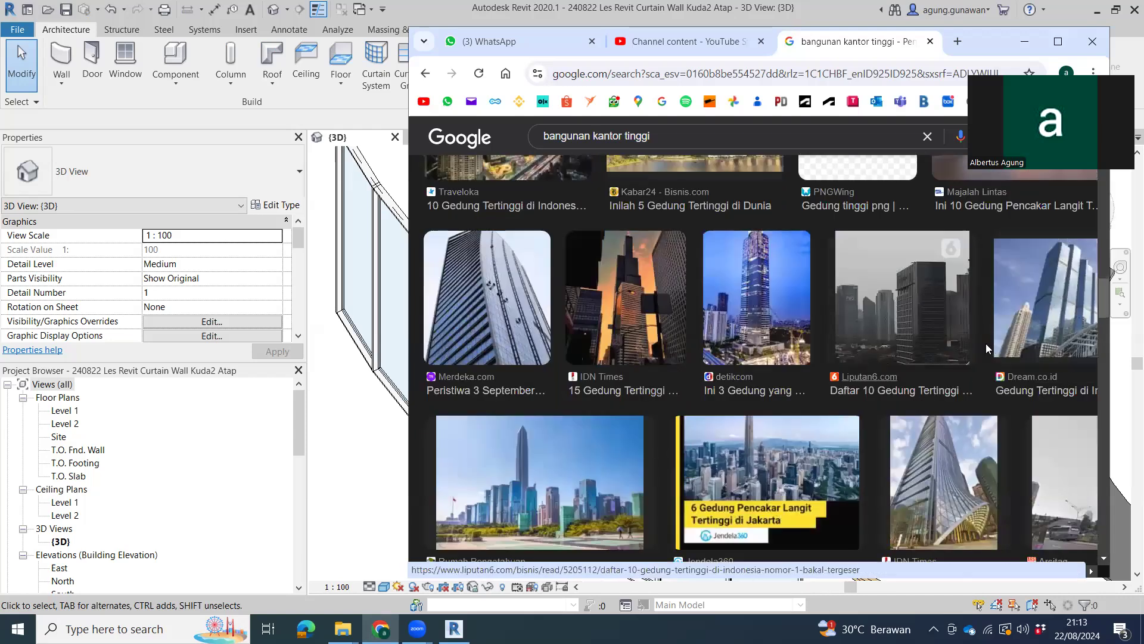
{"action": "scroll", "coordinate": [1049, 337], "scroll_direction": "up", "scroll_amount": 2}
{"action": "scroll", "coordinate": [1067, 398], "scroll_direction": "down", "scroll_amount": 1}
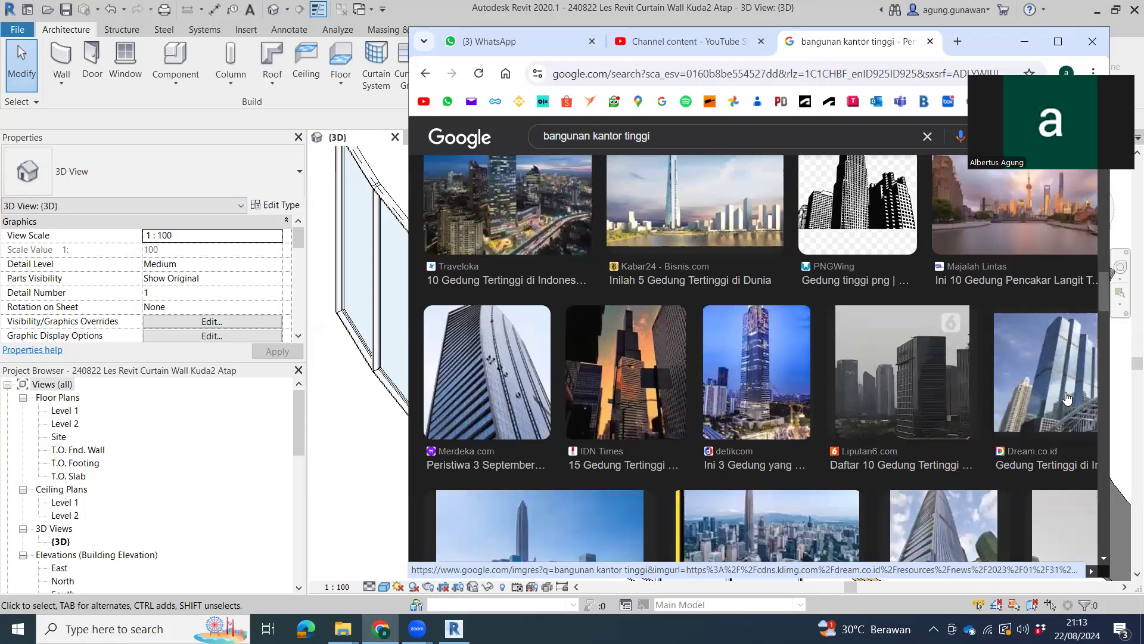
{"action": "left_click", "coordinate": [336, 386]}
{"action": "scroll", "coordinate": [421, 387], "scroll_direction": "up", "scroll_amount": 4}
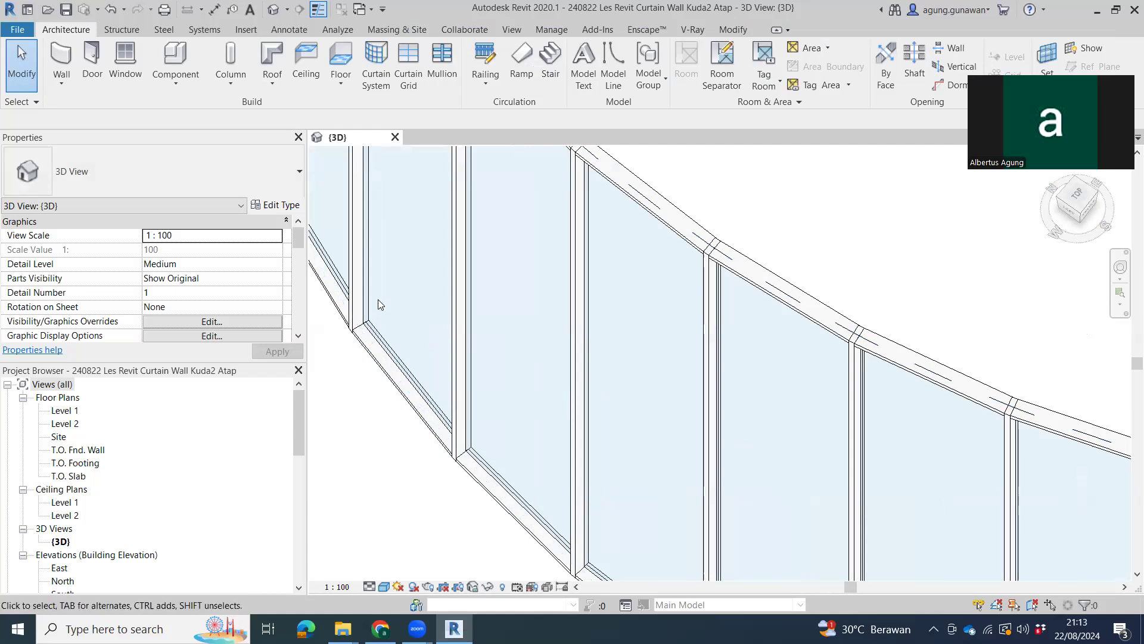
- Select one System Panel Glazed of the curved wall and open its type properties
{"action": "scroll", "coordinate": [811, 460], "scroll_direction": "down", "scroll_amount": 3}
{"action": "mouse_move", "coordinate": [811, 460]}
{"action": "middle_mouse_down", "text": "shift"}
{"action": "mouse_move", "coordinate": [756, 534]}
{"action": "mouse_move", "coordinate": [735, 467]}
{"action": "middle_mouse_up", "text": "shift"}
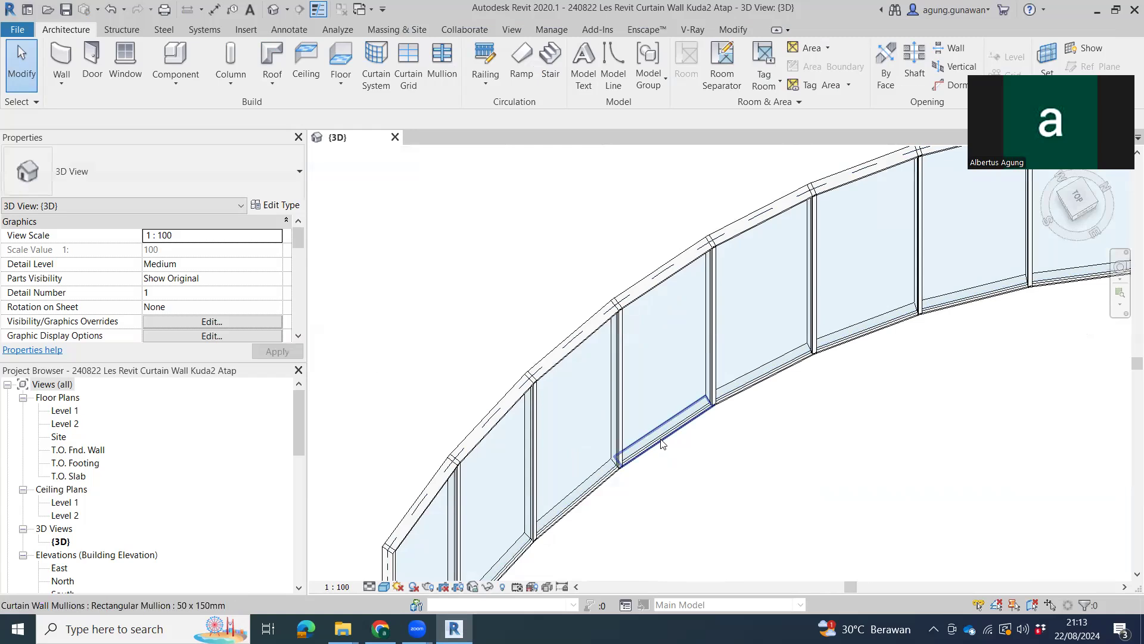
{"action": "scroll", "coordinate": [661, 443], "scroll_direction": "up", "scroll_amount": 3}
{"action": "key", "text": "Tab"}
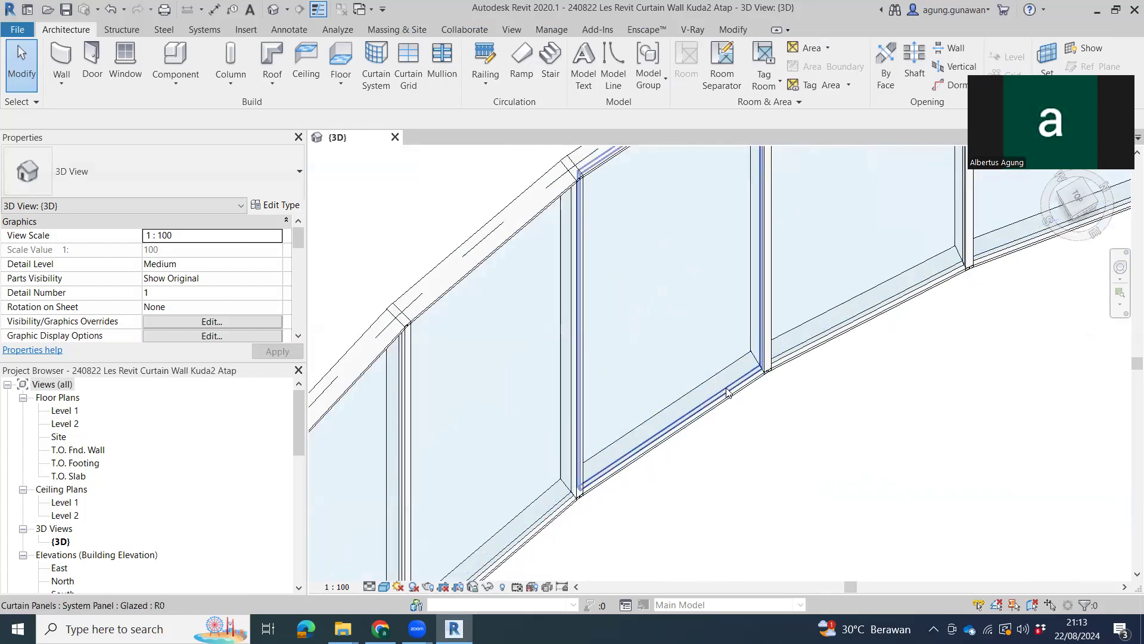
{"action": "left_click", "coordinate": [726, 393]}
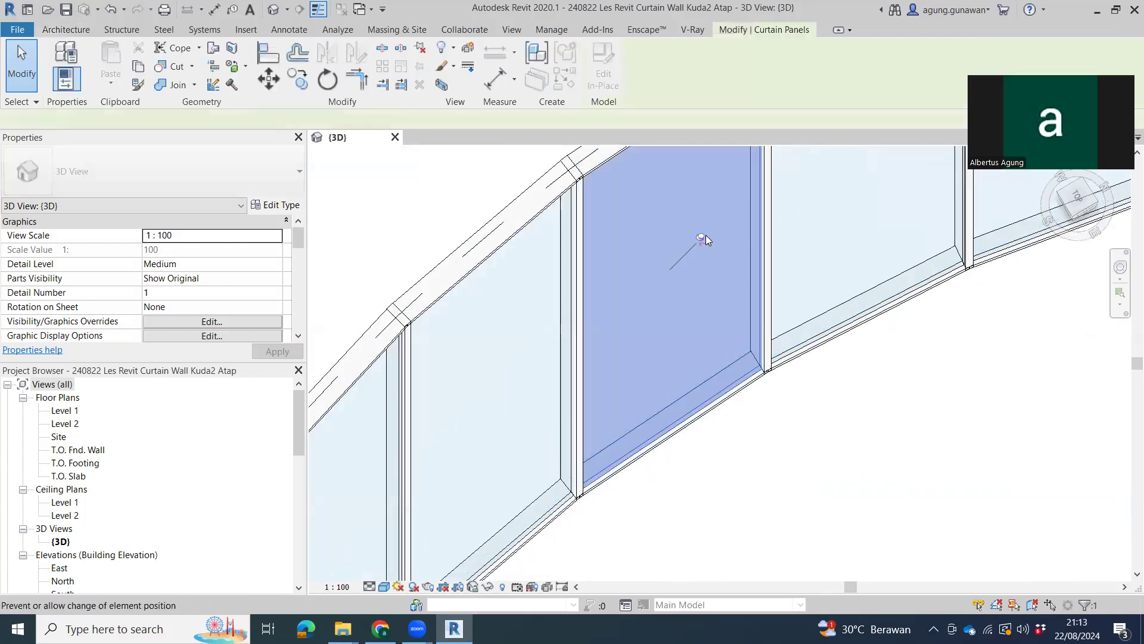
{"action": "left_click", "coordinate": [275, 205]}
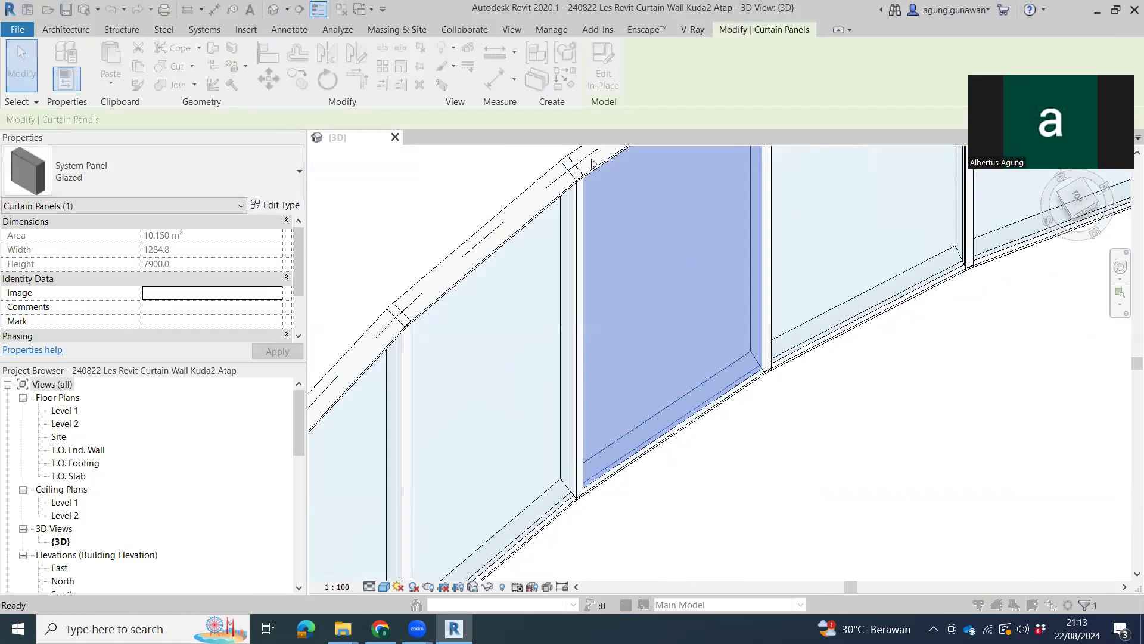
- Duplicate the panel type as 'kaca keluar' with Offset -90.0, then orbit to inspect it
{"action": "left_click", "coordinate": [475, 83]}
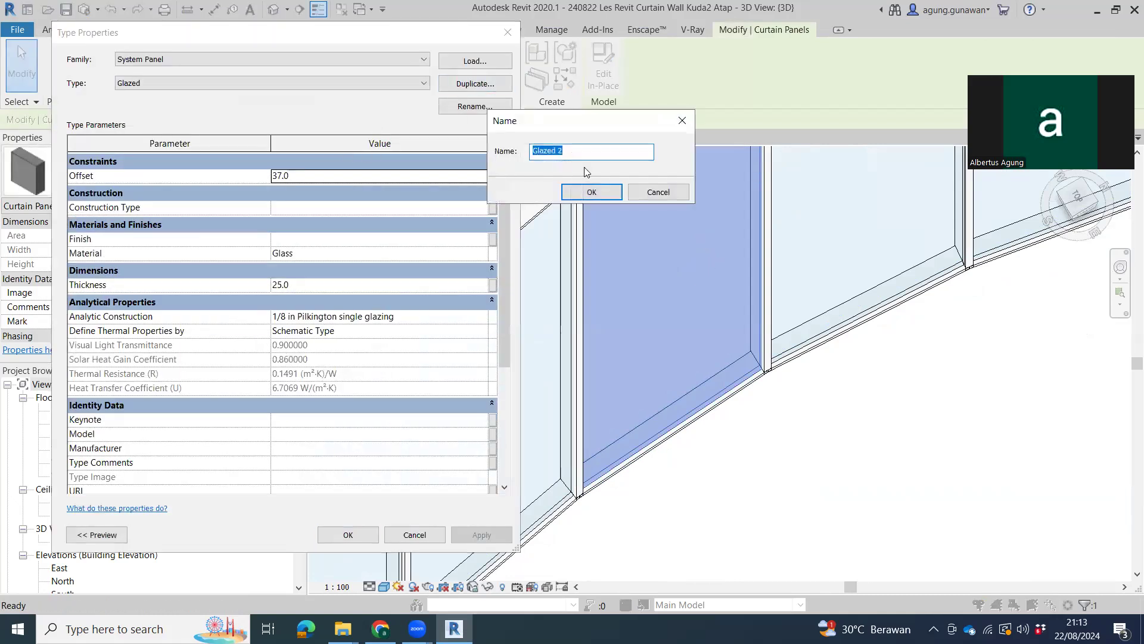
{"action": "type", "text": "kaca keluar"}
{"action": "left_click", "coordinate": [596, 192]}
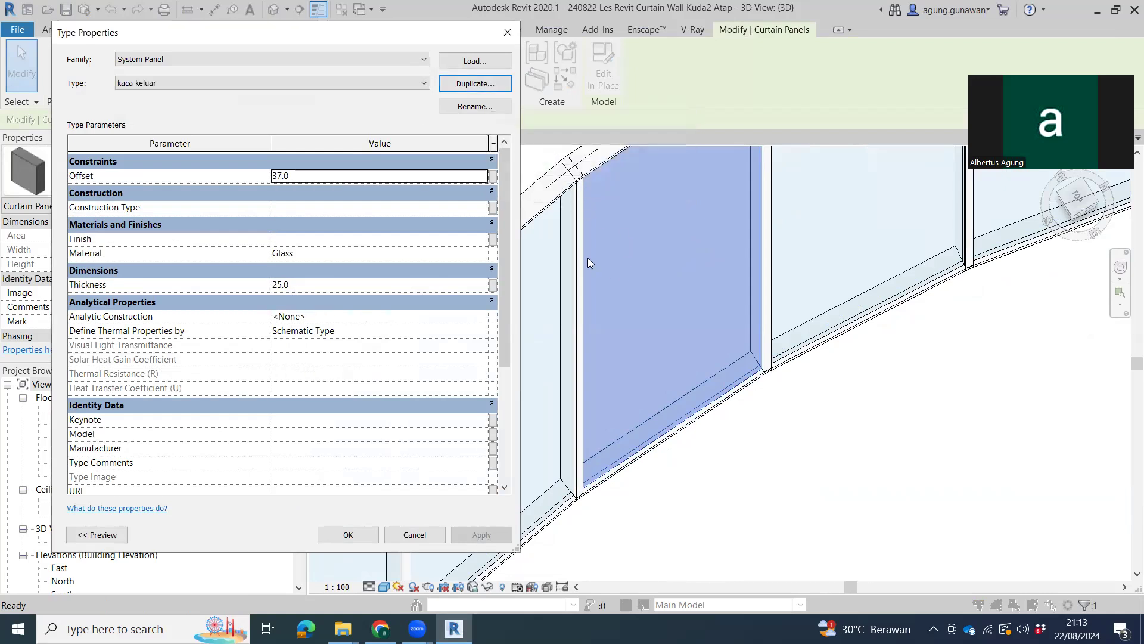
{"action": "left_click", "coordinate": [311, 176]}
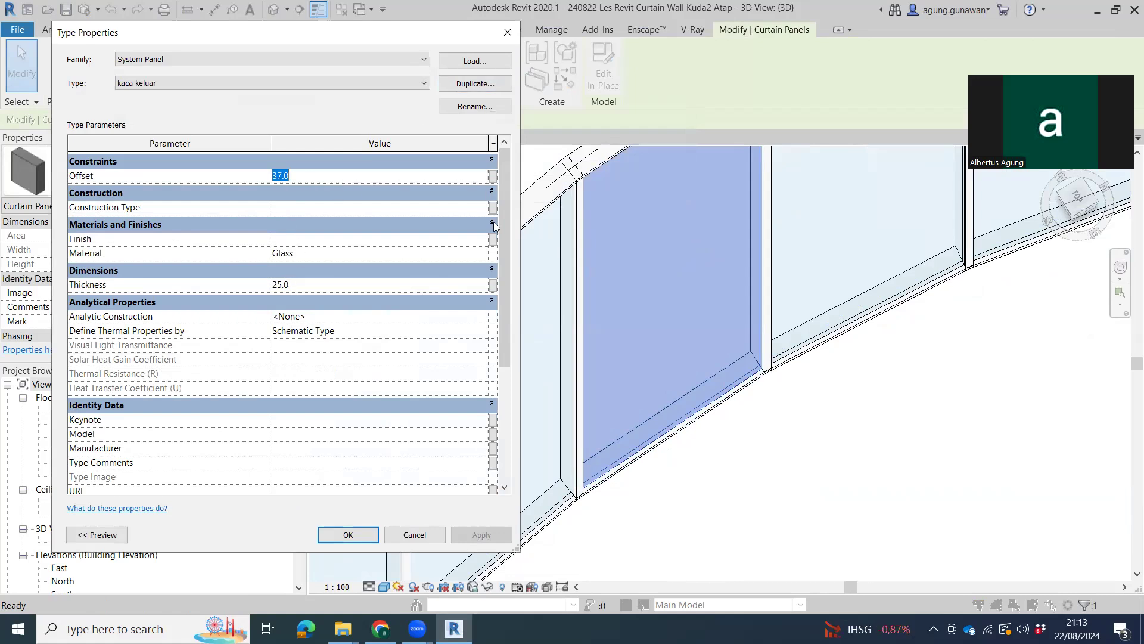
{"action": "type", "text": "-9"}
{"action": "type", "text": "0"}
{"action": "key", "text": "Return"}
{"action": "key", "text": "Return"}
{"action": "mouse_move", "coordinate": [893, 501]}
{"action": "middle_mouse_down", "text": "shift"}
{"action": "mouse_move", "coordinate": [831, 515]}
{"action": "mouse_move", "coordinate": [802, 275]}
{"action": "middle_mouse_up", "text": "shift"}
{"action": "scroll", "coordinate": [802, 276], "scroll_direction": "up", "scroll_amount": 5}
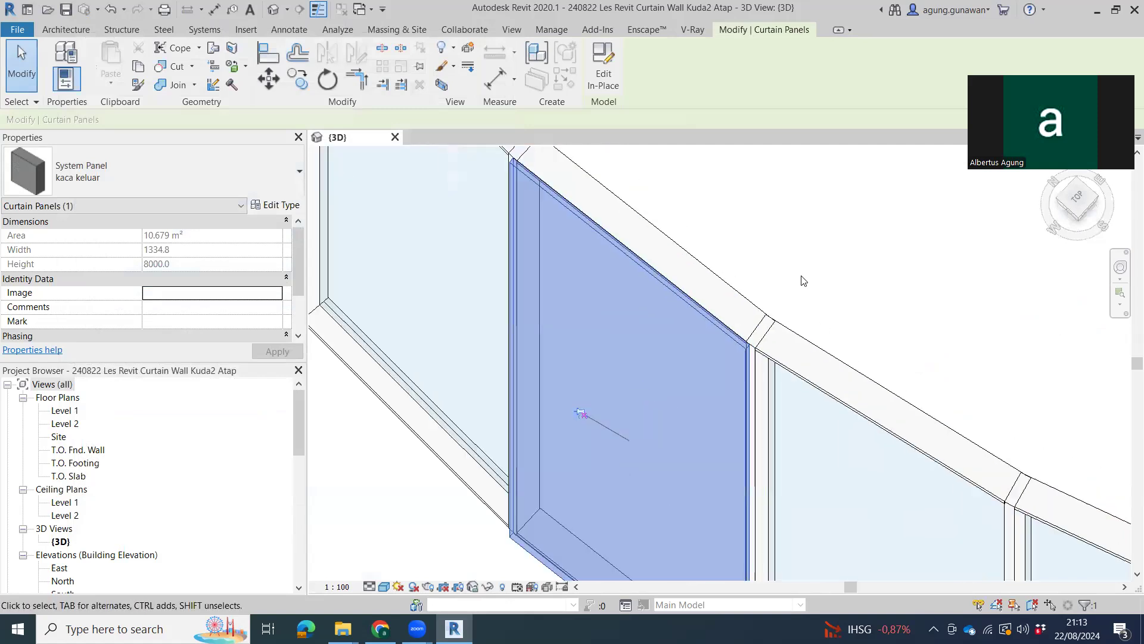
{"action": "middle_click_drag", "start_coordinate": [817, 362], "coordinate": [833, 385], "text": "shift"}
{"action": "scroll", "coordinate": [832, 386], "scroll_direction": "down", "scroll_amount": 3}
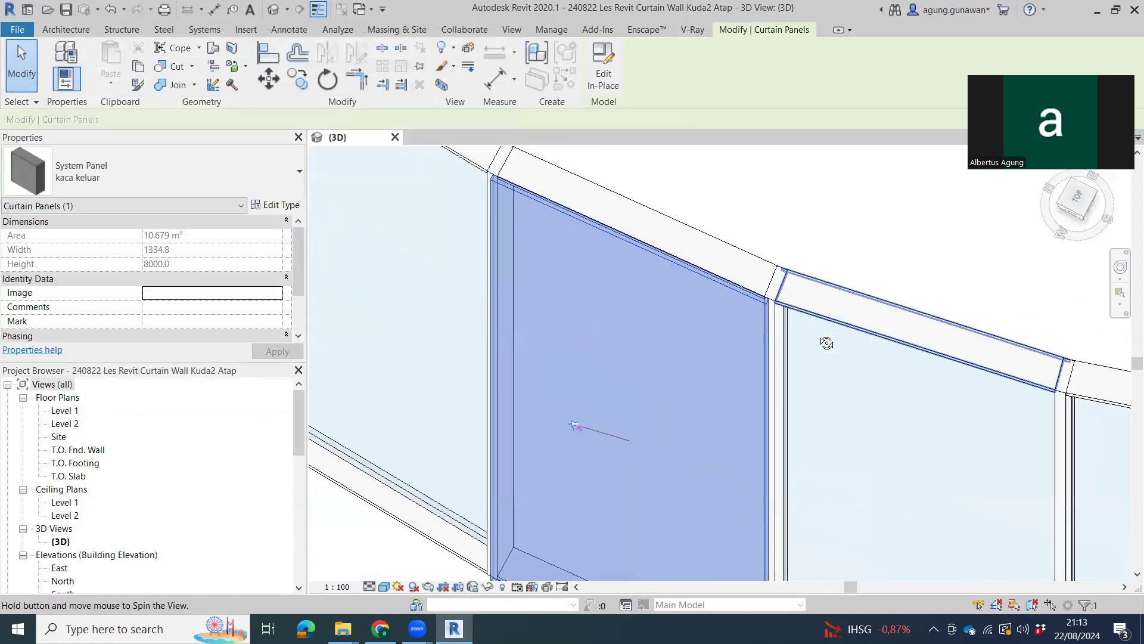
{"action": "scroll", "coordinate": [784, 355], "scroll_direction": "up", "scroll_amount": 4}
{"action": "scroll", "coordinate": [800, 366], "scroll_direction": "down", "scroll_amount": 4}
- Set the Curtain Wall kaca type's Curtain Panel to System Panel : kaca keluar
{"action": "left_click", "coordinate": [801, 366]}
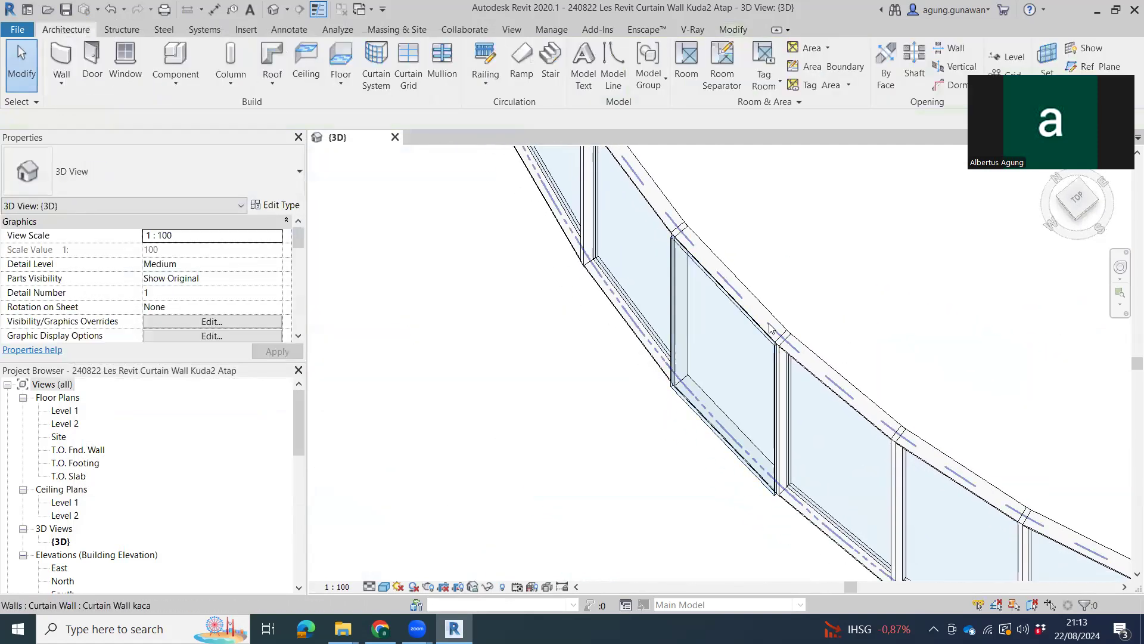
{"action": "left_click", "coordinate": [596, 250]}
{"action": "scroll", "coordinate": [506, 192], "scroll_direction": "up", "scroll_amount": 3}
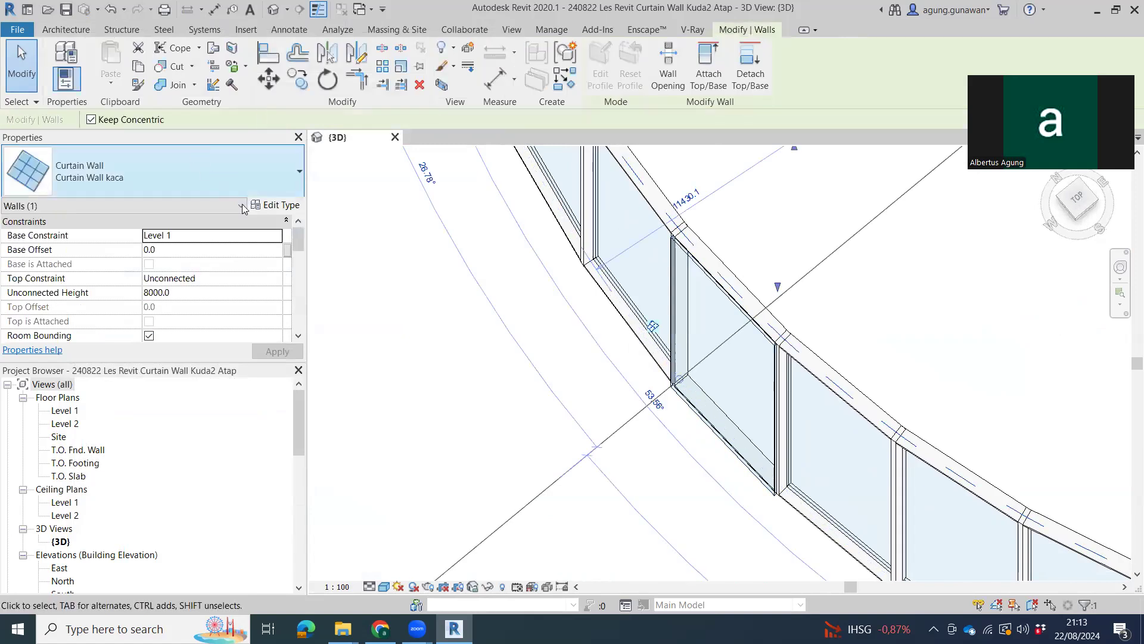
{"action": "left_click", "coordinate": [262, 205]}
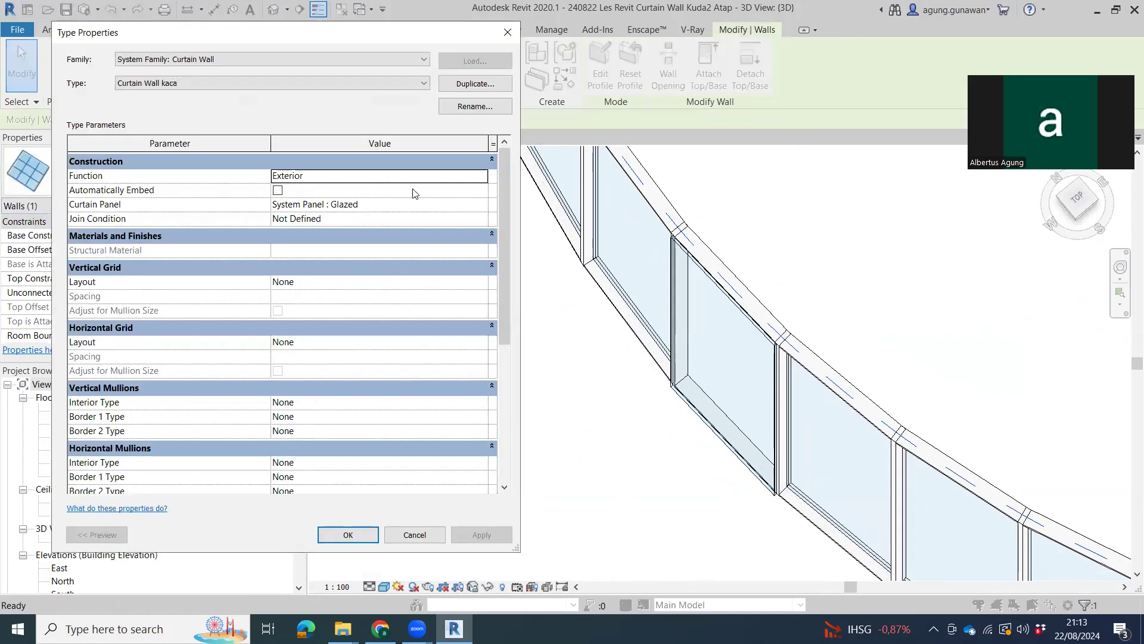
{"action": "left_click", "coordinate": [478, 206]}
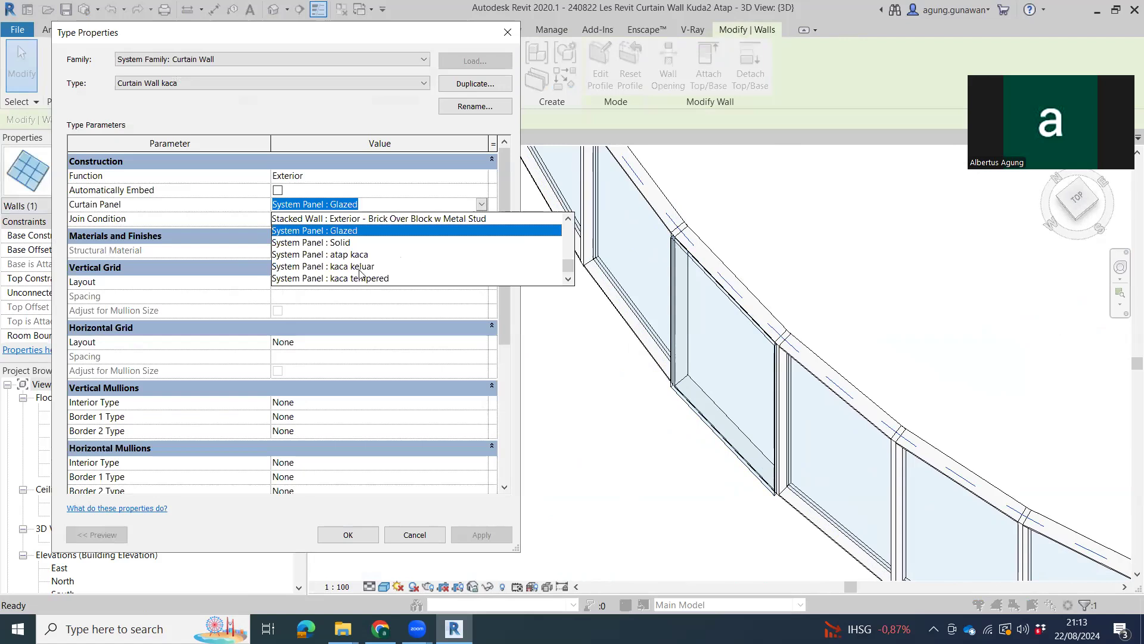
{"action": "left_click", "coordinate": [359, 268]}
{"action": "left_click", "coordinate": [488, 529]}
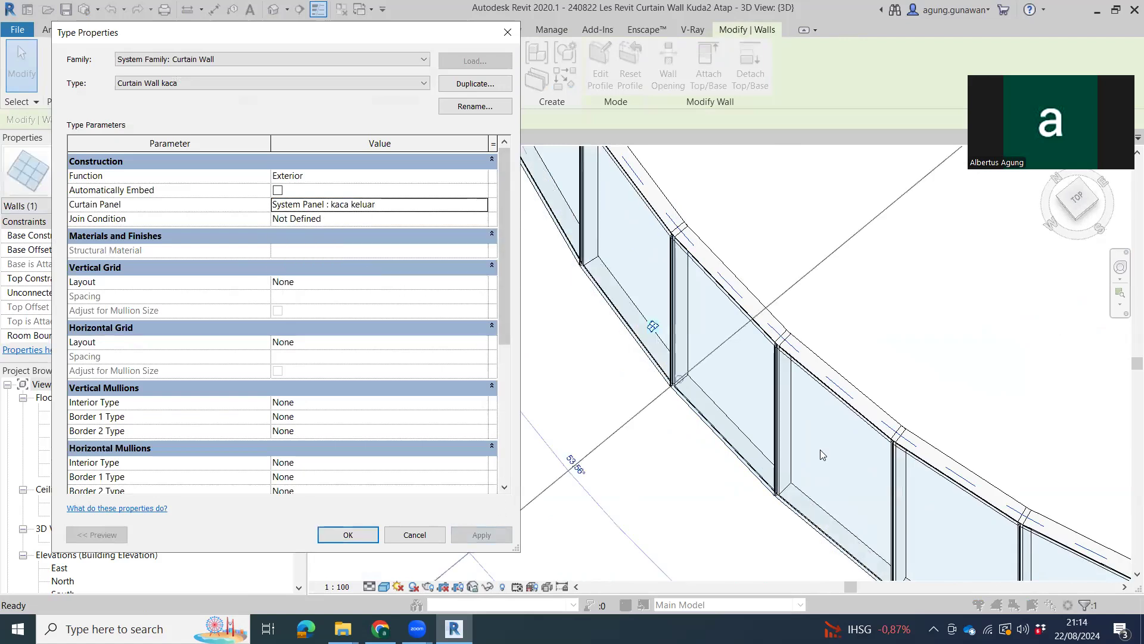
{"action": "left_click", "coordinate": [348, 534]}
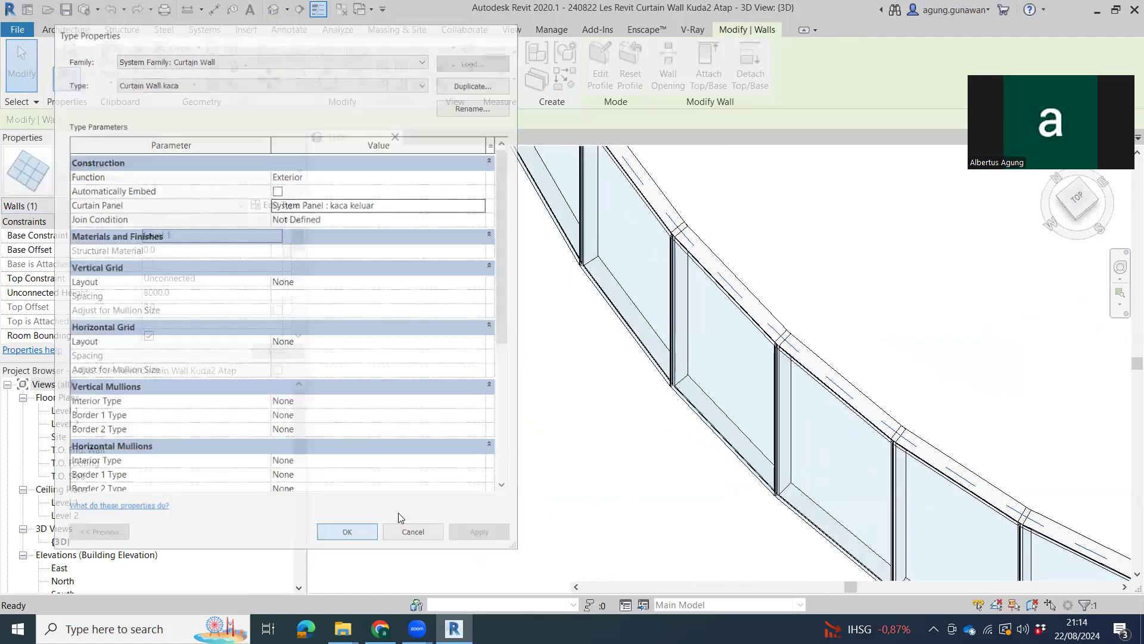
- Orbit to inspect the updated curved wall, then bring up the tall office building images
{"action": "middle_click_drag", "start_coordinate": [786, 451], "coordinate": [709, 462], "text": "shift"}
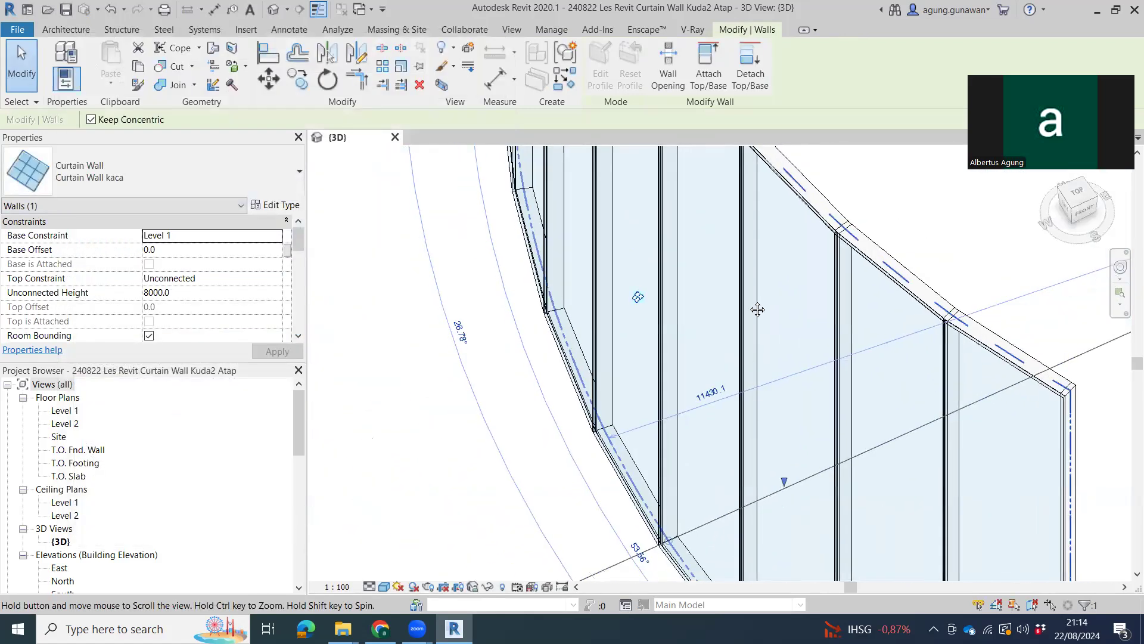
{"action": "scroll", "coordinate": [549, 357], "scroll_direction": "up", "scroll_amount": 2}
{"action": "scroll", "coordinate": [568, 343], "scroll_direction": "up", "scroll_amount": 2}
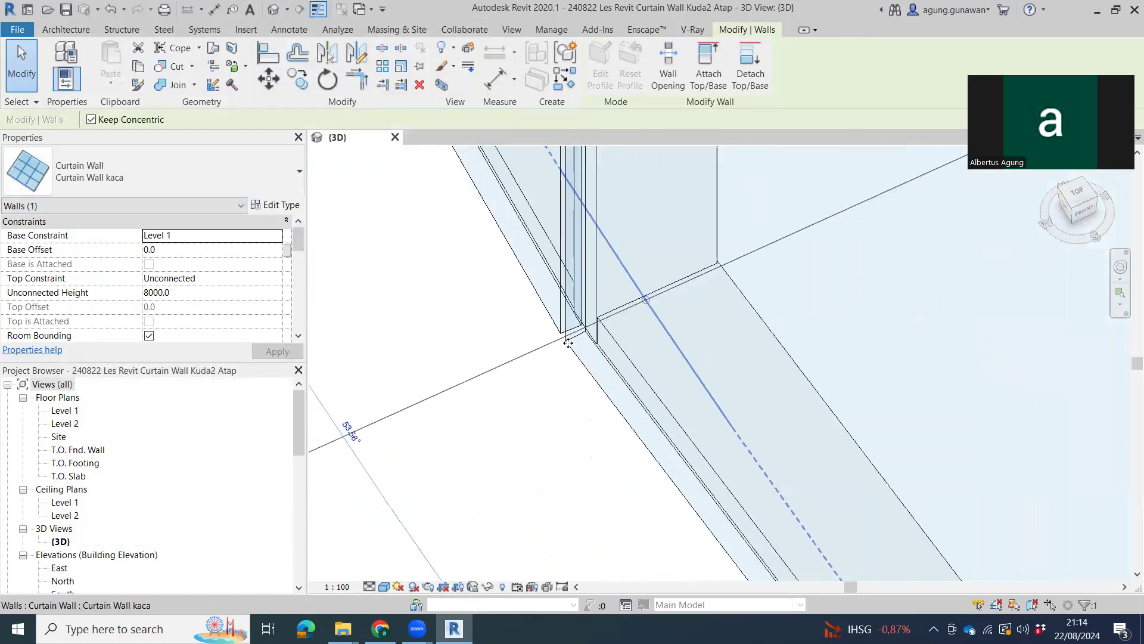
{"action": "middle_click_drag", "start_coordinate": [600, 322], "coordinate": [429, 607], "text": "shift"}
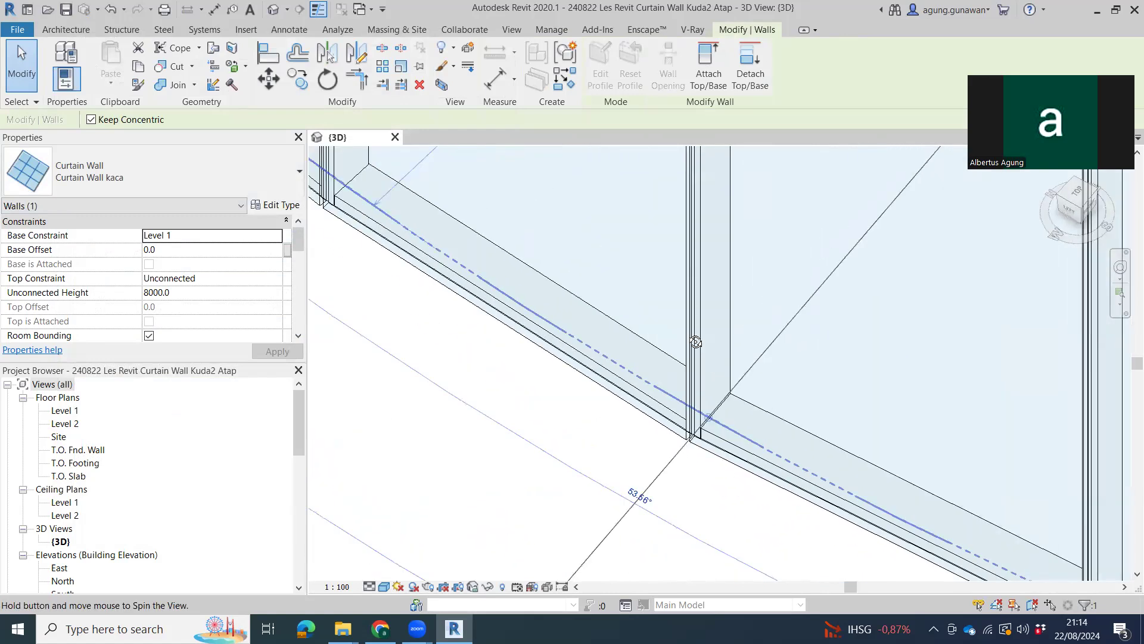
{"action": "left_click", "coordinate": [380, 629]}
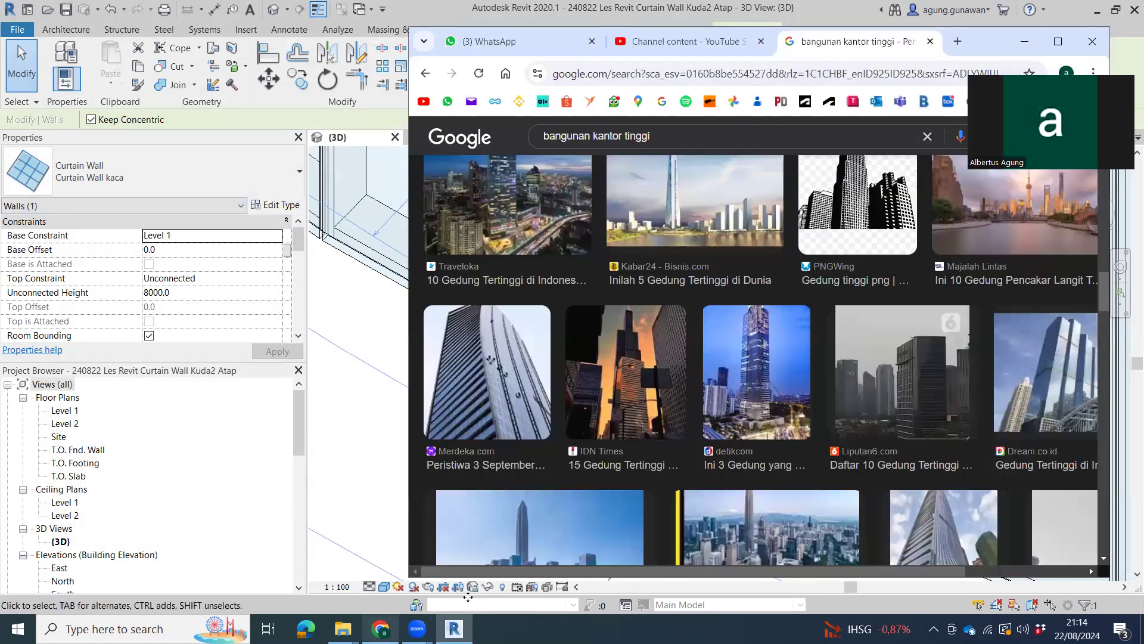
{"action": "scroll", "coordinate": [1039, 383], "scroll_direction": "down", "scroll_amount": 3}
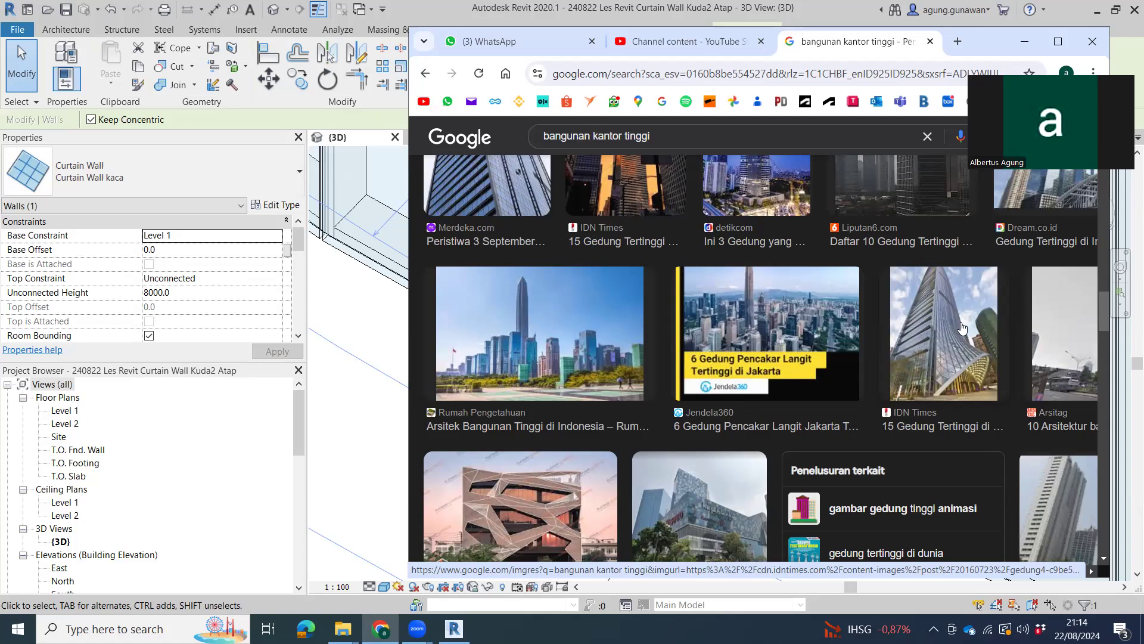
{"action": "scroll", "coordinate": [966, 330], "scroll_direction": "down", "scroll_amount": 4}
{"action": "scroll", "coordinate": [971, 339], "scroll_direction": "up", "scroll_amount": 4}
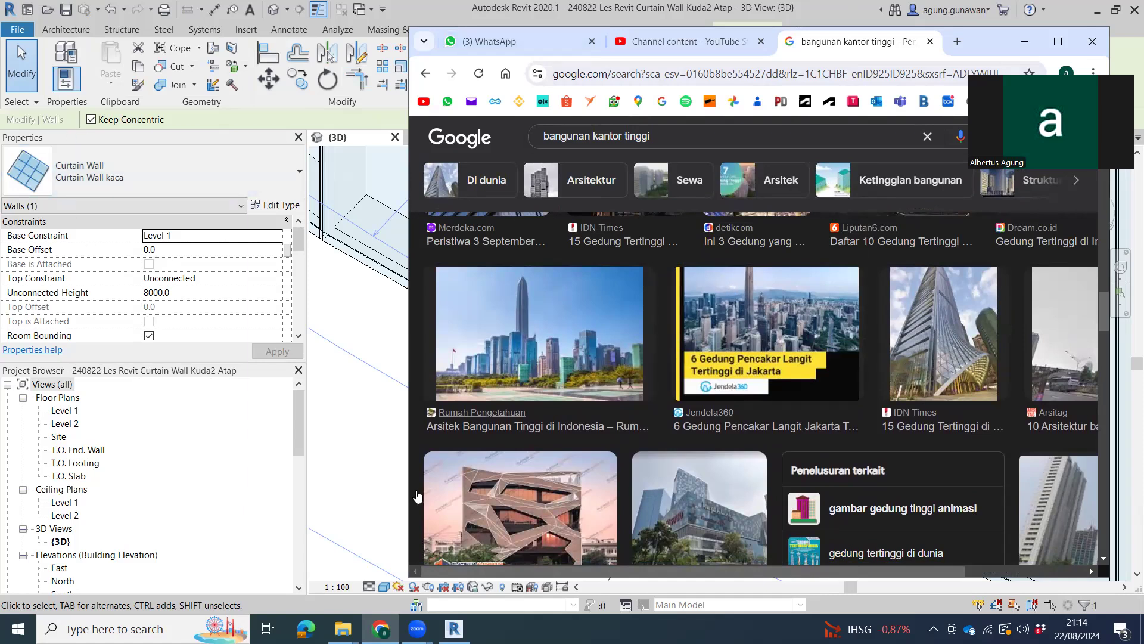
{"action": "scroll", "coordinate": [912, 500], "scroll_direction": "down", "scroll_amount": 5}
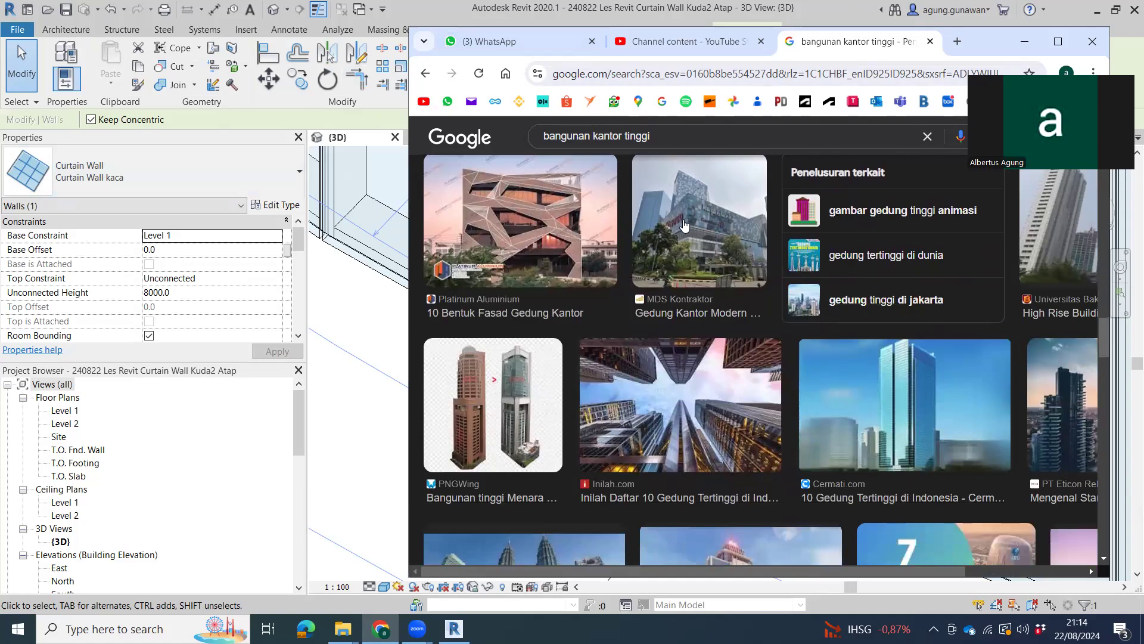
{"action": "scroll", "coordinate": [514, 525], "scroll_direction": "down", "scroll_amount": 3}
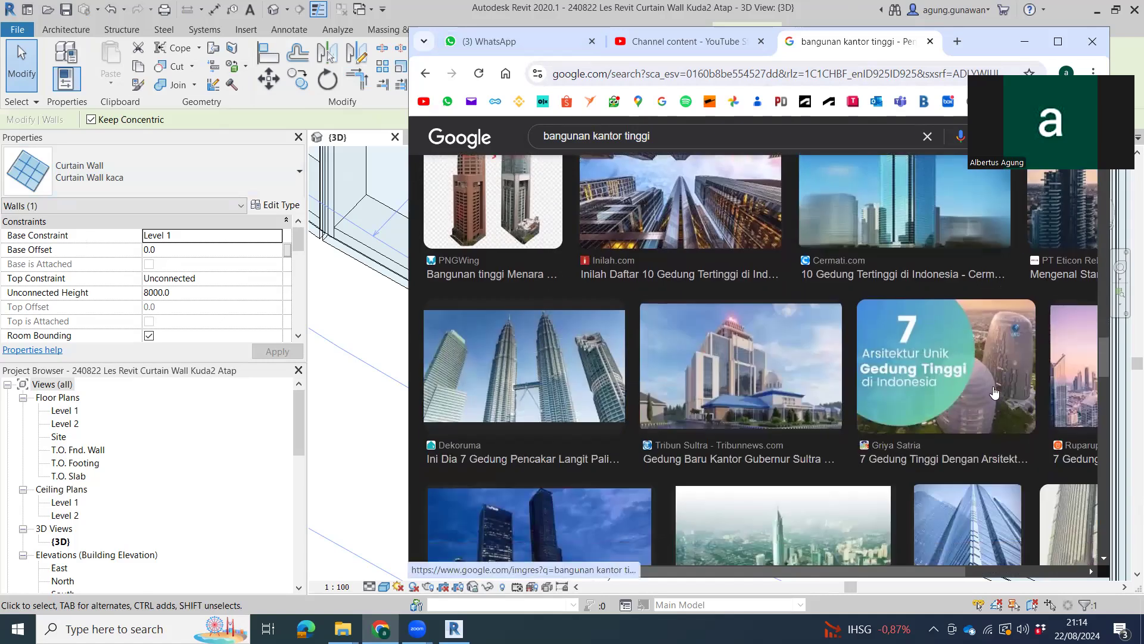
{"action": "scroll", "coordinate": [995, 390], "scroll_direction": "down", "scroll_amount": 5}
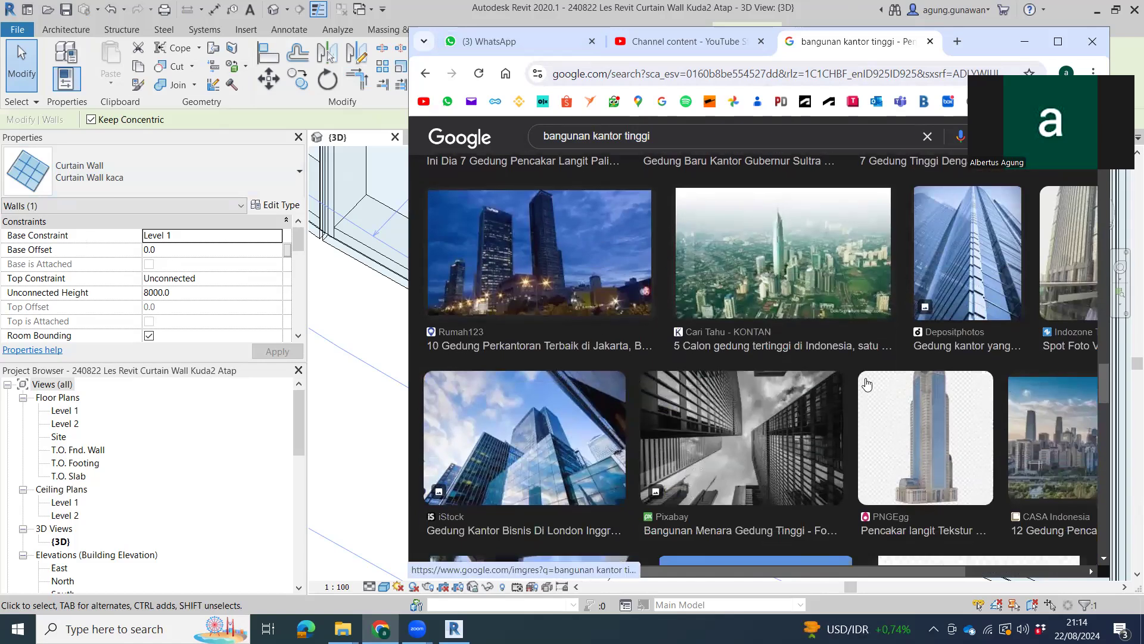
{"action": "scroll", "coordinate": [1000, 427], "scroll_direction": "down", "scroll_amount": 1}
{"action": "scroll", "coordinate": [999, 422], "scroll_direction": "down", "scroll_amount": 5}
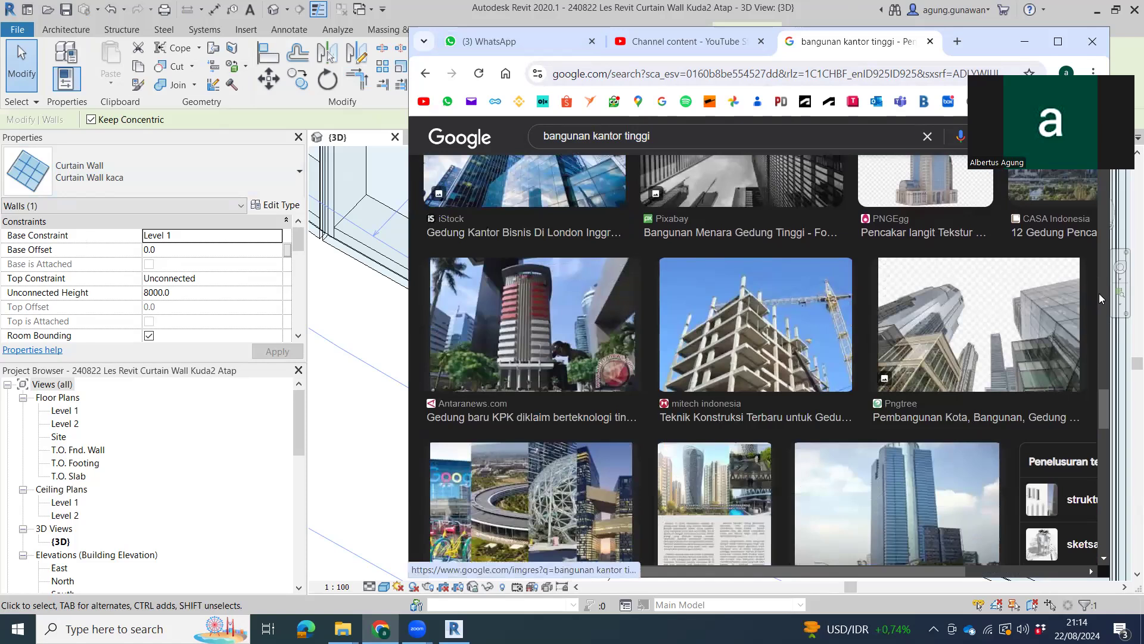
{"action": "scroll", "coordinate": [1098, 293], "scroll_direction": "down", "scroll_amount": 5}
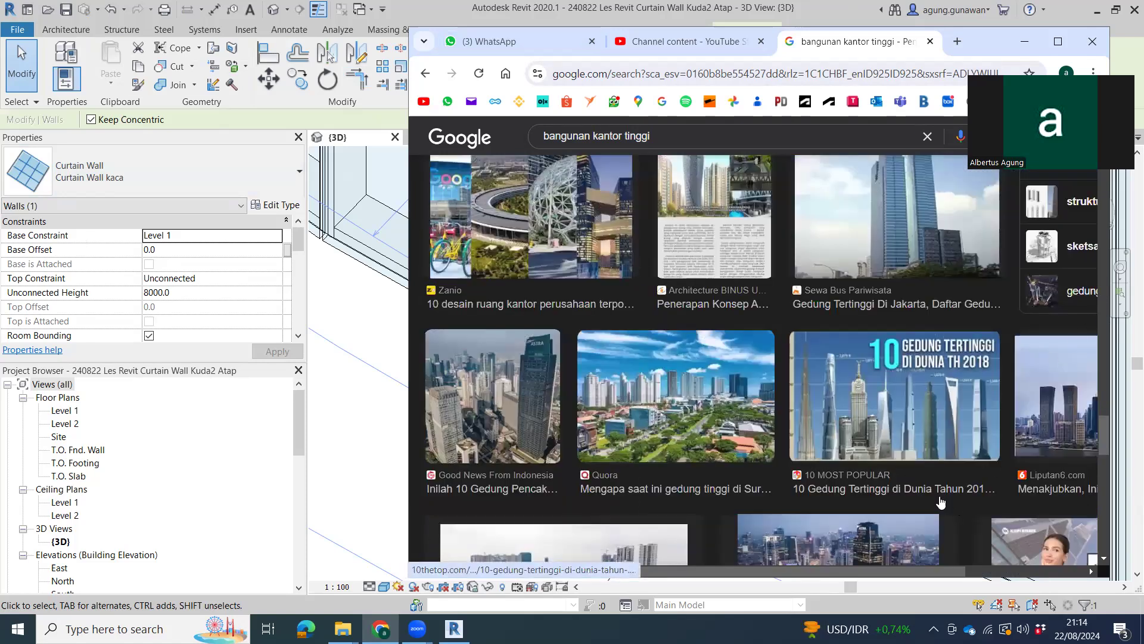
{"action": "scroll", "coordinate": [945, 477], "scroll_direction": "down", "scroll_amount": 3}
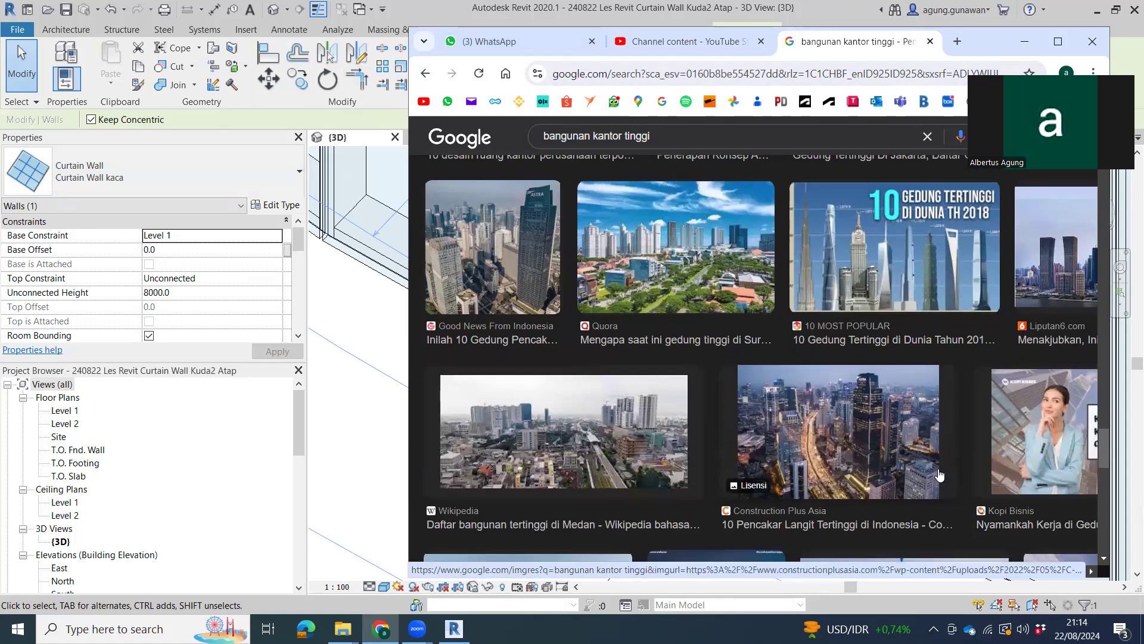
{"action": "scroll", "coordinate": [944, 462], "scroll_direction": "down", "scroll_amount": 3}
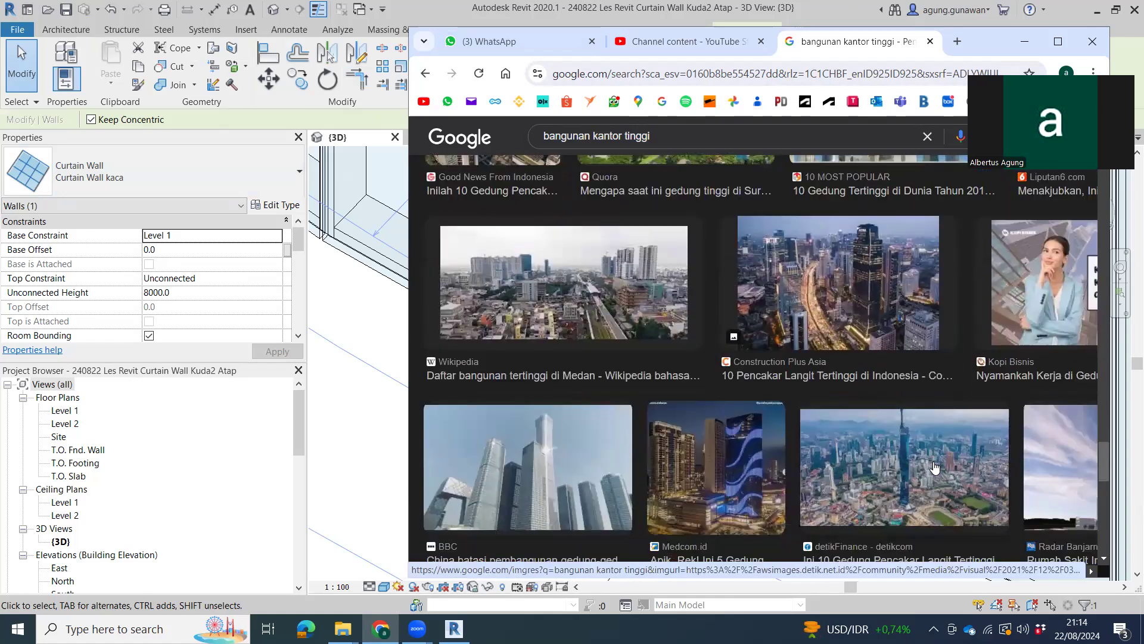
{"action": "scroll", "coordinate": [952, 428], "scroll_direction": "down", "scroll_amount": 6}
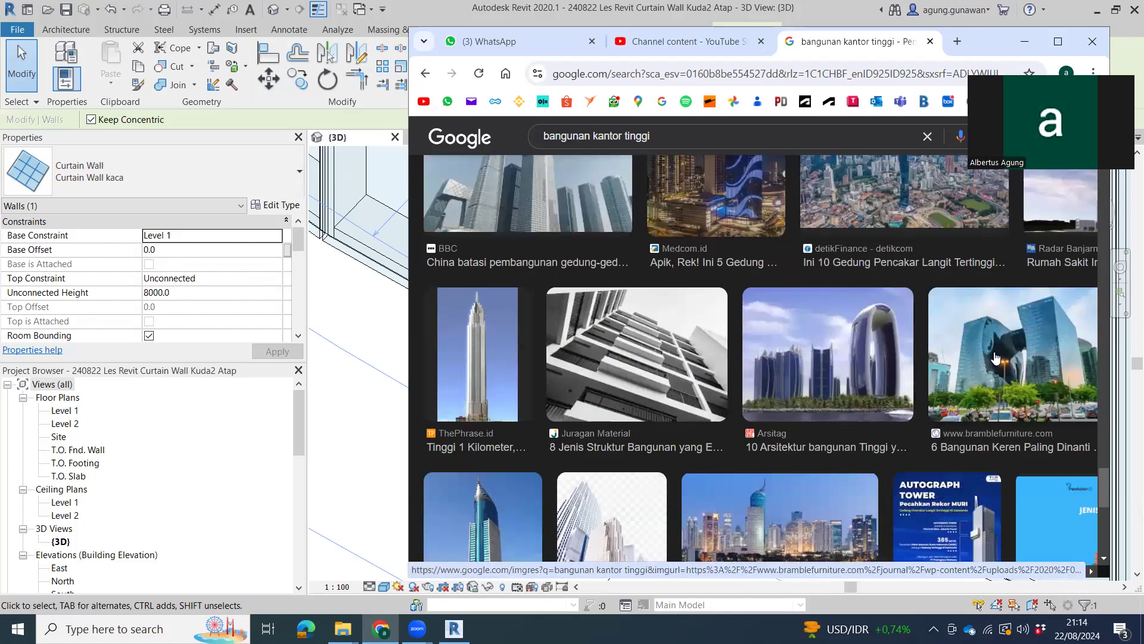
{"action": "scroll", "coordinate": [965, 388], "scroll_direction": "down", "scroll_amount": 5}
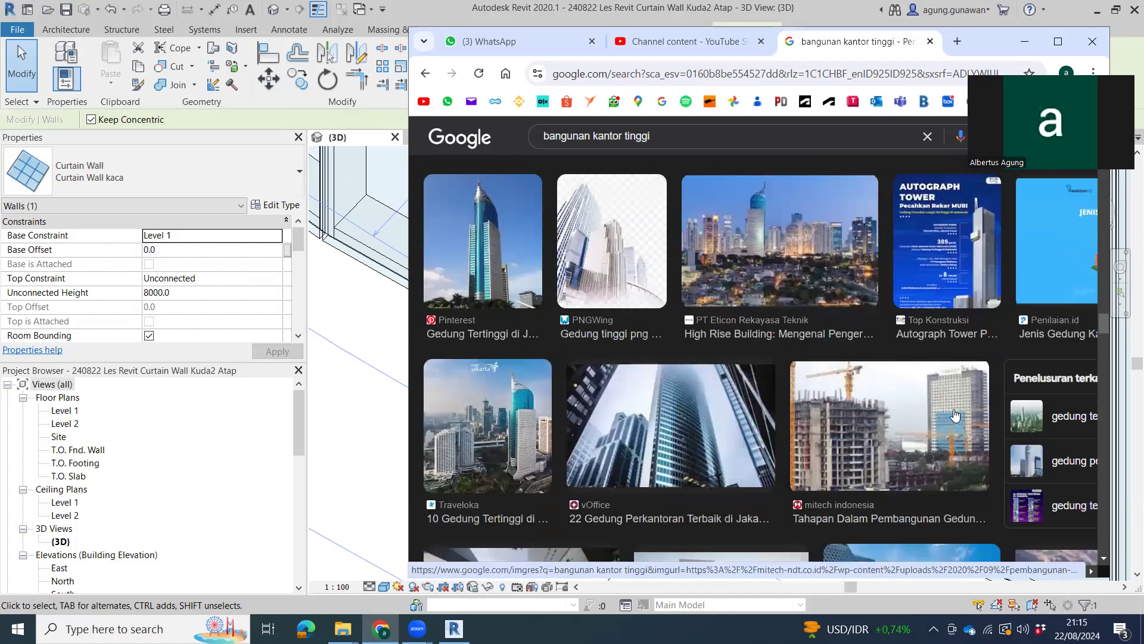
{"action": "scroll", "coordinate": [954, 413], "scroll_direction": "down", "scroll_amount": 4}
{"action": "scroll", "coordinate": [955, 413], "scroll_direction": "down", "scroll_amount": 1}
{"action": "scroll", "coordinate": [981, 401], "scroll_direction": "down", "scroll_amount": 2}
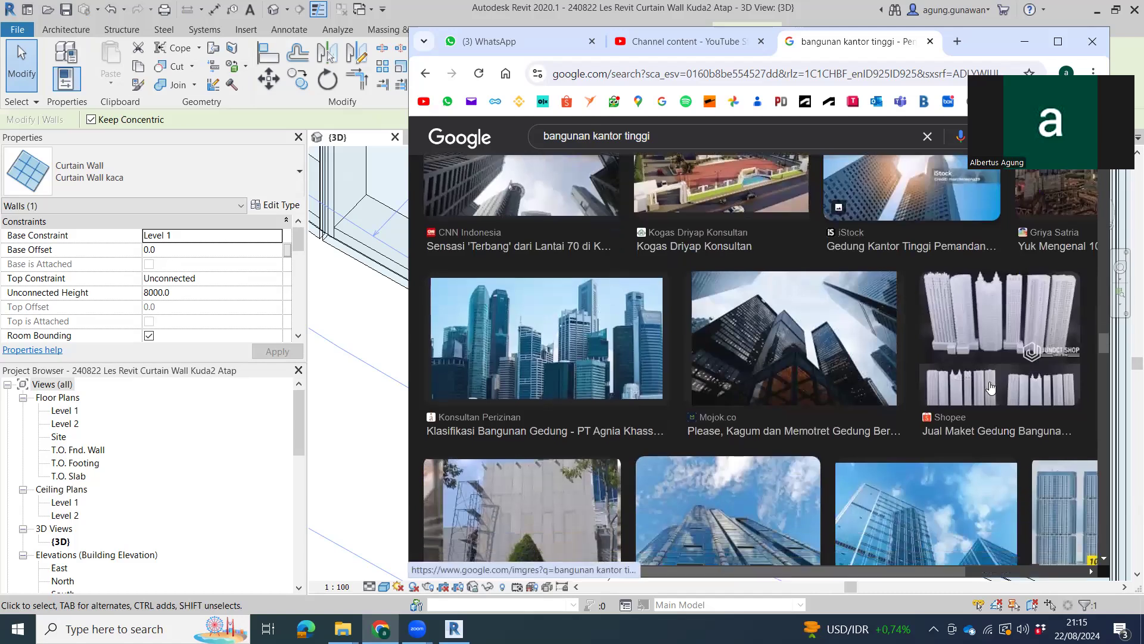
{"action": "scroll", "coordinate": [994, 388], "scroll_direction": "down", "scroll_amount": 5}
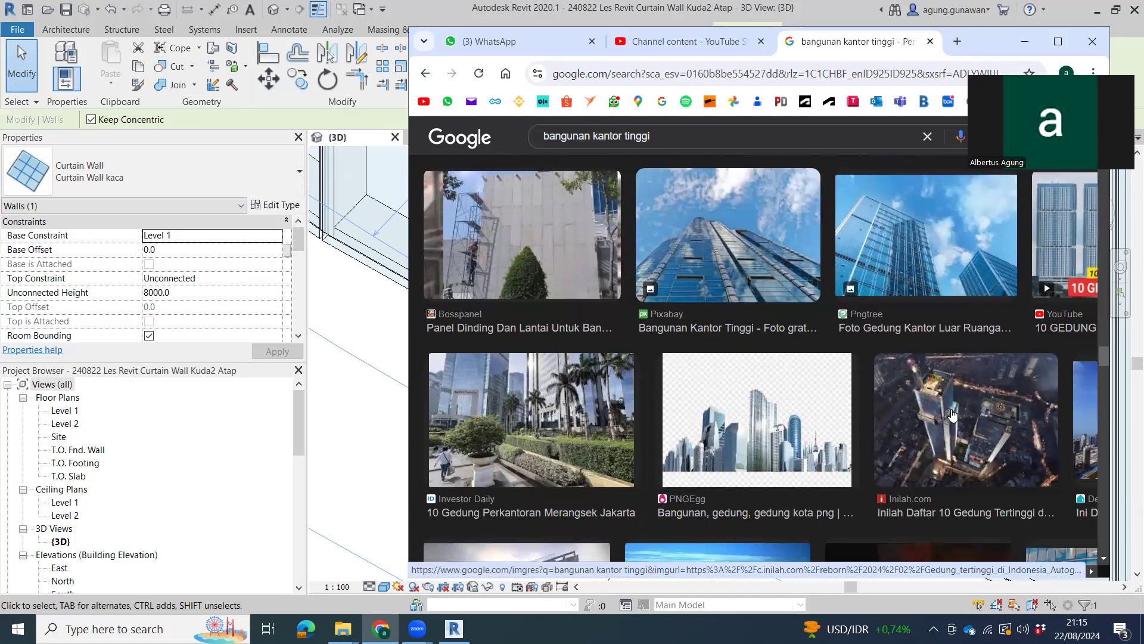
{"action": "scroll", "coordinate": [951, 416], "scroll_direction": "down", "scroll_amount": 6}
{"action": "scroll", "coordinate": [942, 419], "scroll_direction": "down", "scroll_amount": 1}
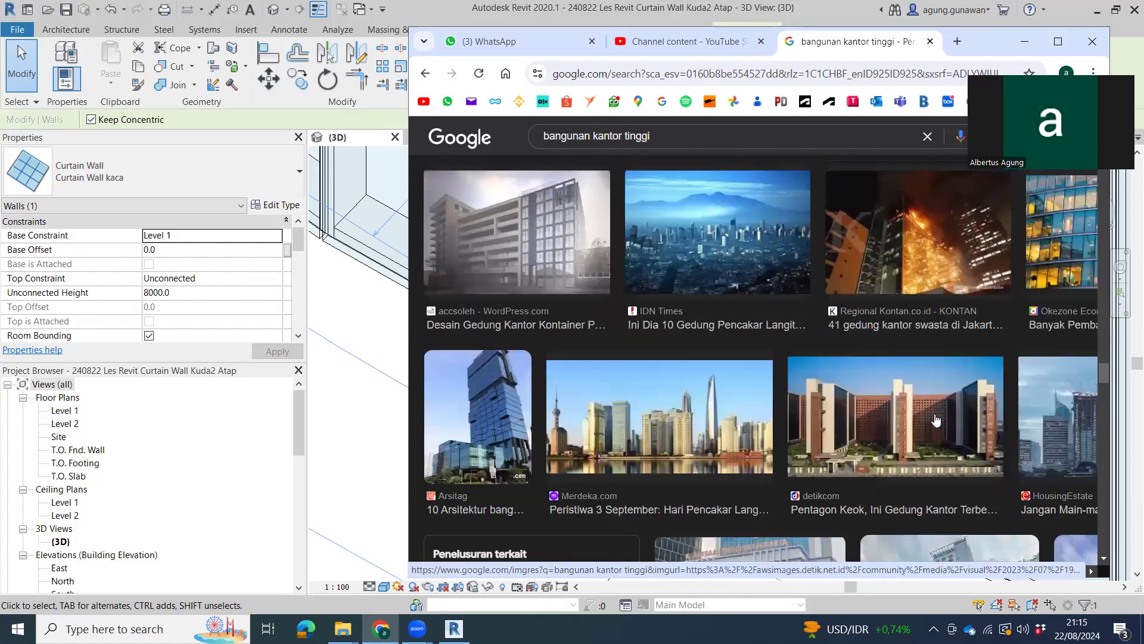
{"action": "scroll", "coordinate": [933, 419], "scroll_direction": "down", "scroll_amount": 1}
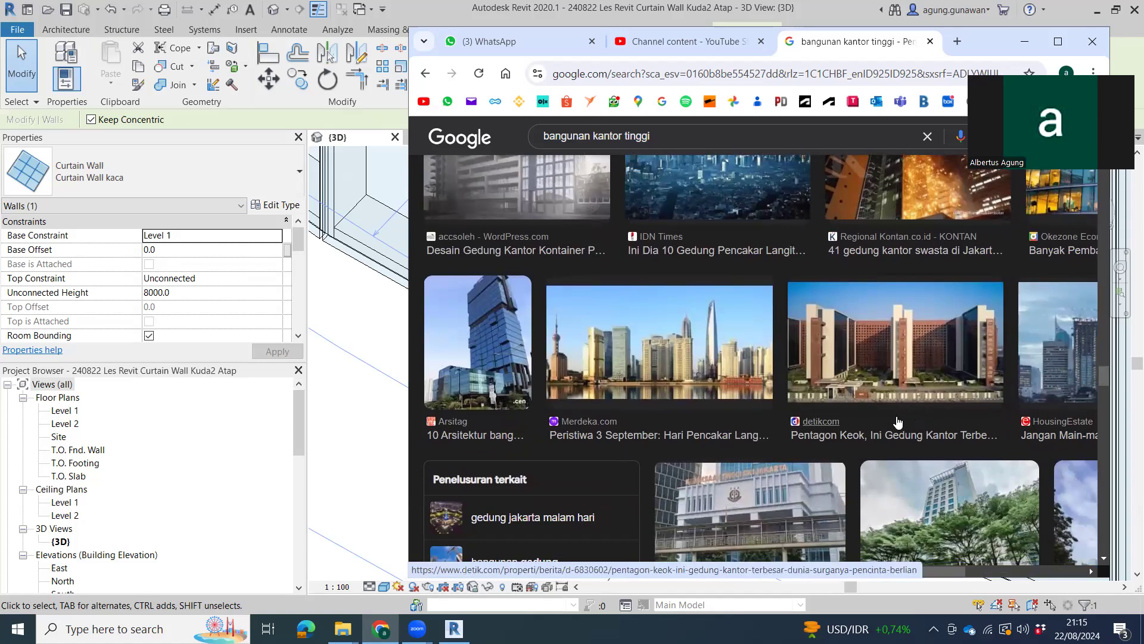
{"action": "scroll", "coordinate": [898, 421], "scroll_direction": "down", "scroll_amount": 5}
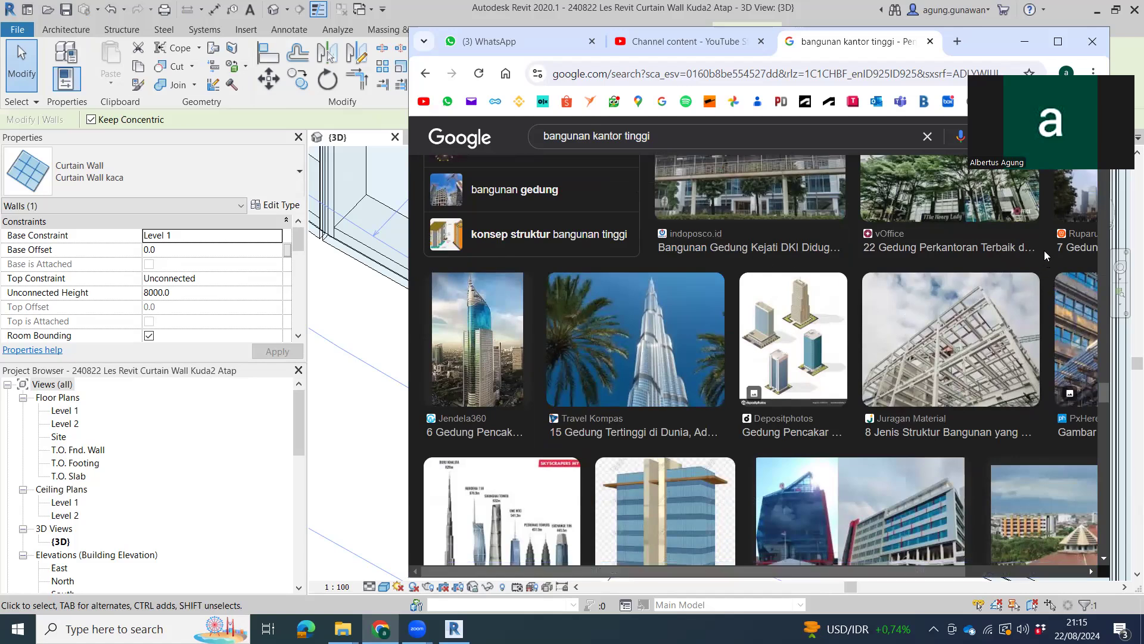
{"action": "scroll", "coordinate": [1036, 257], "scroll_direction": "down", "scroll_amount": 5}
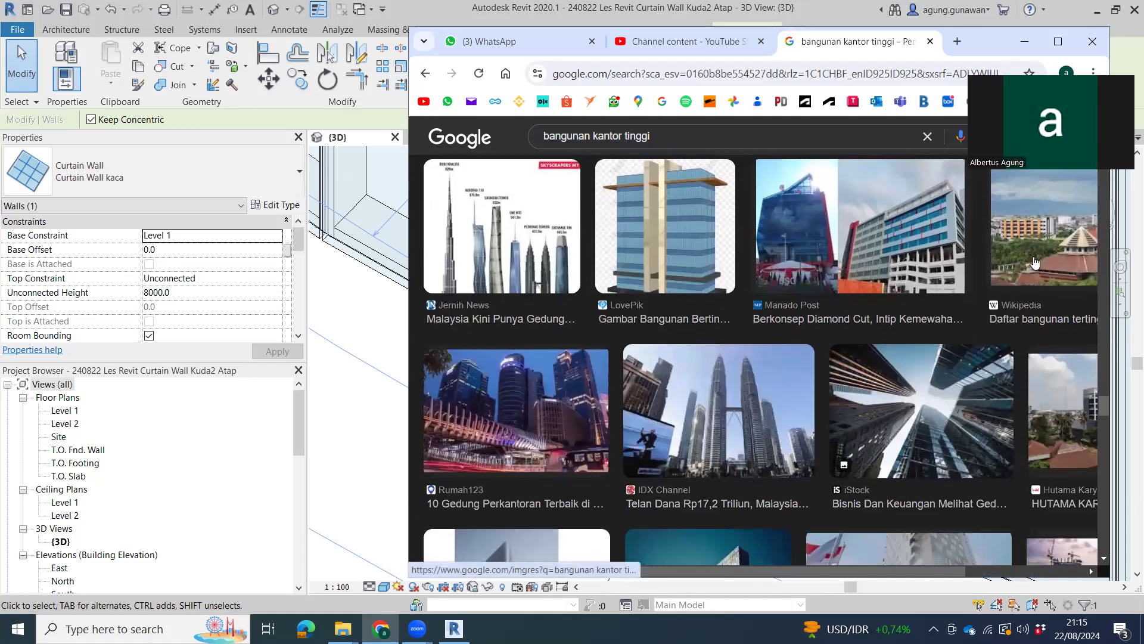
{"action": "scroll", "coordinate": [1034, 260], "scroll_direction": "down", "scroll_amount": 6}
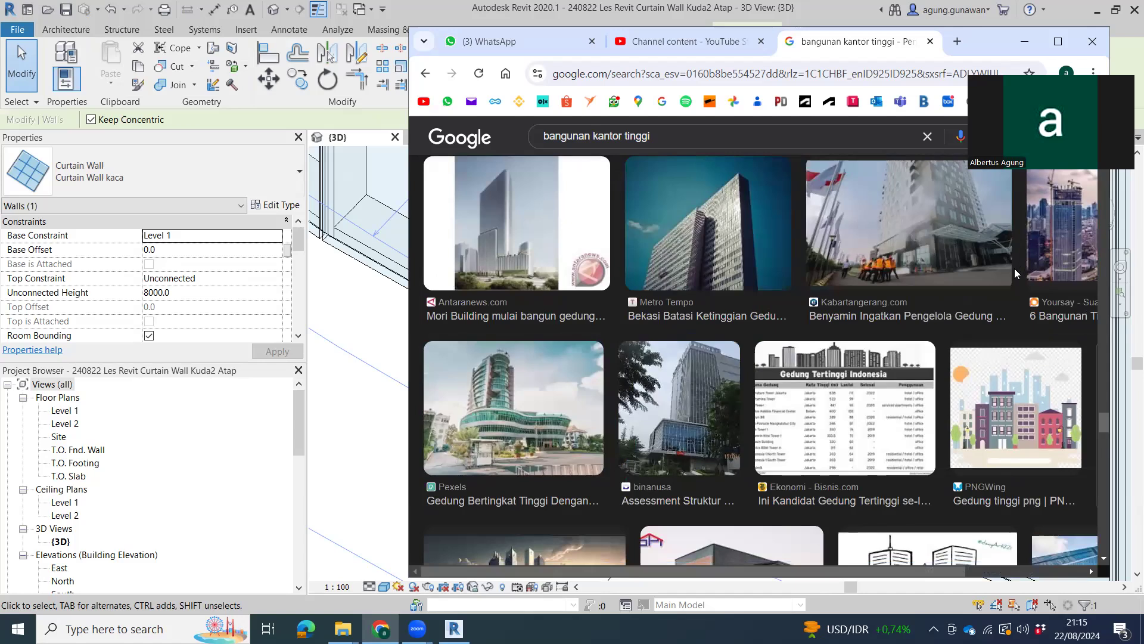
{"action": "scroll", "coordinate": [1014, 274], "scroll_direction": "down", "scroll_amount": 6}
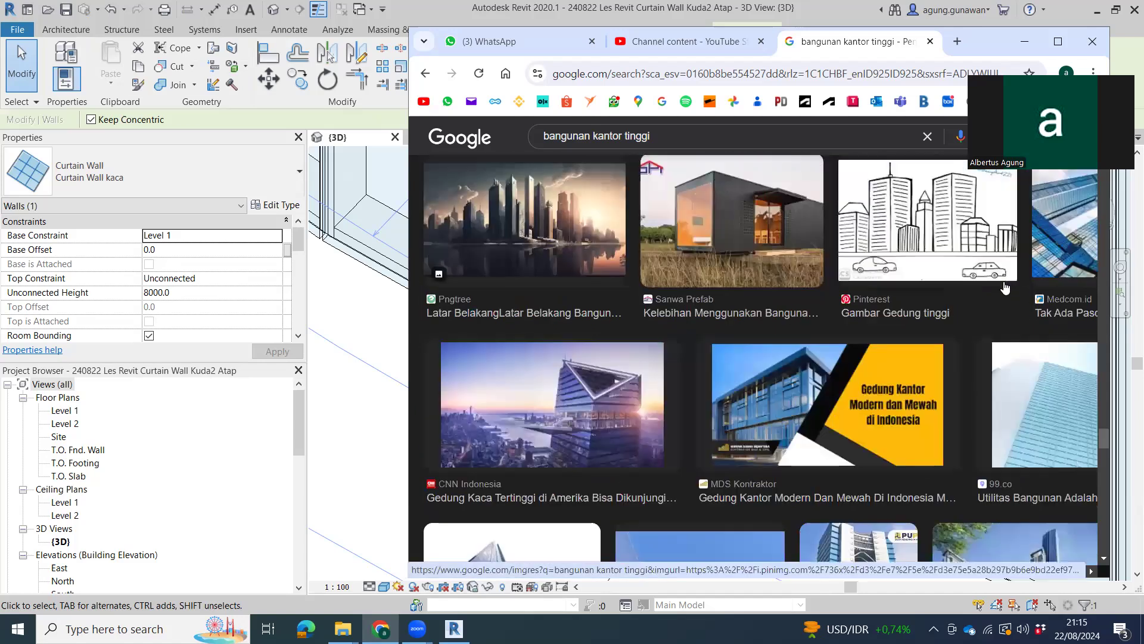
{"action": "scroll", "coordinate": [1004, 288], "scroll_direction": "down", "scroll_amount": 4}
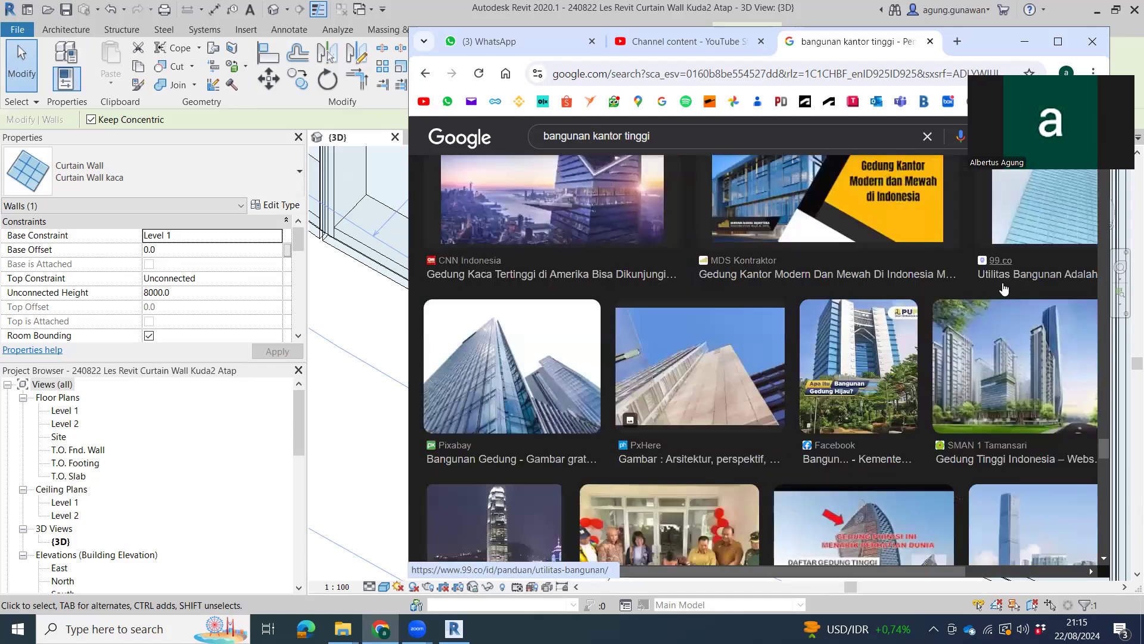
{"action": "scroll", "coordinate": [1004, 287], "scroll_direction": "down", "scroll_amount": 4}
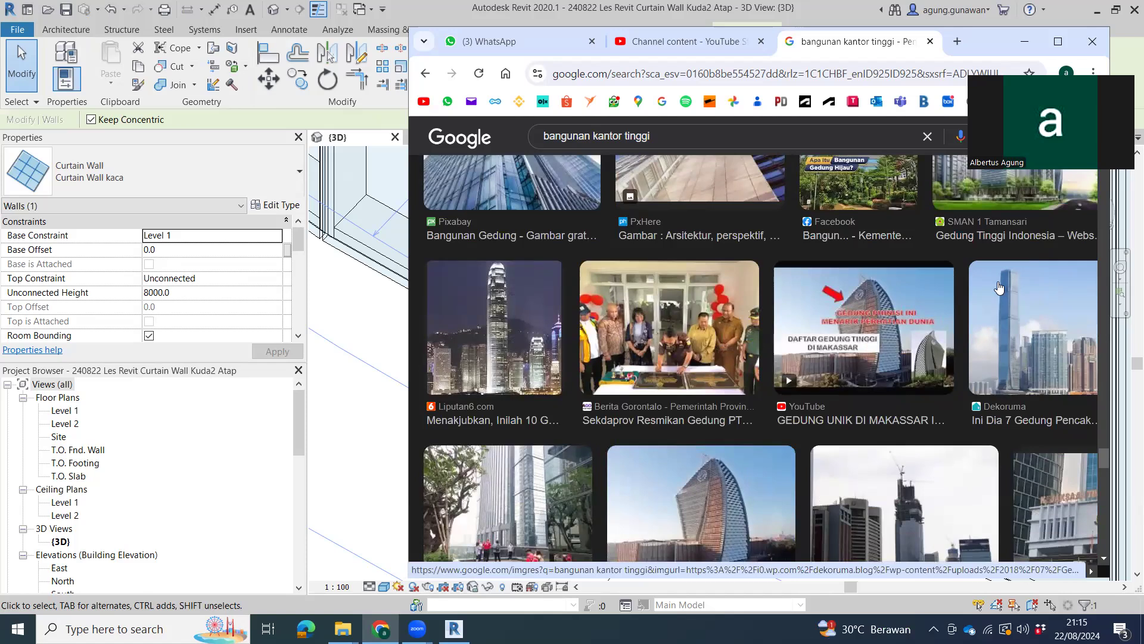
{"action": "scroll", "coordinate": [1000, 288], "scroll_direction": "down", "scroll_amount": 5}
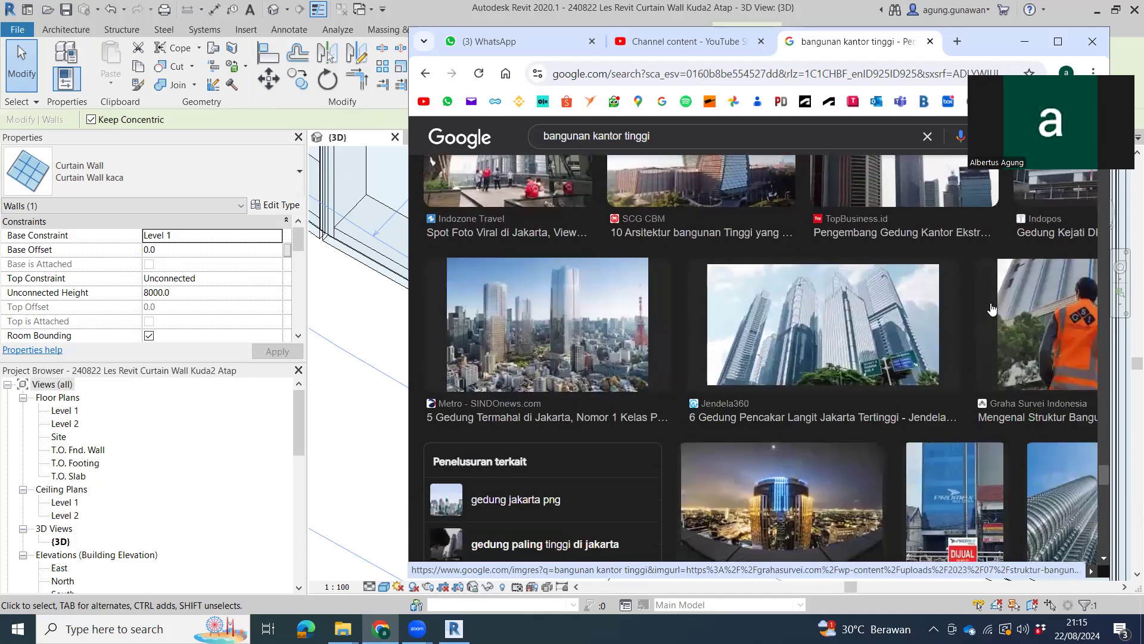
{"action": "scroll", "coordinate": [992, 309], "scroll_direction": "up", "scroll_amount": 4}
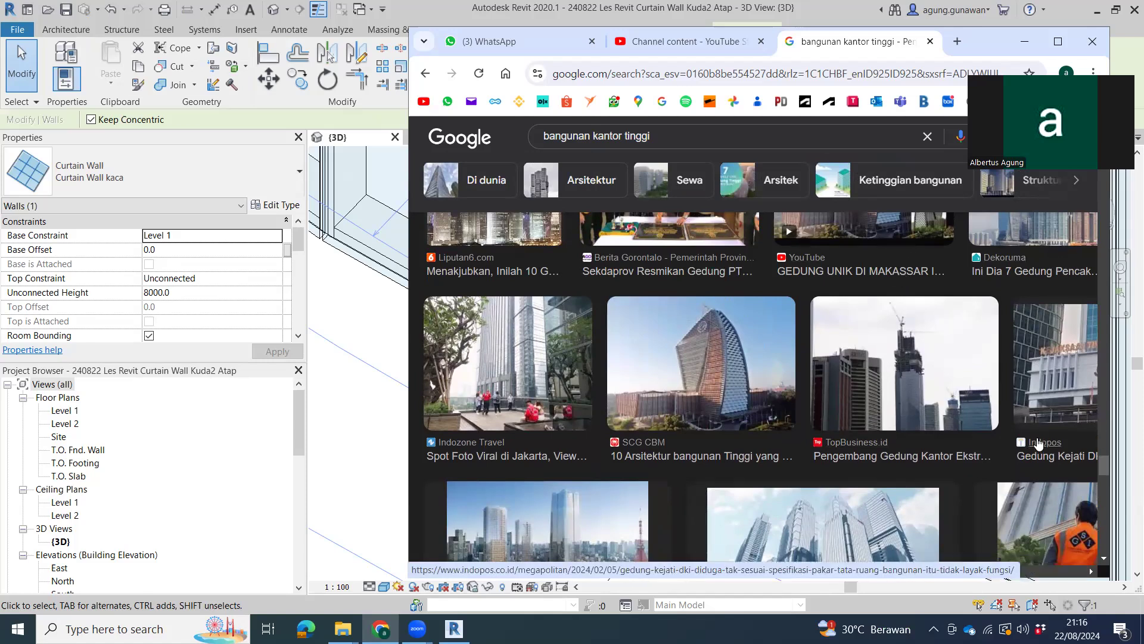
{"action": "scroll", "coordinate": [1054, 438], "scroll_direction": "down", "scroll_amount": 5}
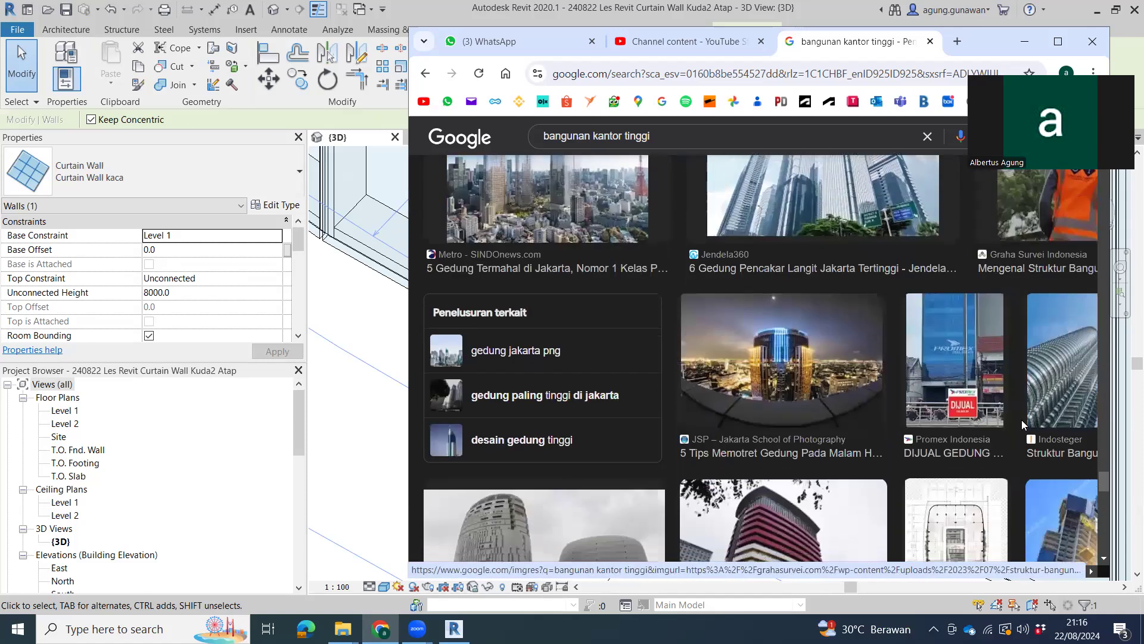
{"action": "scroll", "coordinate": [1020, 440], "scroll_direction": "down", "scroll_amount": 3}
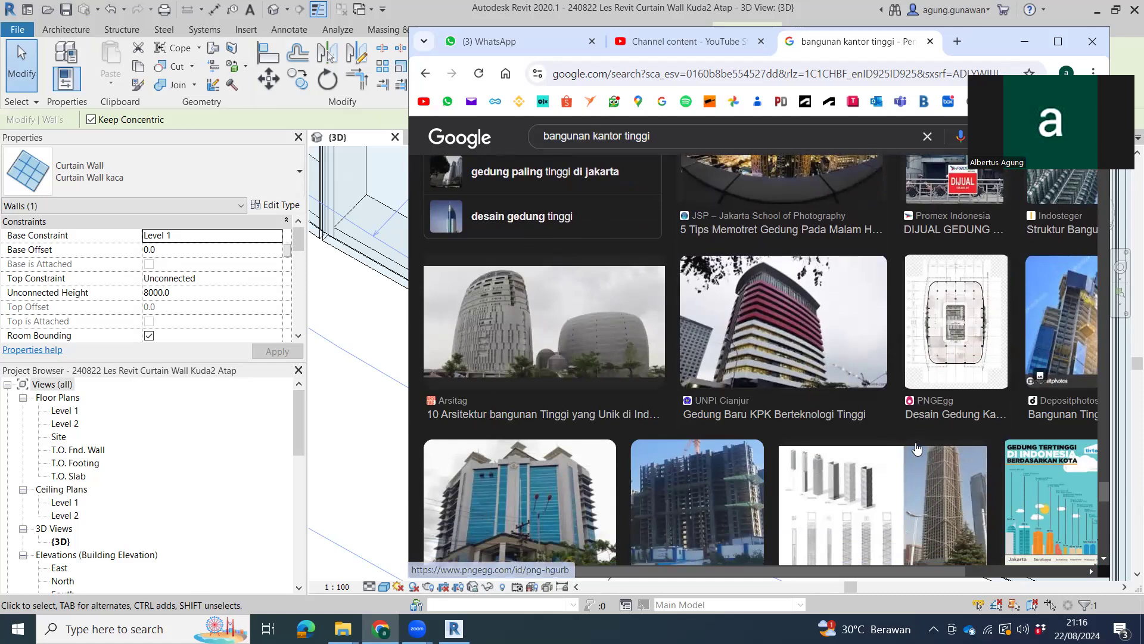
{"action": "scroll", "coordinate": [989, 466], "scroll_direction": "down", "scroll_amount": 5}
{"action": "scroll", "coordinate": [989, 466], "scroll_direction": "down", "scroll_amount": 2}
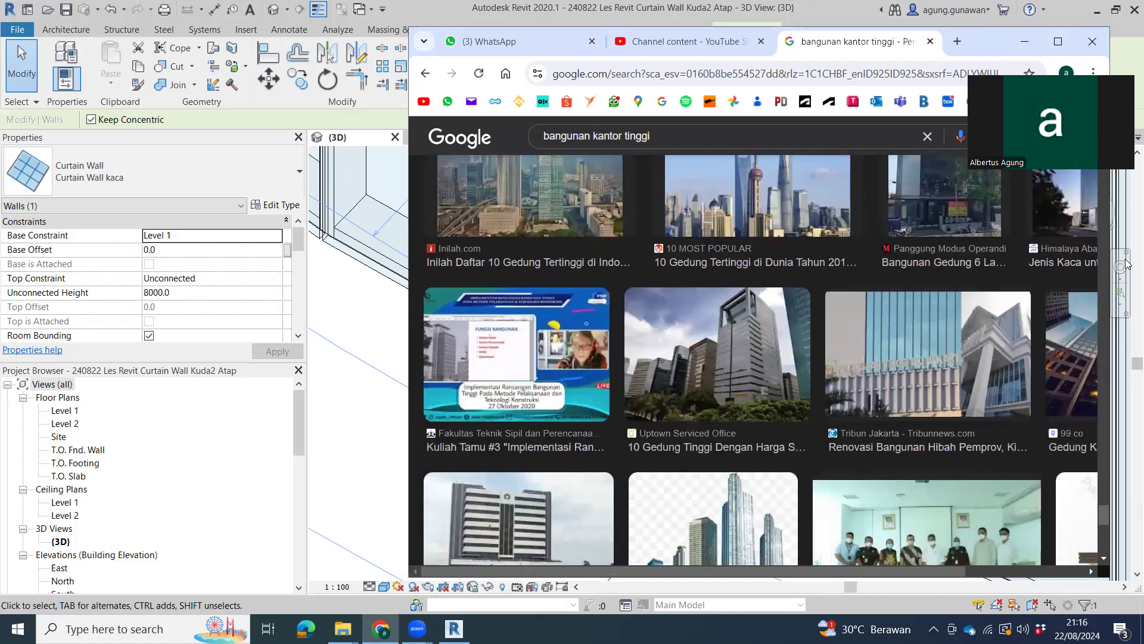
{"action": "scroll", "coordinate": [1103, 190], "scroll_direction": "down", "scroll_amount": 6}
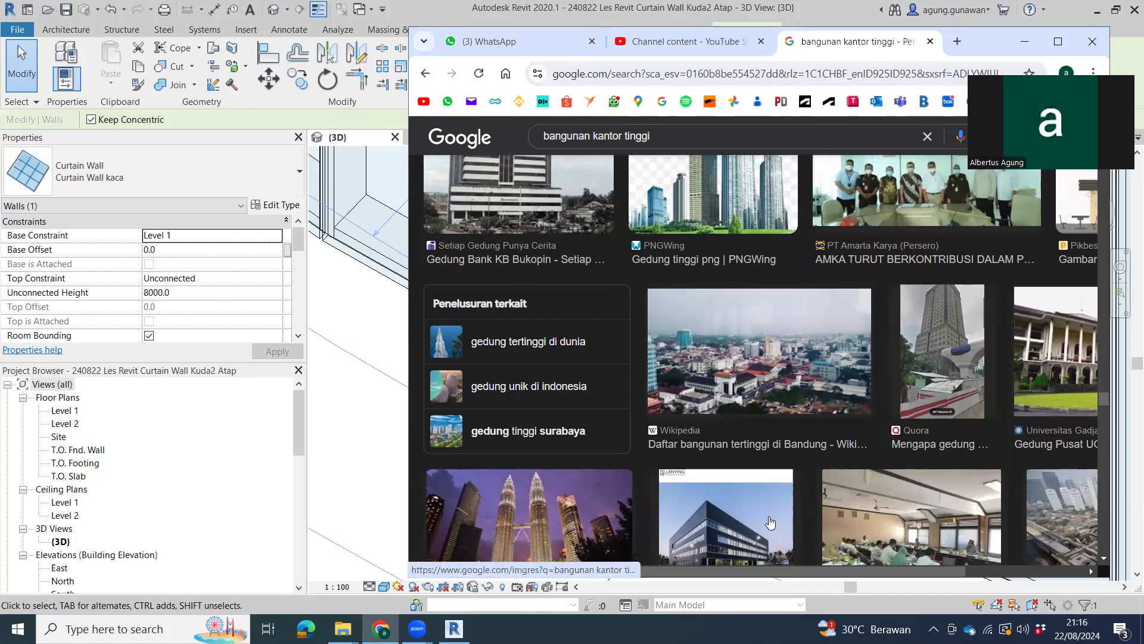
{"action": "scroll", "coordinate": [1006, 391], "scroll_direction": "down", "scroll_amount": 5}
{"action": "scroll", "coordinate": [1005, 391], "scroll_direction": "down", "scroll_amount": 4}
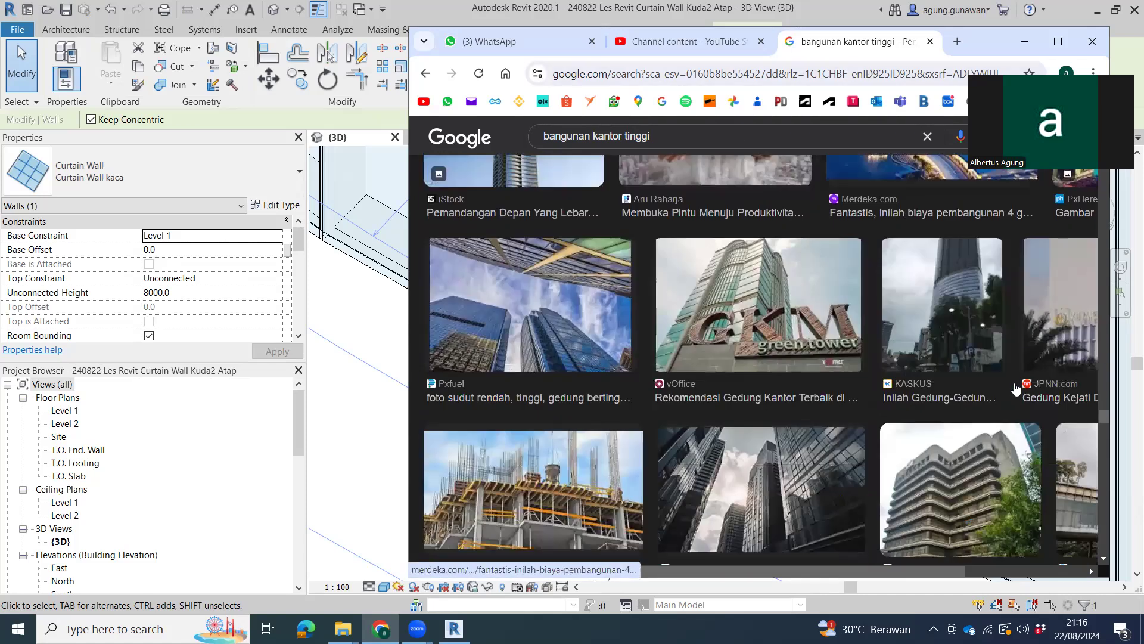
{"action": "scroll", "coordinate": [1005, 390], "scroll_direction": "down", "scroll_amount": 1}
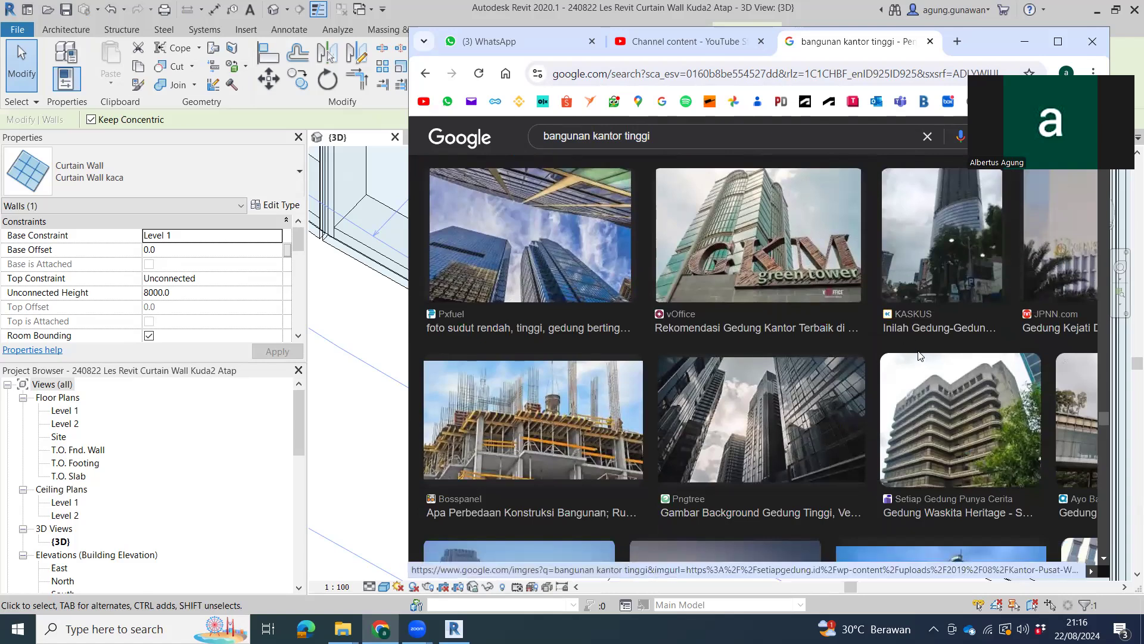
{"action": "scroll", "coordinate": [929, 332], "scroll_direction": "down", "scroll_amount": 8}
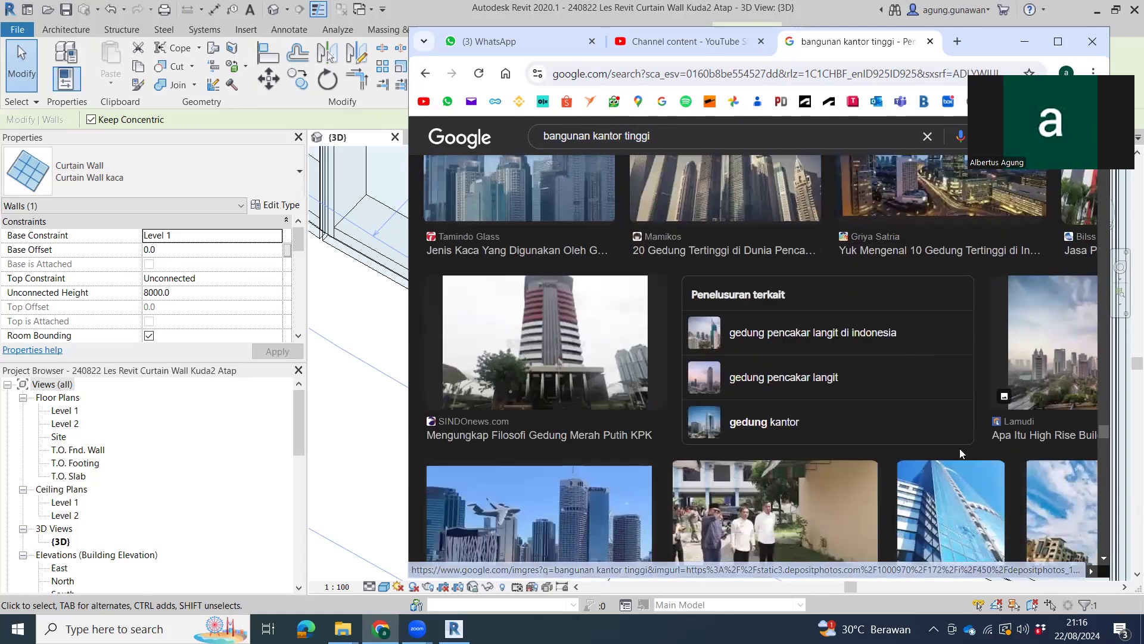
{"action": "scroll", "coordinate": [953, 453], "scroll_direction": "down", "scroll_amount": 2}
{"action": "scroll", "coordinate": [846, 432], "scroll_direction": "down", "scroll_amount": 4}
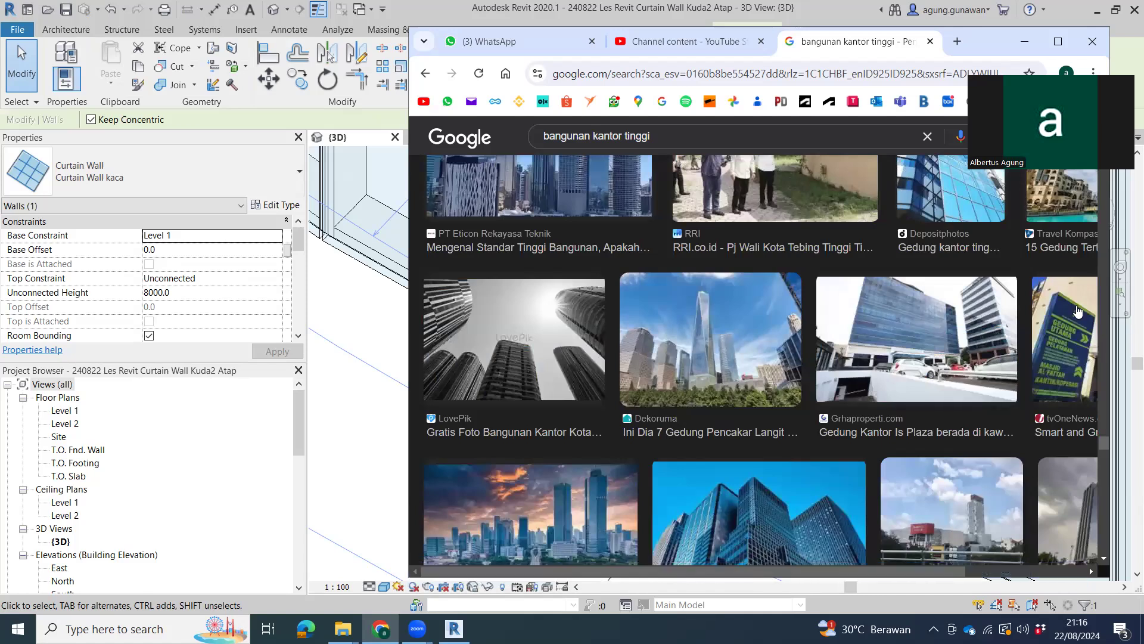
{"action": "scroll", "coordinate": [808, 360], "scroll_direction": "down", "scroll_amount": 3}
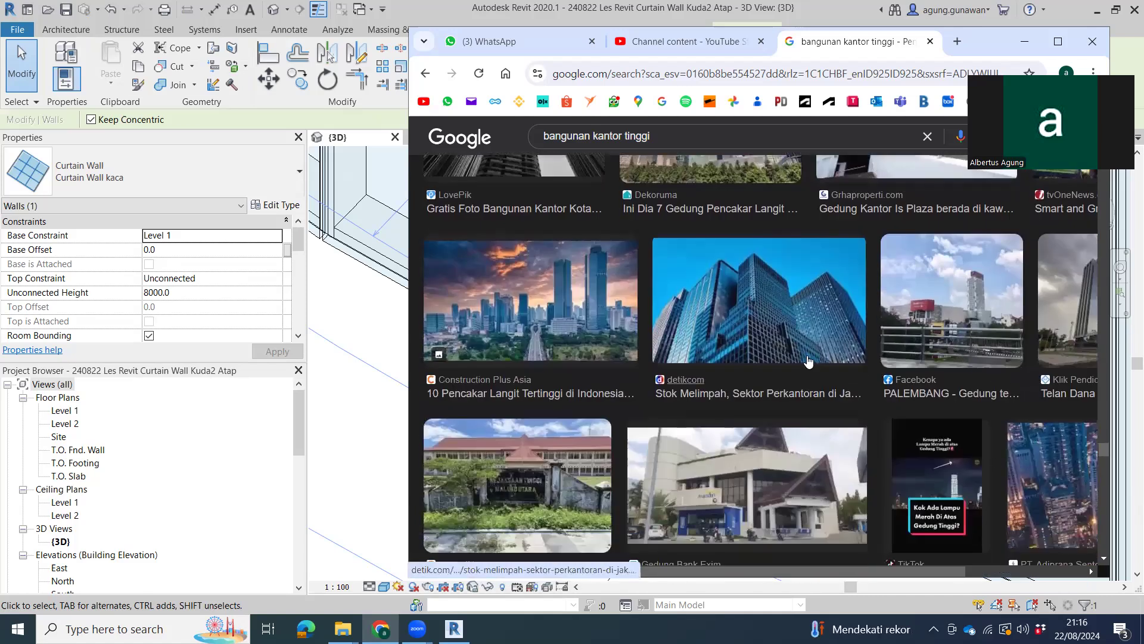
{"action": "scroll", "coordinate": [881, 427], "scroll_direction": "down", "scroll_amount": 5}
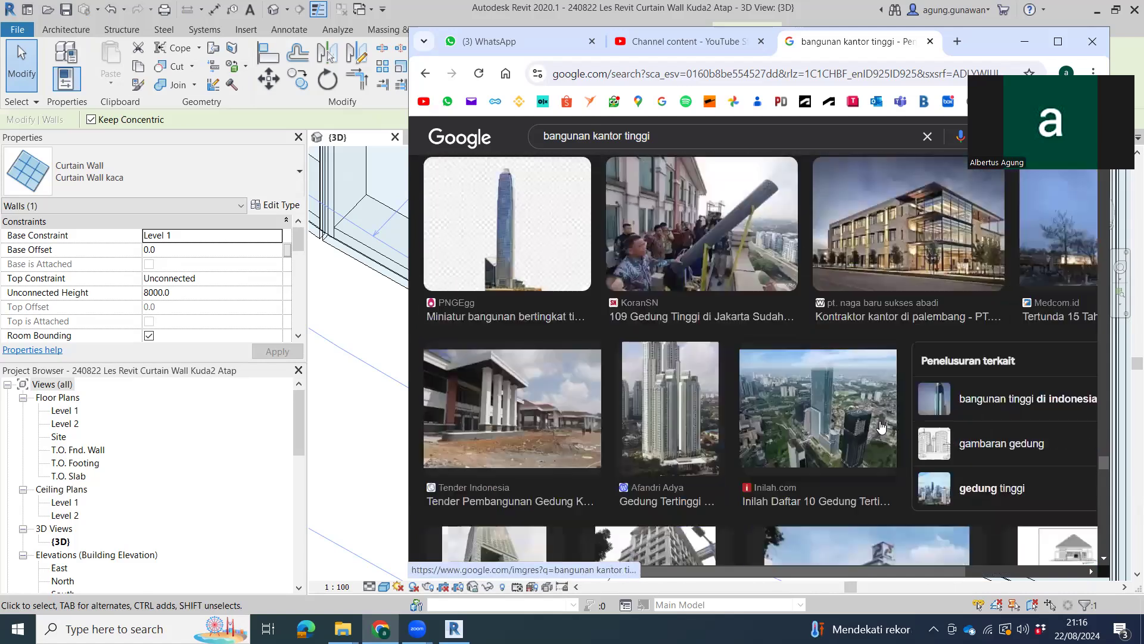
{"action": "scroll", "coordinate": [885, 257], "scroll_direction": "down", "scroll_amount": 6}
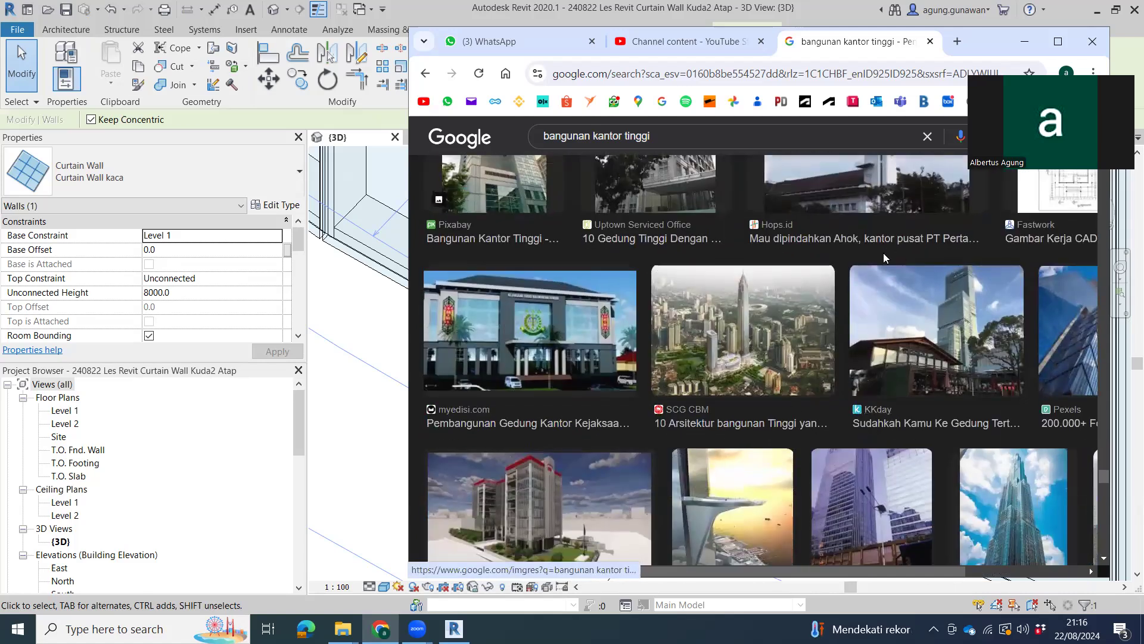
{"action": "scroll", "coordinate": [628, 444], "scroll_direction": "down", "scroll_amount": 6}
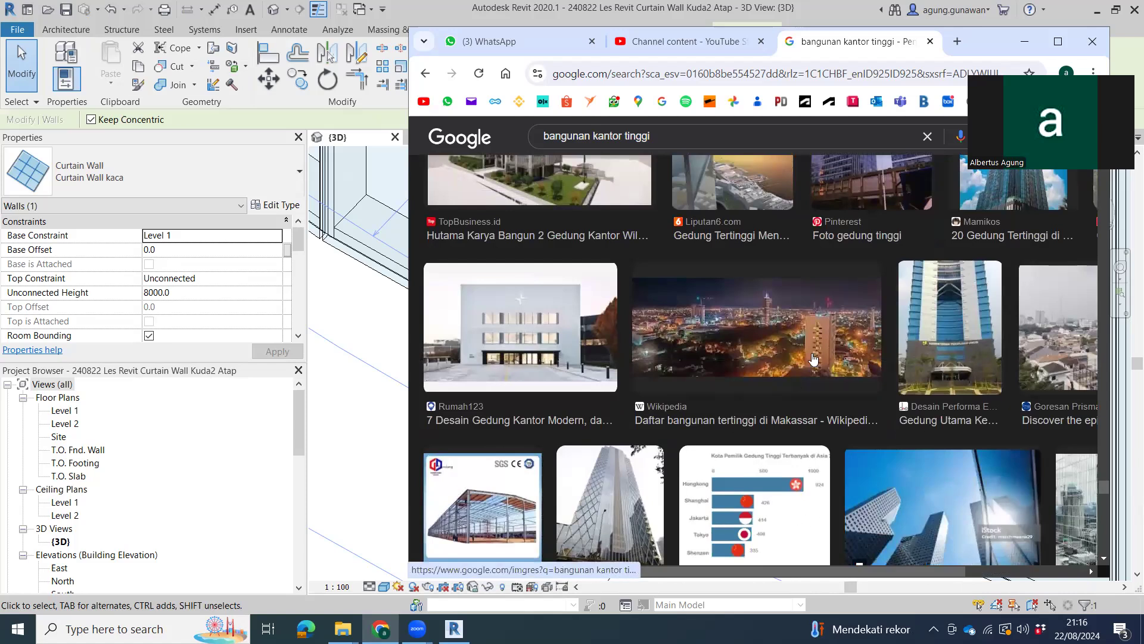
{"action": "scroll", "coordinate": [874, 312], "scroll_direction": "down", "scroll_amount": 3}
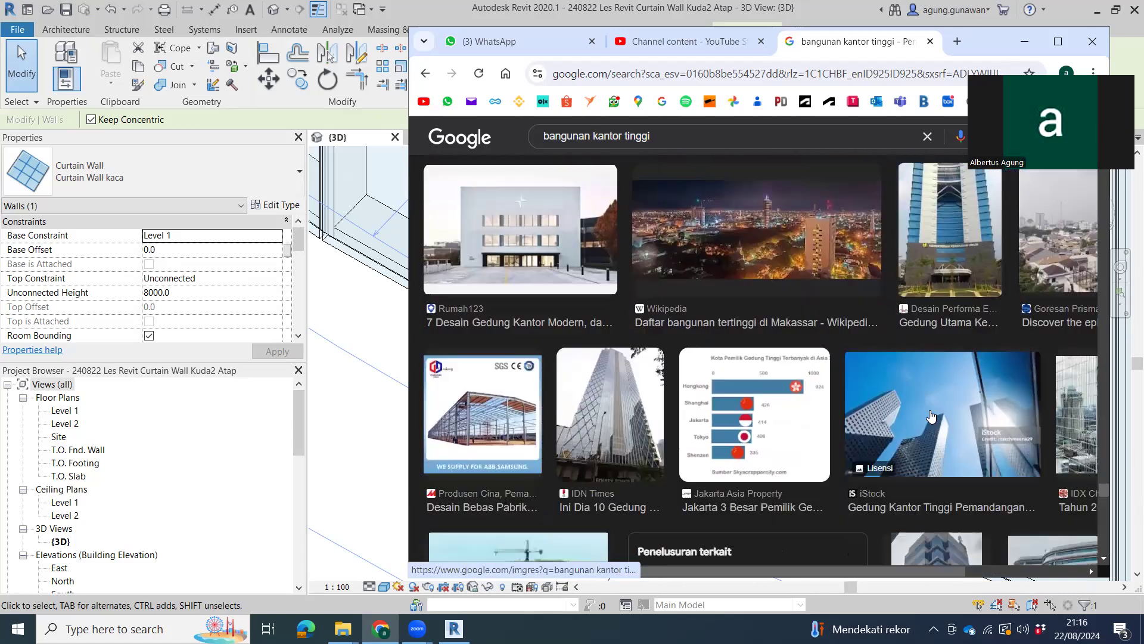
{"action": "scroll", "coordinate": [894, 328], "scroll_direction": "down", "scroll_amount": 4}
{"action": "scroll", "coordinate": [1007, 361], "scroll_direction": "down", "scroll_amount": 5}
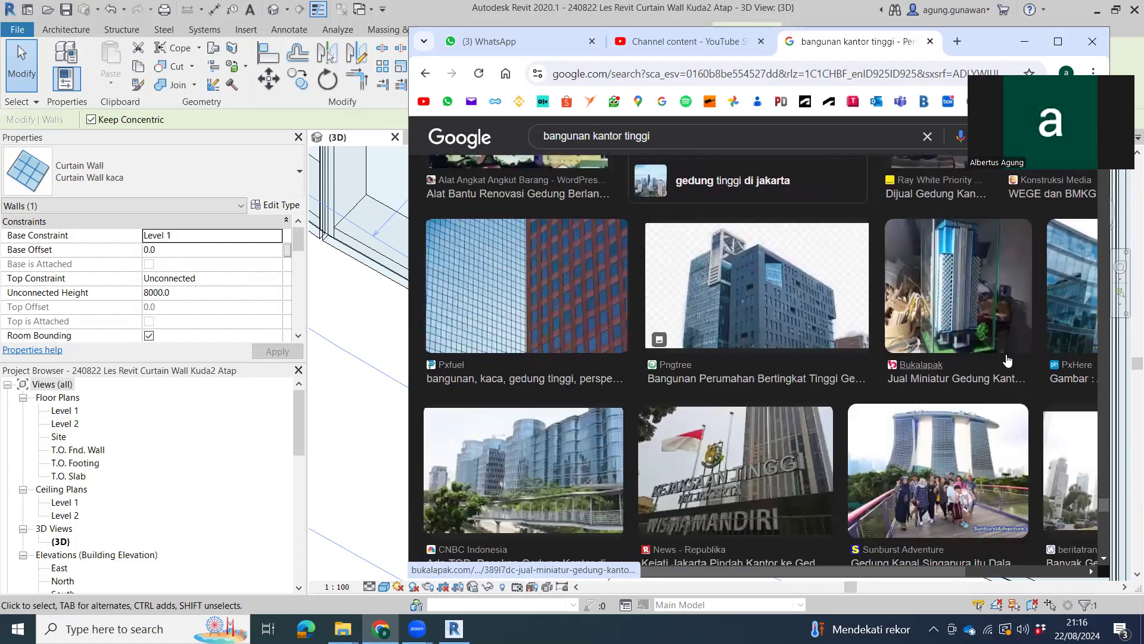
{"action": "scroll", "coordinate": [1007, 361], "scroll_direction": "down", "scroll_amount": 5}
{"action": "scroll", "coordinate": [999, 374], "scroll_direction": "down", "scroll_amount": 5}
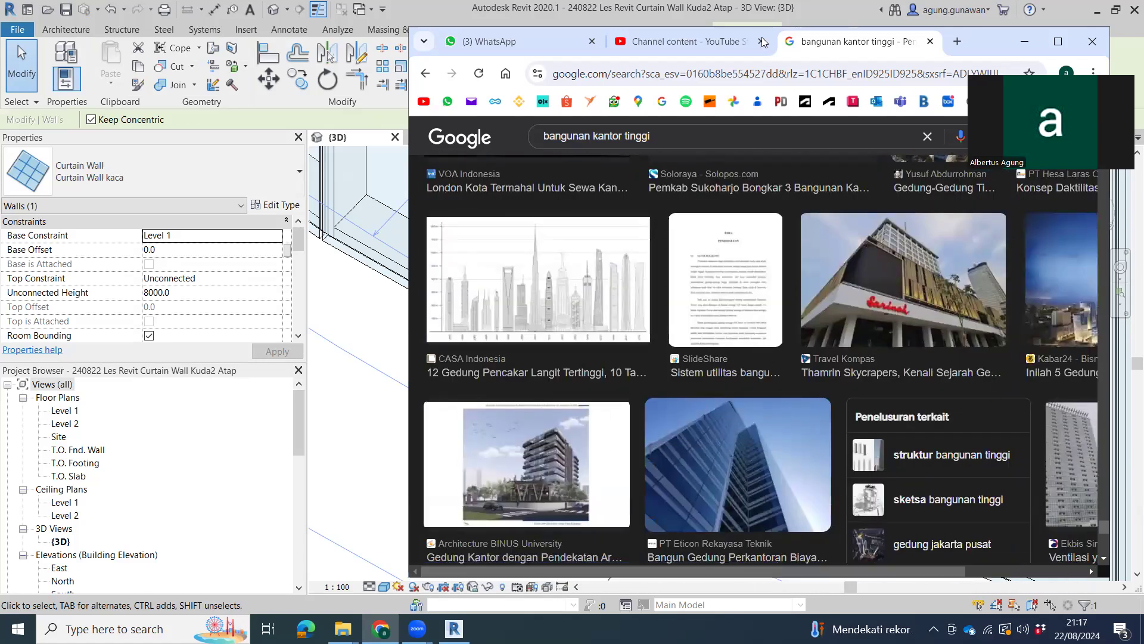
- Copy the shareable link of '240822 Les Revit Sesi 2 Curtain Wall Truss Atap' in YouTube Studio
{"action": "left_click", "coordinate": [691, 42]}
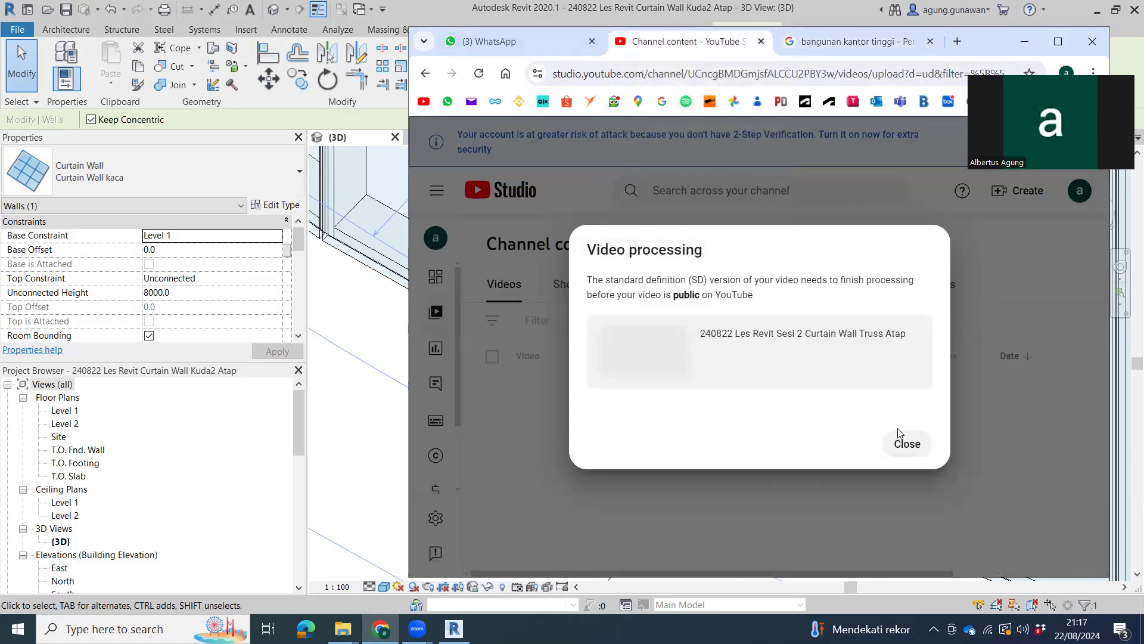
{"action": "left_click", "coordinate": [905, 443]}
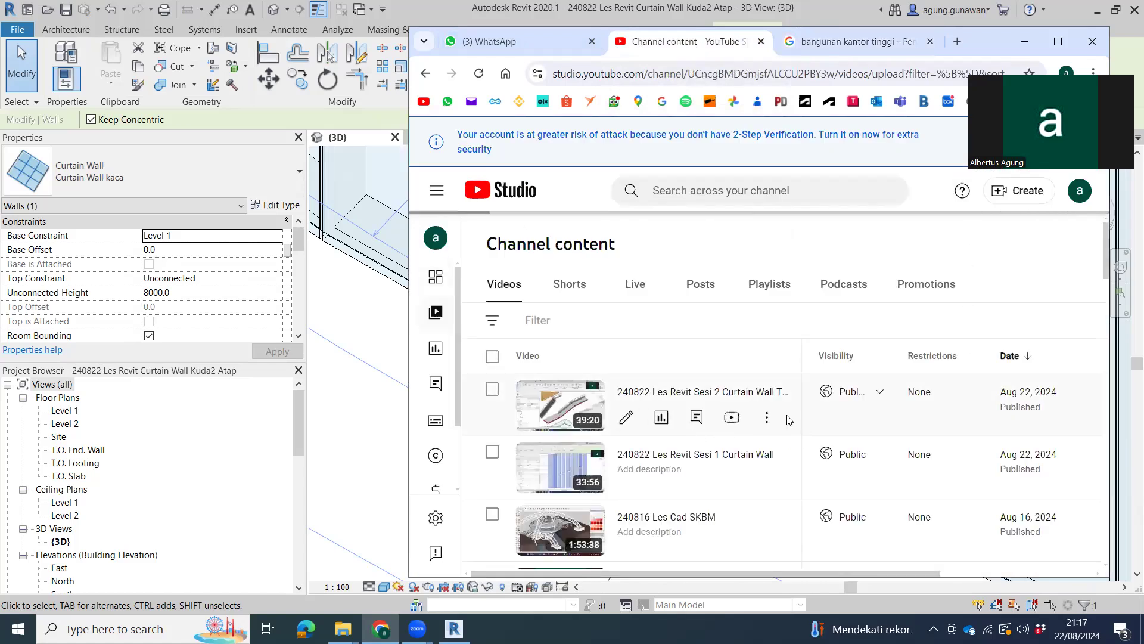
{"action": "mouse_move", "coordinate": [715, 460]}
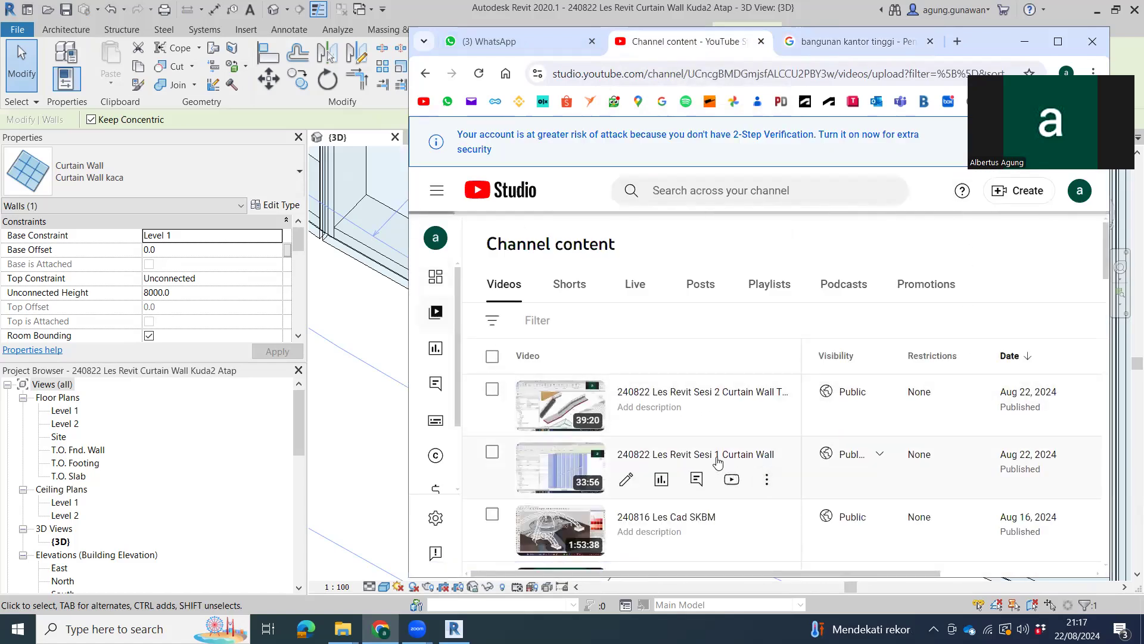
{"action": "left_click", "coordinate": [769, 420]}
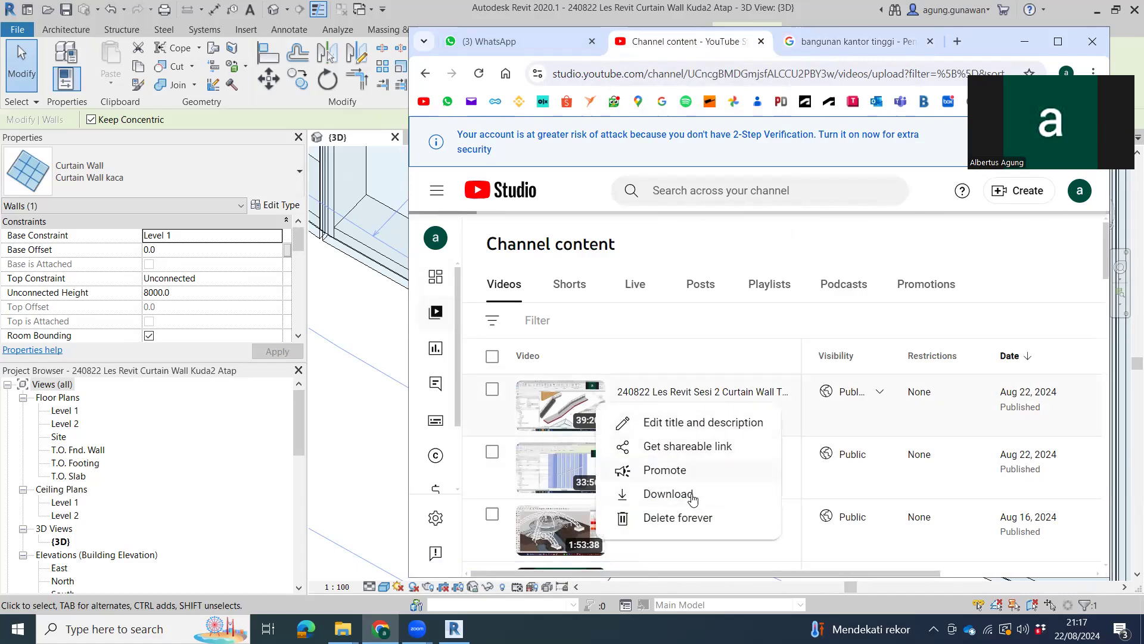
{"action": "left_click", "coordinate": [709, 455]}
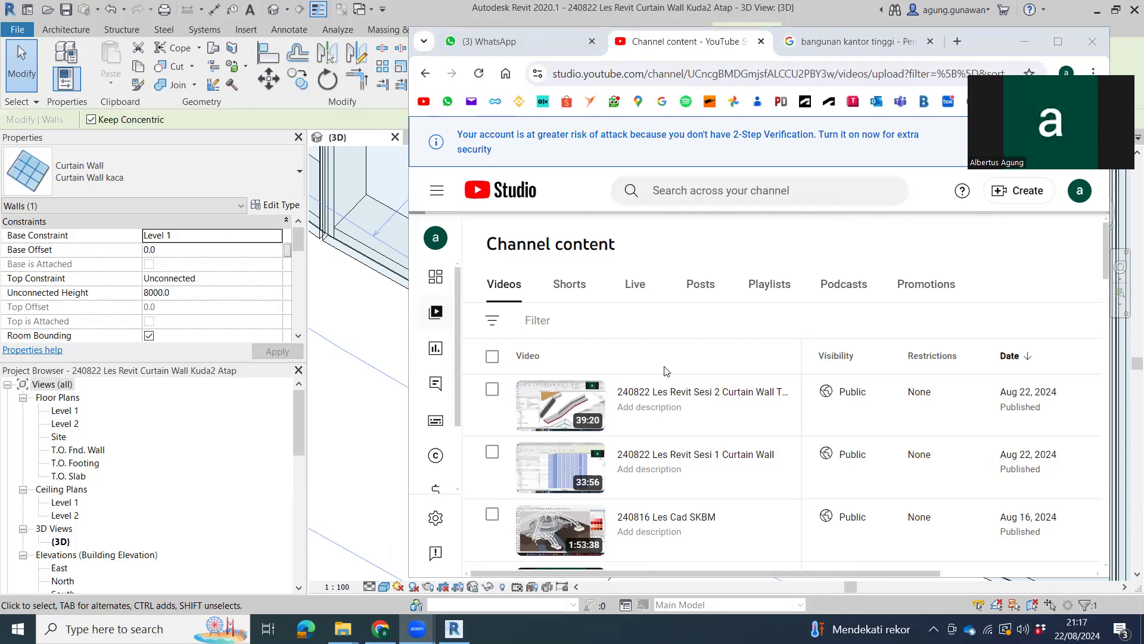
- Back in Revit, change the curved curtain wall to Basic Wall: Generic - 200mm
{"action": "left_click", "coordinate": [439, 9]}
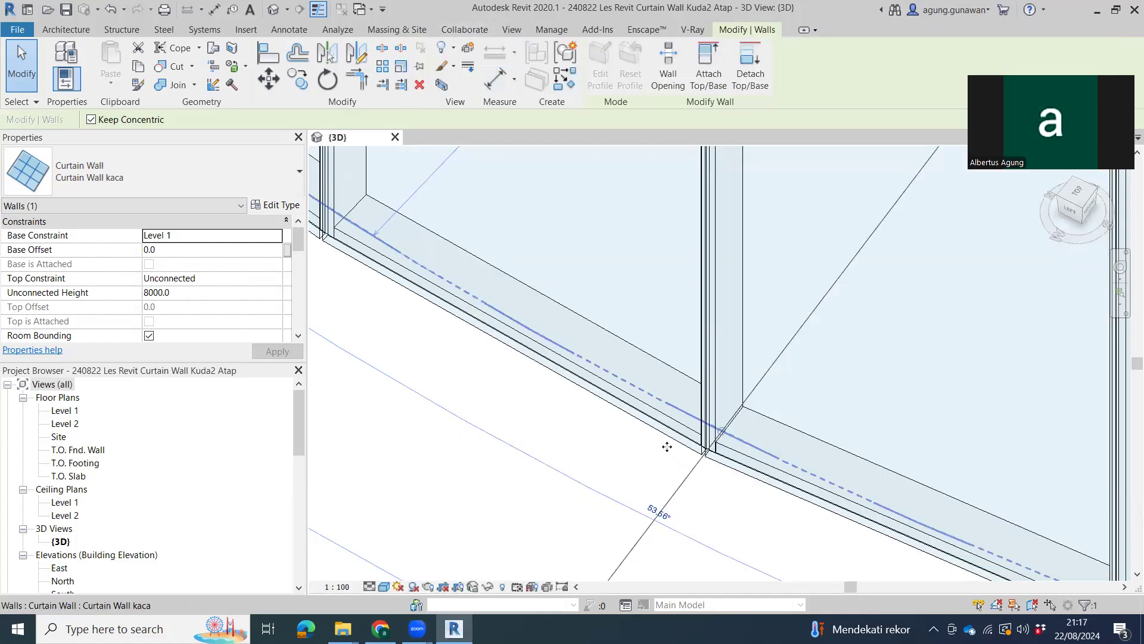
{"action": "scroll", "coordinate": [686, 420], "scroll_direction": "down", "scroll_amount": 2}
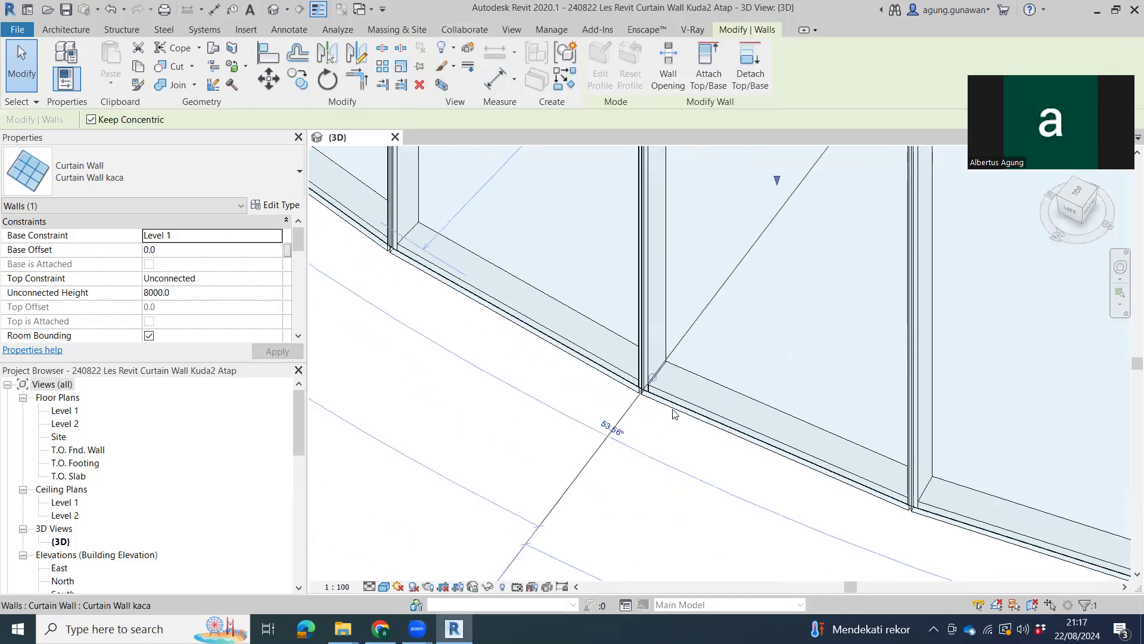
{"action": "scroll", "coordinate": [685, 420], "scroll_direction": "down", "scroll_amount": 2}
{"action": "scroll", "coordinate": [685, 420], "scroll_direction": "down", "scroll_amount": 3}
{"action": "scroll", "coordinate": [688, 419], "scroll_direction": "down", "scroll_amount": 3}
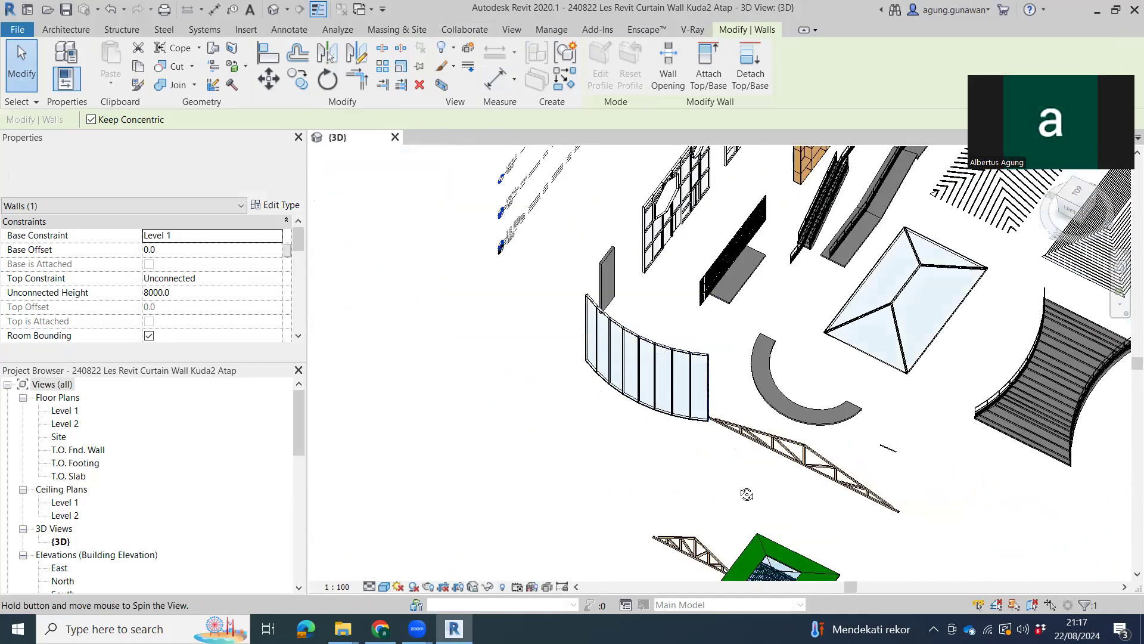
{"action": "middle_click_drag", "start_coordinate": [745, 492], "coordinate": [554, 298], "text": "shift"}
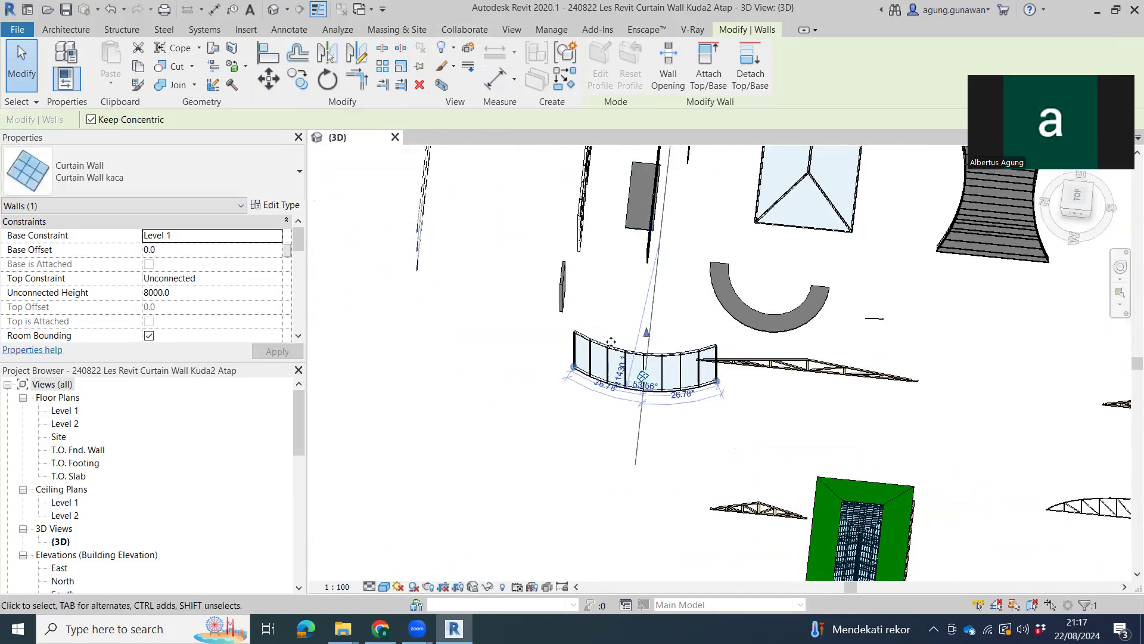
{"action": "left_click", "coordinate": [171, 171]}
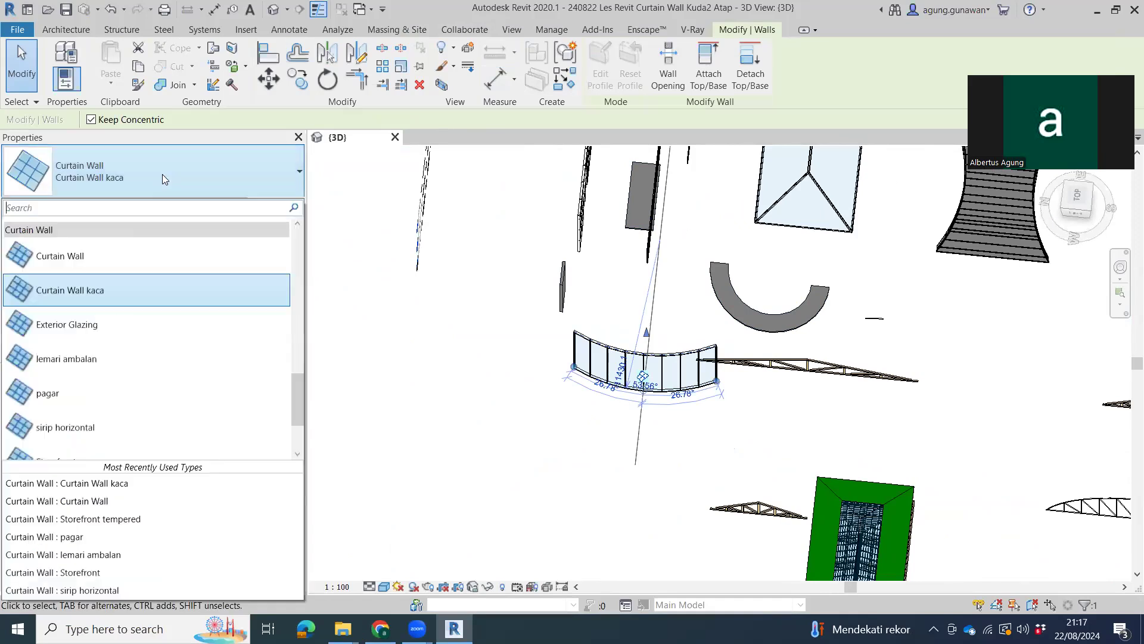
{"action": "scroll", "coordinate": [121, 329], "scroll_direction": "up", "scroll_amount": 5}
{"action": "scroll", "coordinate": [121, 332], "scroll_direction": "down", "scroll_amount": 3}
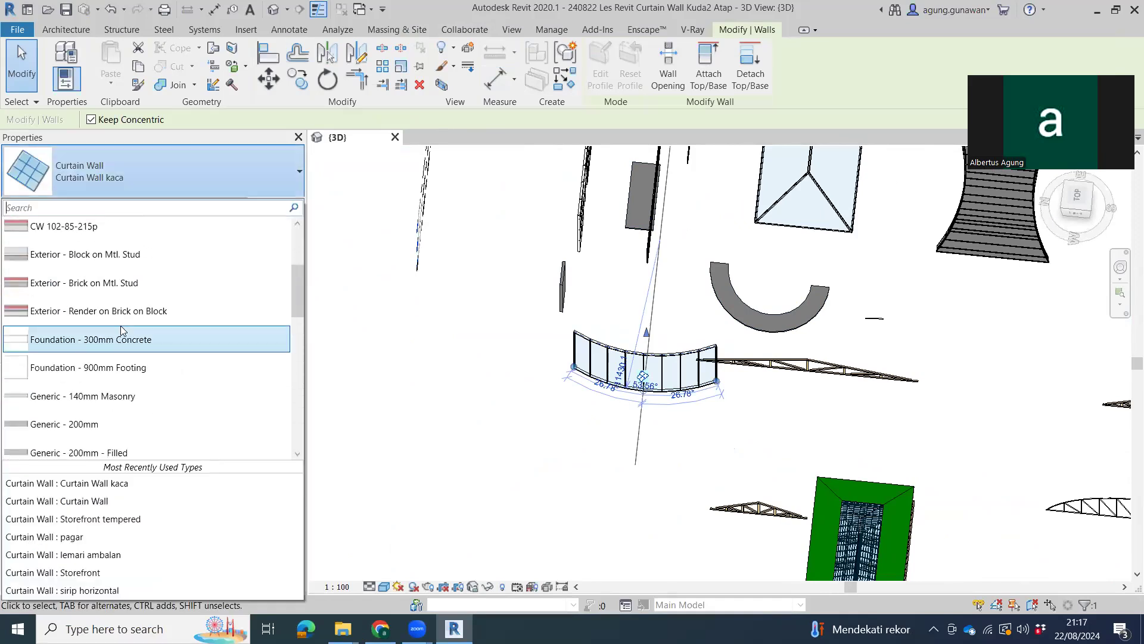
{"action": "scroll", "coordinate": [121, 329], "scroll_direction": "down", "scroll_amount": 2}
{"action": "left_click", "coordinate": [106, 350]}
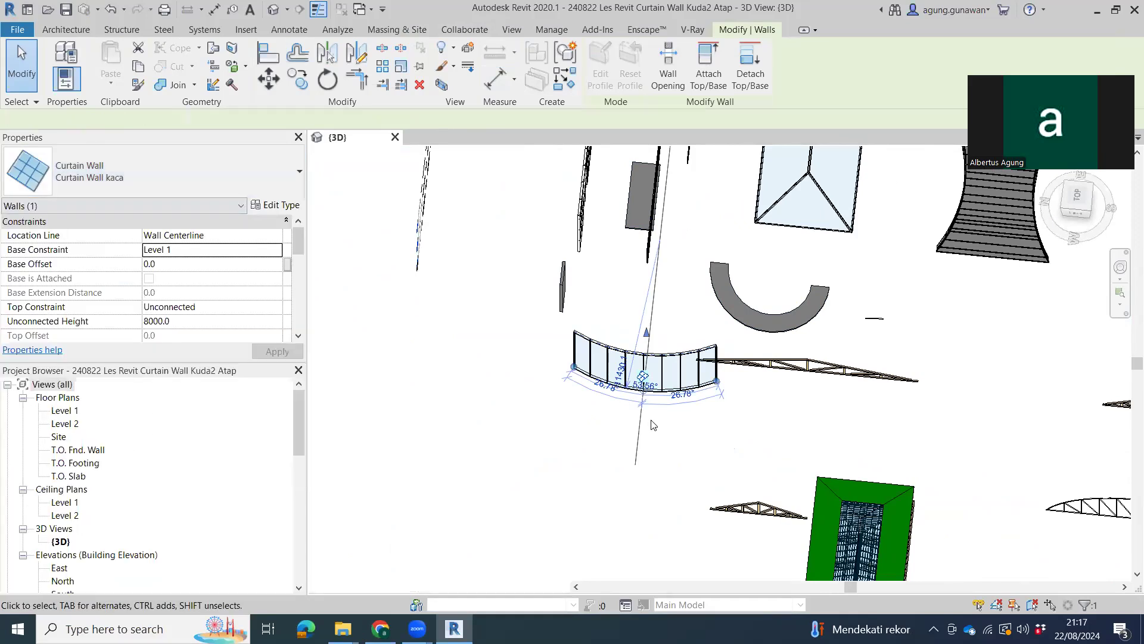
{"action": "scroll", "coordinate": [738, 468], "scroll_direction": "up", "scroll_amount": 3}
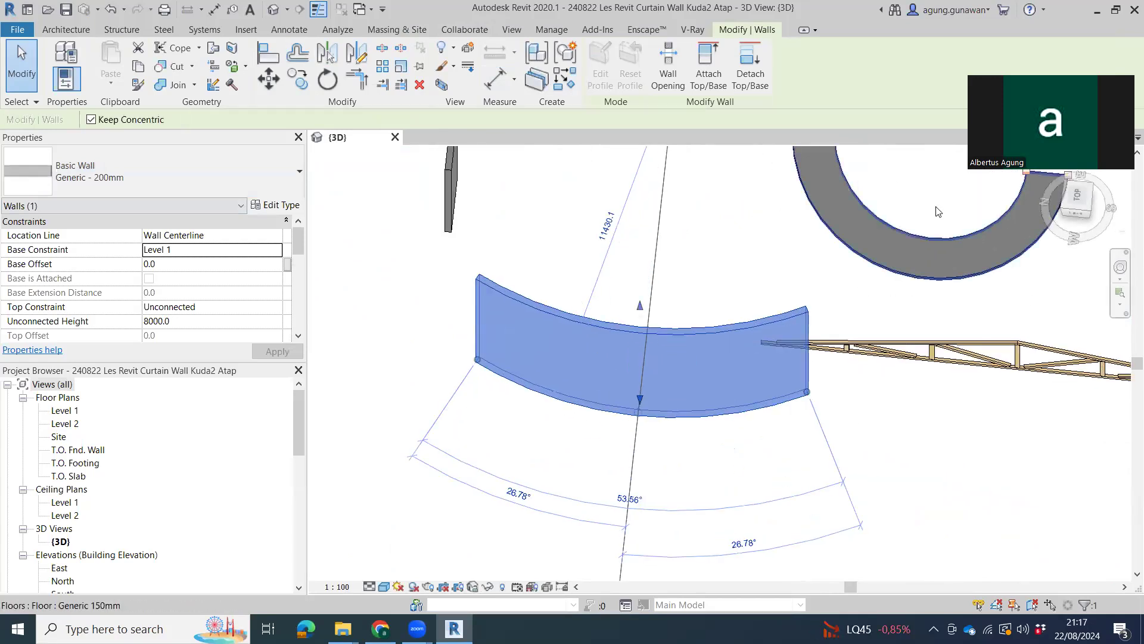
- Inspect the 8000-high Generic - 200mm arc wall from top view and a tilted 3D view
{"action": "middle_click_drag", "start_coordinate": [922, 244], "coordinate": [1024, 234]}
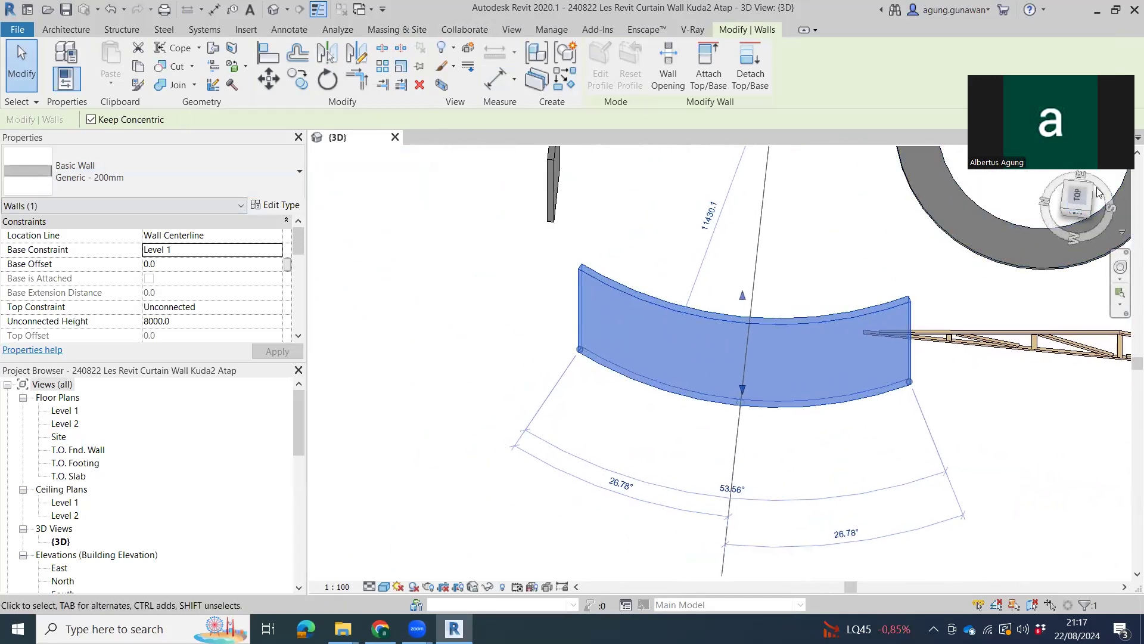
{"action": "left_click", "coordinate": [1076, 205]}
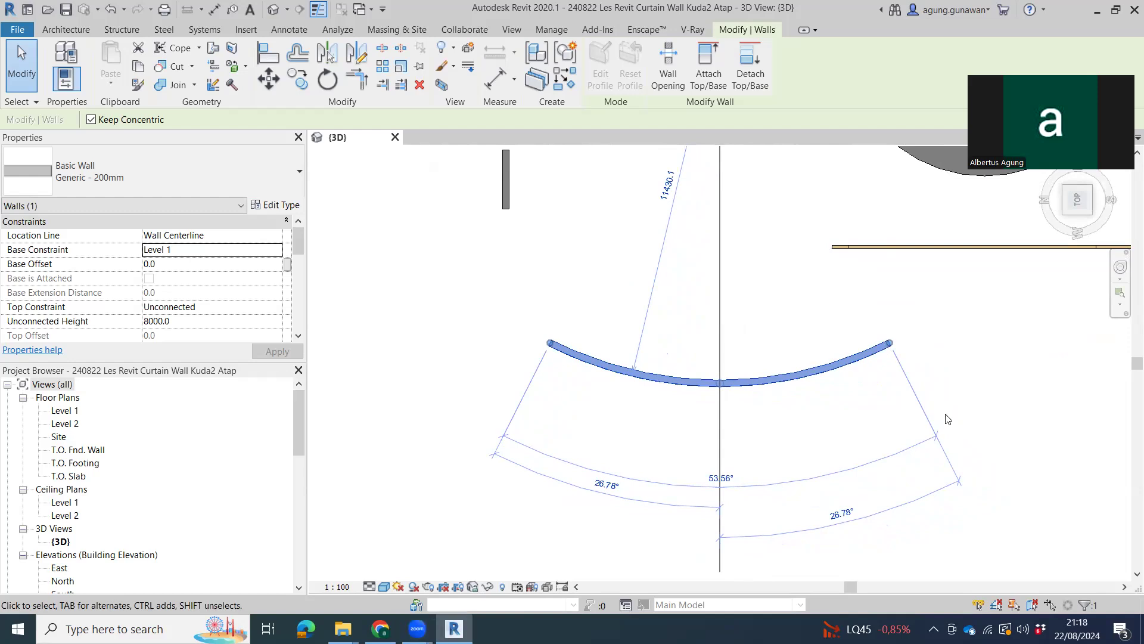
{"action": "middle_click_drag", "start_coordinate": [945, 418], "coordinate": [819, 408]}
{"action": "middle_click_drag", "start_coordinate": [644, 289], "coordinate": [693, 435]}
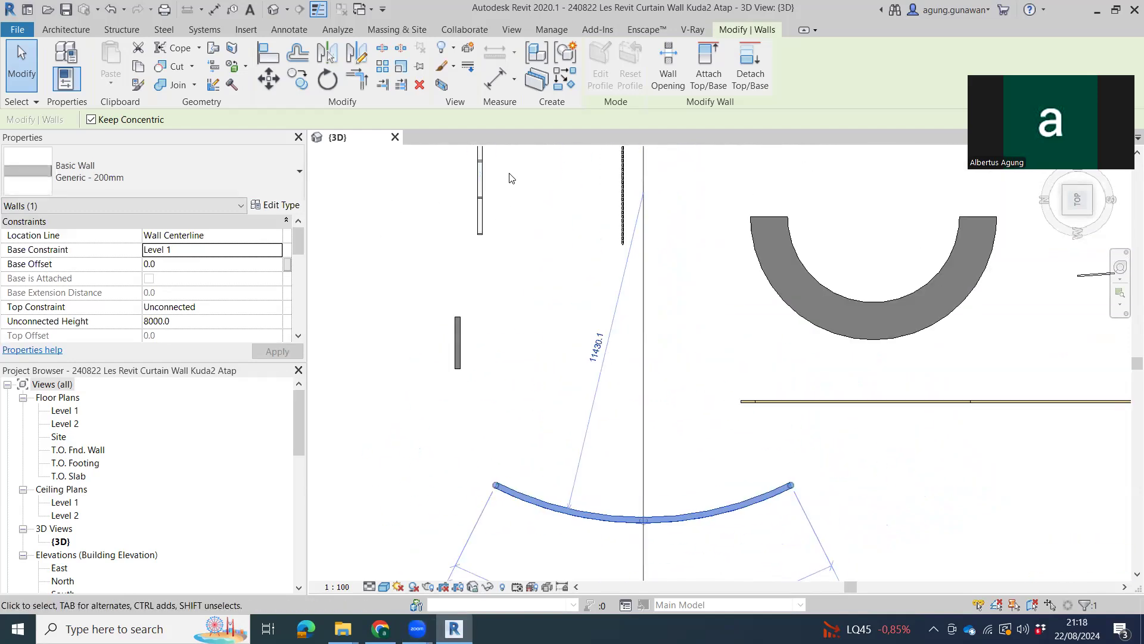
{"action": "middle_click_drag", "start_coordinate": [510, 178], "coordinate": [517, 225]}
{"action": "middle_click_drag", "start_coordinate": [689, 491], "coordinate": [652, 430]}
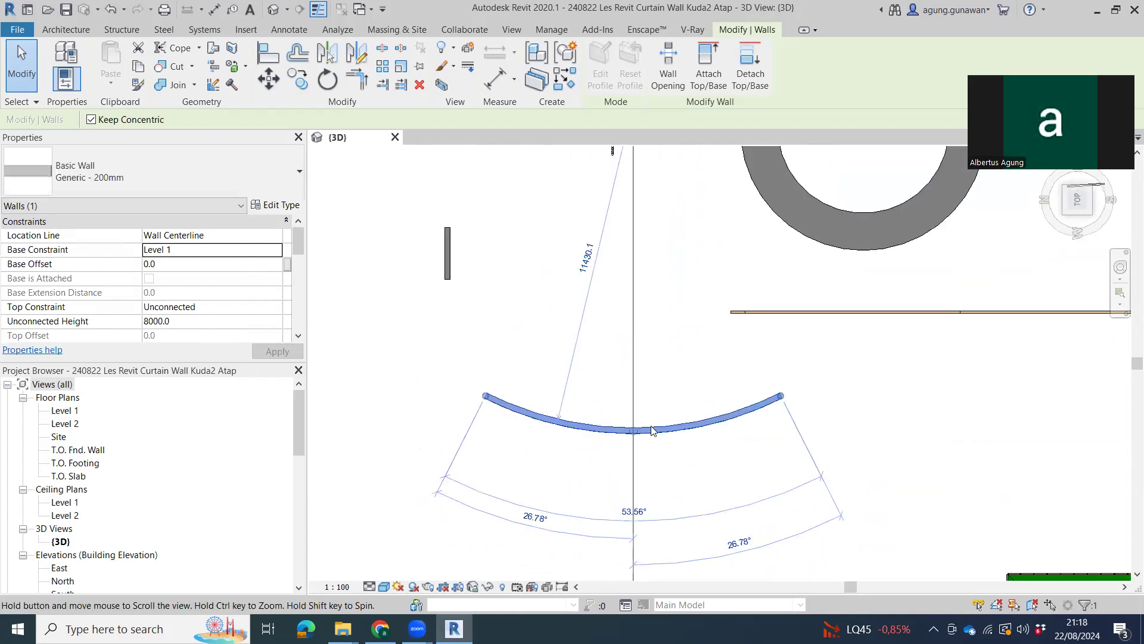
{"action": "middle_click_drag", "start_coordinate": [783, 501], "coordinate": [694, 343], "text": "shift"}
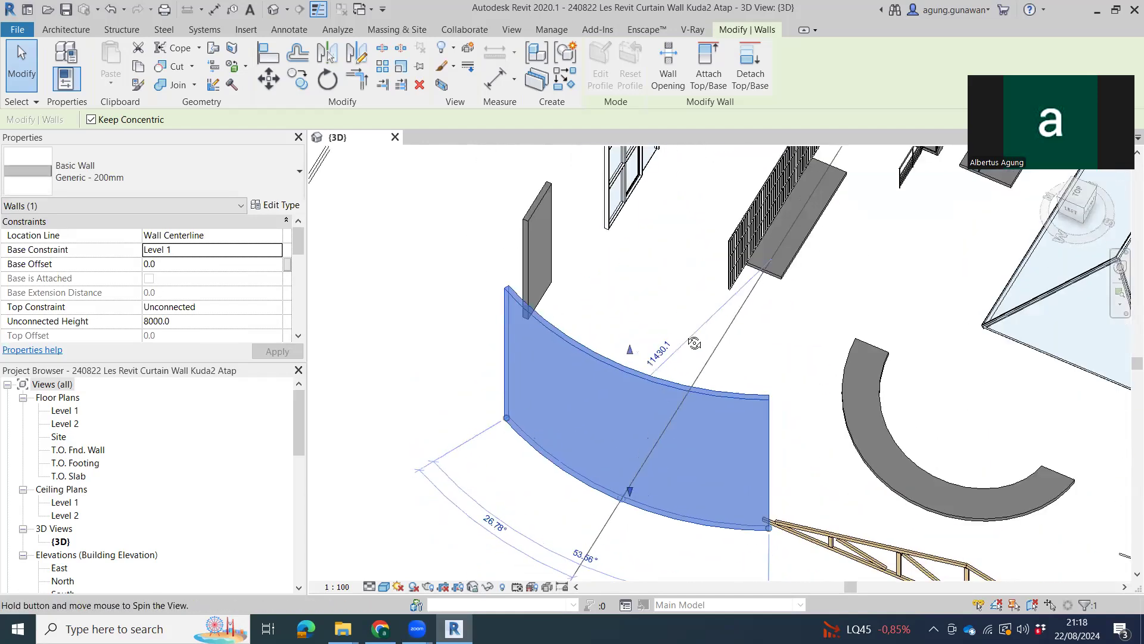
- Switch the arc wall's type to Curtain Wall, then to Exterior Glazing
{"action": "left_click", "coordinate": [127, 172]}
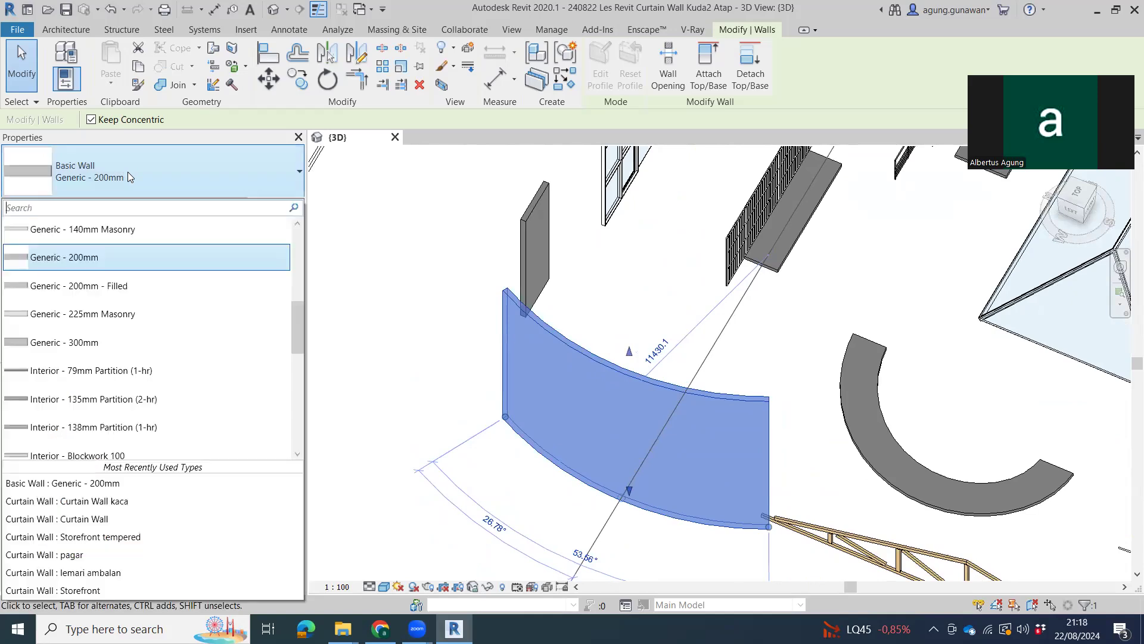
{"action": "scroll", "coordinate": [171, 279], "scroll_direction": "up", "scroll_amount": 1}
{"action": "scroll", "coordinate": [176, 263], "scroll_direction": "up", "scroll_amount": 2}
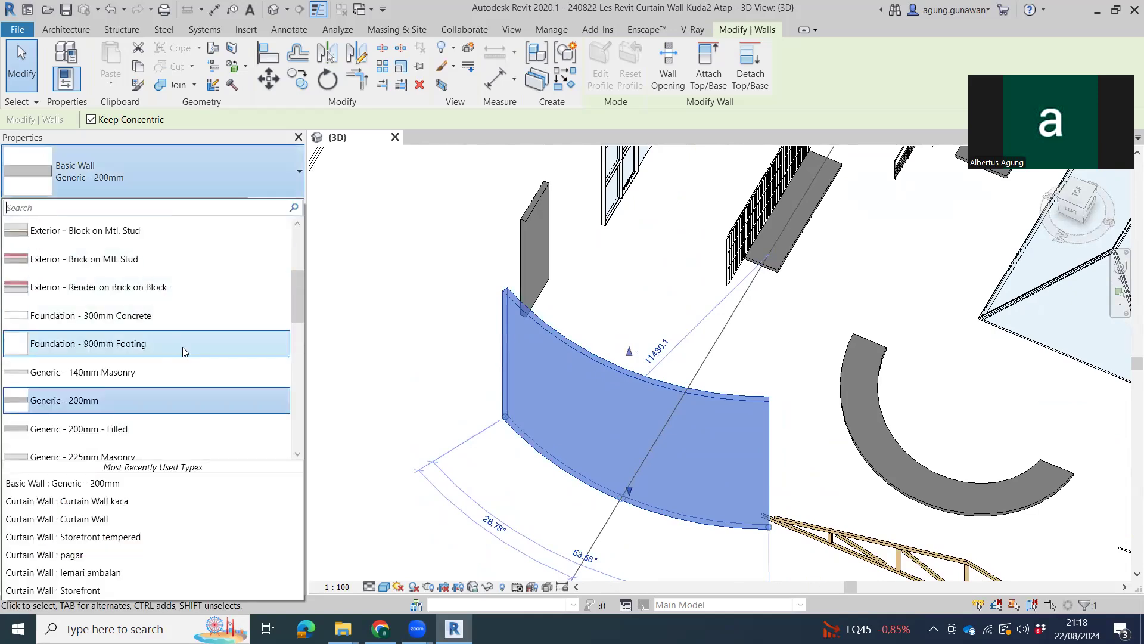
{"action": "scroll", "coordinate": [208, 366], "scroll_direction": "down", "scroll_amount": 5}
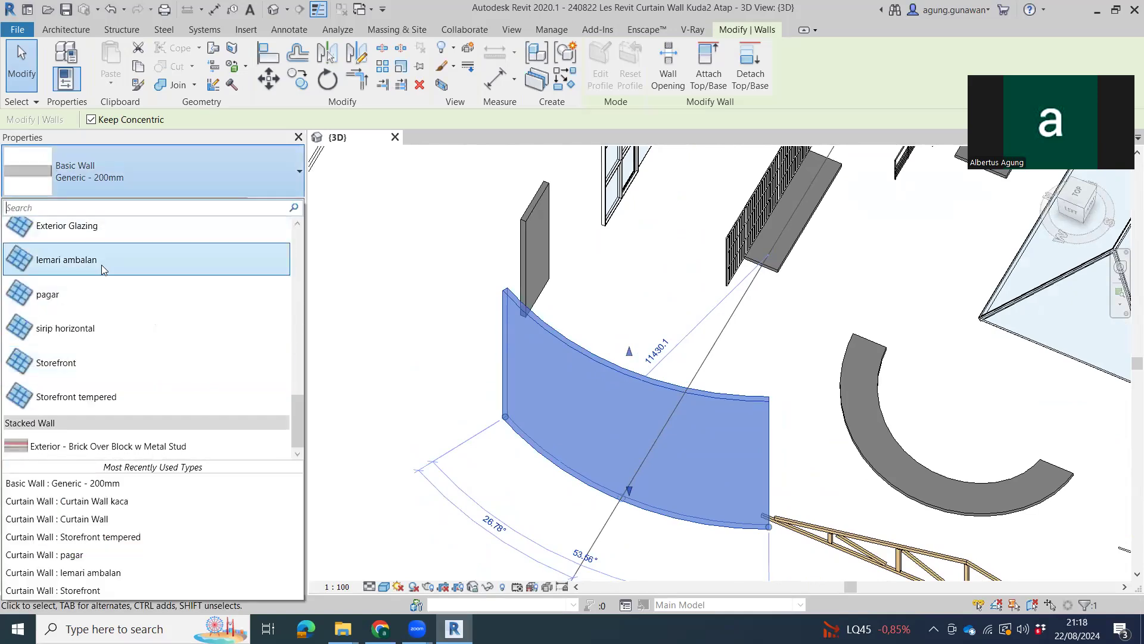
{"action": "scroll", "coordinate": [102, 274], "scroll_direction": "up", "scroll_amount": 1}
{"action": "scroll", "coordinate": [133, 236], "scroll_direction": "up", "scroll_amount": 1}
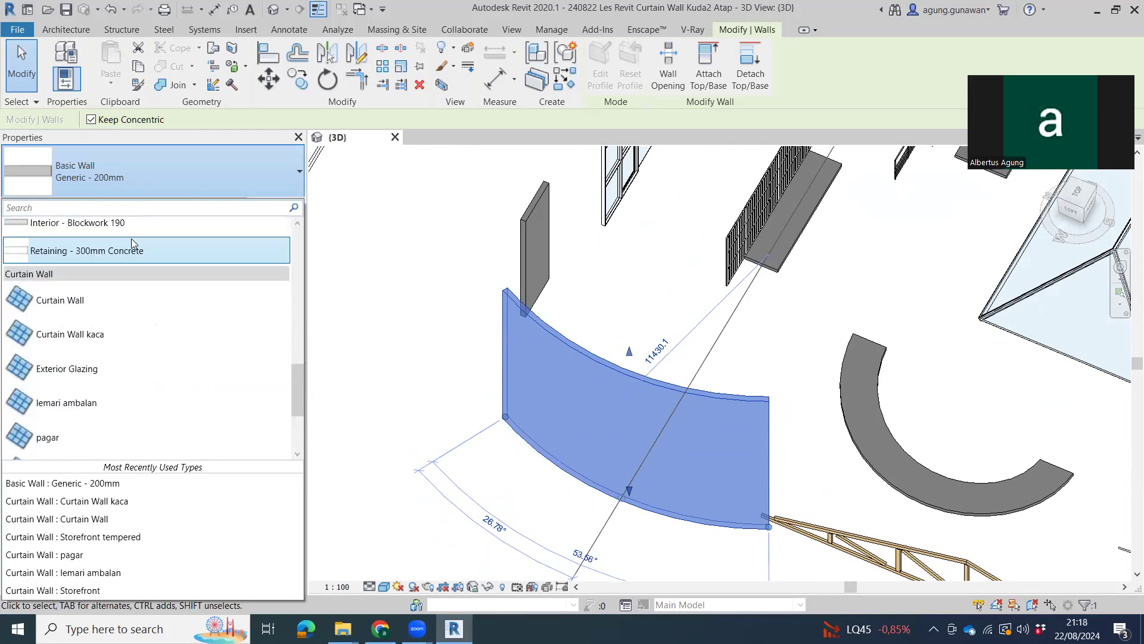
{"action": "left_click", "coordinate": [106, 296]}
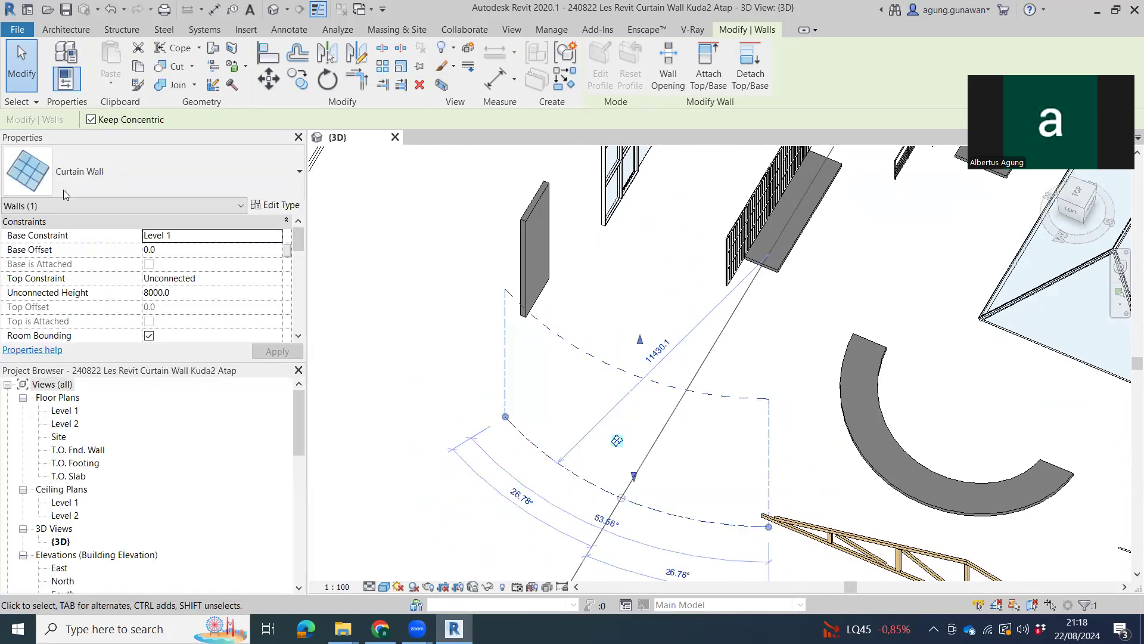
{"action": "left_click", "coordinate": [107, 176]}
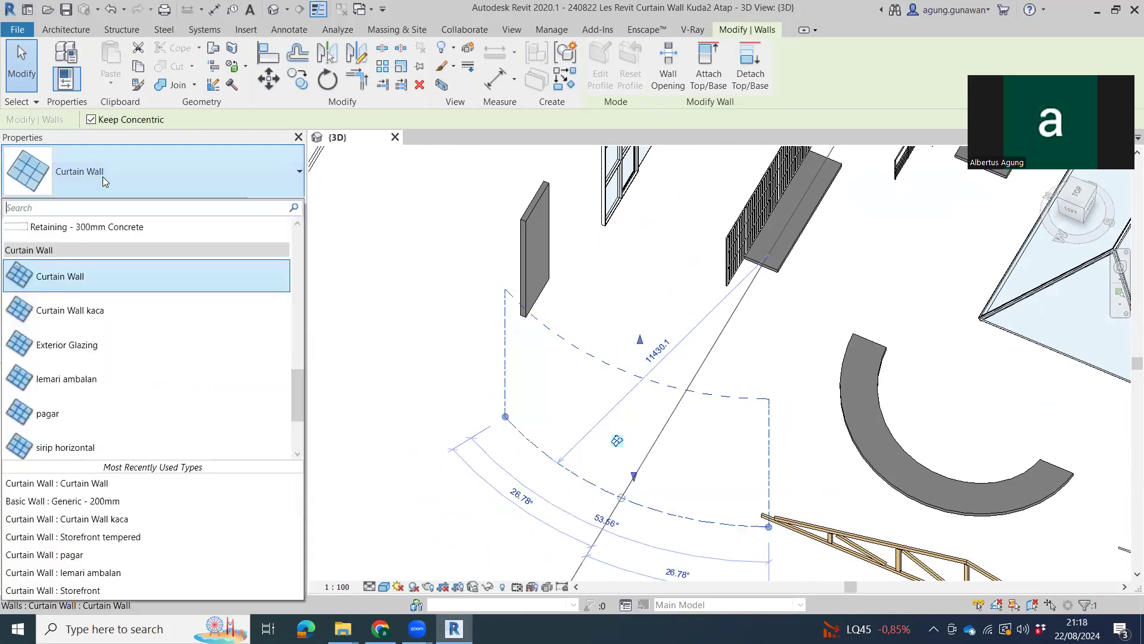
{"action": "left_click", "coordinate": [152, 345]}
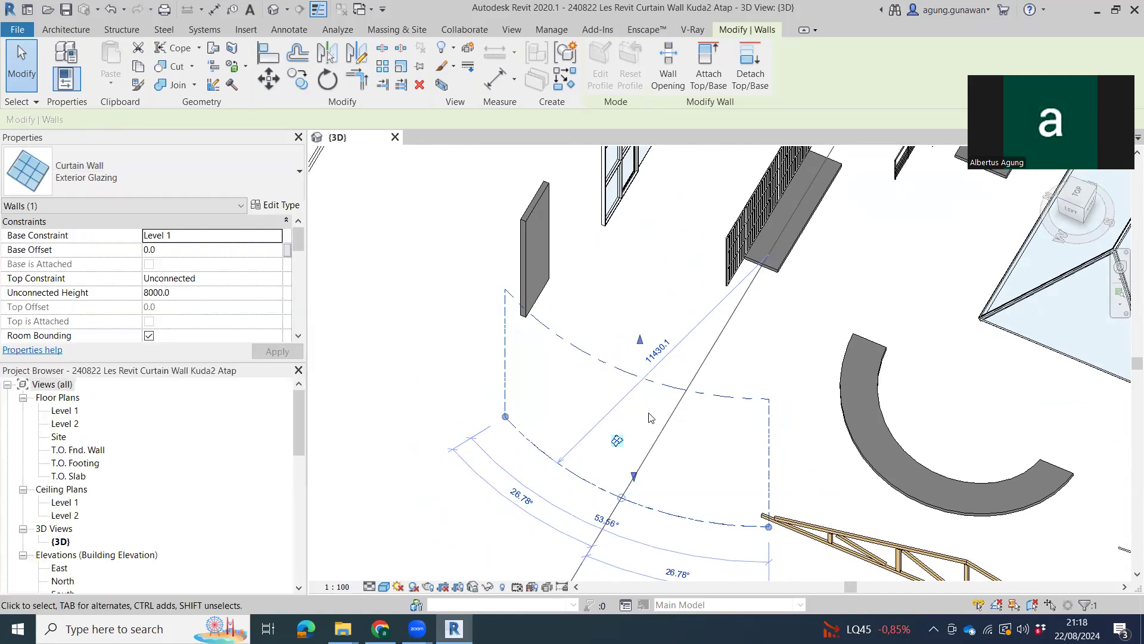
- Change the arc wall to Curtain Wall kaca and delete its gridlines, leaving one panel
{"action": "left_click", "coordinate": [162, 181]}
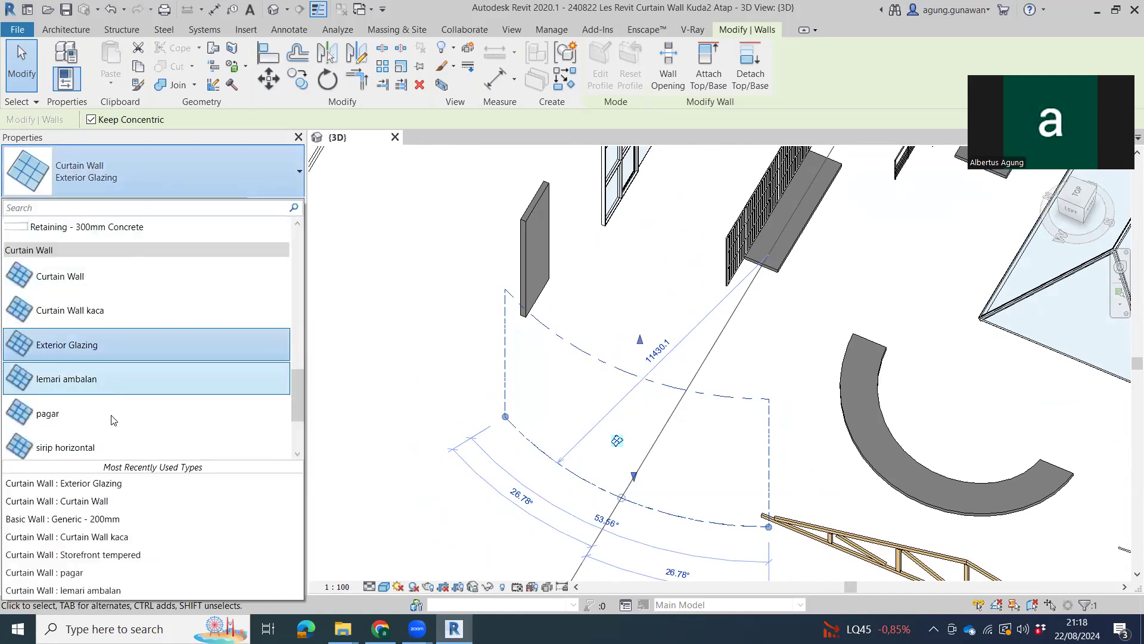
{"action": "left_click", "coordinate": [141, 320]}
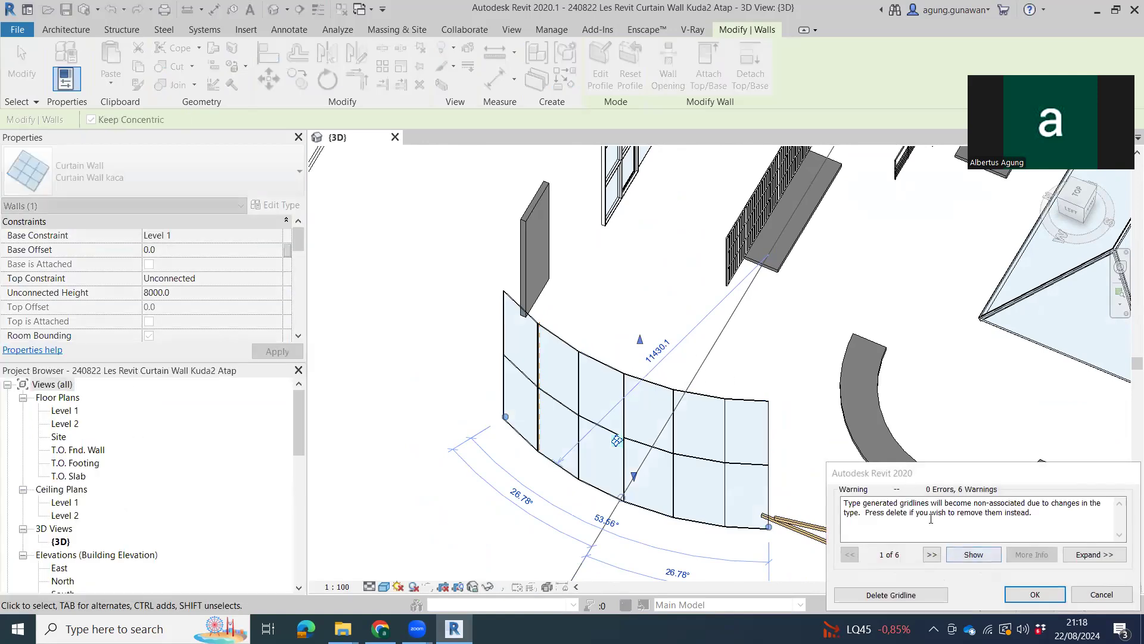
{"action": "left_click", "coordinate": [891, 595]}
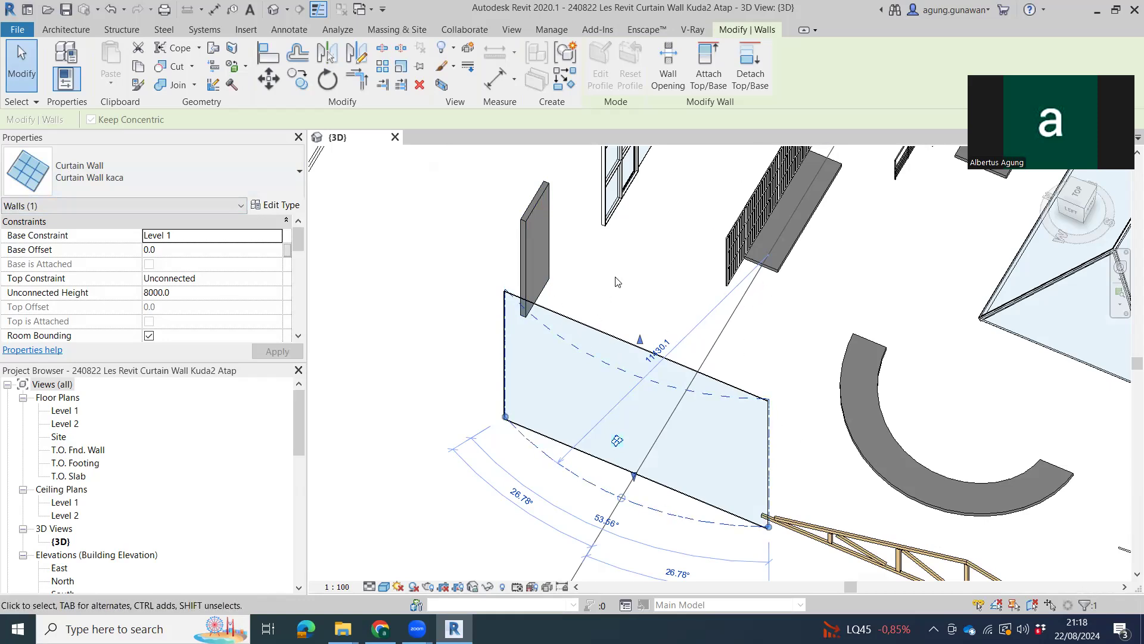
- Select the arc wall and change its type to Curtain Wall : Storefront tempered
{"action": "middle_click_drag", "start_coordinate": [661, 101], "coordinate": [699, 269]}
{"action": "left_click", "coordinate": [698, 270]}
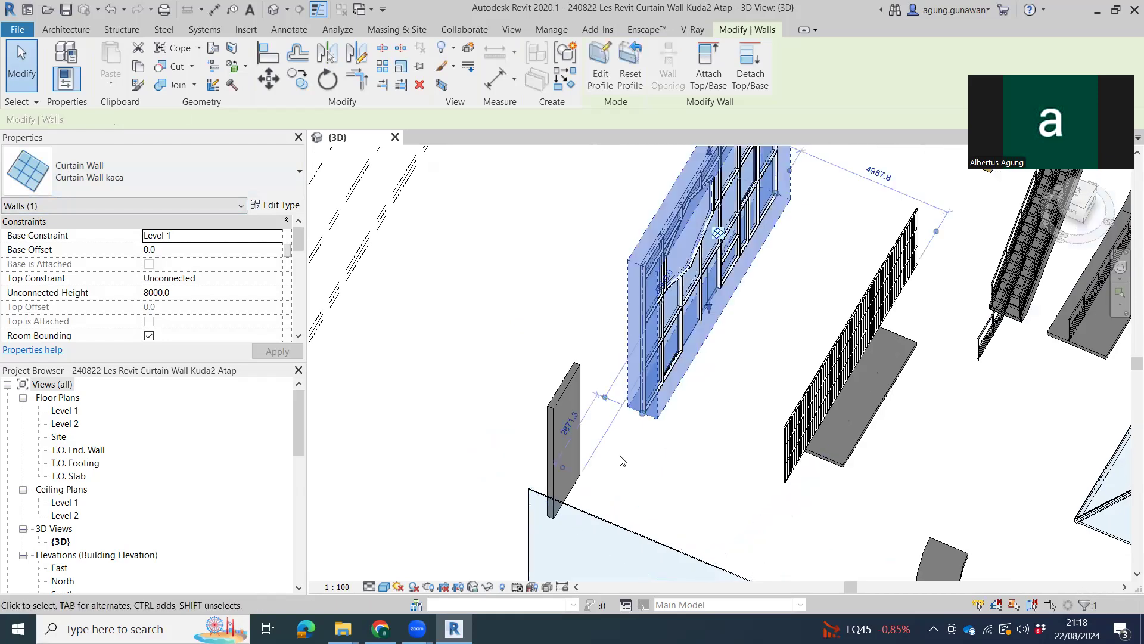
{"action": "middle_click_drag", "start_coordinate": [693, 565], "coordinate": [701, 428]}
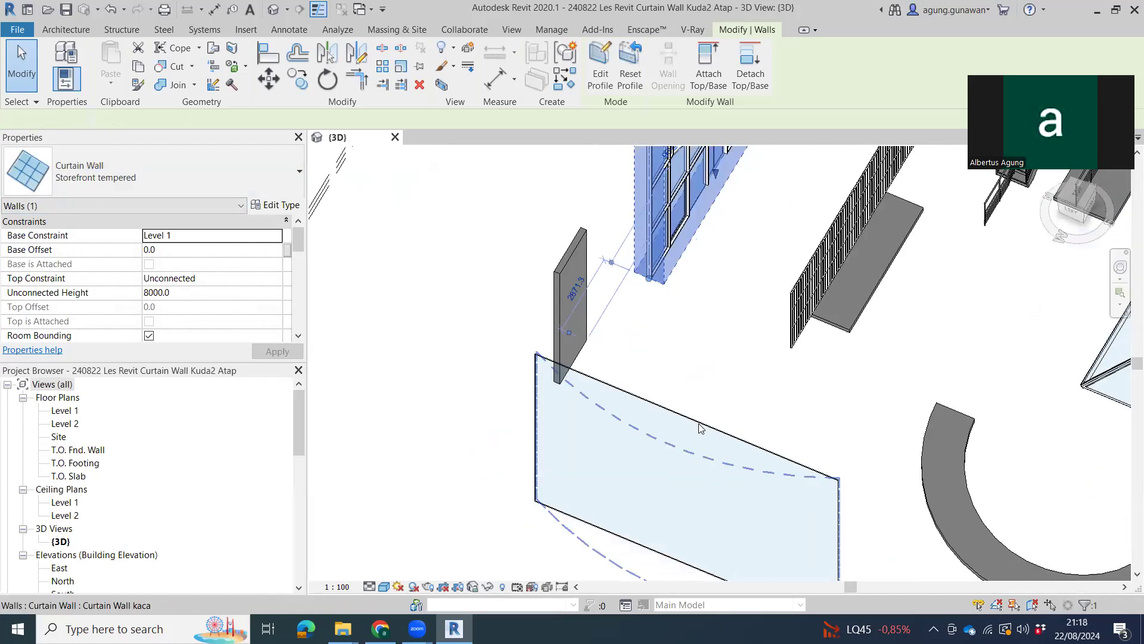
{"action": "left_click", "coordinate": [700, 428]}
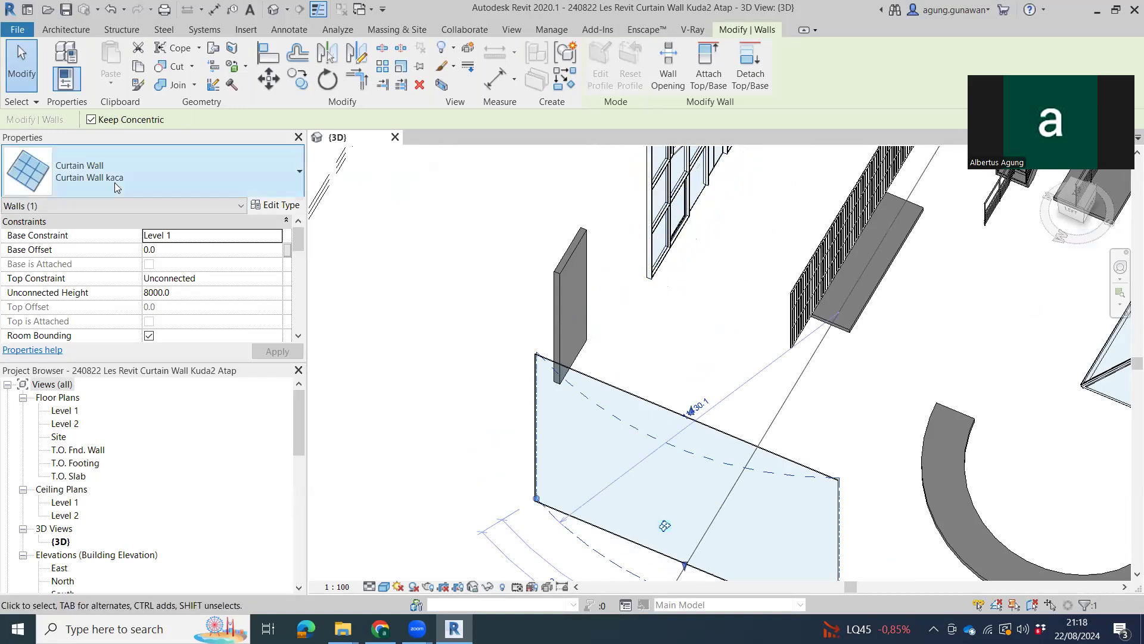
{"action": "left_click", "coordinate": [154, 175]}
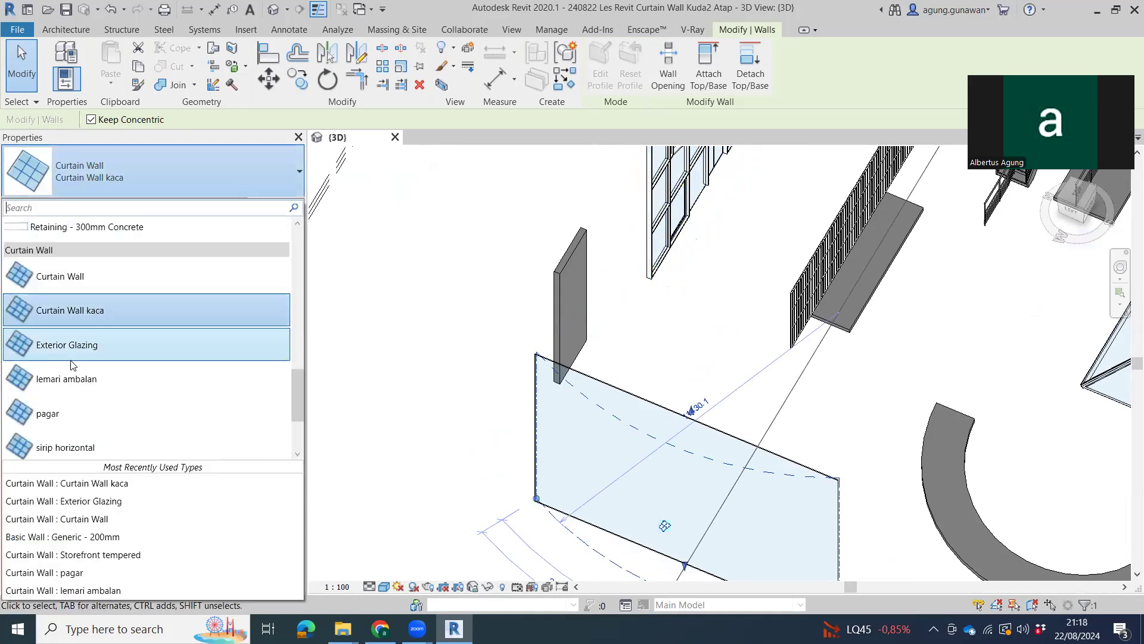
{"action": "scroll", "coordinate": [71, 381], "scroll_direction": "down", "scroll_amount": 2}
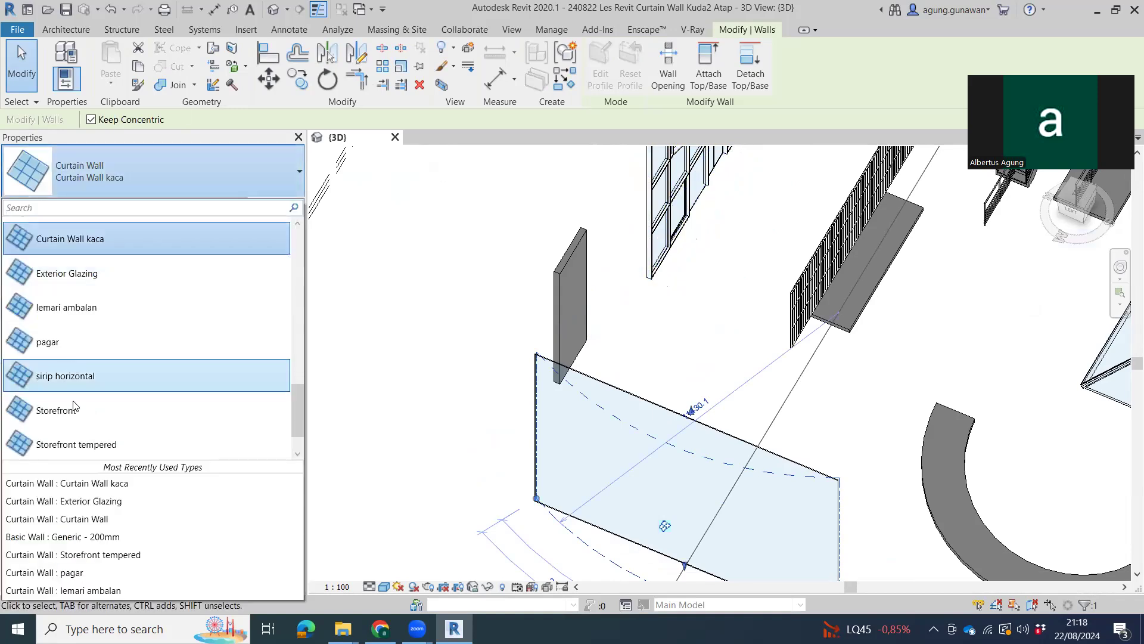
{"action": "left_click", "coordinate": [88, 444]}
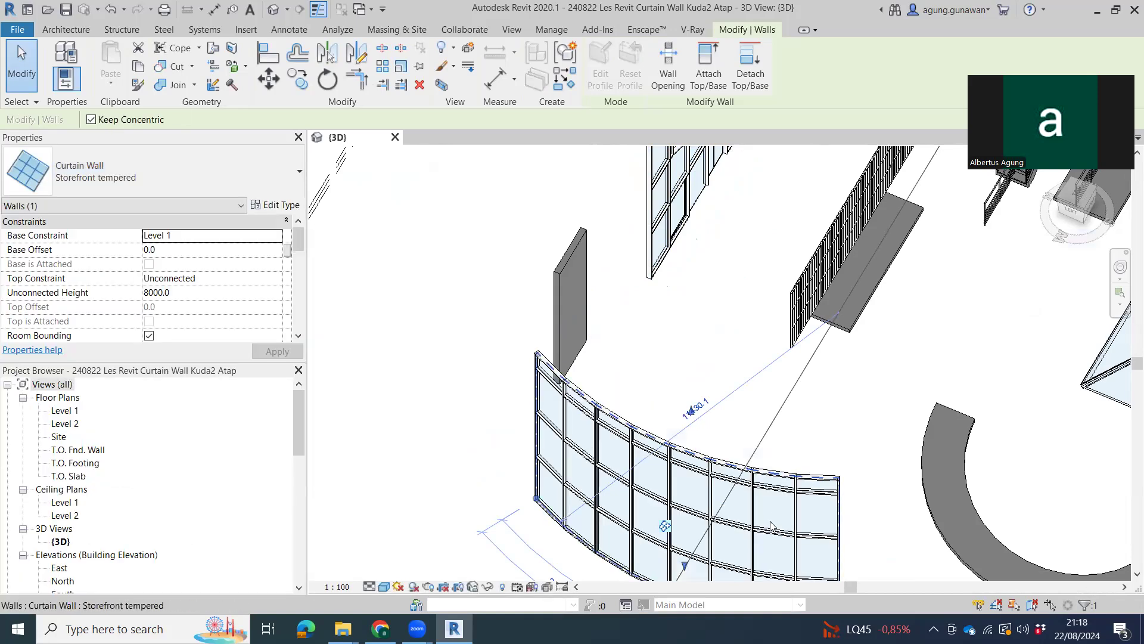
- Inspect the Storefront tempered arc wall's four rows of mullioned panels from top and perspective views
{"action": "middle_click_drag", "start_coordinate": [771, 525], "coordinate": [661, 423]}
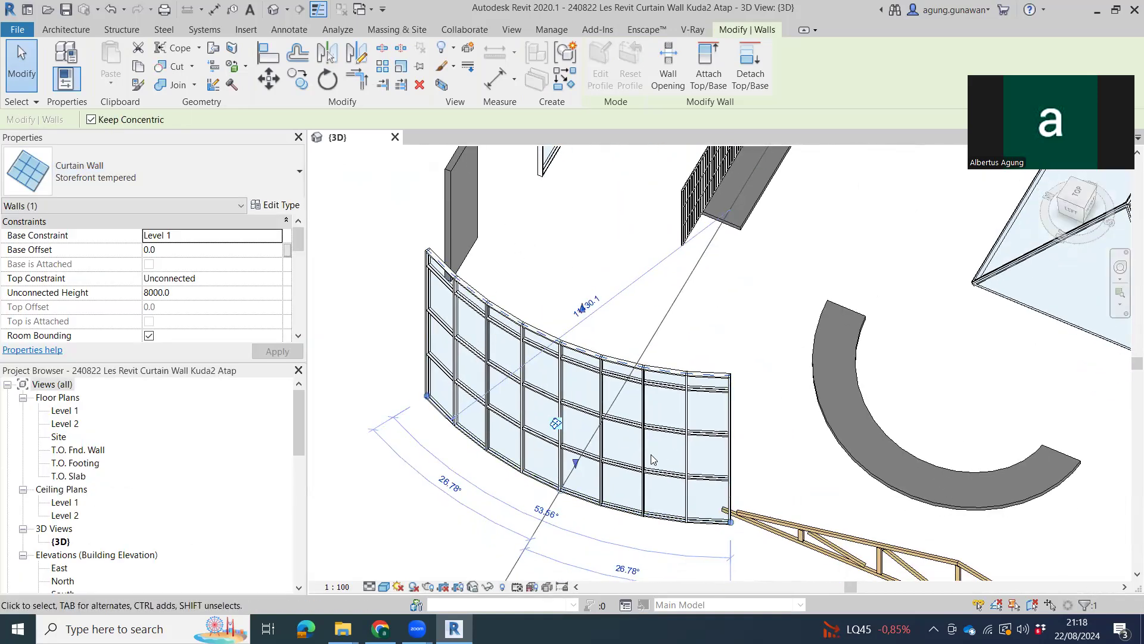
{"action": "middle_click_drag", "start_coordinate": [553, 442], "coordinate": [576, 437], "text": "shift"}
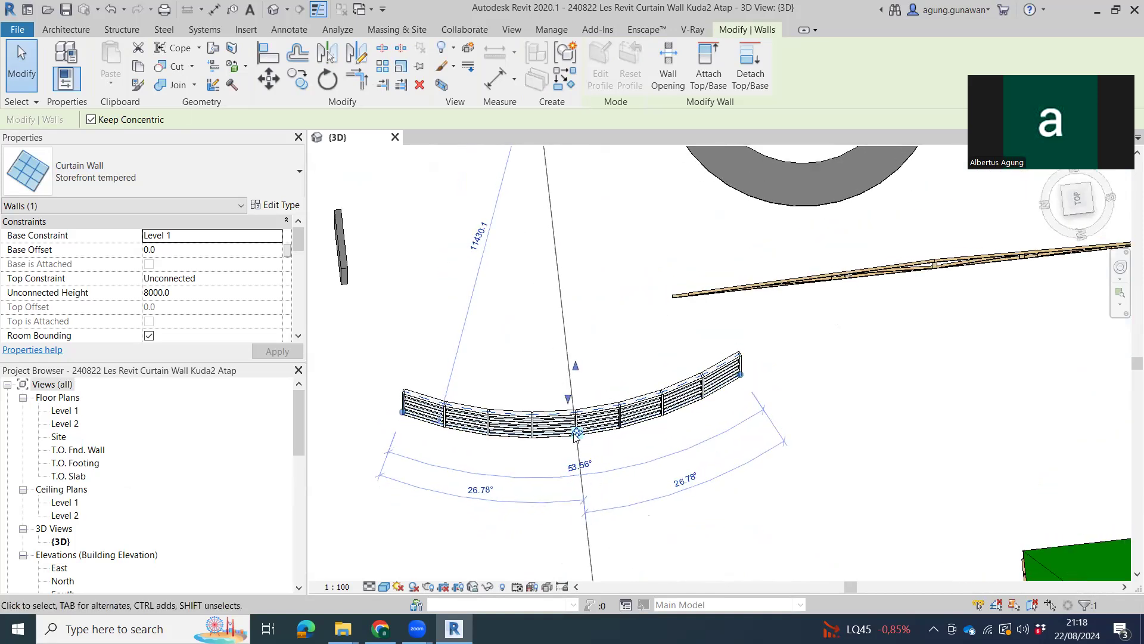
{"action": "scroll", "coordinate": [553, 415], "scroll_direction": "up", "scroll_amount": 5}
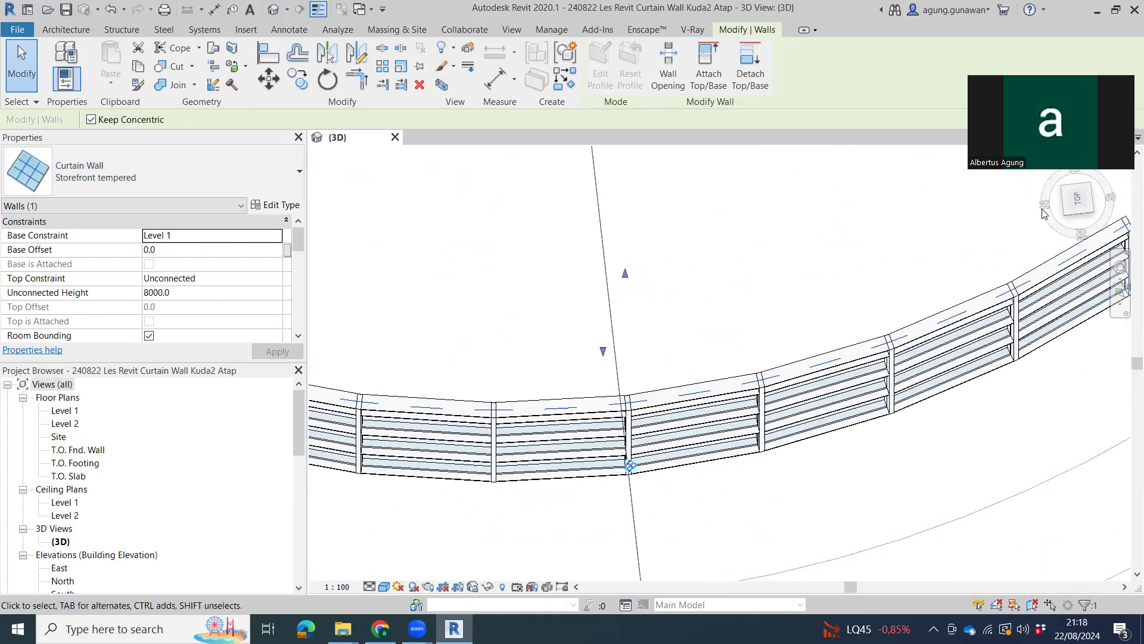
{"action": "left_click", "coordinate": [1078, 199]}
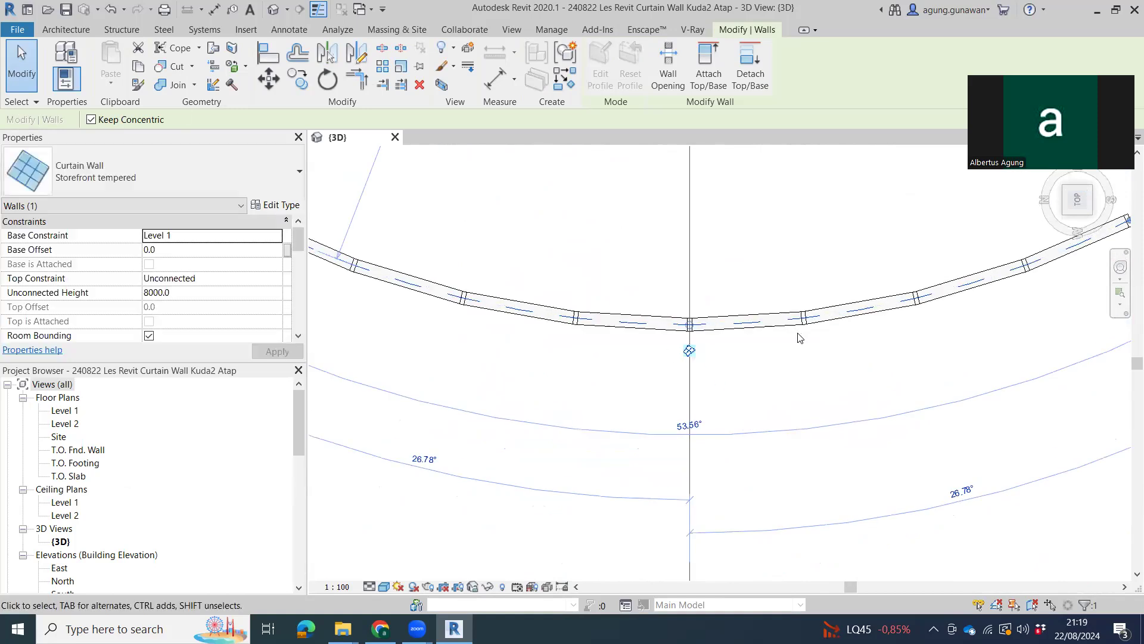
{"action": "scroll", "coordinate": [790, 343], "scroll_direction": "down", "scroll_amount": 1}
{"action": "middle_click_drag", "start_coordinate": [807, 445], "coordinate": [727, 469]}
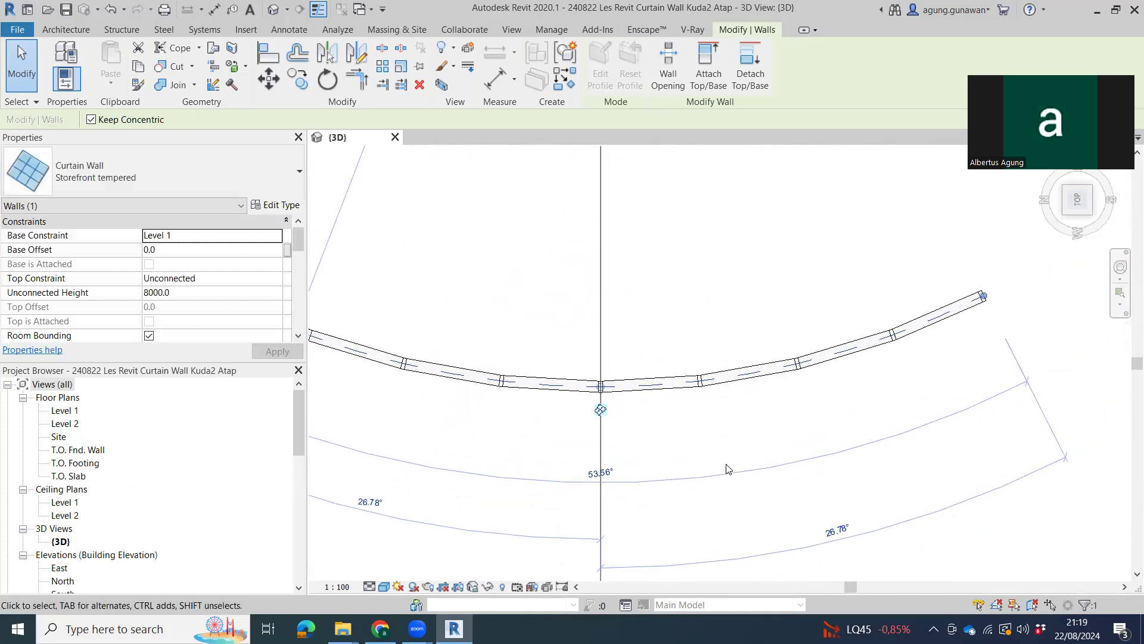
{"action": "middle_click_drag", "start_coordinate": [513, 326], "coordinate": [707, 320]}
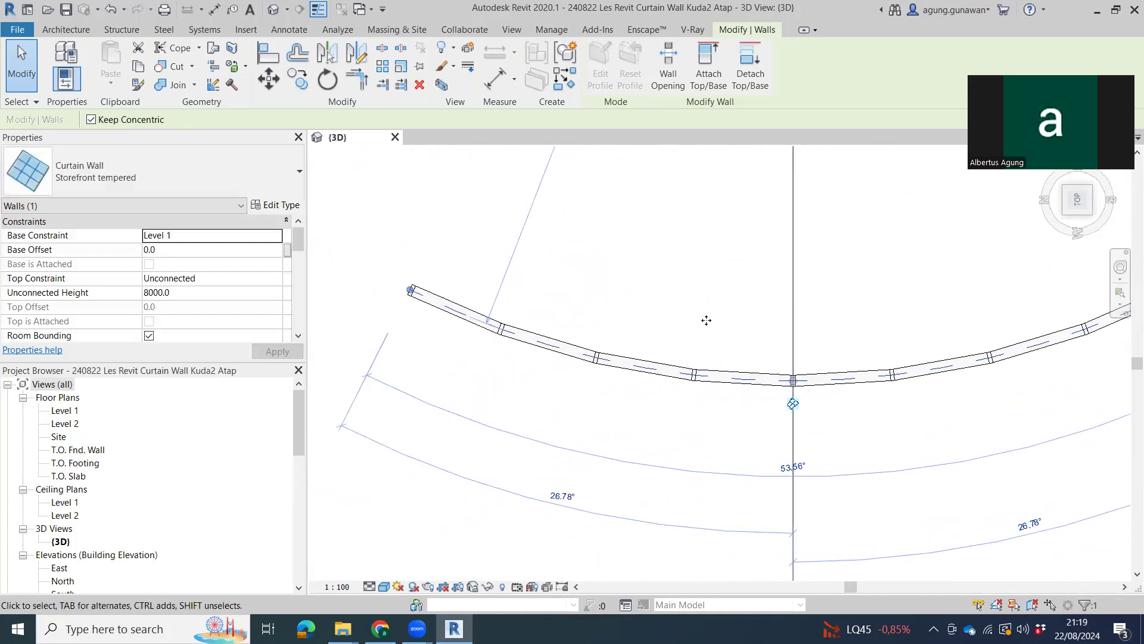
{"action": "scroll", "coordinate": [744, 457], "scroll_direction": "down", "scroll_amount": 1}
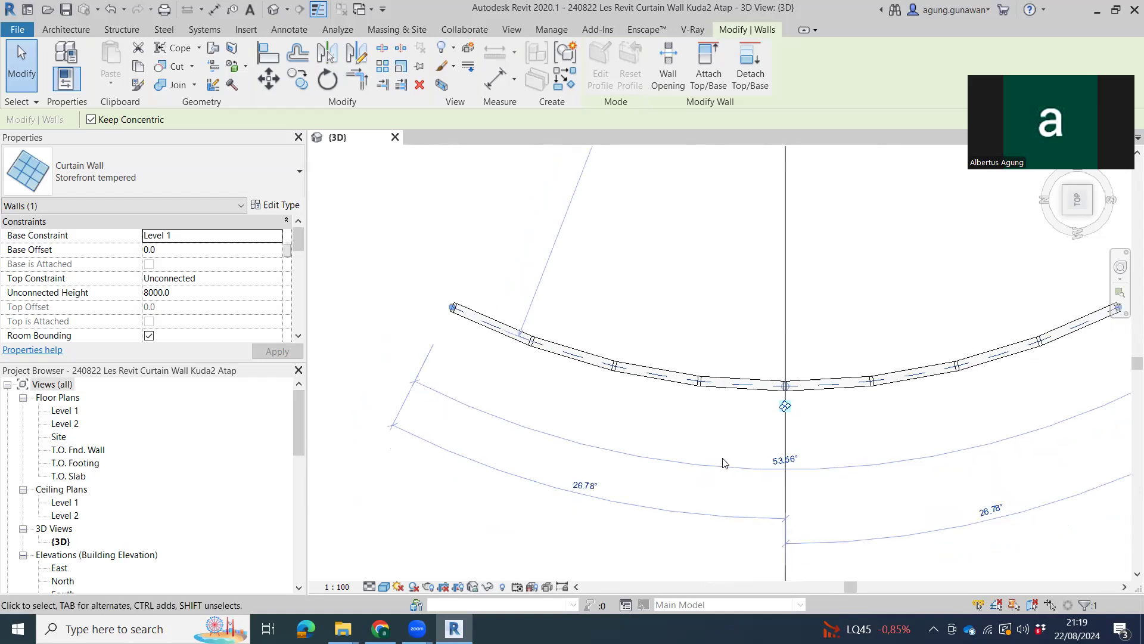
{"action": "middle_click_drag", "start_coordinate": [759, 498], "coordinate": [615, 516], "text": "shift"}
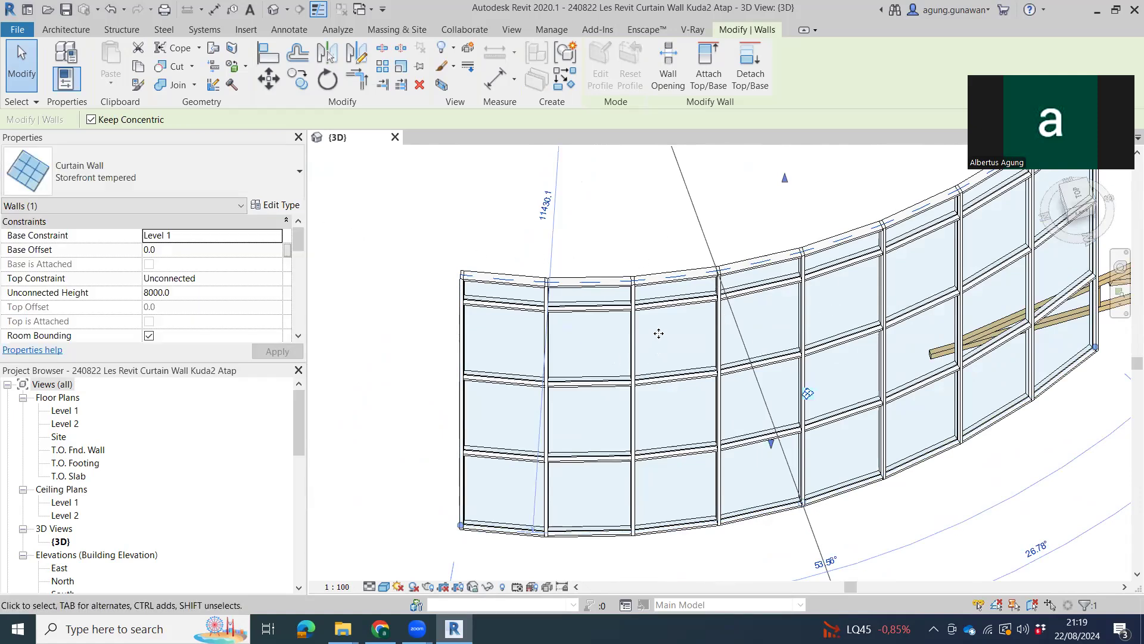
{"action": "middle_click_drag", "start_coordinate": [905, 373], "coordinate": [608, 384]}
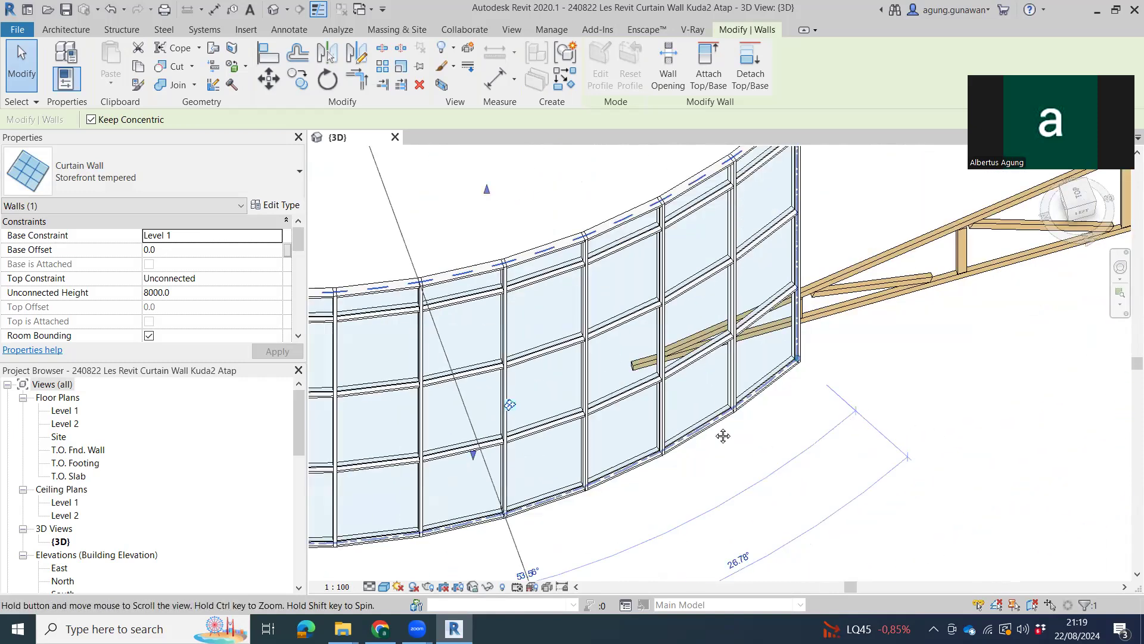
{"action": "middle_click_drag", "start_coordinate": [723, 435], "coordinate": [462, 362], "text": "shift"}
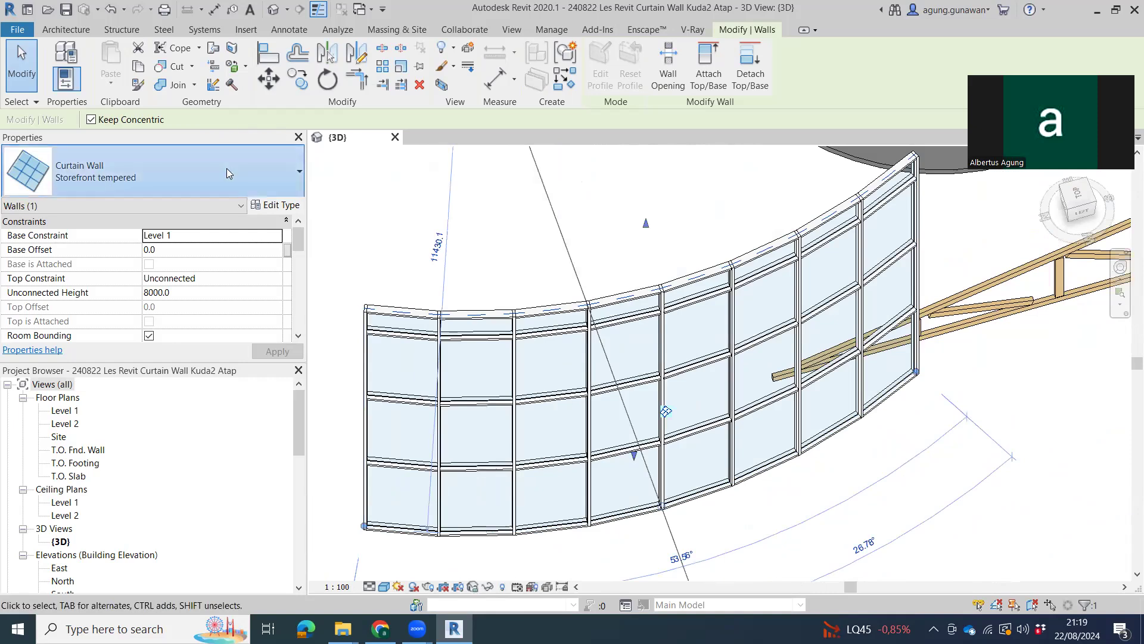
- Switch the arc wall to Basic Wall Generic - 200mm and open its Type Properties
{"action": "left_click", "coordinate": [227, 168]}
{"action": "scroll", "coordinate": [154, 346], "scroll_direction": "up", "scroll_amount": 3}
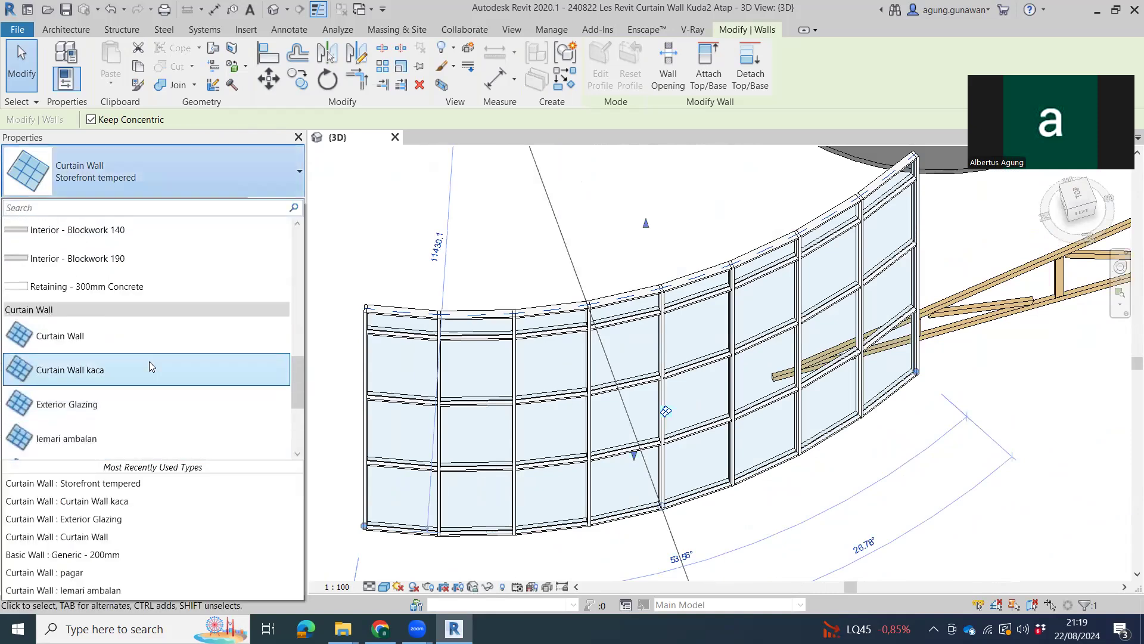
{"action": "scroll", "coordinate": [158, 322], "scroll_direction": "up", "scroll_amount": 3}
{"action": "scroll", "coordinate": [149, 346], "scroll_direction": "up", "scroll_amount": 2}
{"action": "scroll", "coordinate": [149, 348], "scroll_direction": "up", "scroll_amount": 2}
{"action": "scroll", "coordinate": [152, 343], "scroll_direction": "down", "scroll_amount": 2}
{"action": "scroll", "coordinate": [154, 338], "scroll_direction": "down", "scroll_amount": 3}
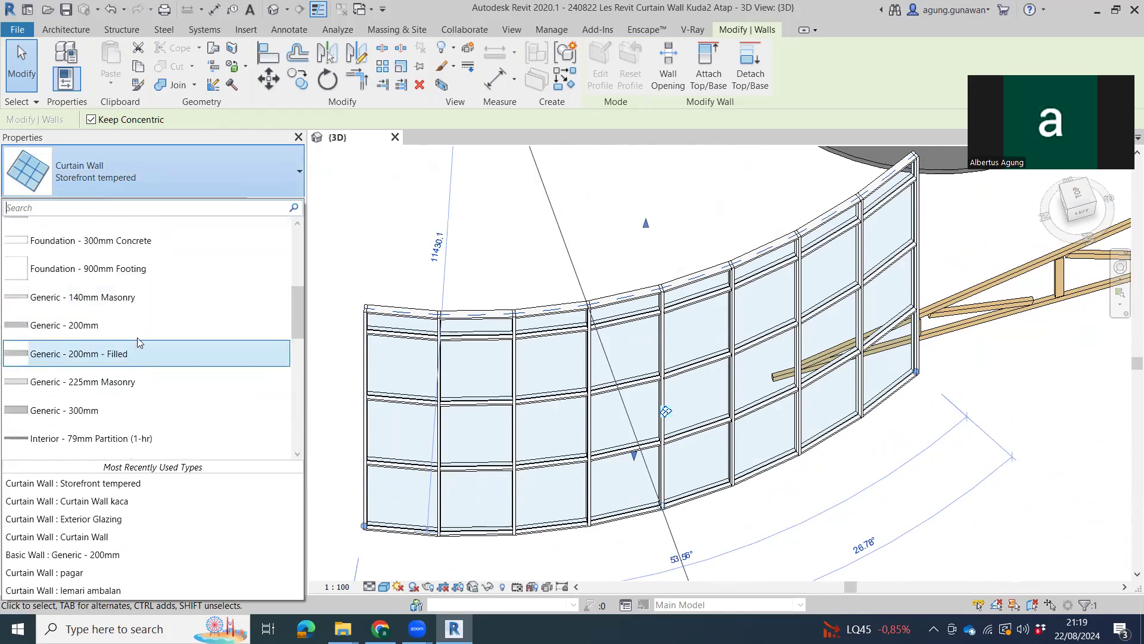
{"action": "left_click", "coordinate": [137, 328]}
{"action": "left_click", "coordinate": [275, 205]}
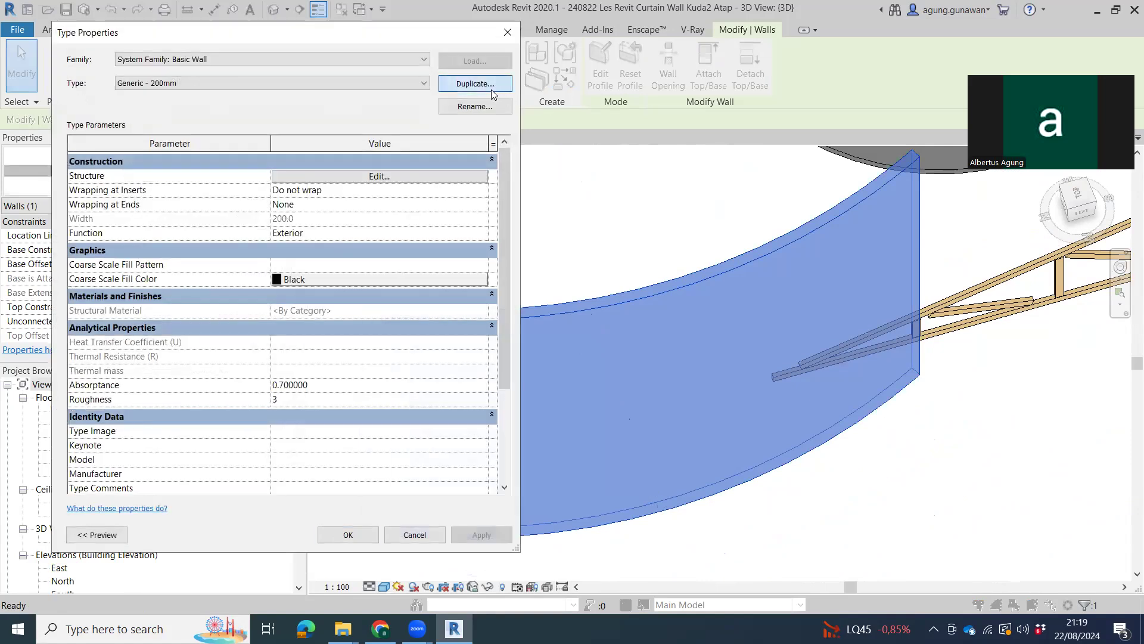
- Duplicate the Generic - 200mm type as a new type named 'kaca lengkung'
{"action": "left_click", "coordinate": [491, 89]}
{"action": "type", "text": "kaca lengkung"}
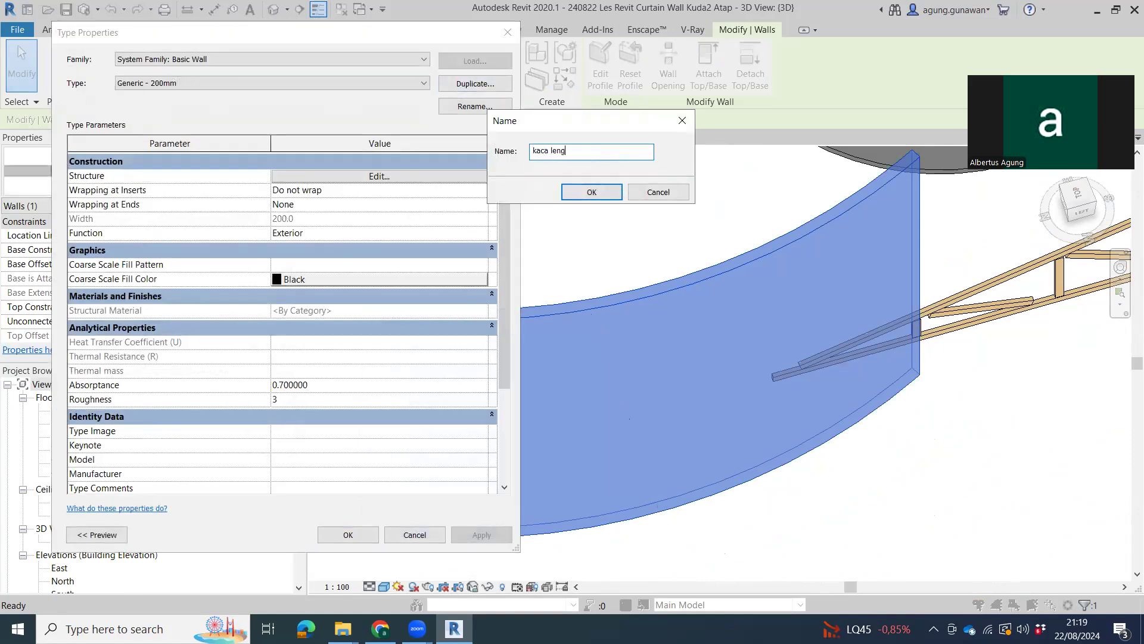
{"action": "left_click", "coordinate": [591, 191]}
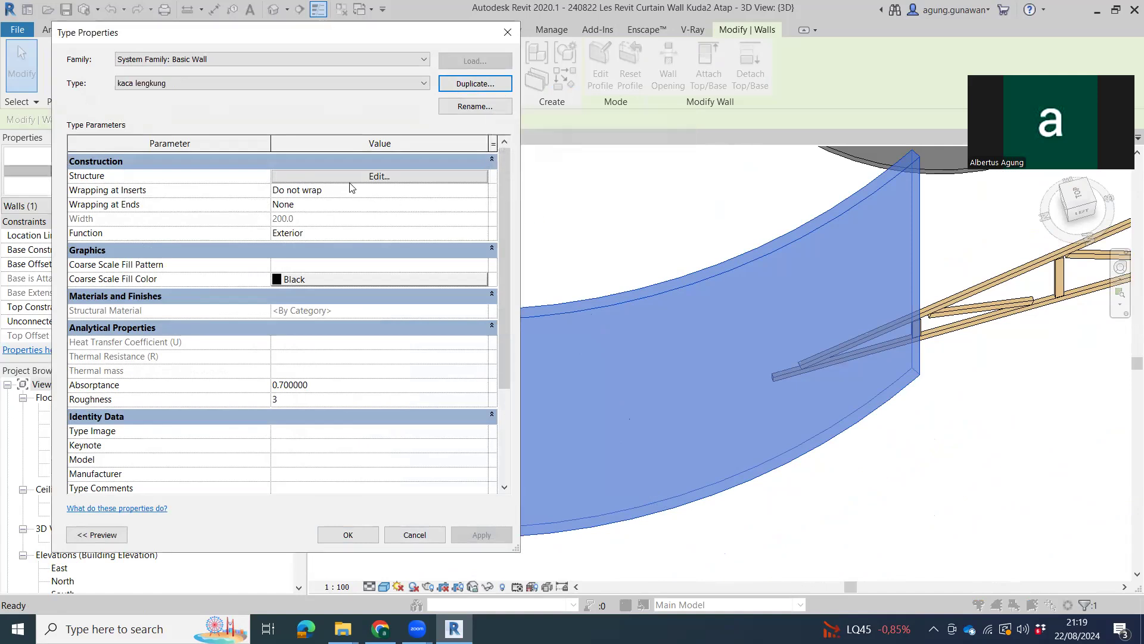
- Set the structure layer to 12 thick with Glass, Clear Glazing material and confirm
{"action": "left_click", "coordinate": [351, 177]}
{"action": "left_click", "coordinate": [338, 188]}
{"action": "type", "text": "1"}
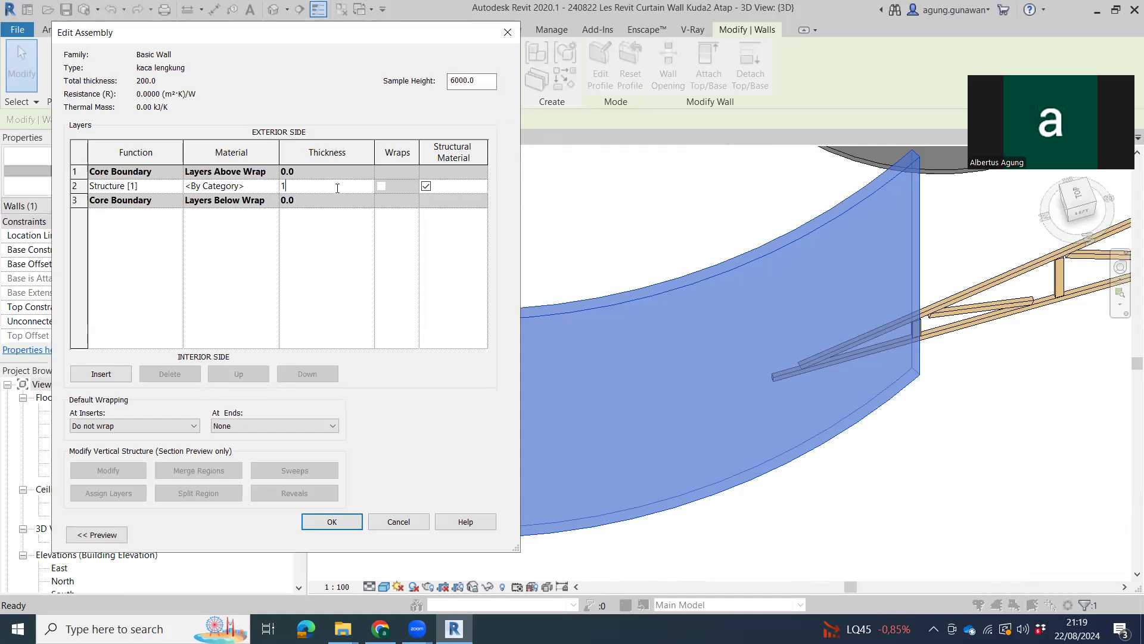
{"action": "type", "text": "2"}
{"action": "key", "text": "shift+Tab"}
{"action": "left_click", "coordinate": [200, 182]}
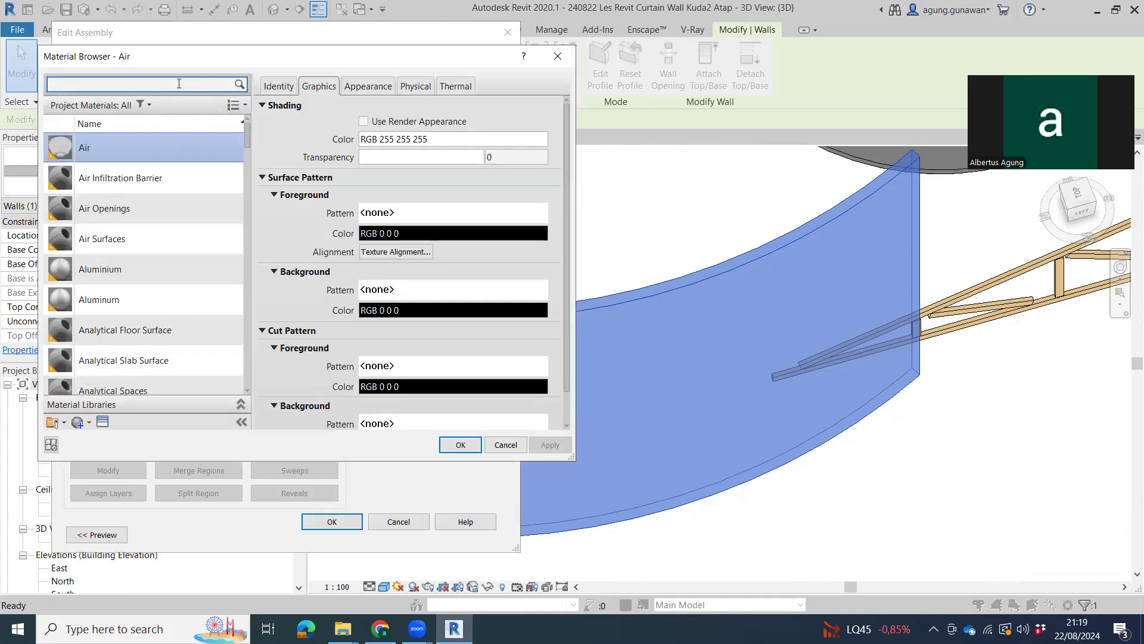
{"action": "type", "text": "gla"}
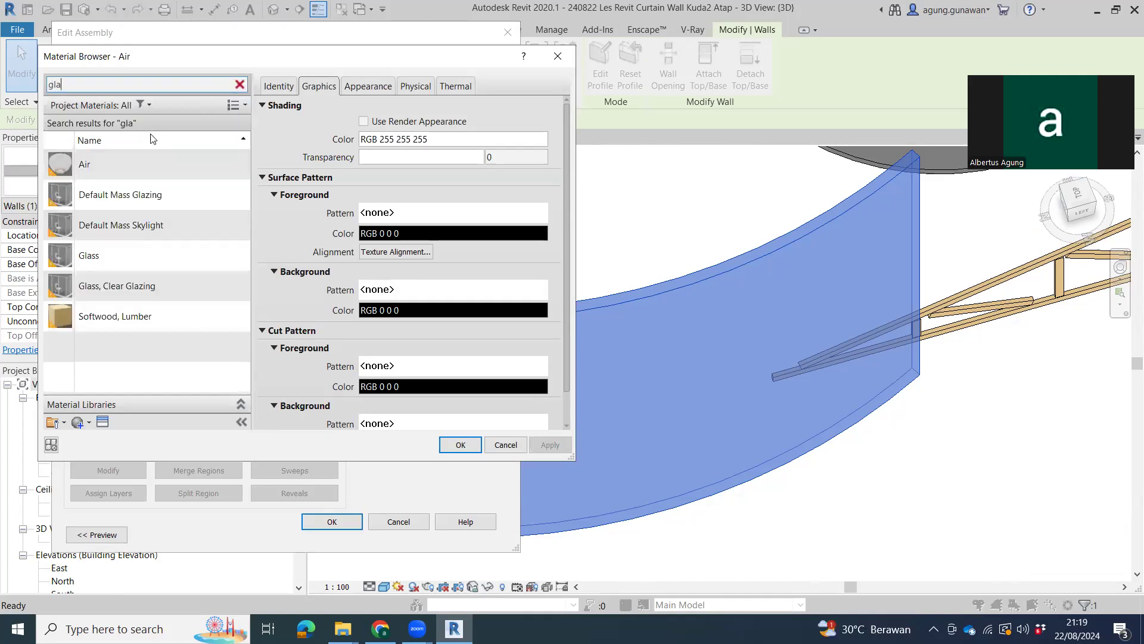
{"action": "double_click", "coordinate": [143, 286]}
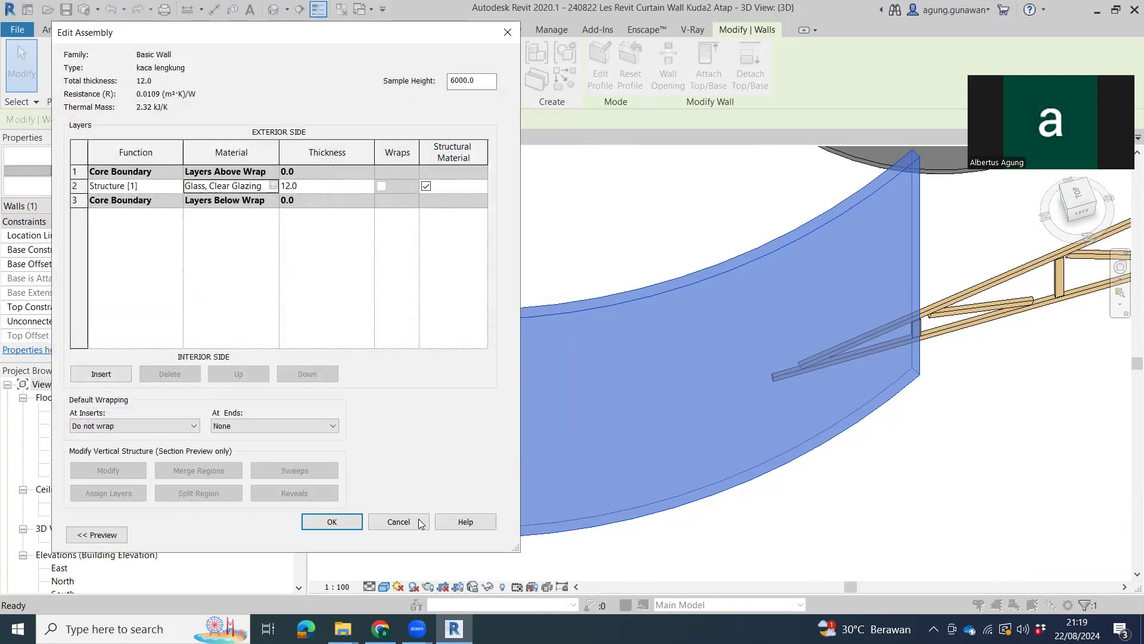
{"action": "left_click", "coordinate": [330, 519]}
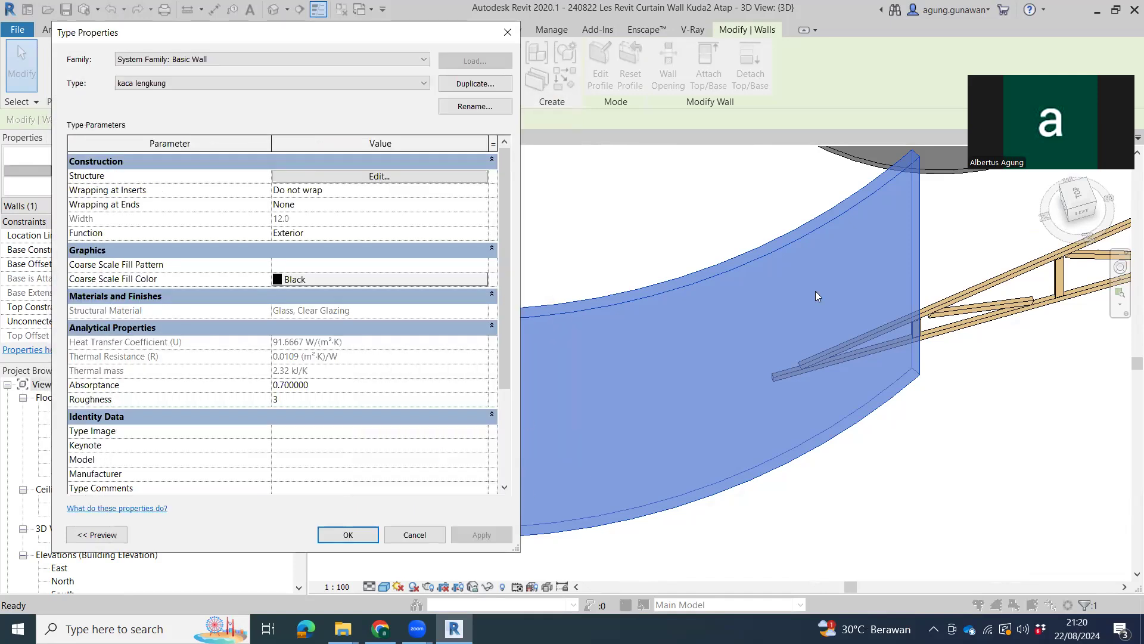
{"action": "key", "text": "Return"}
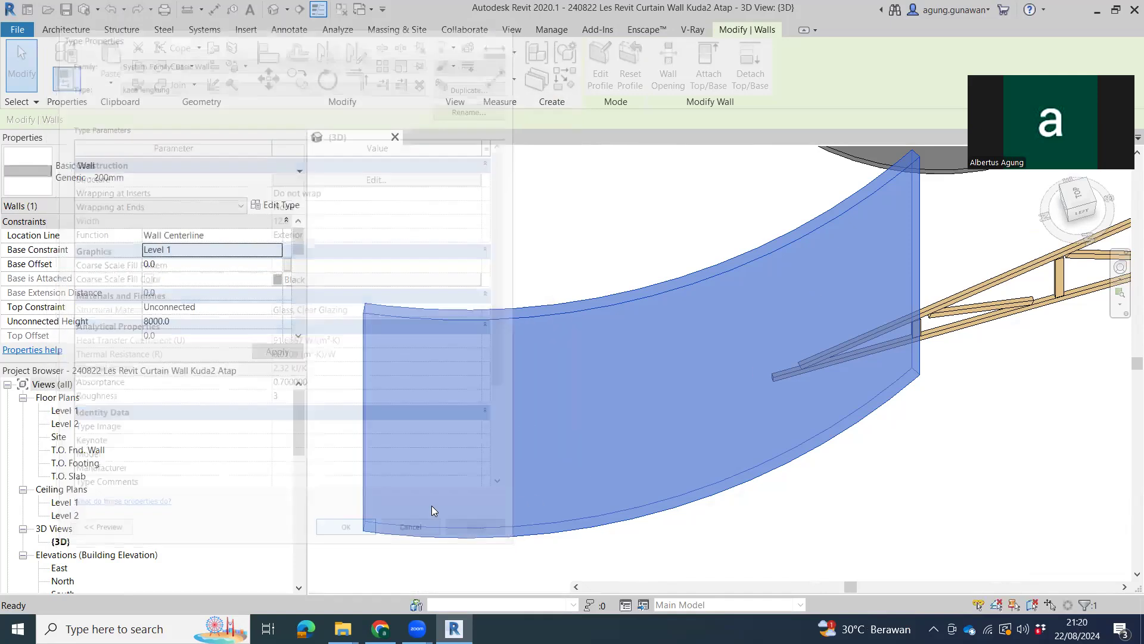
{"action": "left_click", "coordinate": [896, 513]}
{"action": "scroll", "coordinate": [888, 492], "scroll_direction": "down", "scroll_amount": 3}
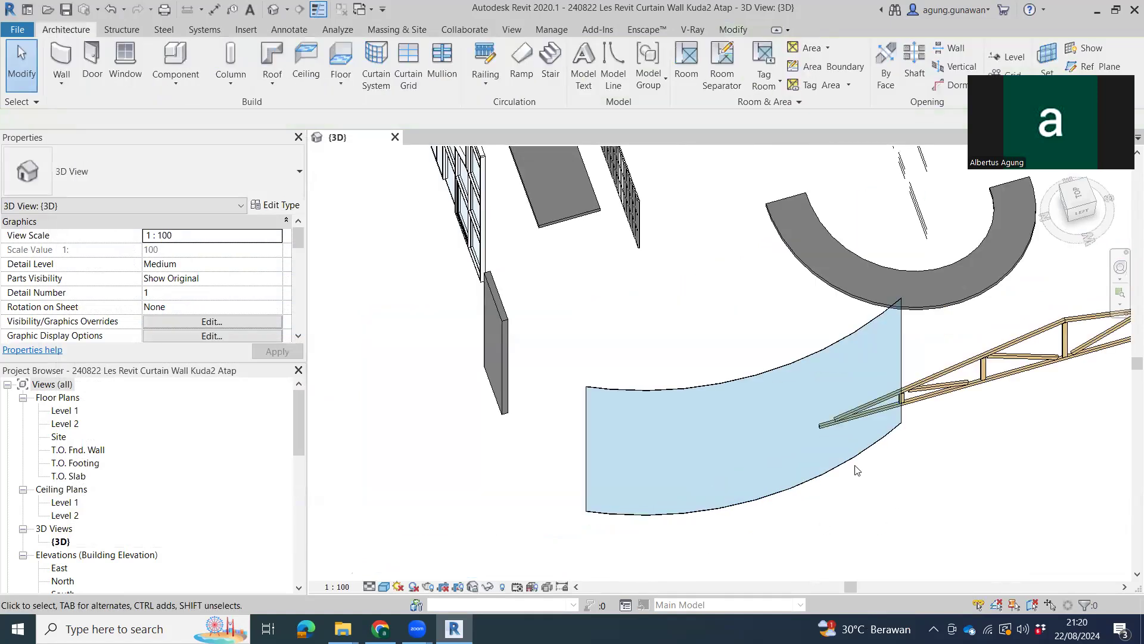
{"action": "left_click", "coordinate": [764, 376]}
{"action": "middle_click_drag", "start_coordinate": [764, 376], "coordinate": [905, 531], "text": "shift"}
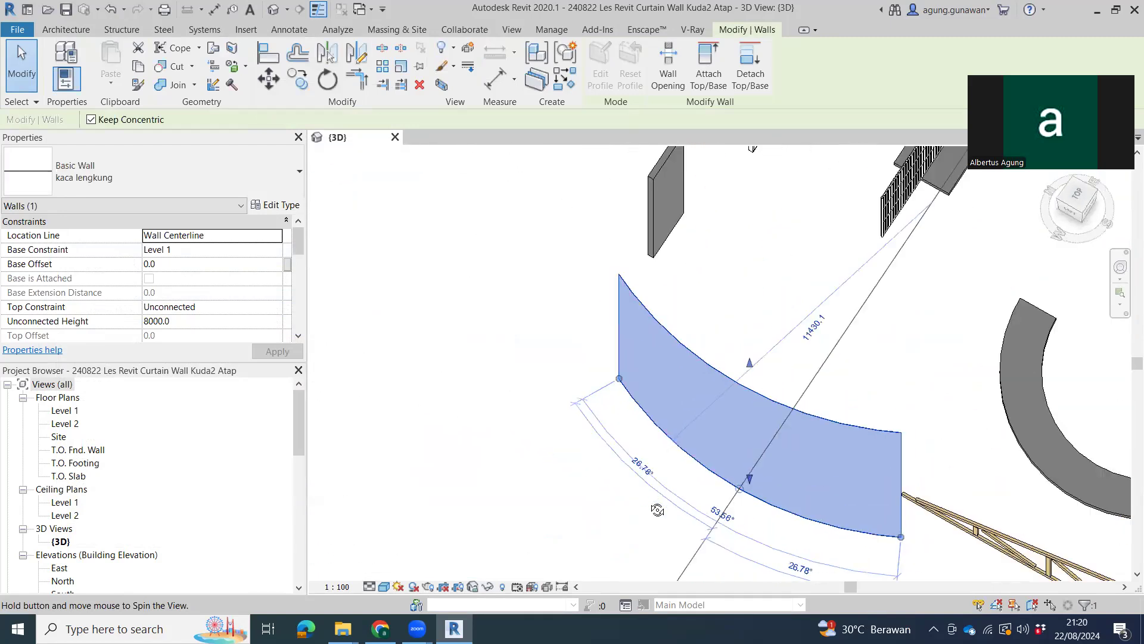
{"action": "middle_click_drag", "start_coordinate": [906, 531], "coordinate": [714, 275], "text": "shift"}
{"action": "left_click", "coordinate": [712, 278]}
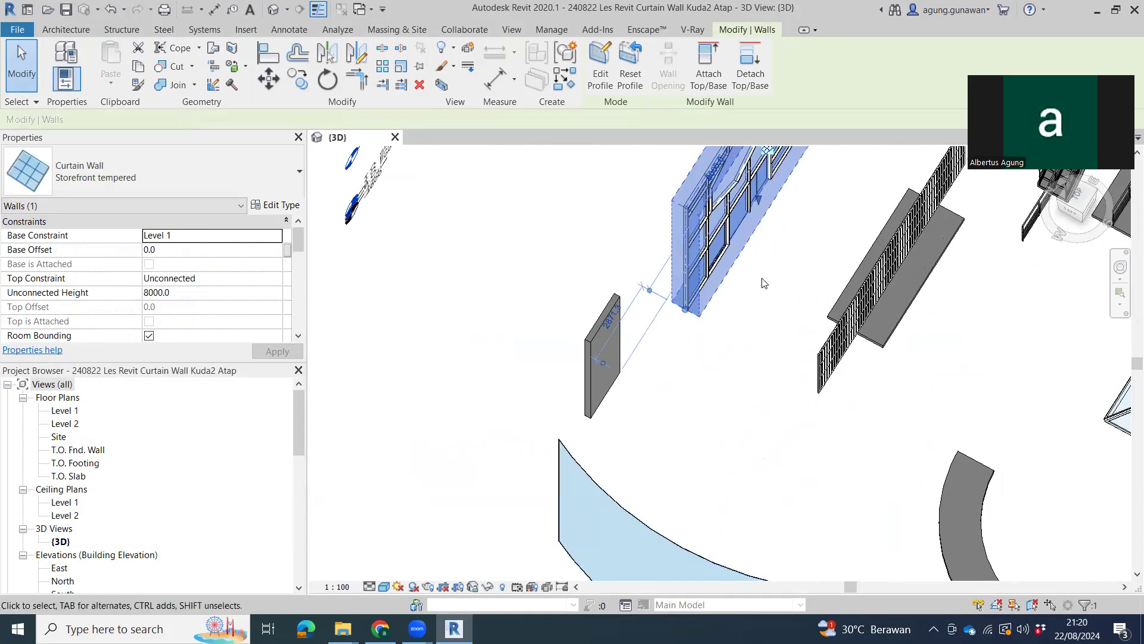
{"action": "middle_click_drag", "start_coordinate": [807, 441], "coordinate": [681, 430]}
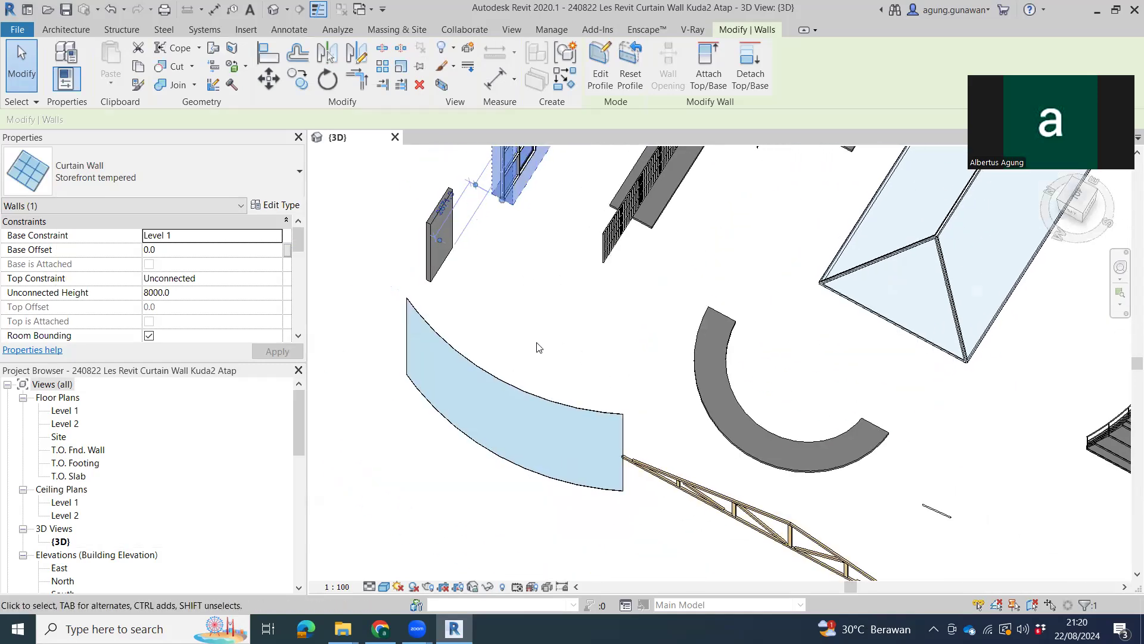
{"action": "middle_click_drag", "start_coordinate": [536, 345], "coordinate": [546, 392]}
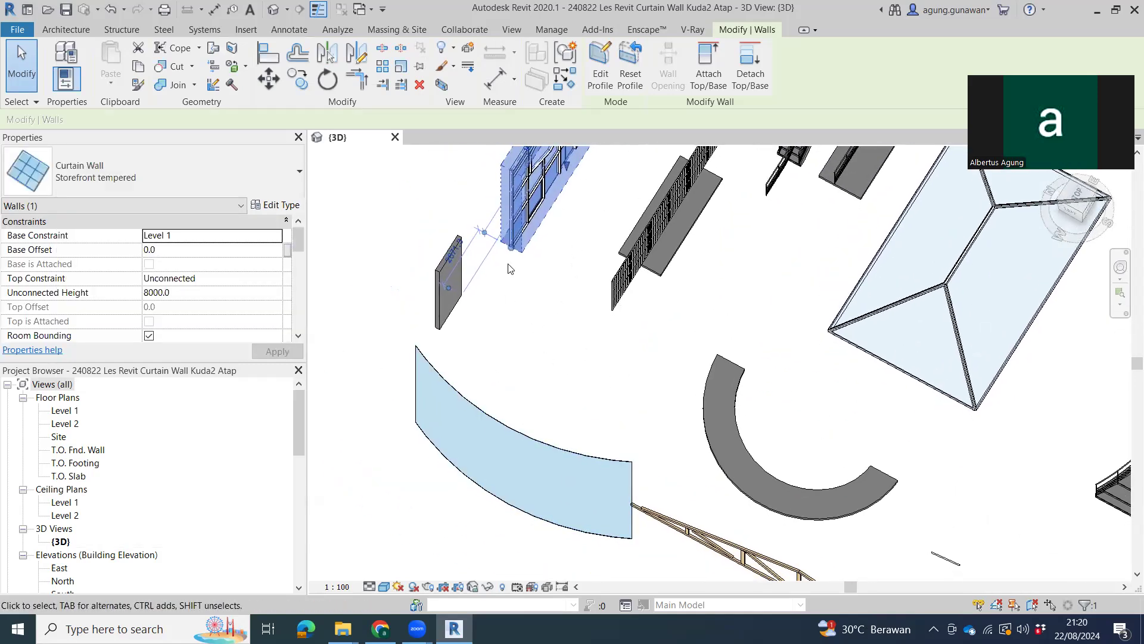
{"action": "mouse_move", "coordinate": [598, 333]}
{"action": "middle_mouse_down"}
{"action": "mouse_move", "coordinate": [573, 478]}
{"action": "mouse_move", "coordinate": [539, 383]}
{"action": "middle_mouse_up"}
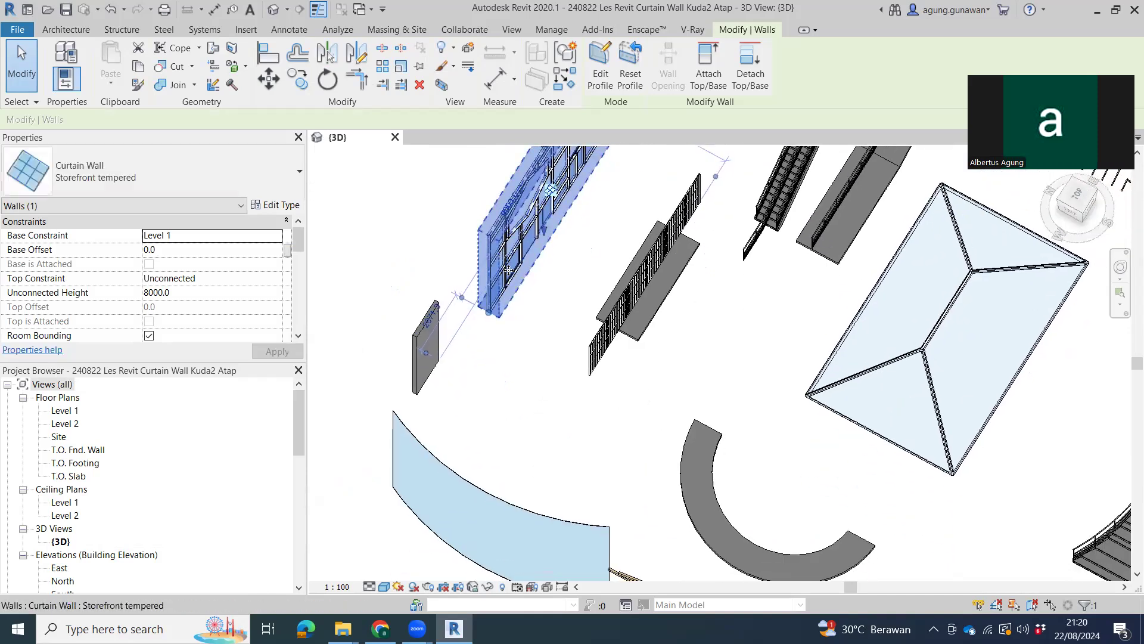
{"action": "left_click", "coordinate": [513, 349]}
- Match the curved wall to the Storefront tempered curtain wall type using MA, then inspect it
{"action": "key", "text": "m"}
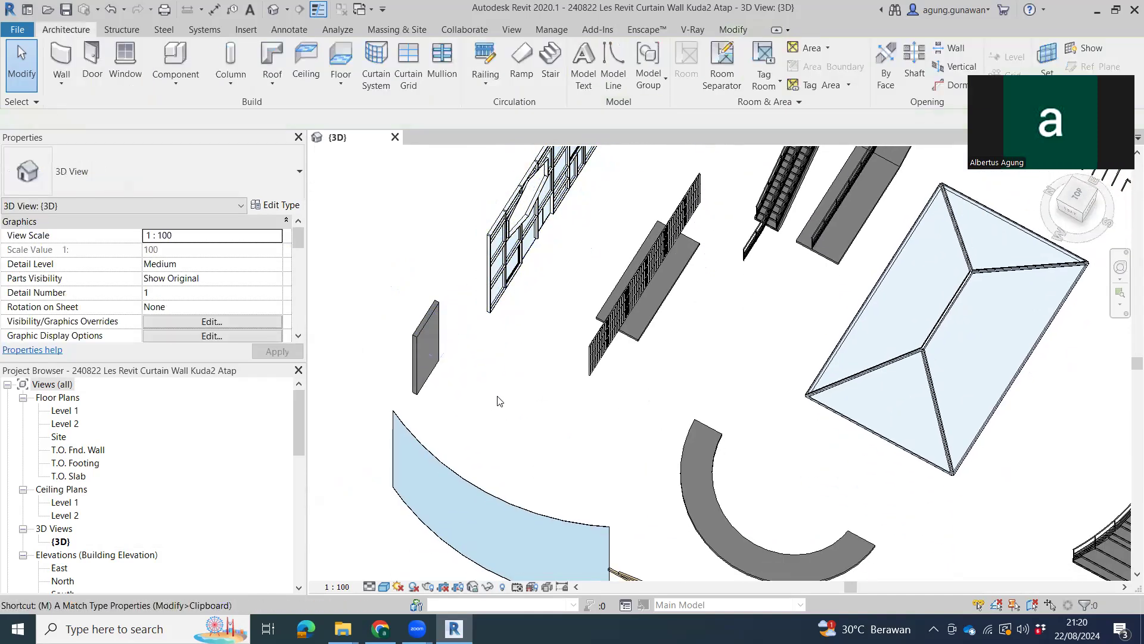
{"action": "key", "text": "a"}
{"action": "left_click", "coordinate": [504, 298]}
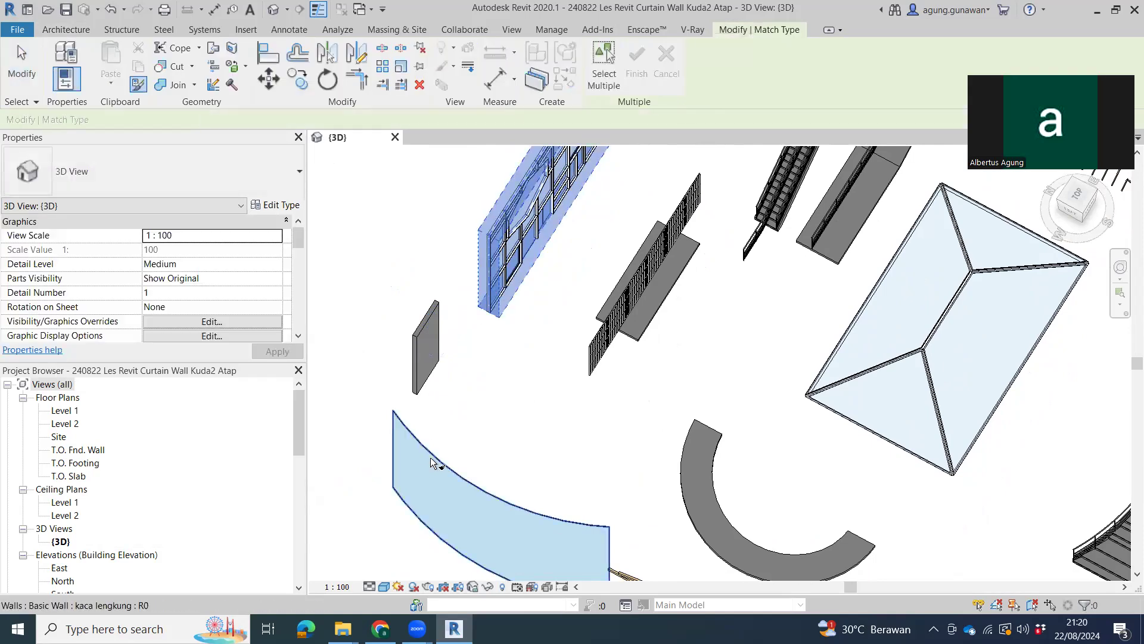
{"action": "left_click", "coordinate": [440, 463]}
{"action": "mouse_move", "coordinate": [518, 524]}
{"action": "middle_mouse_down"}
{"action": "mouse_move", "coordinate": [516, 429]}
{"action": "mouse_move", "coordinate": [672, 307]}
{"action": "middle_mouse_up"}
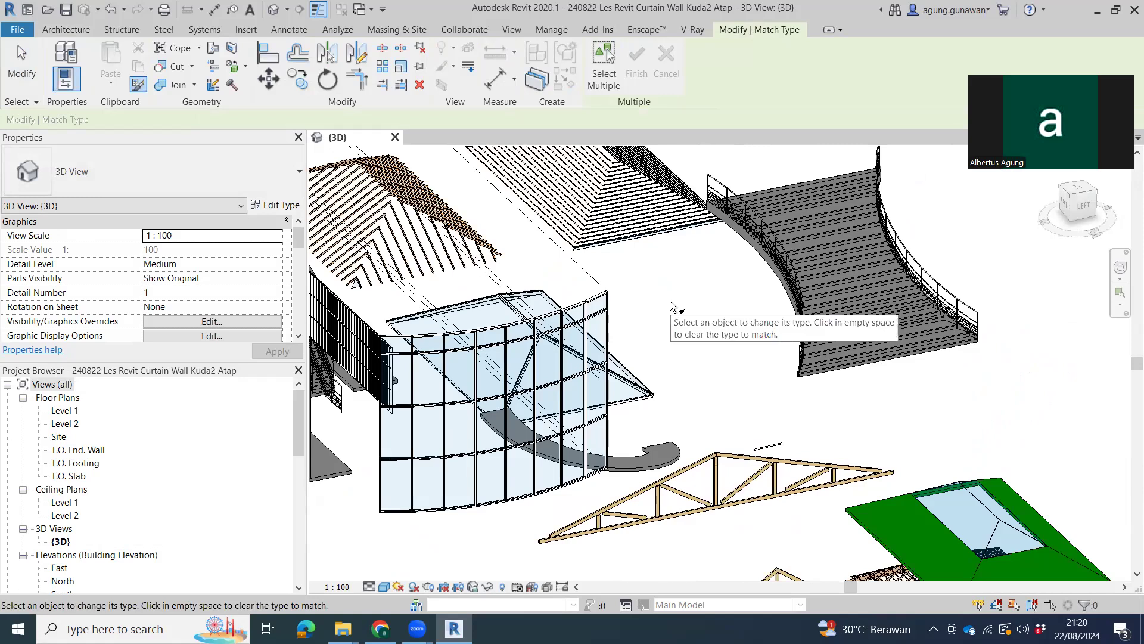
{"action": "middle_click_drag", "start_coordinate": [706, 438], "coordinate": [778, 500], "text": "shift"}
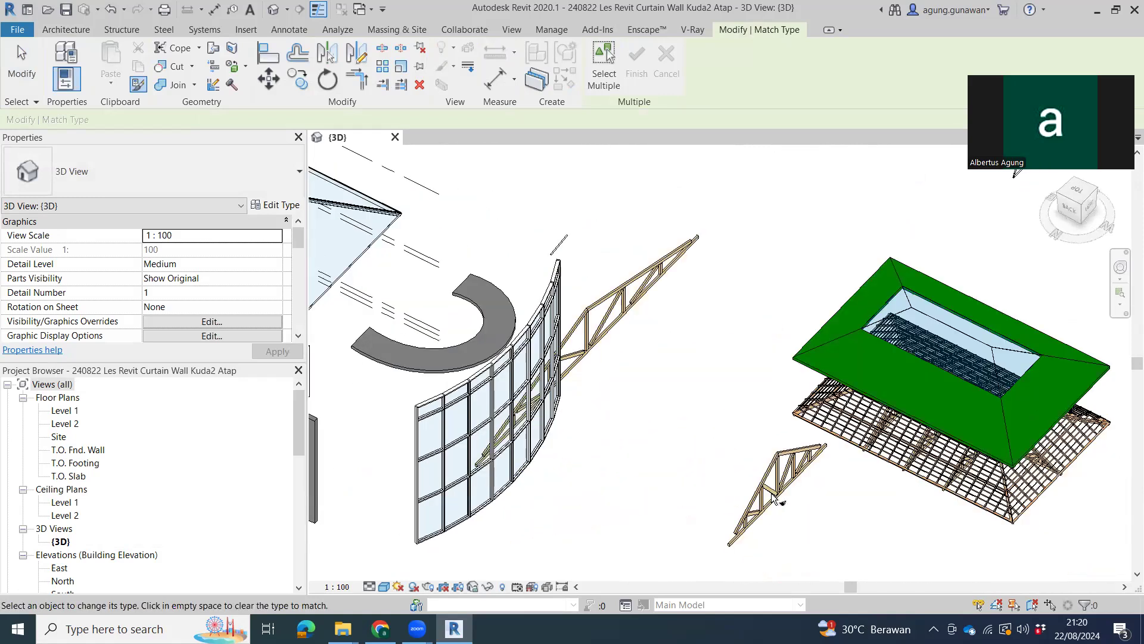
{"action": "key", "text": "Escape"}
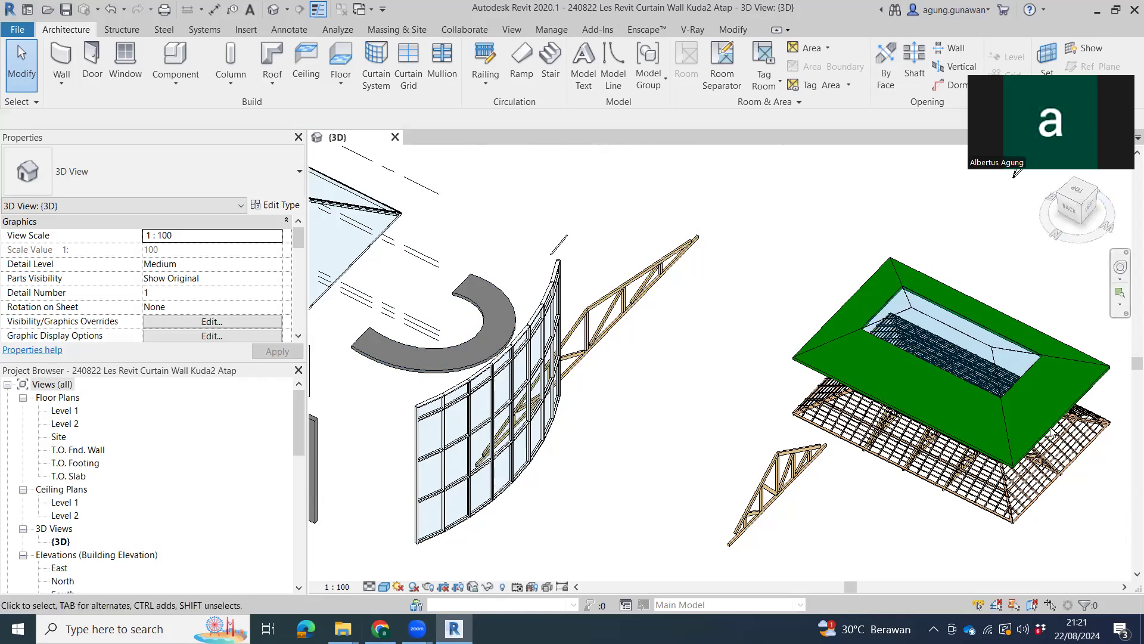
- Save the project, then select the curved curtain wall
{"action": "scroll", "coordinate": [417, 523], "scroll_direction": "down", "scroll_amount": 1}
{"action": "middle_click_drag", "start_coordinate": [586, 500], "coordinate": [677, 475]}
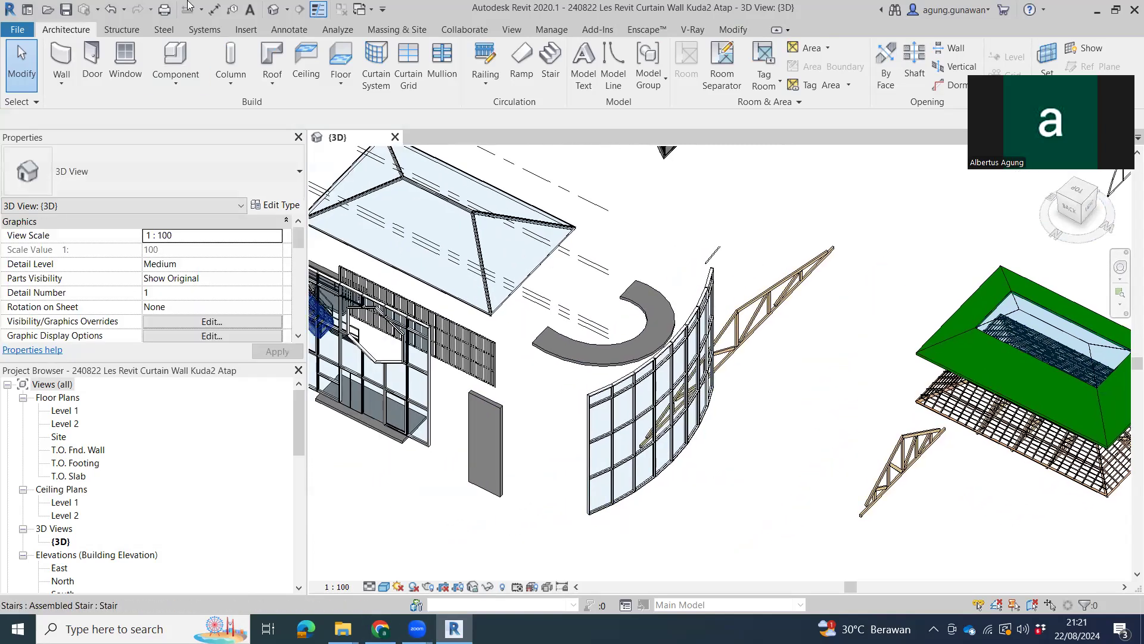
{"action": "left_click", "coordinate": [67, 9]}
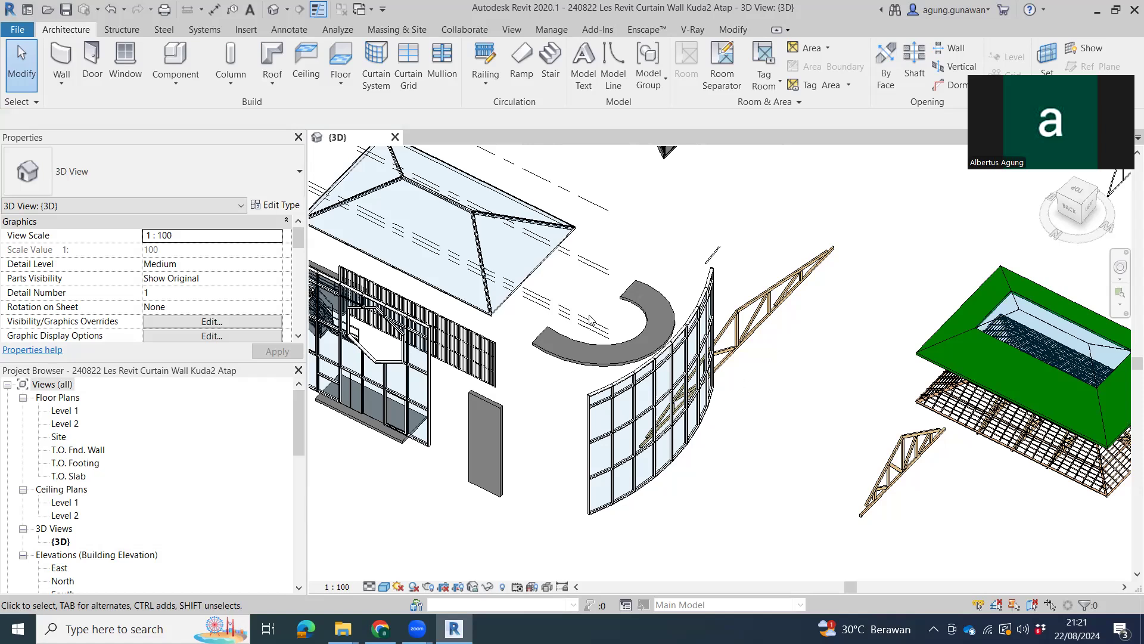
{"action": "left_click", "coordinate": [619, 392]}
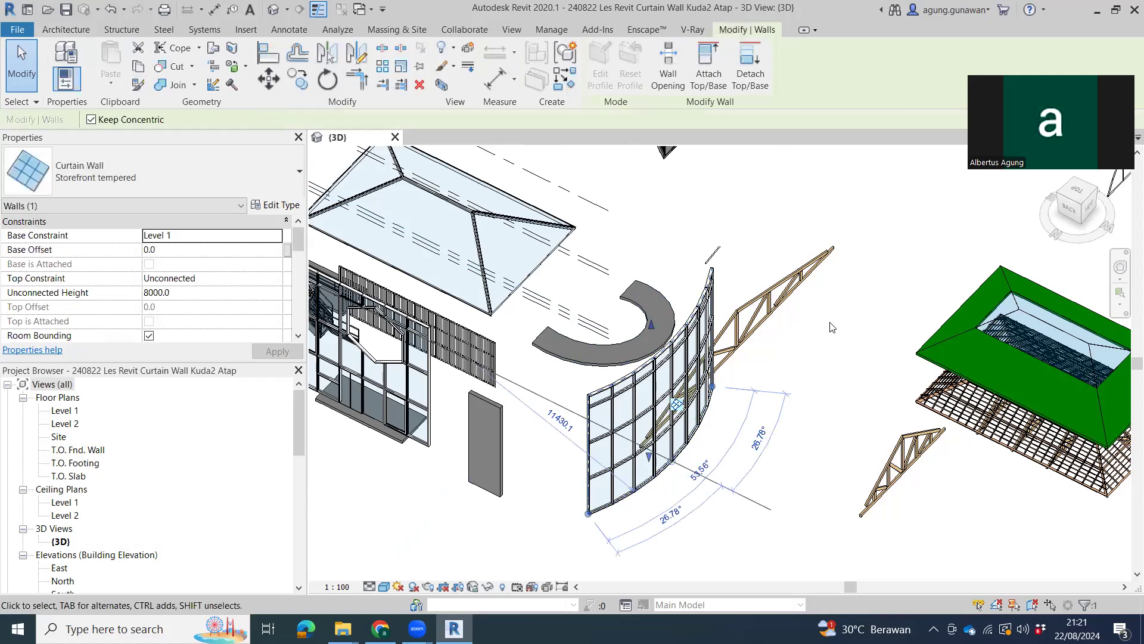
{"action": "mouse_move", "coordinate": [750, 328]}
{"action": "middle_mouse_down", "text": "shift"}
{"action": "mouse_move", "coordinate": [739, 499]}
{"action": "mouse_move", "coordinate": [872, 349]}
{"action": "middle_mouse_up", "text": "shift"}
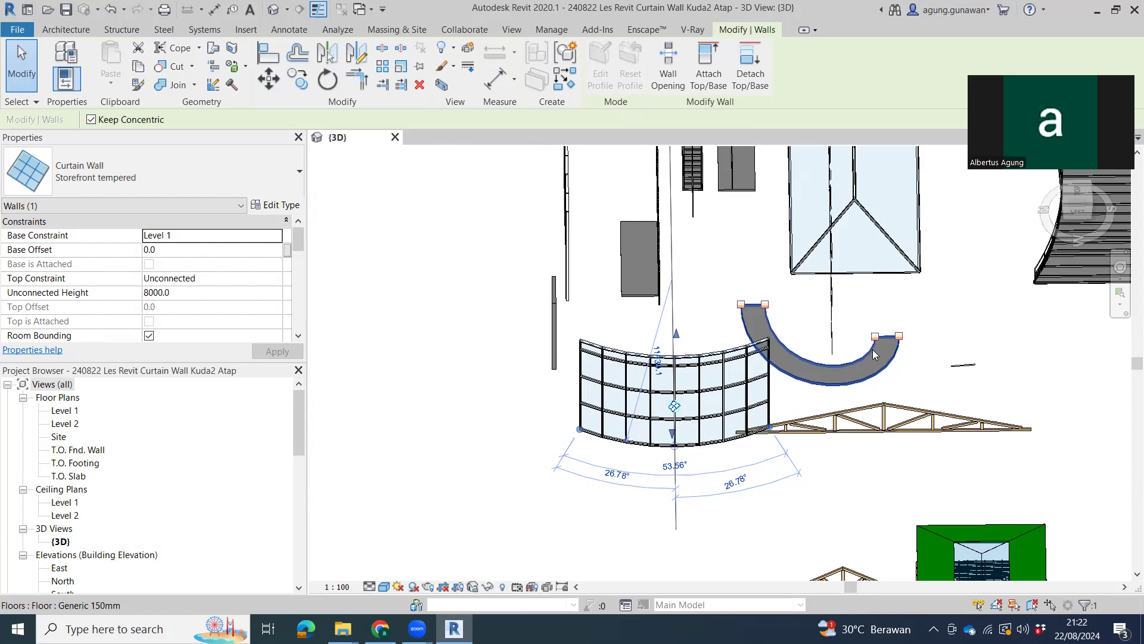
{"action": "middle_click_drag", "start_coordinate": [745, 411], "coordinate": [753, 394], "text": "shift"}
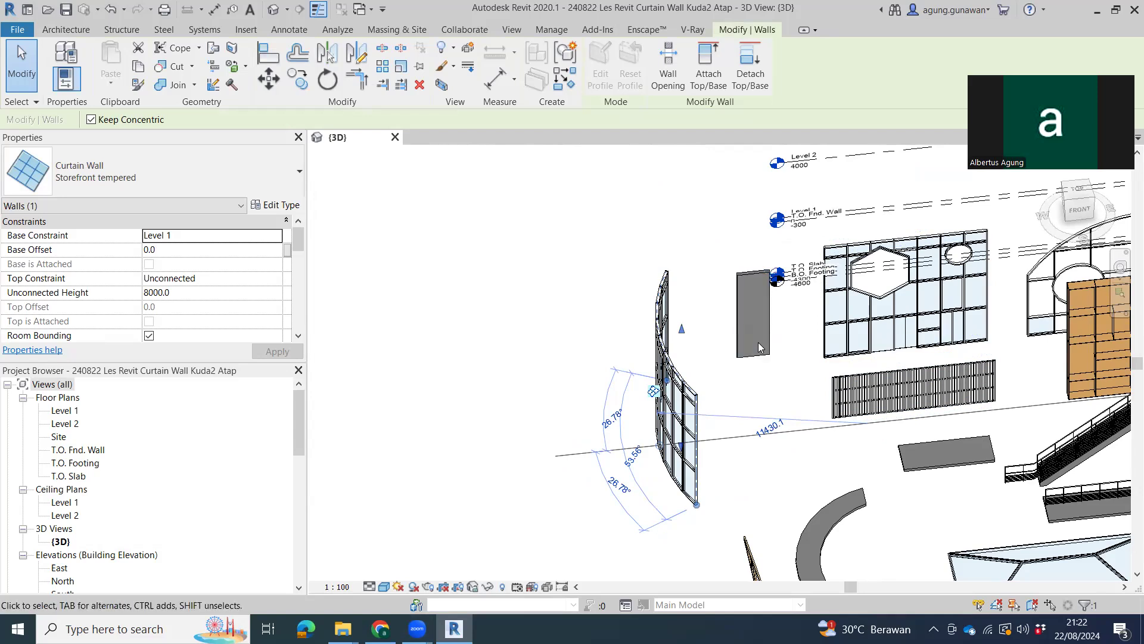
{"action": "scroll", "coordinate": [853, 474], "scroll_direction": "down", "scroll_amount": 2}
{"action": "mouse_move", "coordinate": [852, 474]}
{"action": "middle_mouse_down"}
{"action": "mouse_move", "coordinate": [668, 386]}
{"action": "mouse_move", "coordinate": [542, 304]}
{"action": "middle_mouse_up"}
{"action": "middle_click_drag", "start_coordinate": [536, 381], "coordinate": [757, 370]}
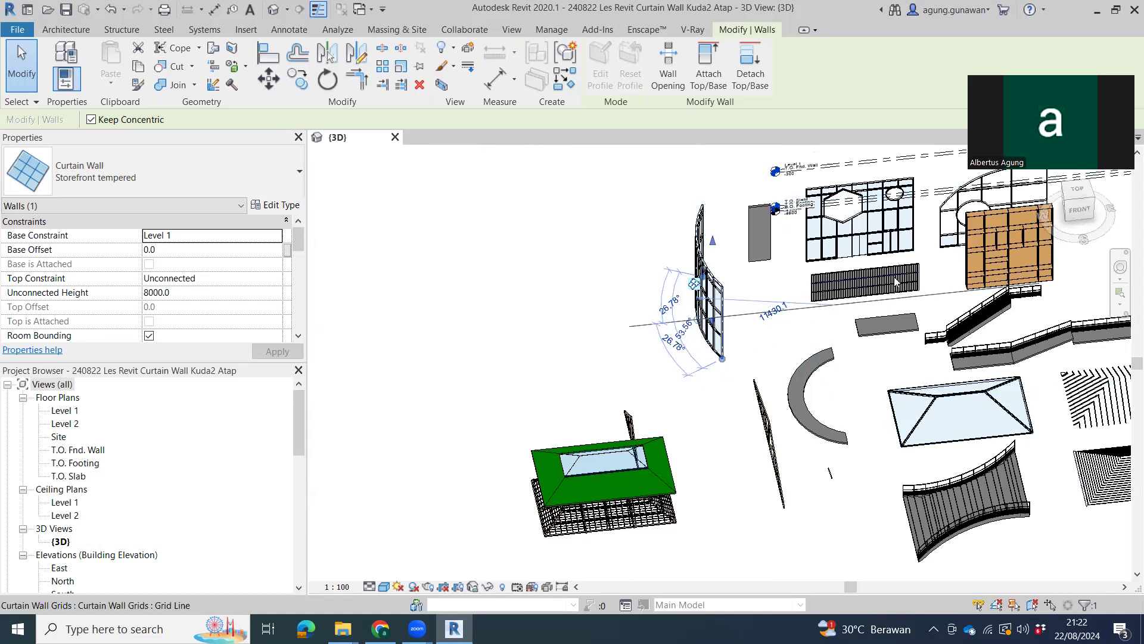
{"action": "scroll", "coordinate": [913, 269], "scroll_direction": "up", "scroll_amount": 4}
{"action": "left_click", "coordinate": [931, 264]}
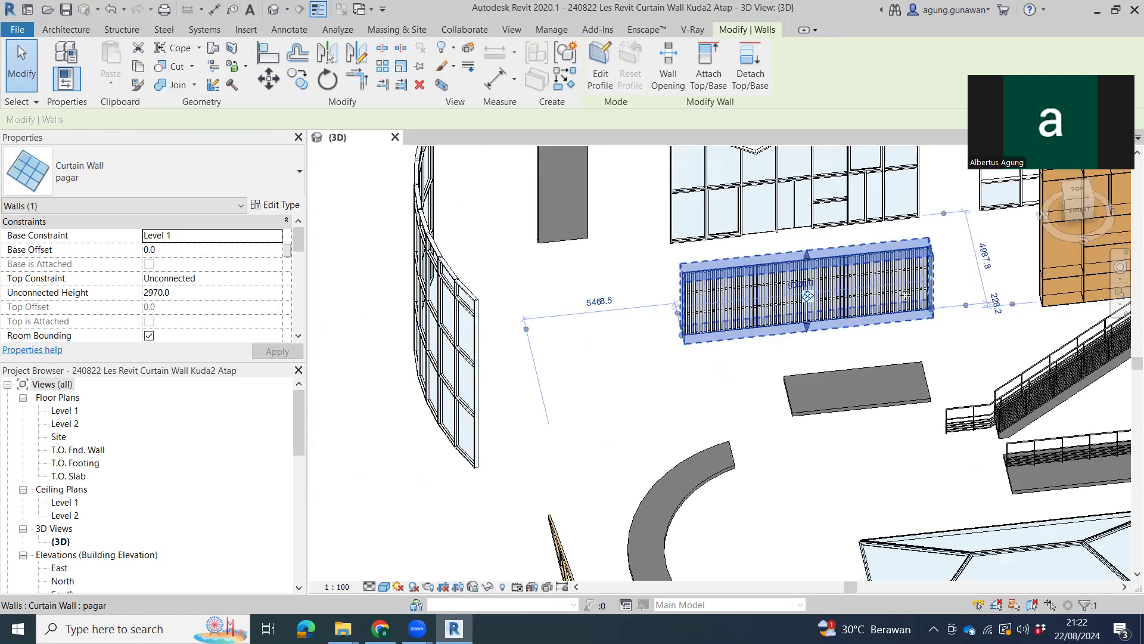
{"action": "middle_click_drag", "start_coordinate": [904, 296], "coordinate": [1002, 391]}
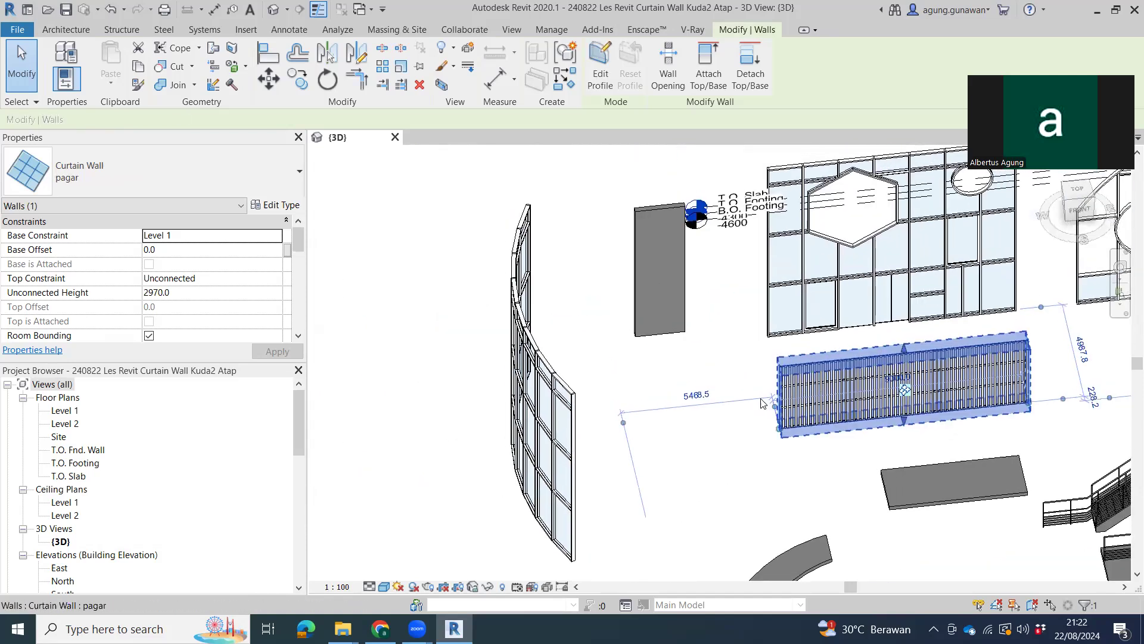
{"action": "middle_click_drag", "start_coordinate": [698, 403], "coordinate": [742, 308], "text": "shift"}
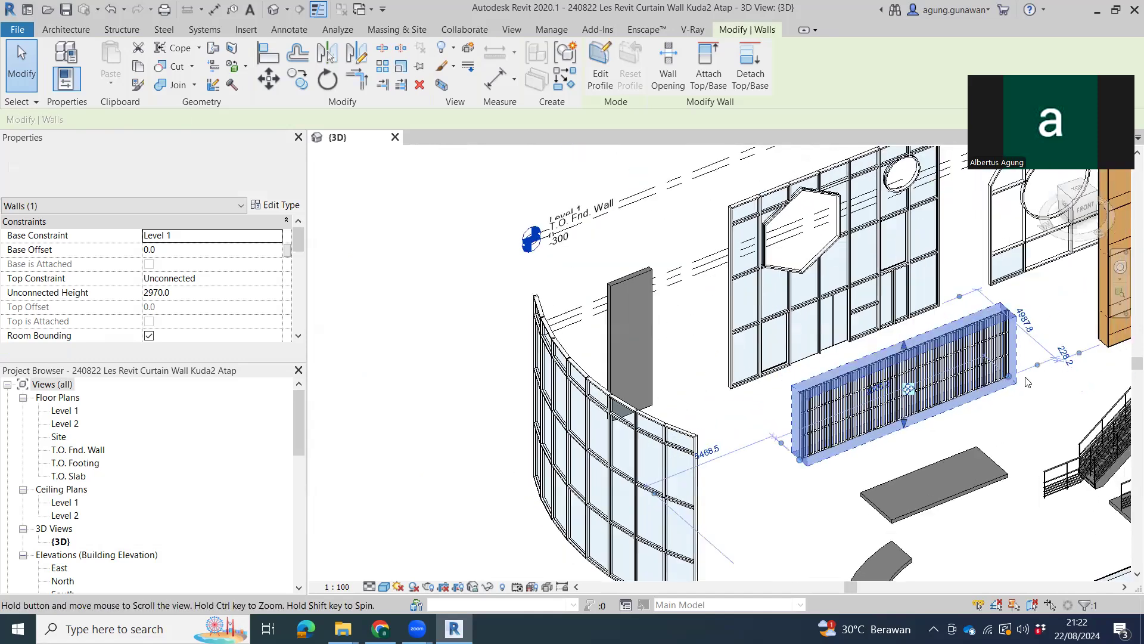
{"action": "scroll", "coordinate": [742, 308], "scroll_direction": "down", "scroll_amount": 2}
{"action": "scroll", "coordinate": [768, 238], "scroll_direction": "down", "scroll_amount": 2}
{"action": "scroll", "coordinate": [792, 181], "scroll_direction": "down", "scroll_amount": 1}
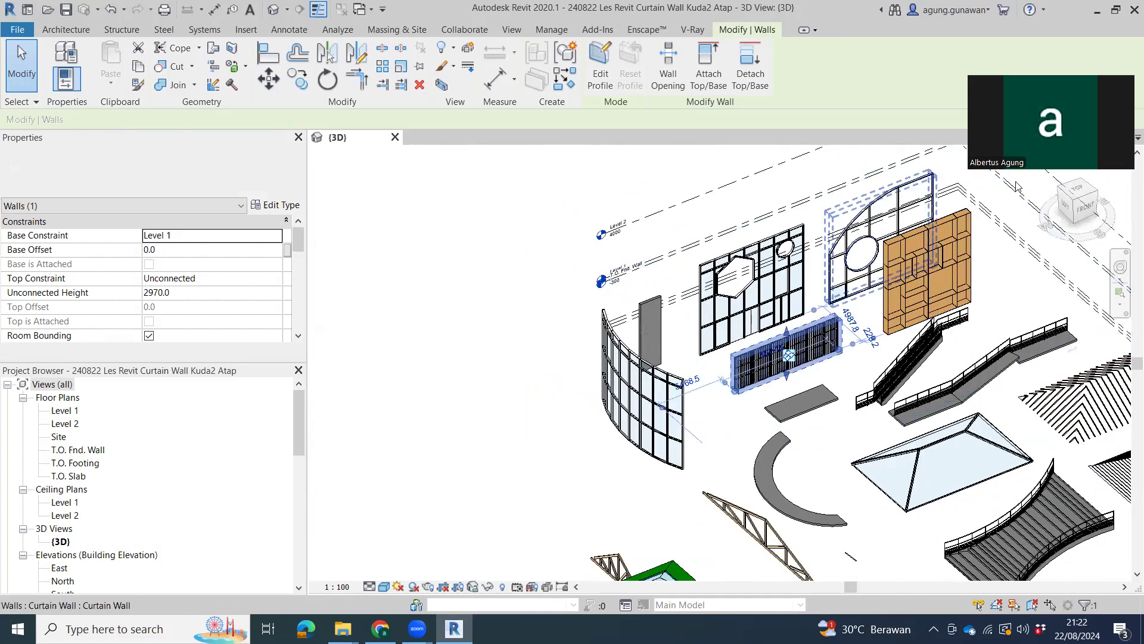
{"action": "left_click", "coordinate": [912, 246]}
{"action": "left_click", "coordinate": [926, 276]}
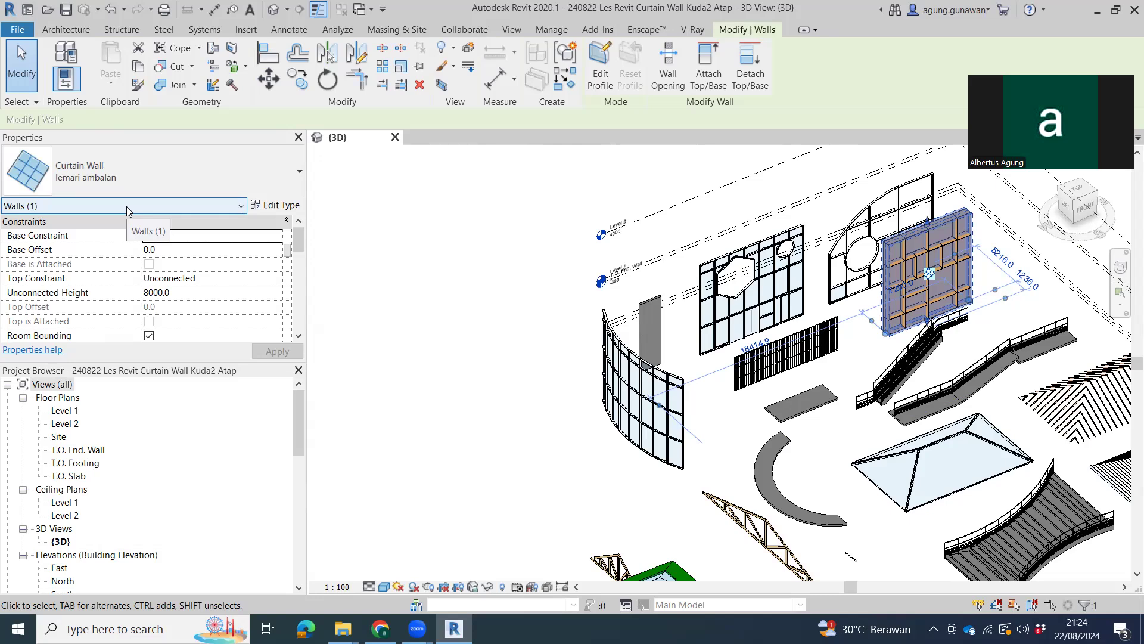
{"action": "left_click", "coordinate": [575, 307]}
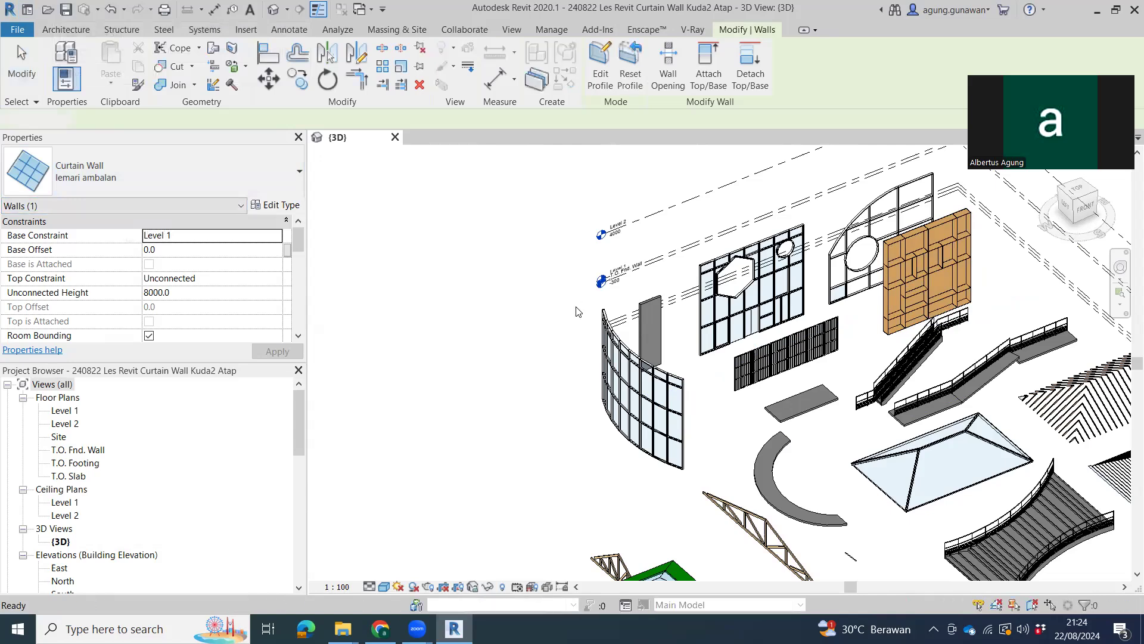